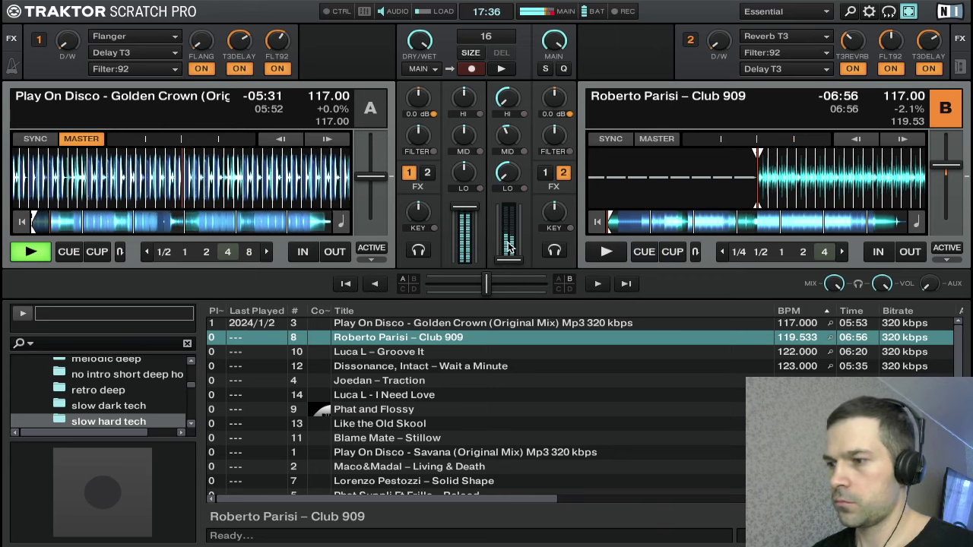
- Sweep effects unit 1's dry/wet up to about 38% on deck A and return it to zero
scroll(491, 397, down, 1)
scroll(489, 398, up, 1)
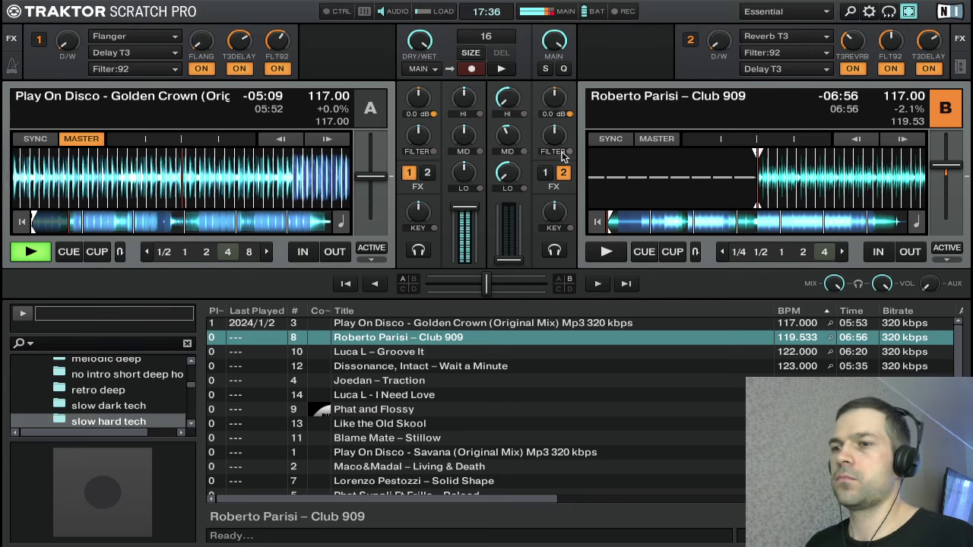
scroll(66, 44, up, 5)
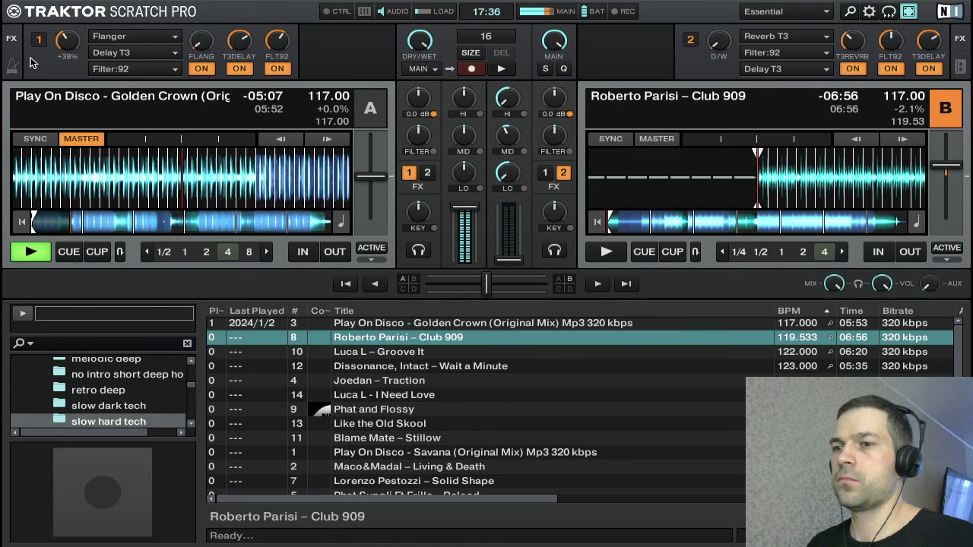
drag(65, 39, 67, 101)
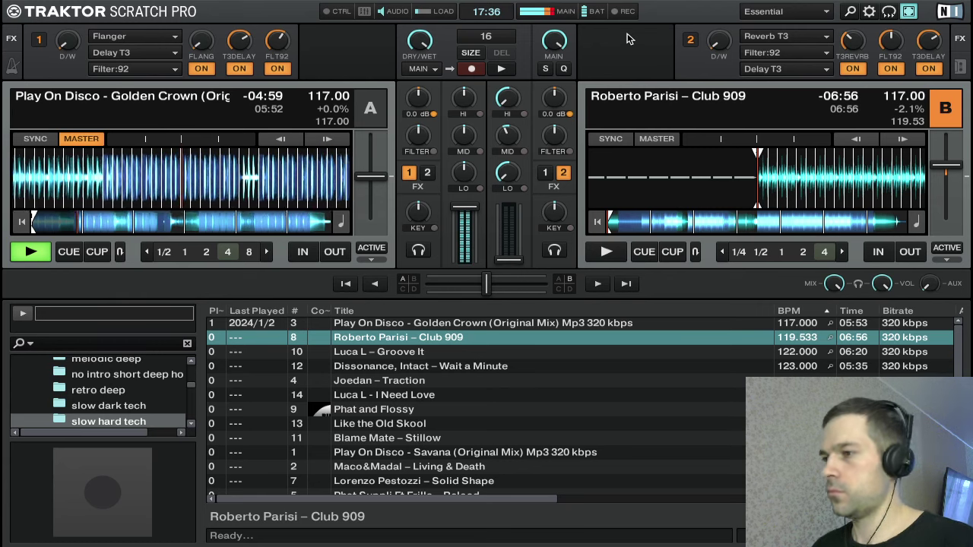
- Highlight the track "Groove It" and look through the other tracks in the slow hard tech folder
key(Down)
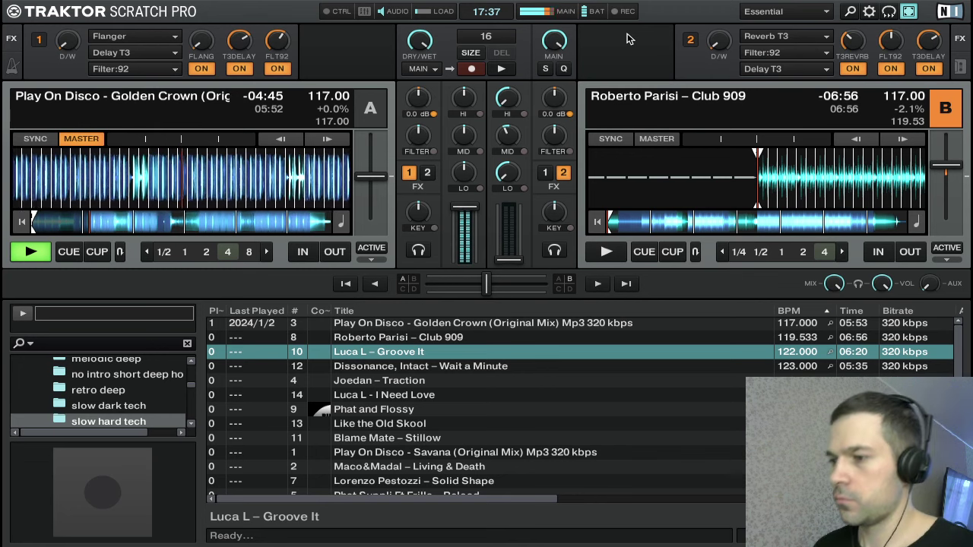
scroll(553, 442, down, 1)
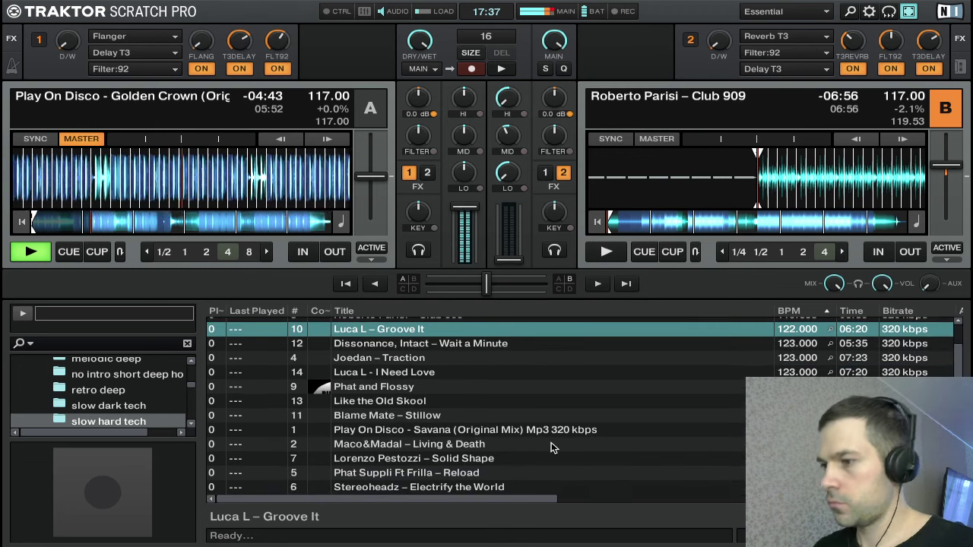
scroll(555, 441, up, 1)
scroll(556, 443, down, 1)
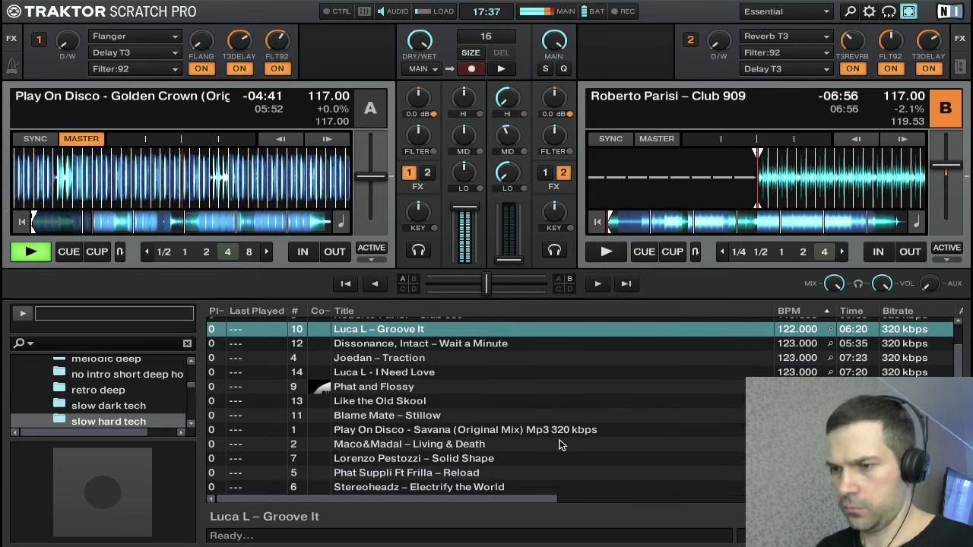
scroll(547, 418, up, 1)
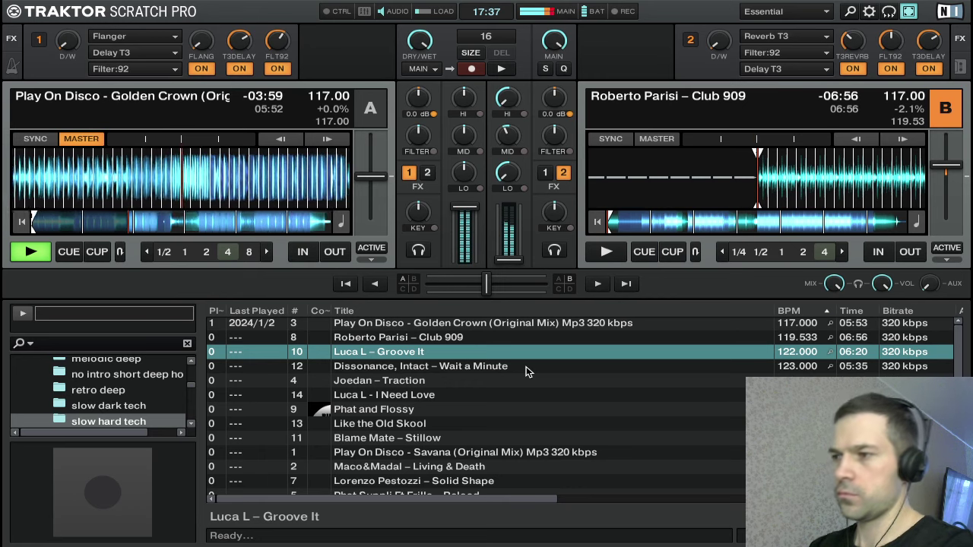
key(space)
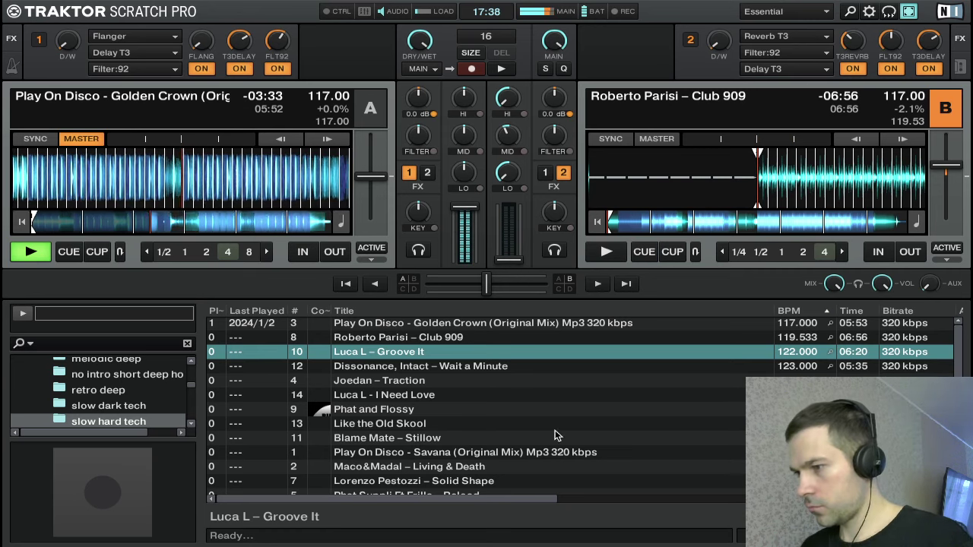
scroll(627, 429, down, 1)
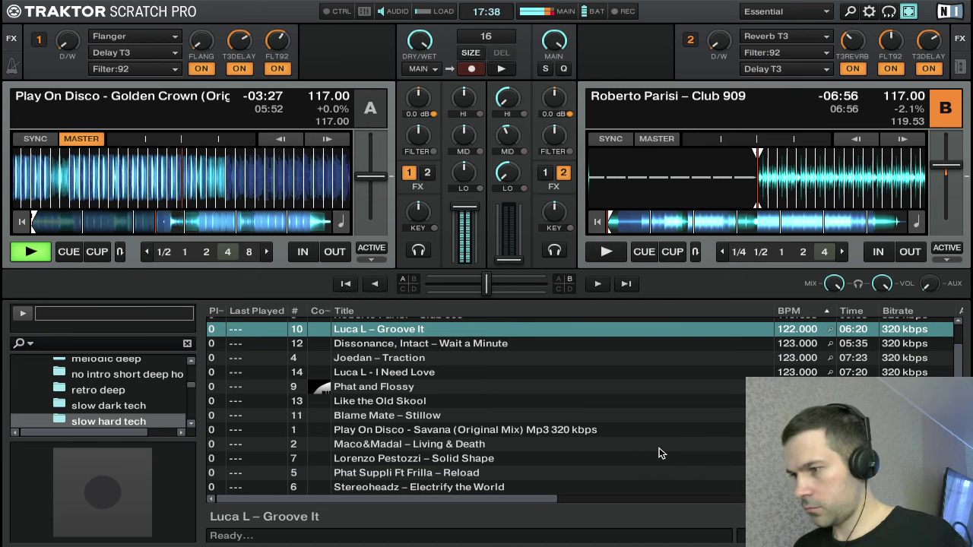
scroll(656, 447, up, 1)
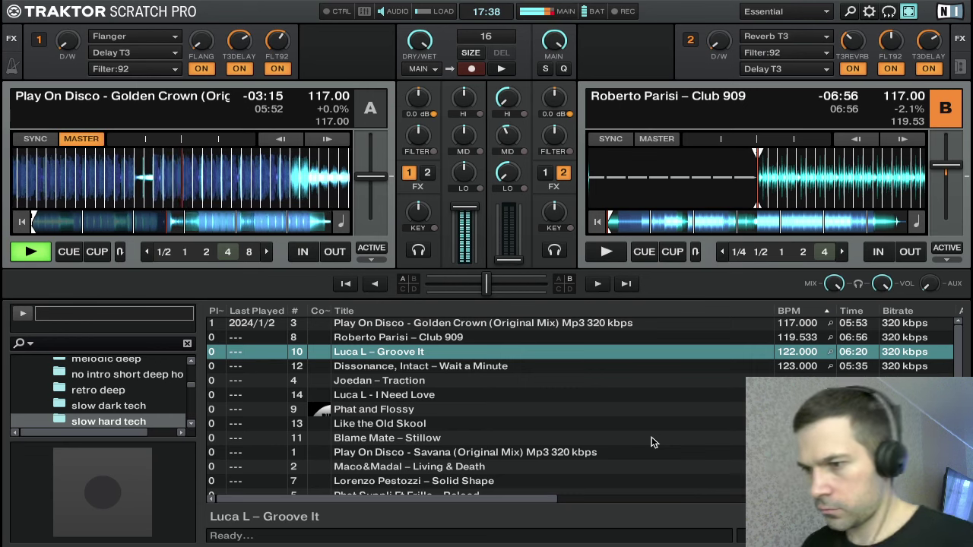
scroll(651, 442, down, 2)
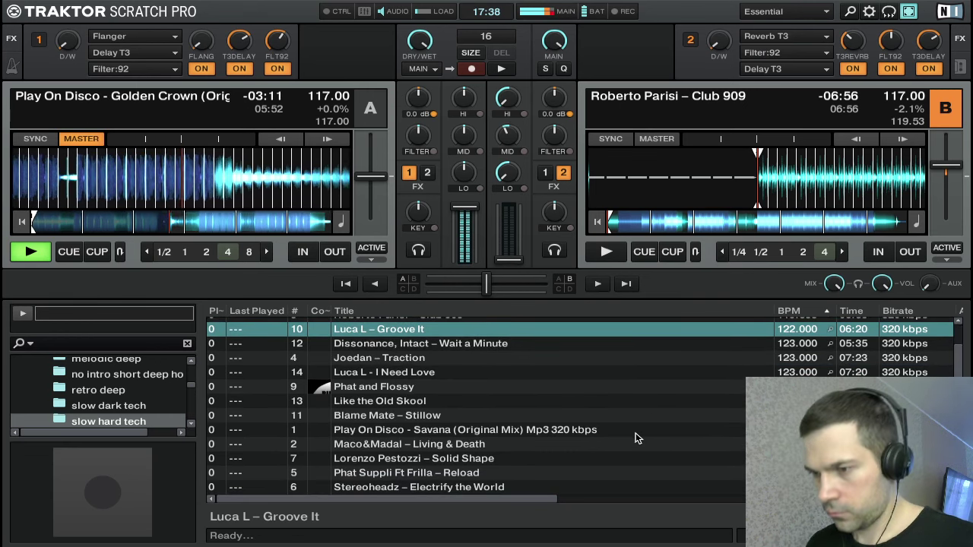
scroll(639, 435, up, 2)
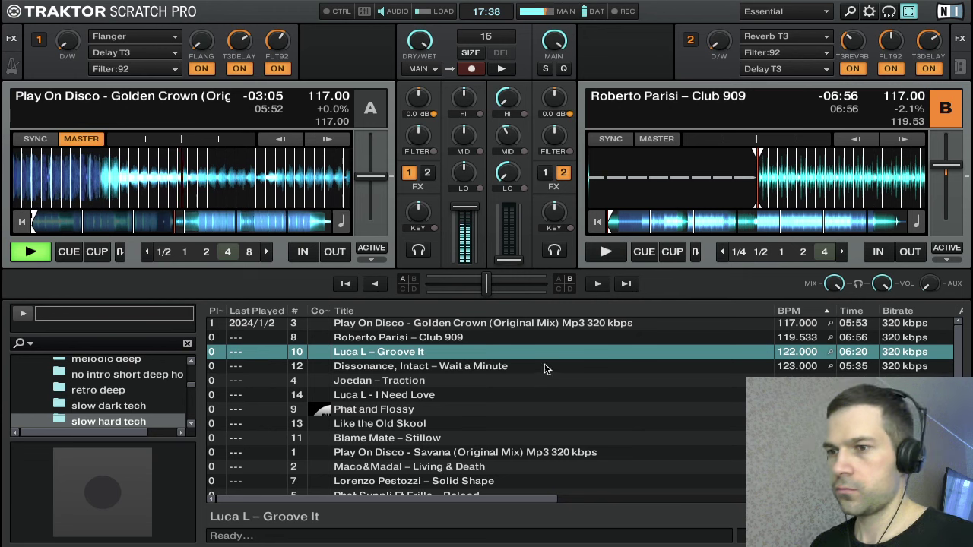
- Raise effects unit 1's dry/wet to about 69% and turn up the flanger amount on deck A
mouse_move(70, 43)
mouse_down()
mouse_move(70, 16)
mouse_move(67, 43)
mouse_move(67, 32)
mouse_up()
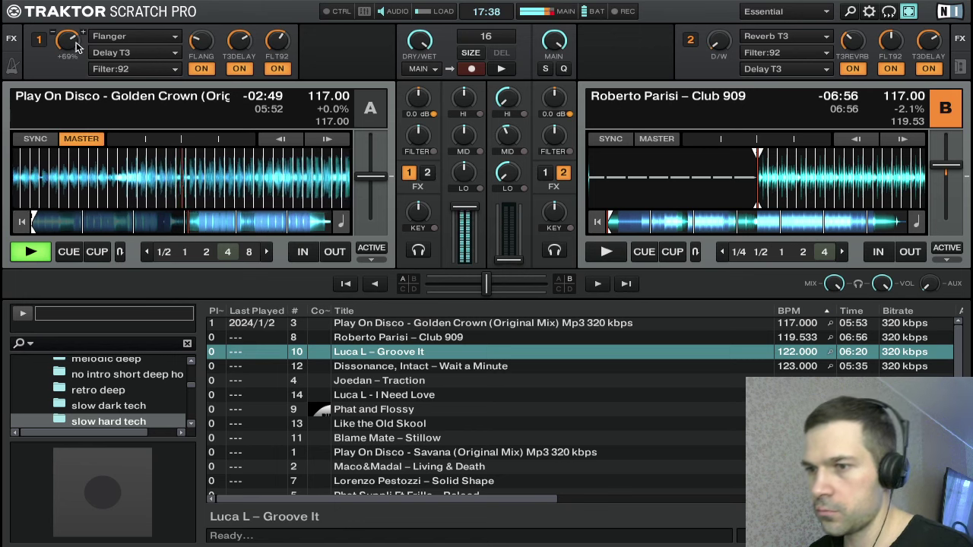
drag(74, 42, 74, 43)
drag(196, 48, 195, 18)
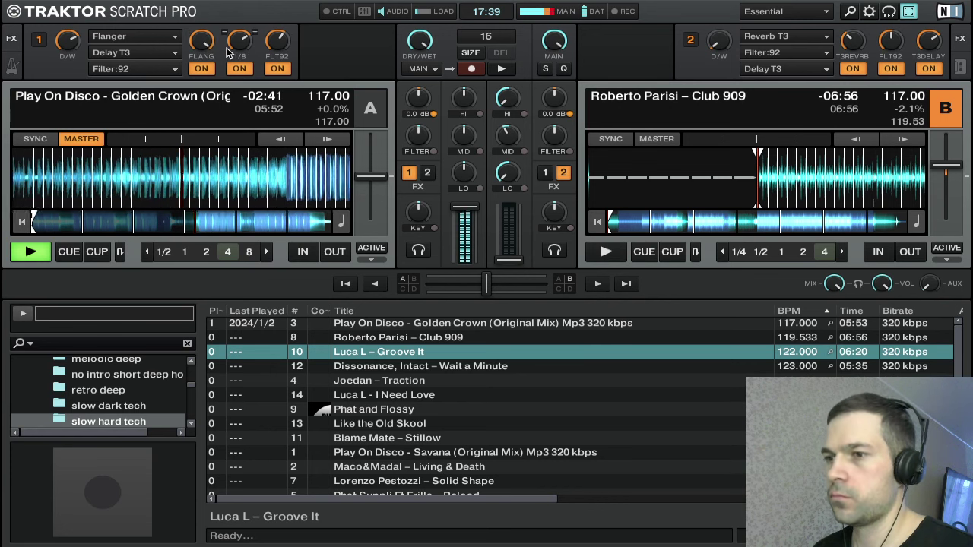
- Reset the flanger amount to its default and bring effects unit 1's dry/wet back to zero
mouse_move(203, 43)
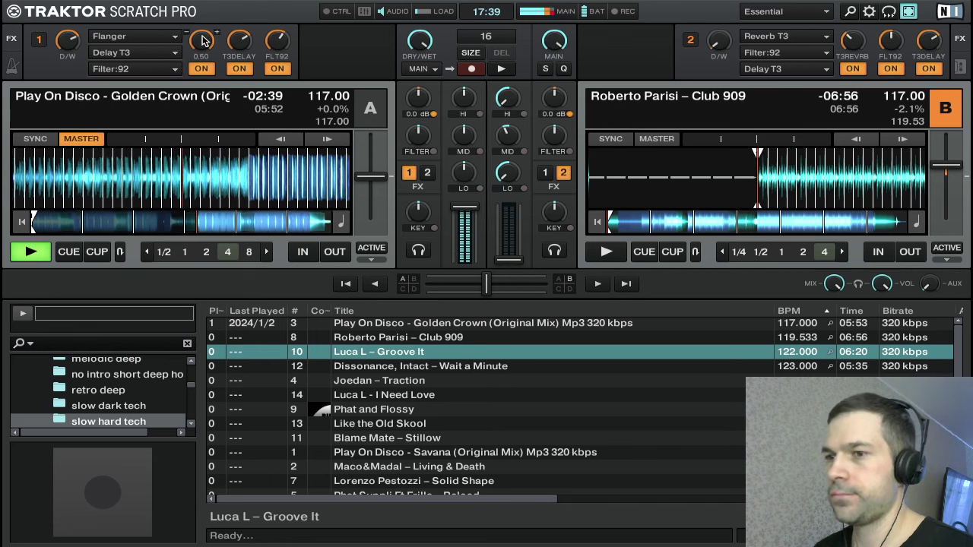
double_click(202, 41)
mouse_move(68, 49)
mouse_down()
mouse_move(69, 57)
mouse_move(67, 44)
mouse_up()
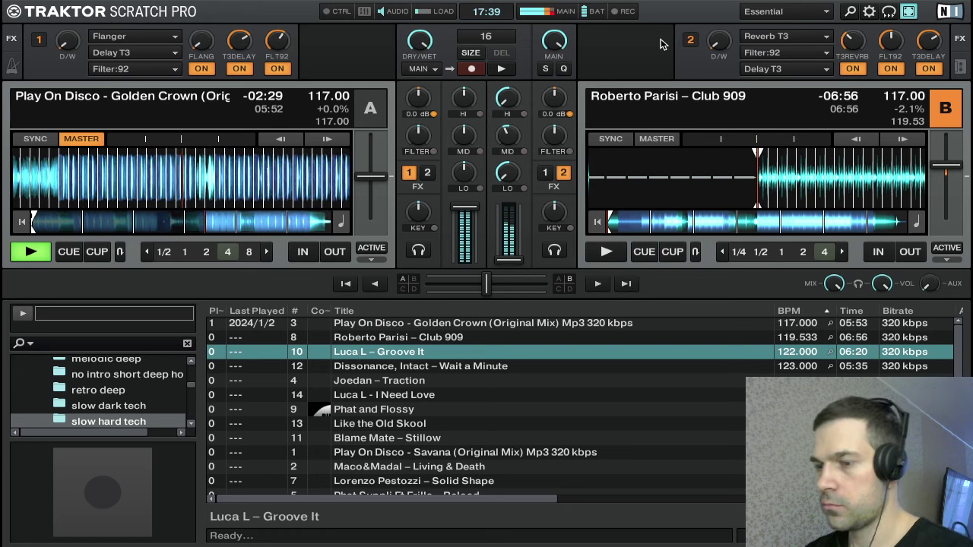
- Cue "Club 909" on deck B and start it from the beginning alongside deck A
key(l)
key(l)
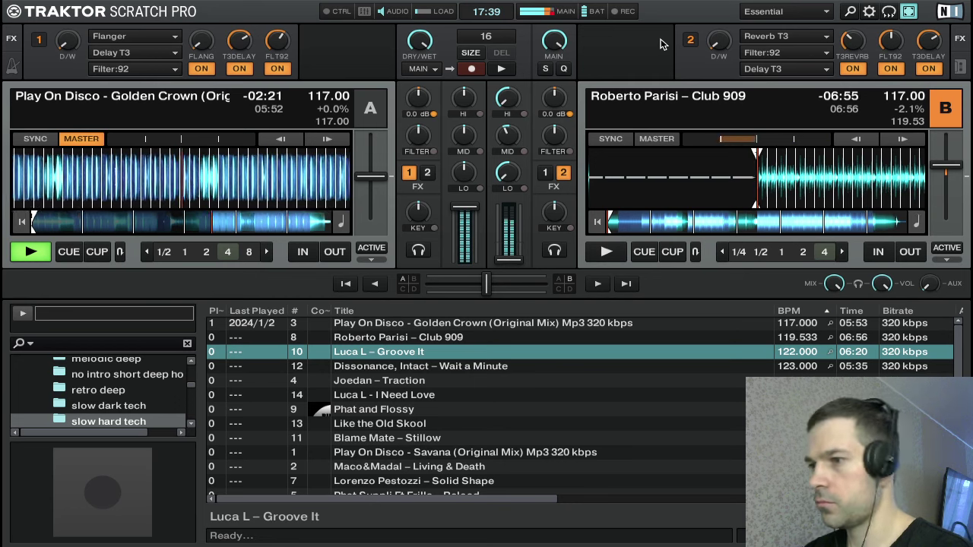
key(l)
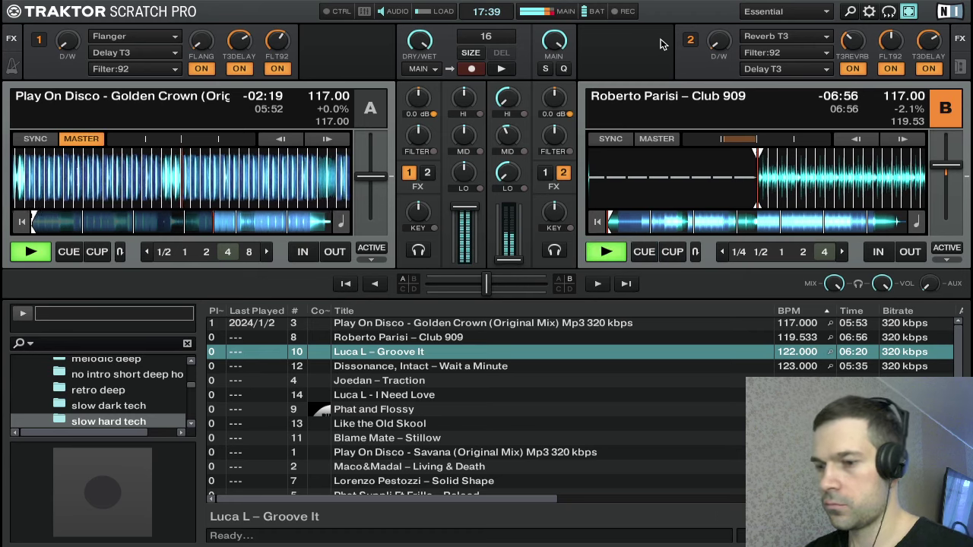
key(p)
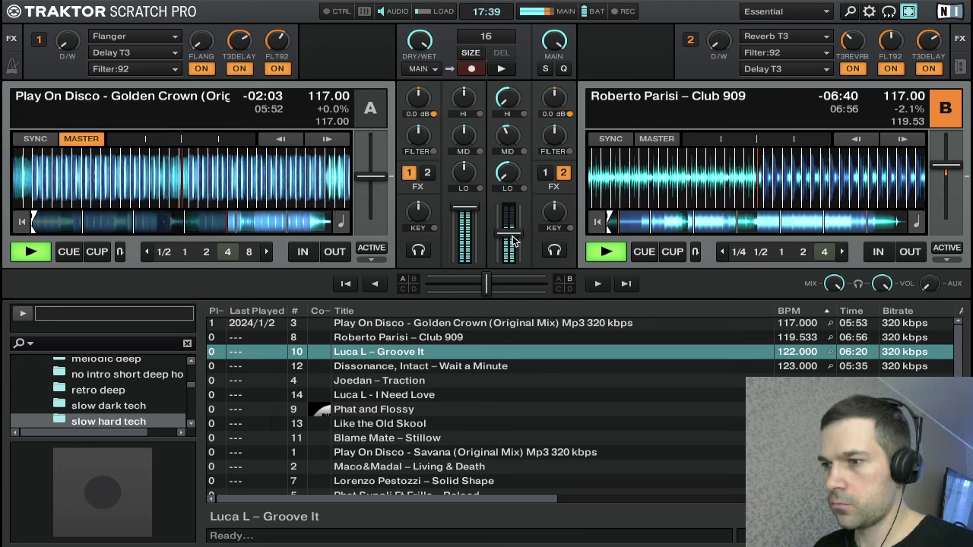
- Try fading deck B in partway and pull its channel volume back down to zero
drag(513, 242, 505, 260)
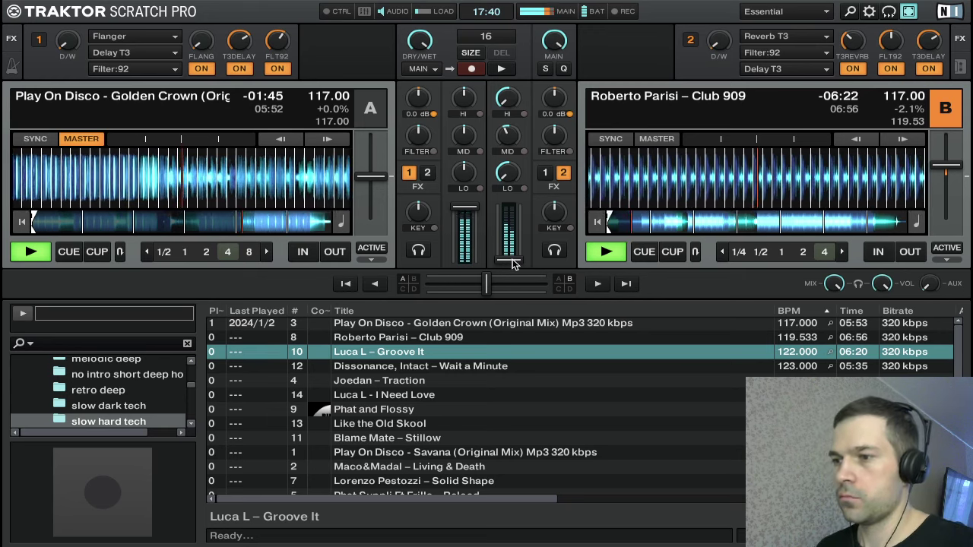
mouse_move(513, 263)
mouse_down()
mouse_move(513, 231)
mouse_move(516, 272)
mouse_up()
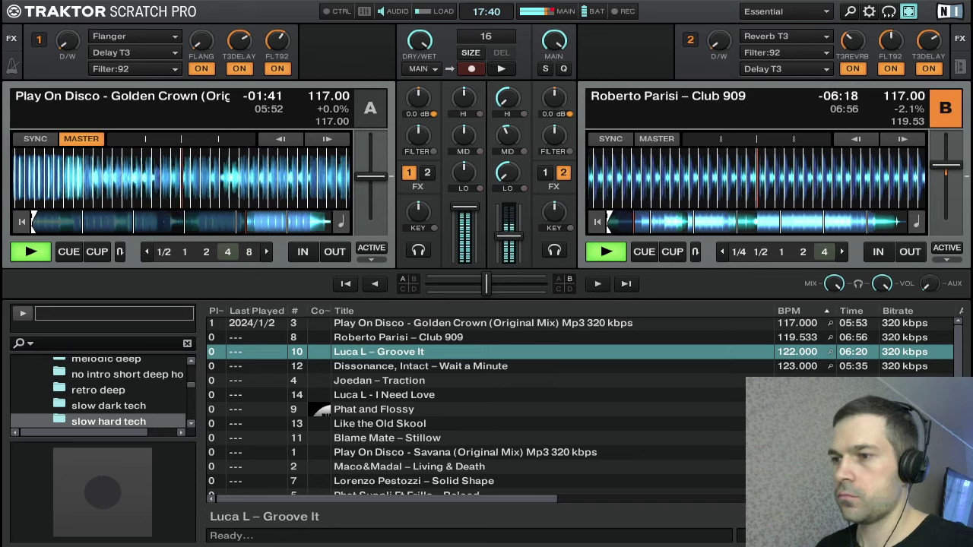
mouse_move(513, 259)
mouse_down()
mouse_move(513, 225)
mouse_move(513, 271)
mouse_up()
- Return deck B to its starting cue point, restart playback and nudge it forward to align with deck A
key(h)
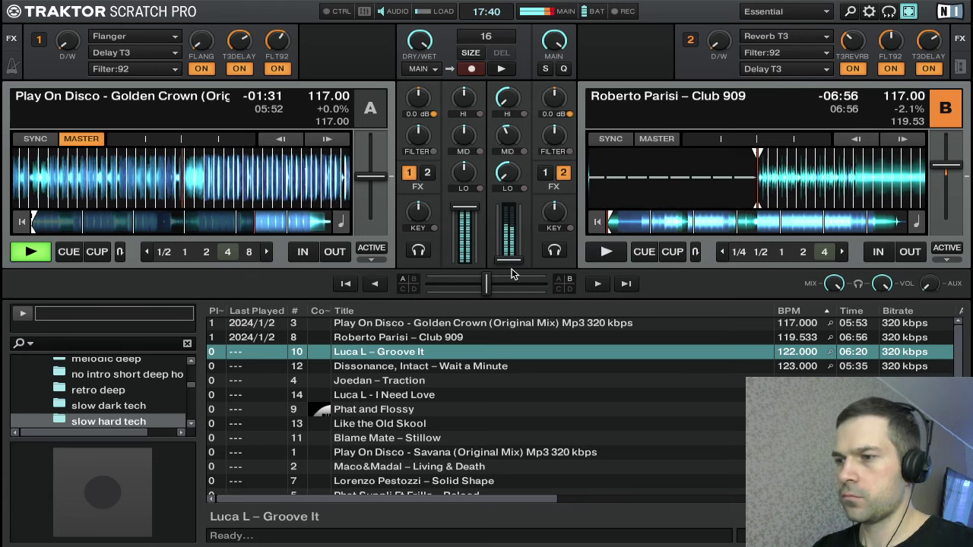
key(h)
key(k)
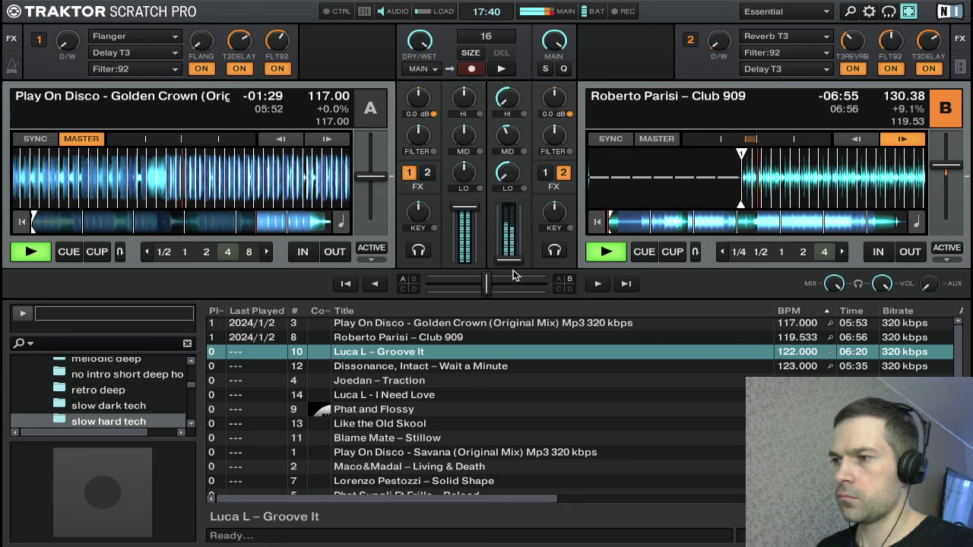
- Raise deck B's channel volume gradually to full and restore its high and mid EQ to centre
drag(511, 258, 504, 232)
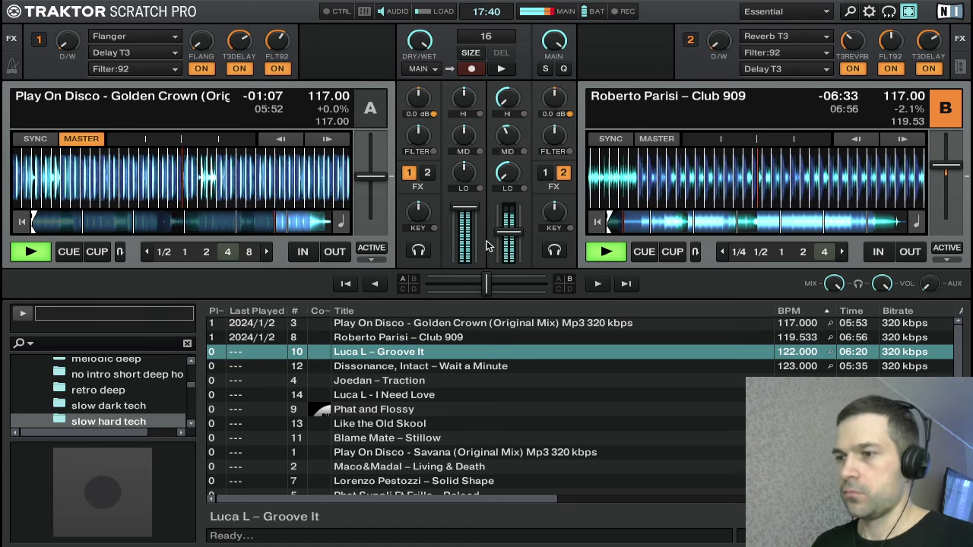
drag(511, 236, 511, 207)
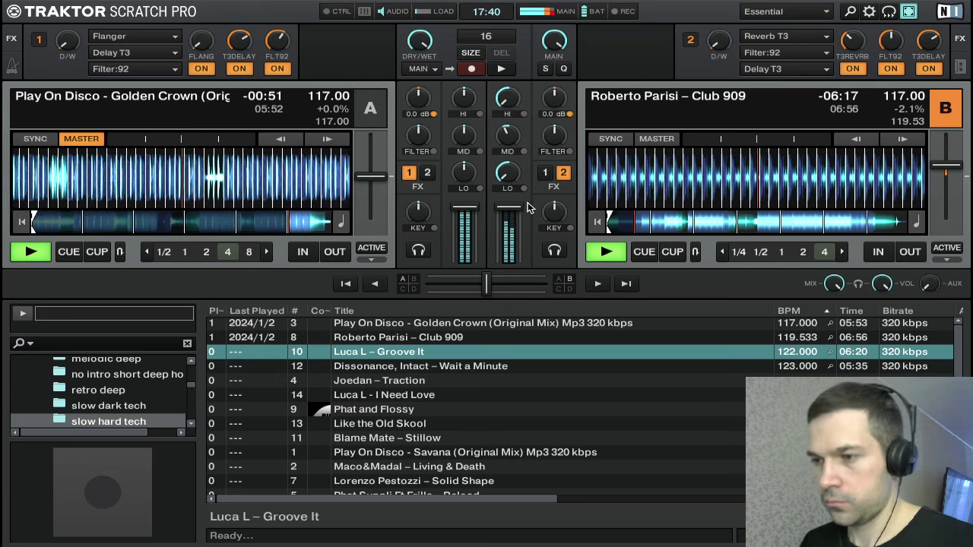
mouse_move(510, 112)
mouse_down()
mouse_move(510, 152)
mouse_move(509, 121)
mouse_up()
double_click(502, 138)
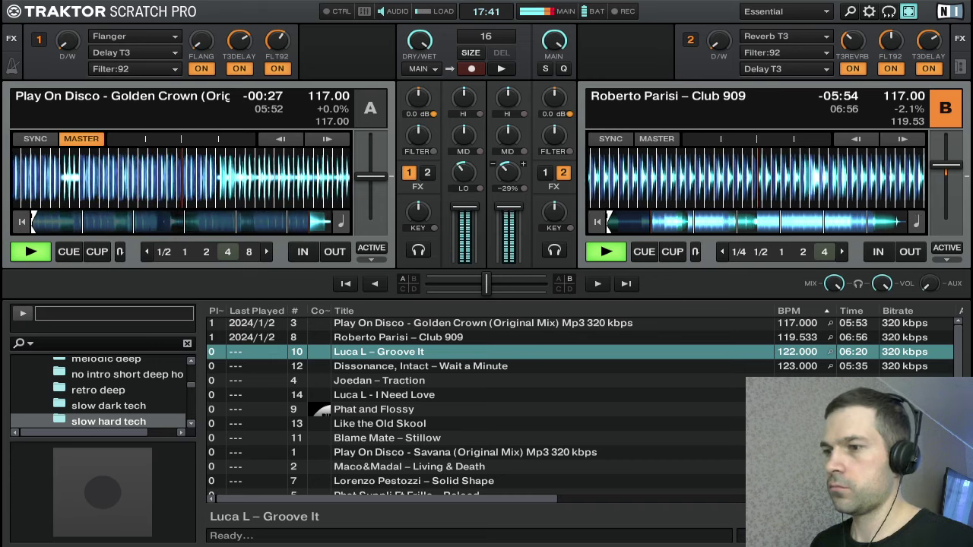
- Swap the bass by centring deck B's low EQ, and slightly cut deck A's low, mid and high EQ
scroll(509, 179, up, 2)
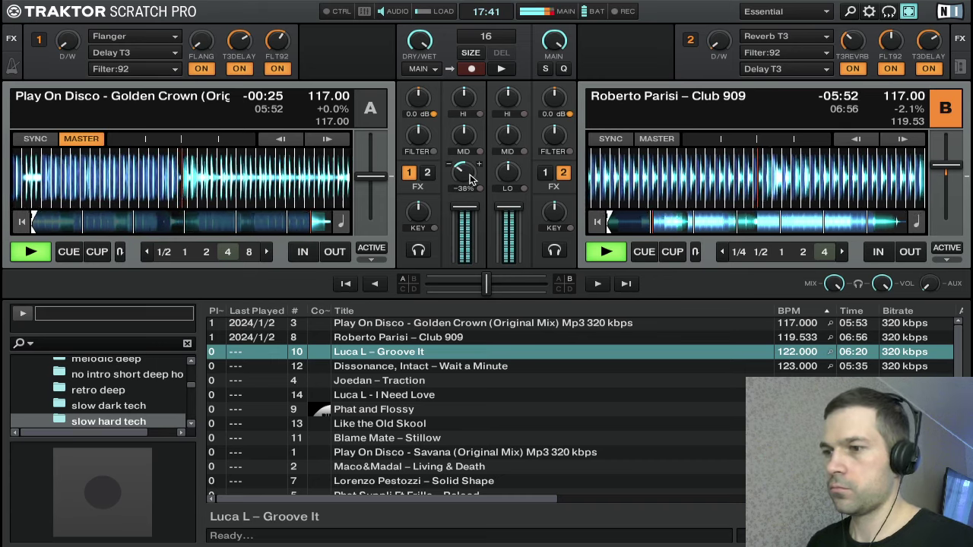
mouse_move(510, 175)
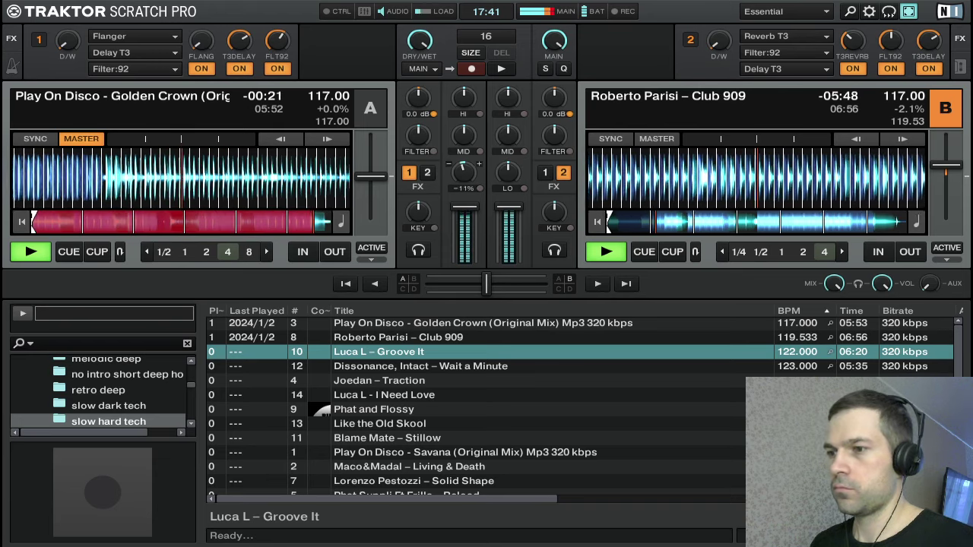
drag(464, 173, 464, 176)
mouse_move(468, 100)
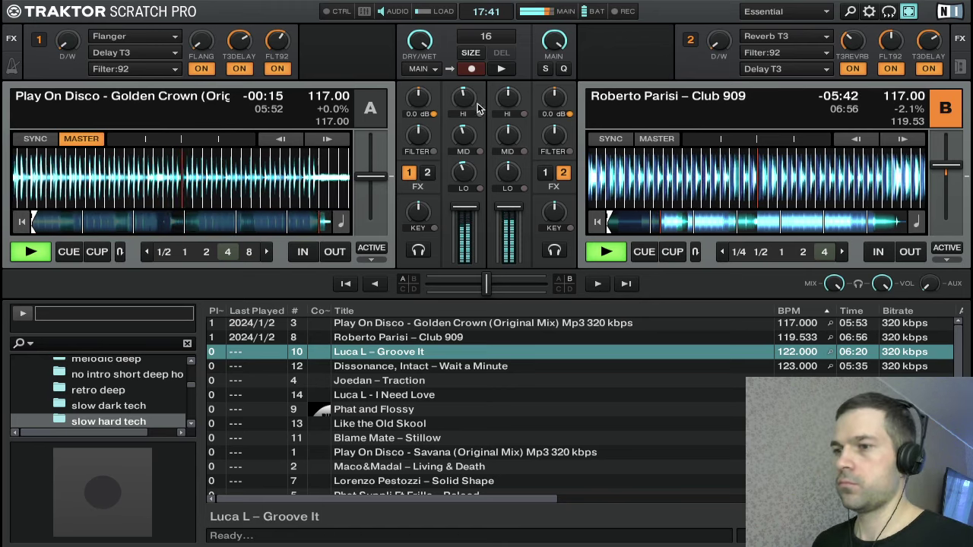
- Loop four beats near the end of deck A, then cut its EQ further and fade its channel volume out
click(231, 253)
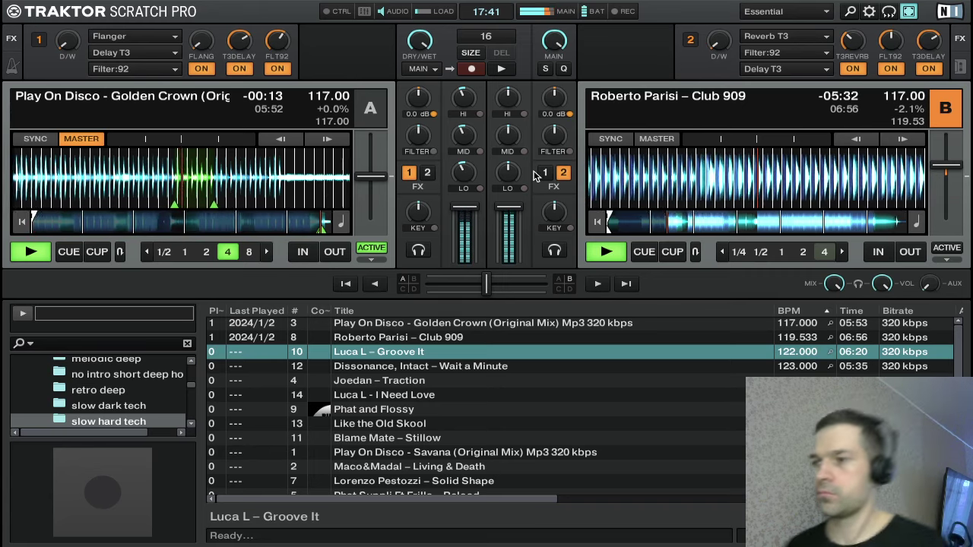
key(Down)
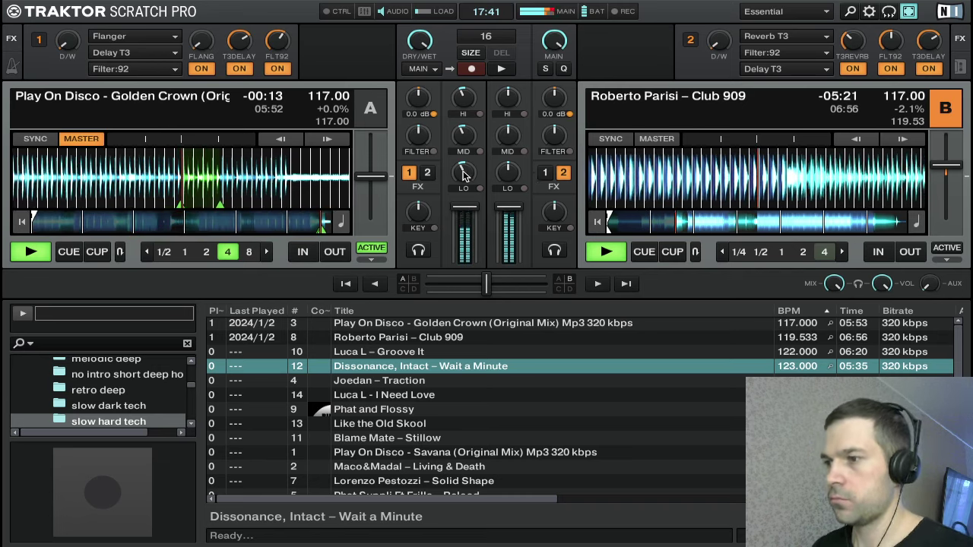
drag(92, 180, 551, 245)
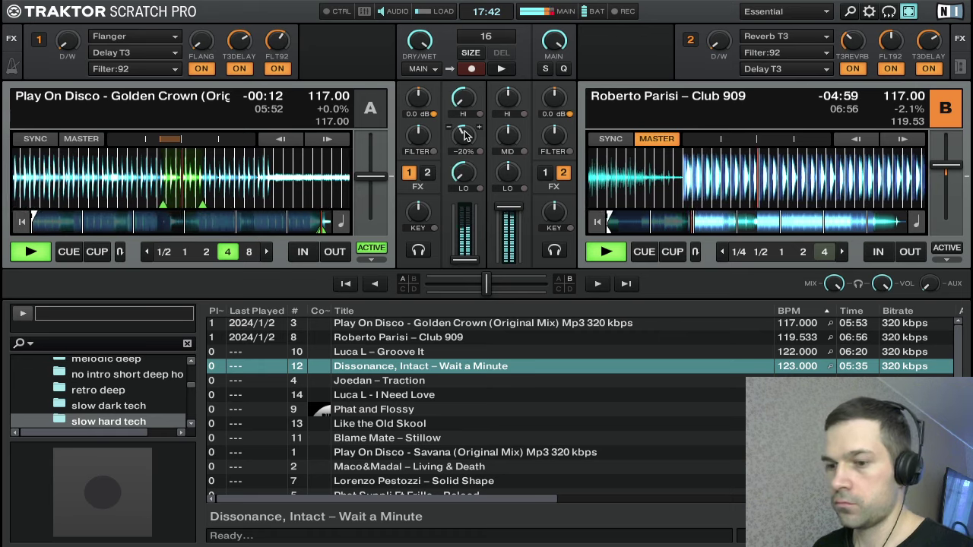
- Make the stopped deck A the focused deck and highlight "Groove It" in the track list
key(a)
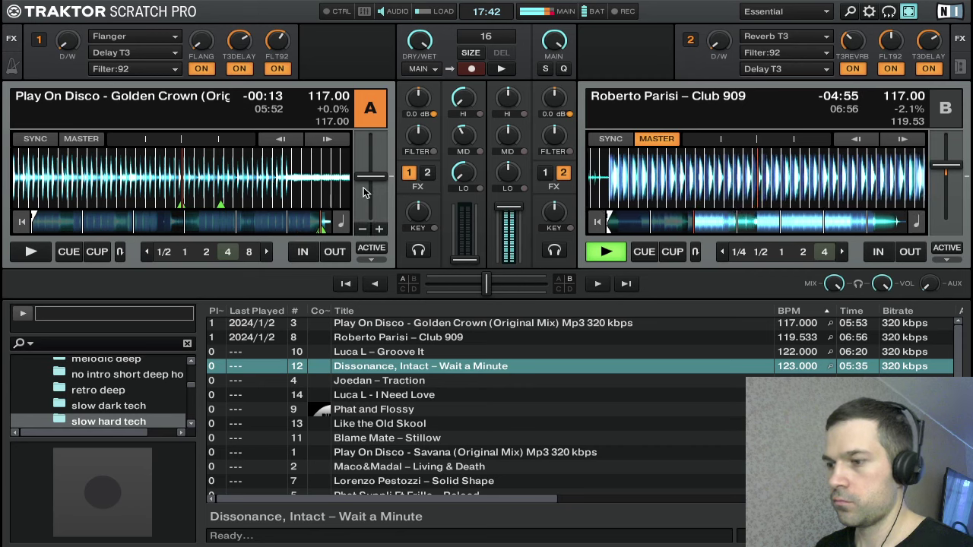
key(Down)
key(Down)
key(Up)
key(Up)
key(Up)
key(Down)
key(Down)
key(Down)
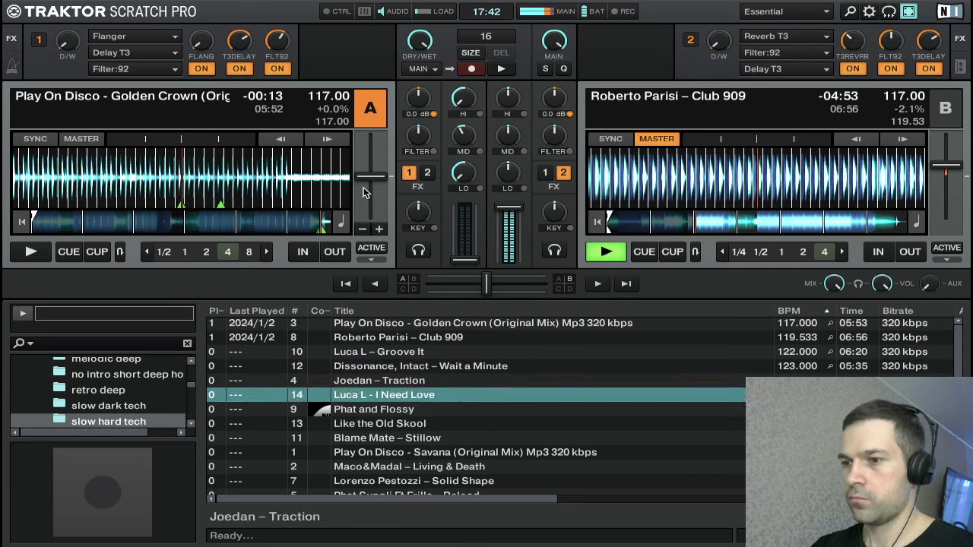
key(Down)
key(Up)
key(Up)
key(Up)
key(Up)
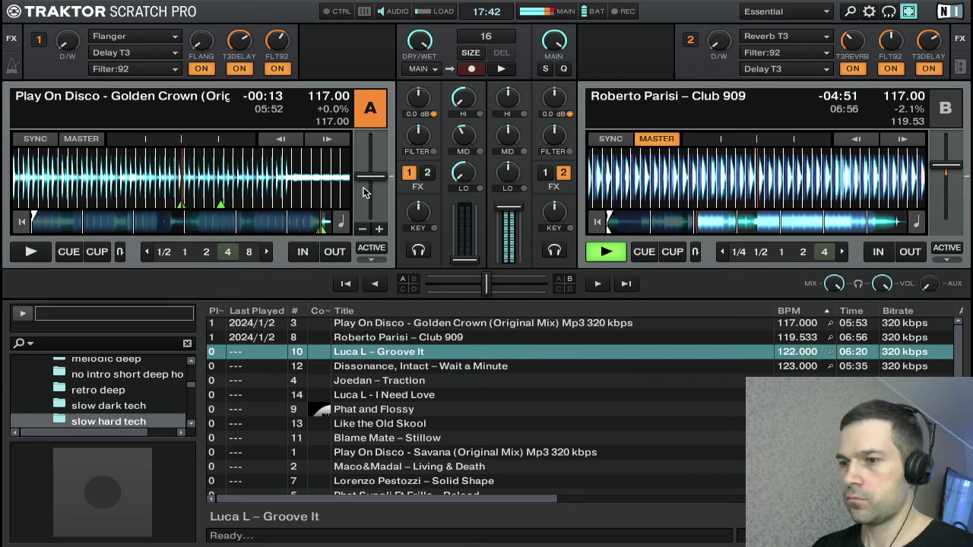
- Load "Groove It" onto deck A and move the track list highlight to "I Need Love"
key(ctrl+Left)
key(Down)
key(Down)
key(Down)
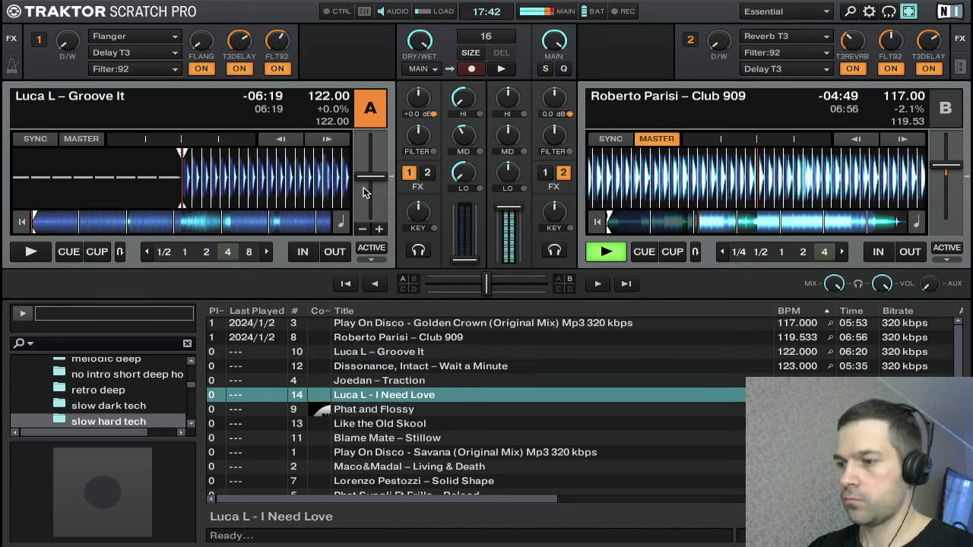
- Raise deck B's tempo to 117.60 BPM and match deck A's tempo to it
key(s)
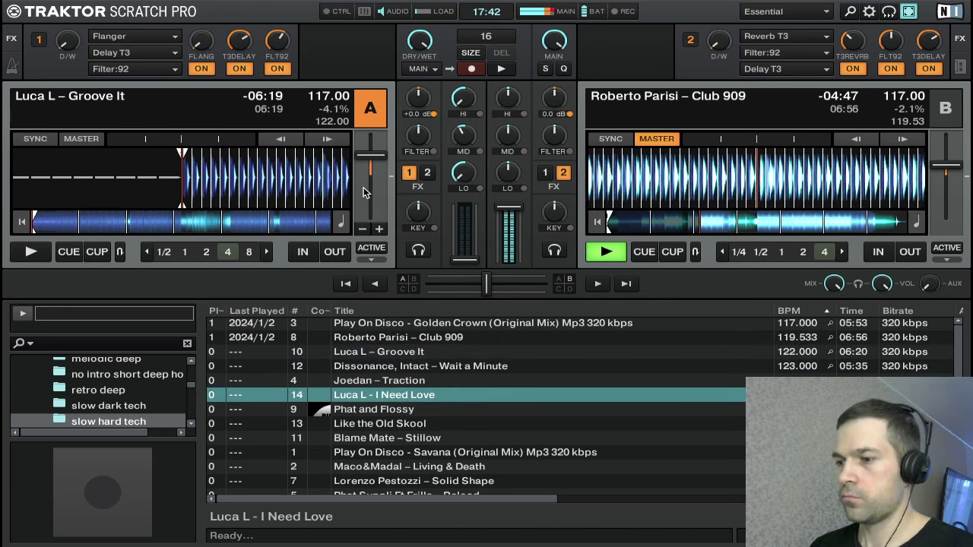
key(Tab)
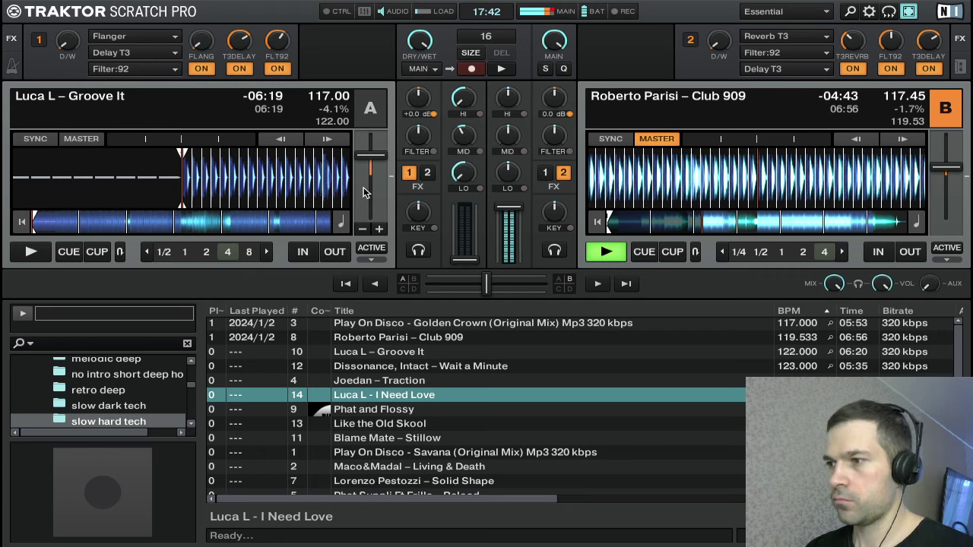
key(equal)
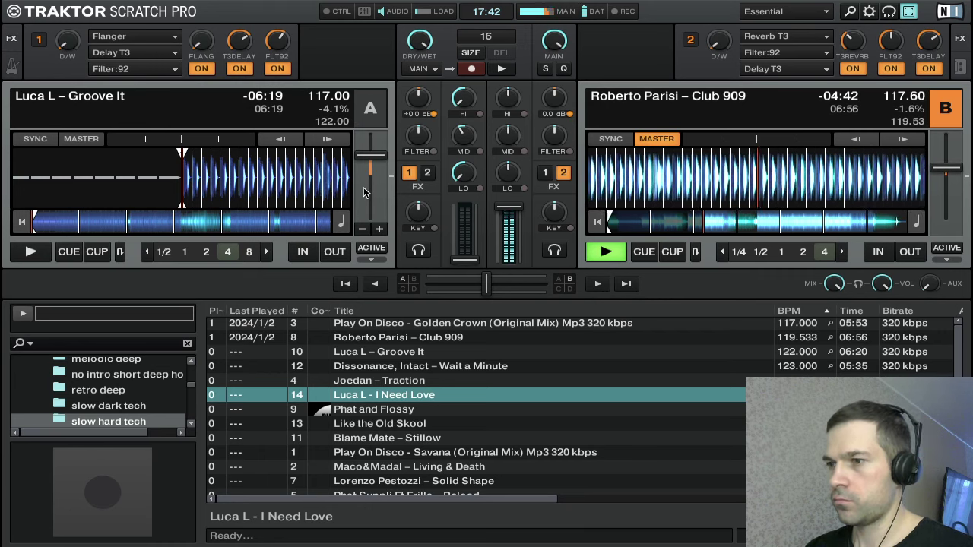
key(Tab)
key(ctrl+s)
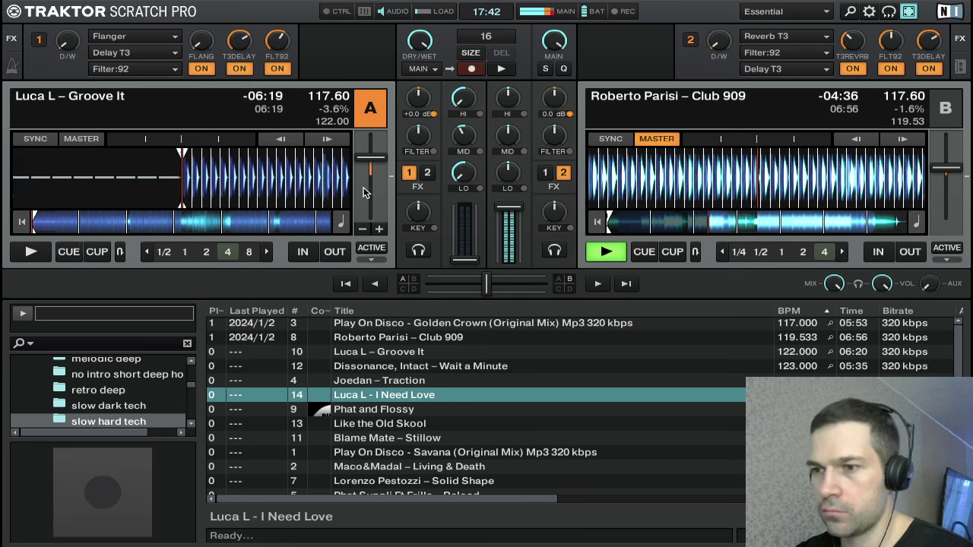
- Audition the opening beats of "Groove It" from deck A's cue point and return it to that cue
key(c)
key(space)
key(space)
key(space)
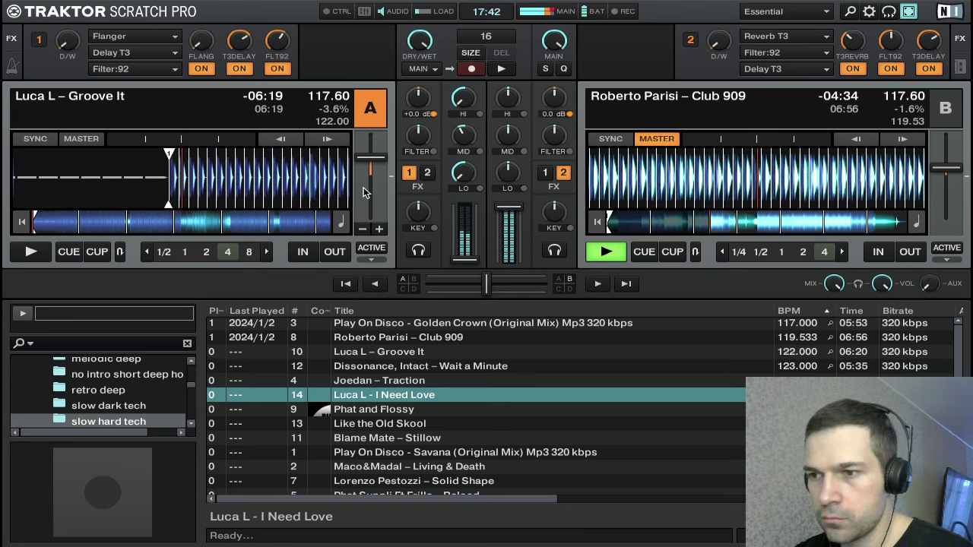
key(c)
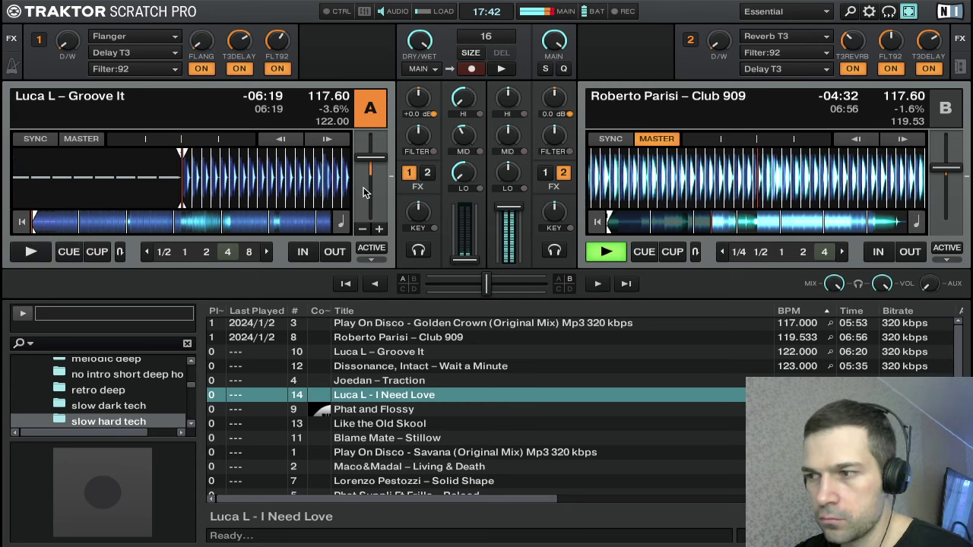
key(c)
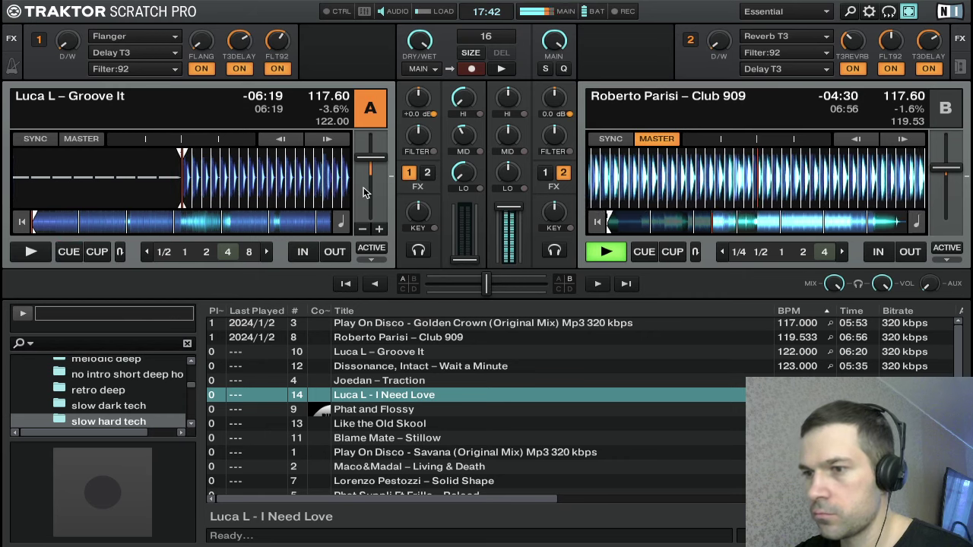
key(c)
key(c)
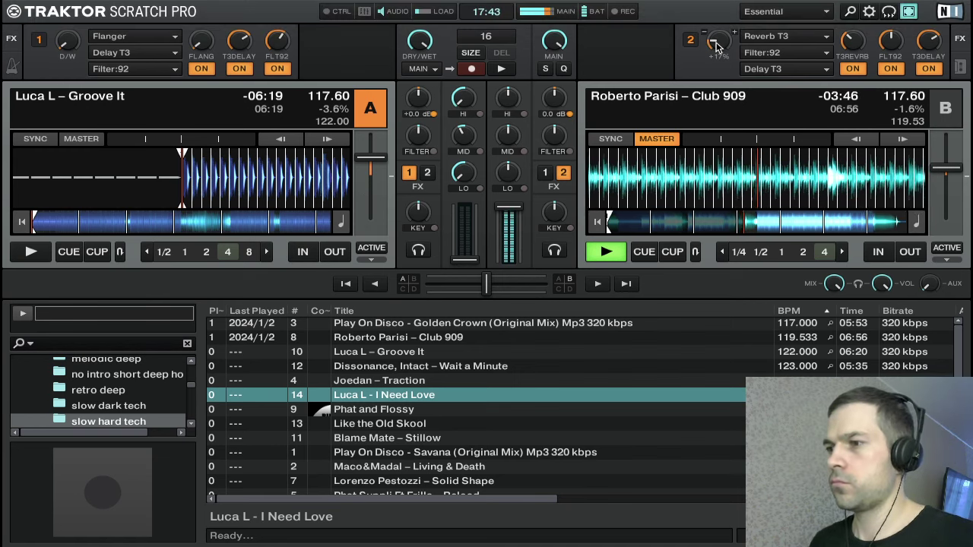
- Raise effects unit 2's dry/wet to about 89% during deck B's breakdown and increase its reverb amount to about 59
mouse_move(722, 6)
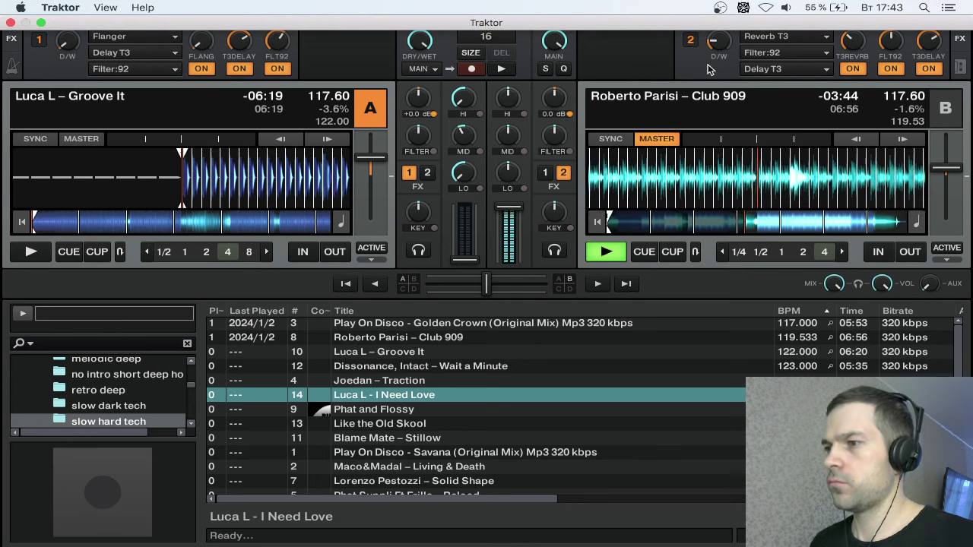
mouse_move(711, 59)
drag(712, 58, 730, 21)
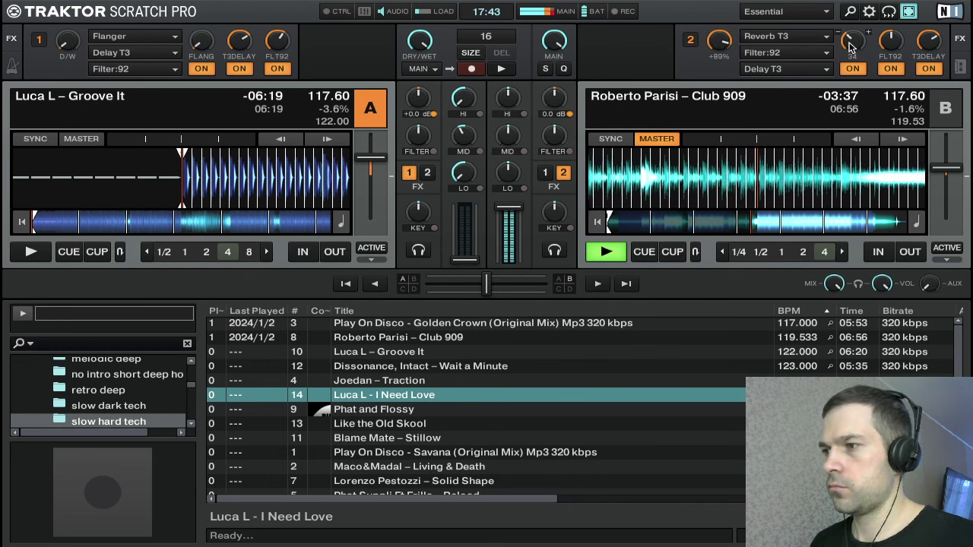
drag(852, 44, 852, 28)
- Increase the Filter:92 amount in effects unit 2 and bring its dry/wet back down to zero
drag(721, 46, 725, 50)
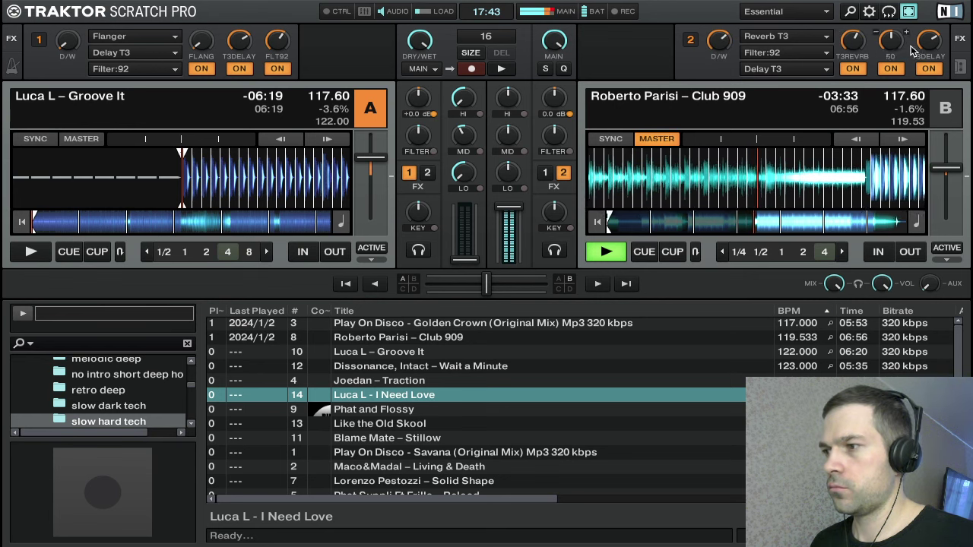
drag(921, 48, 891, 48)
drag(727, 43, 517, 150)
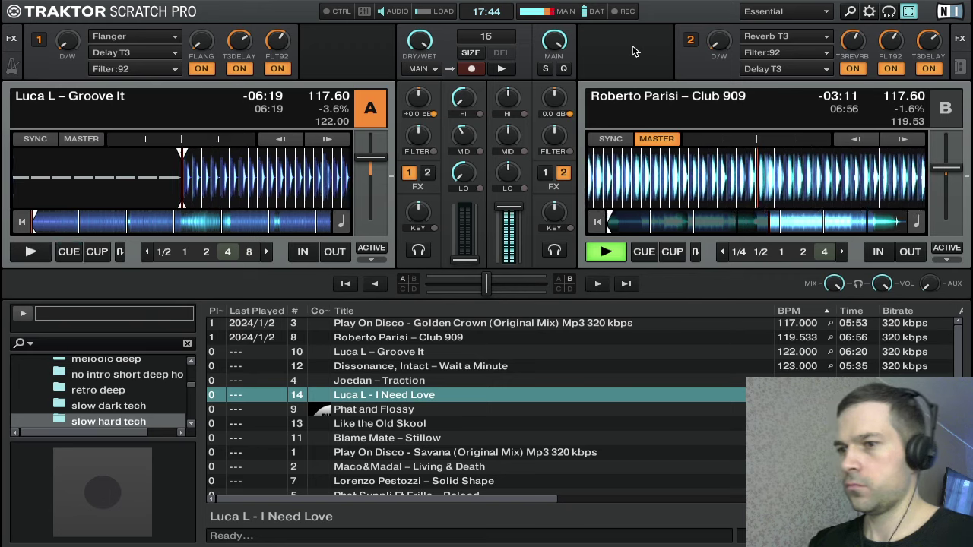
- Start deck A, raise its channel volume to full, and restore its high and mid EQ to centre
key(a)
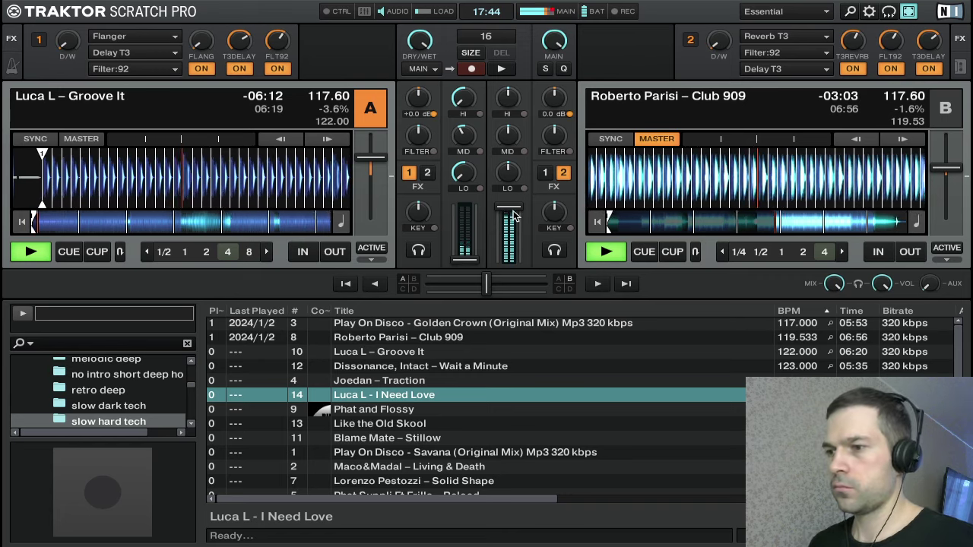
drag(470, 262, 510, 207)
mouse_move(465, 99)
mouse_down()
mouse_move(464, 71)
mouse_move(465, 99)
mouse_up()
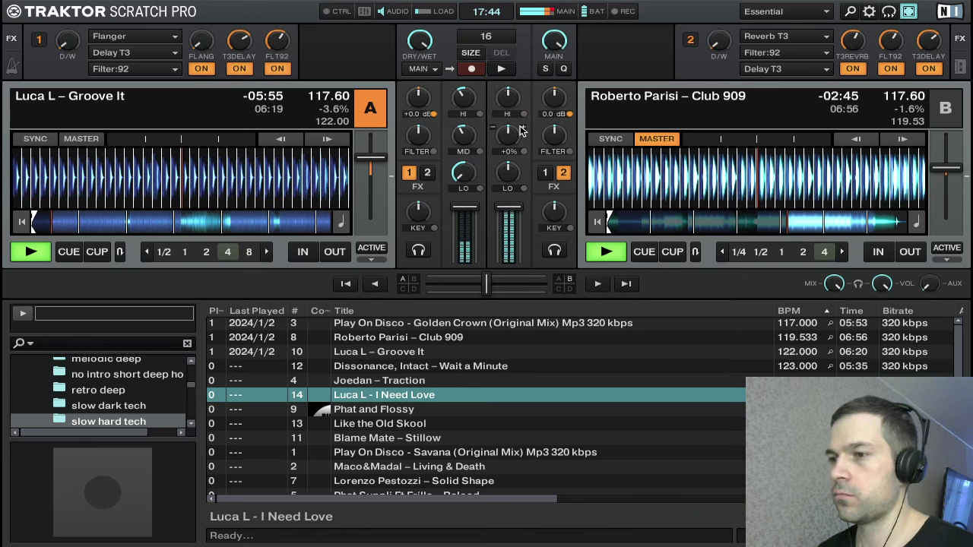
drag(463, 136, 466, 94)
double_click(466, 136)
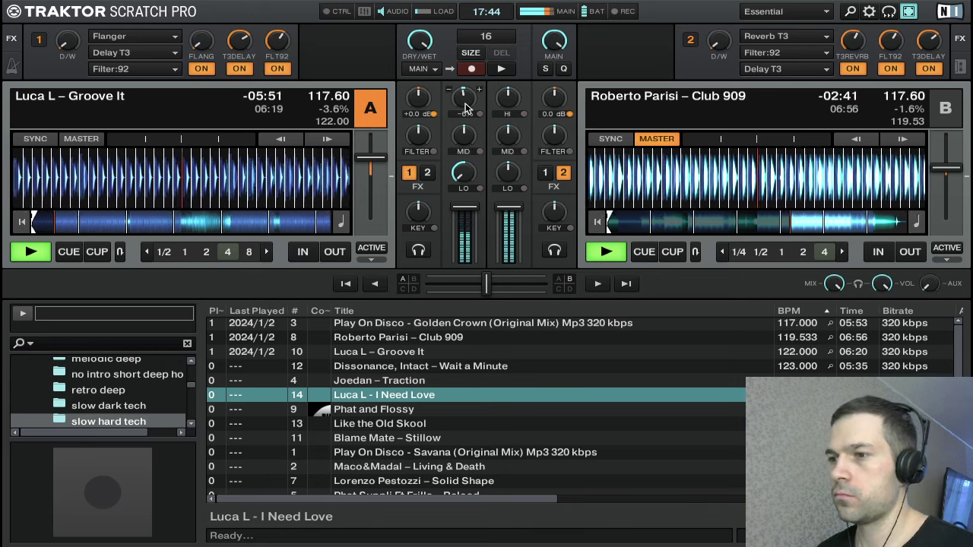
double_click(465, 103)
- Lower the reverb amount in effects unit 2 and ease deck A's low EQ up to about -65%
mouse_move(721, 45)
mouse_down()
mouse_move(720, 19)
mouse_move(719, 43)
mouse_move(736, 46)
mouse_up()
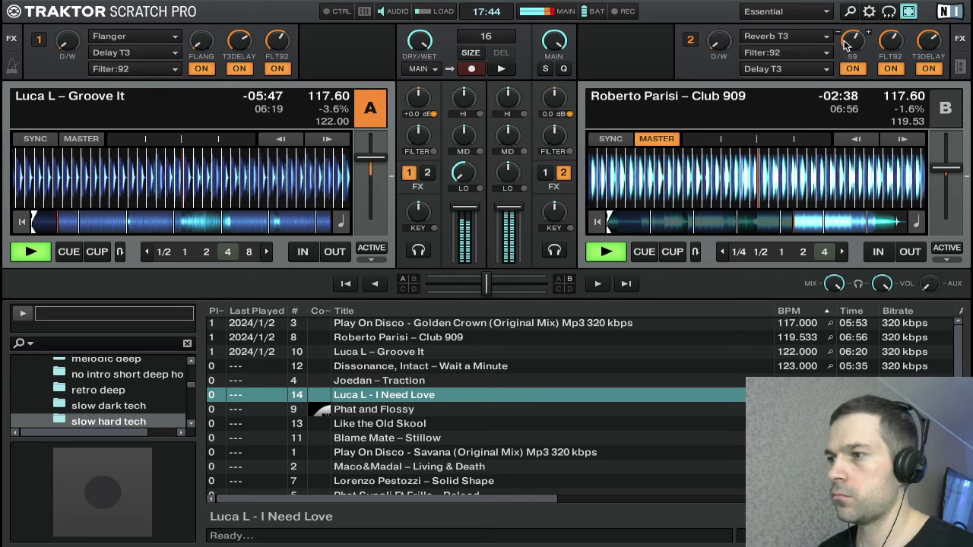
drag(849, 42, 850, 58)
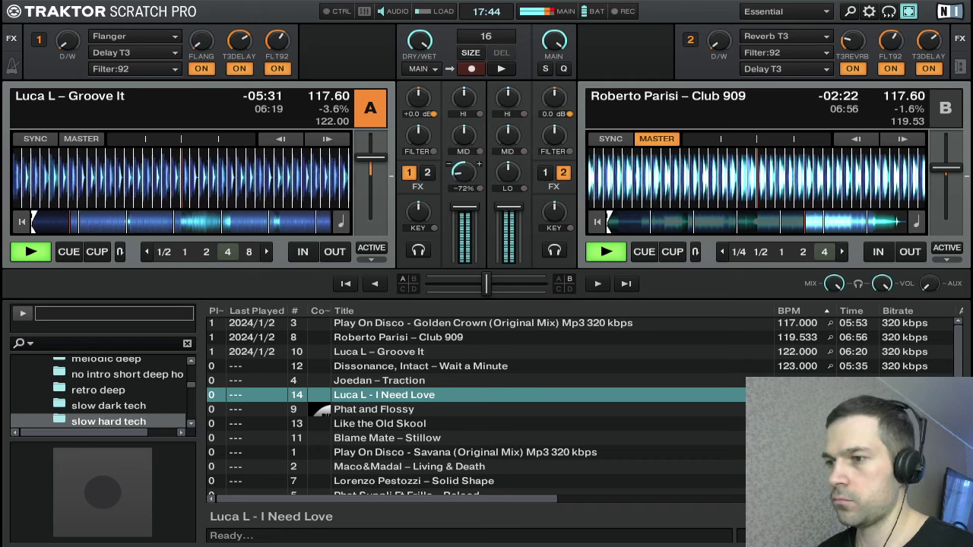
scroll(465, 178, up, 5)
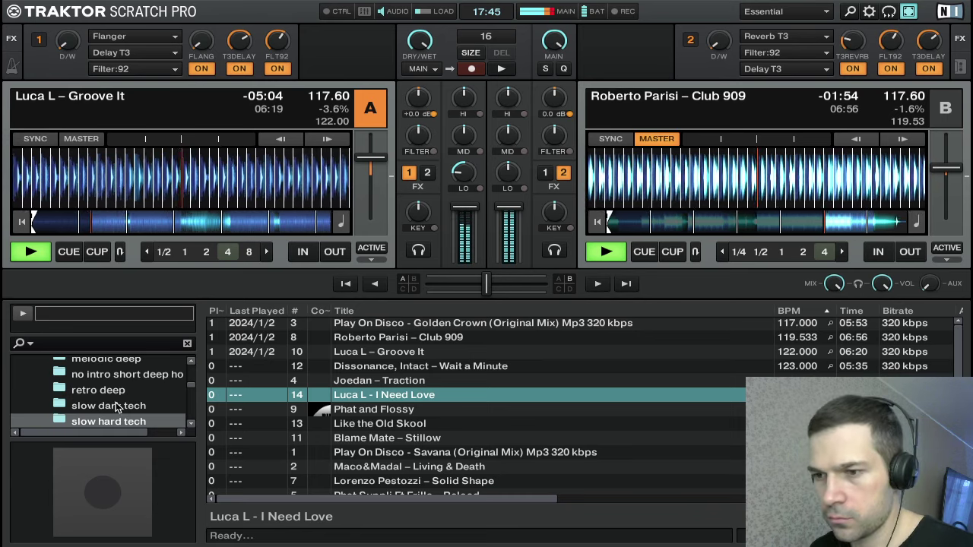
- Look through the music folders below slow hard tech and return to that folder
scroll(114, 408, down, 1)
scroll(98, 411, down, 1)
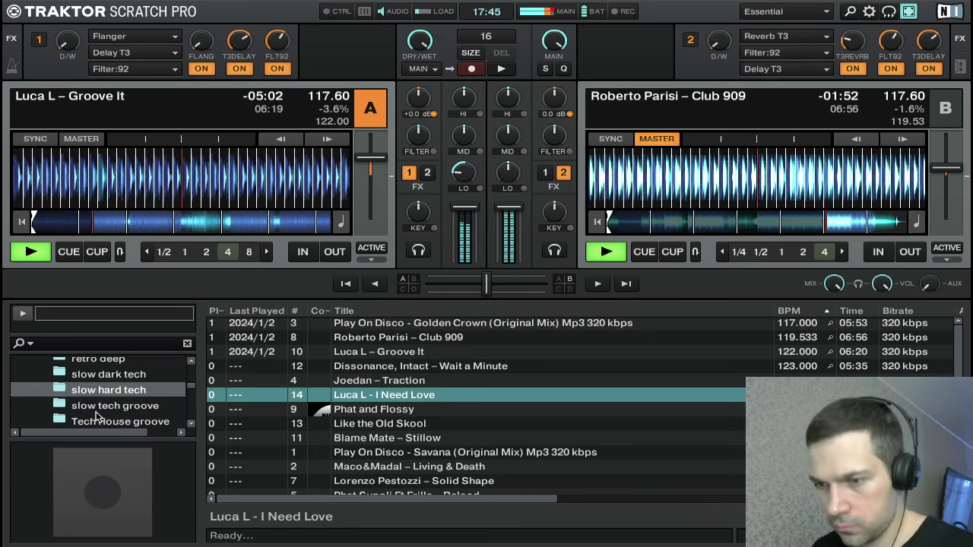
scroll(98, 395, down, 2)
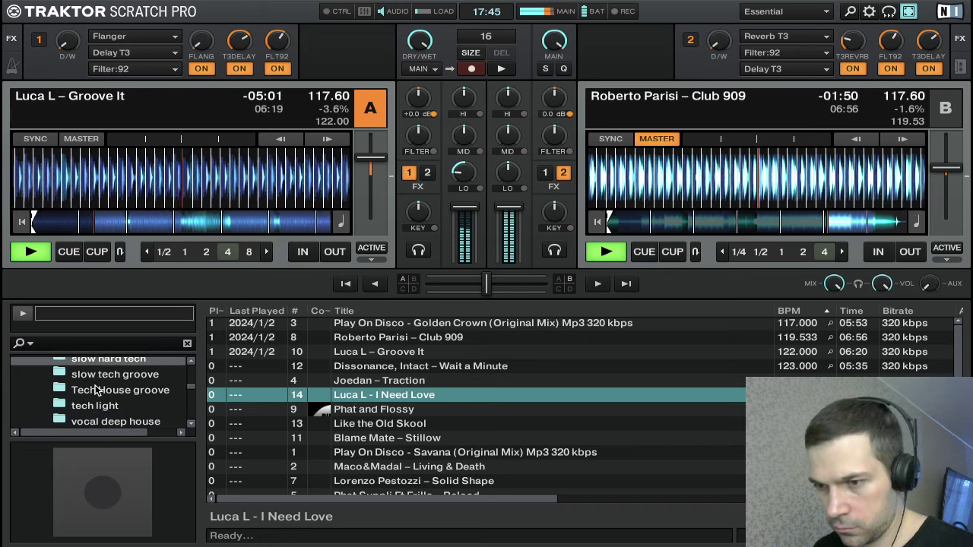
scroll(100, 403, down, 1)
scroll(100, 400, down, 1)
scroll(101, 400, up, 1)
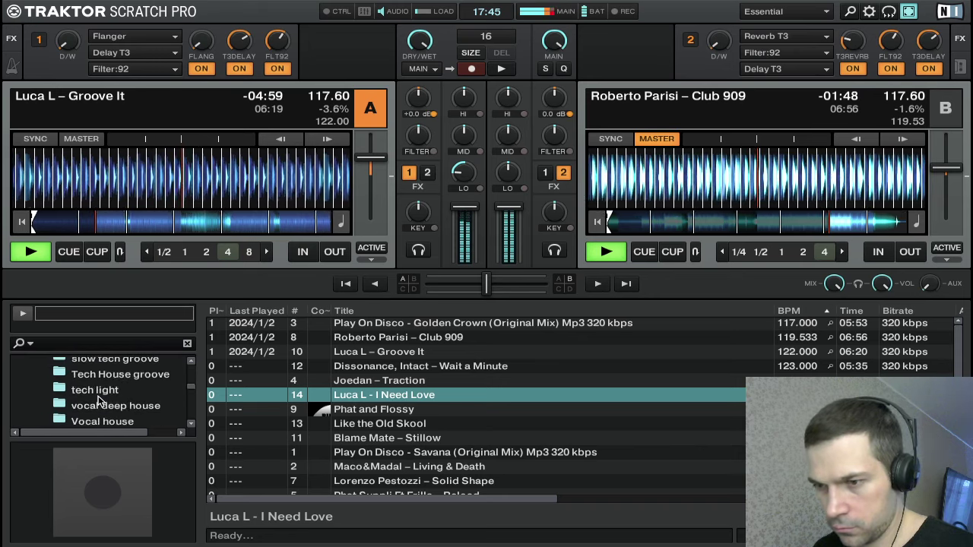
scroll(98, 400, up, 5)
scroll(126, 390, down, 1)
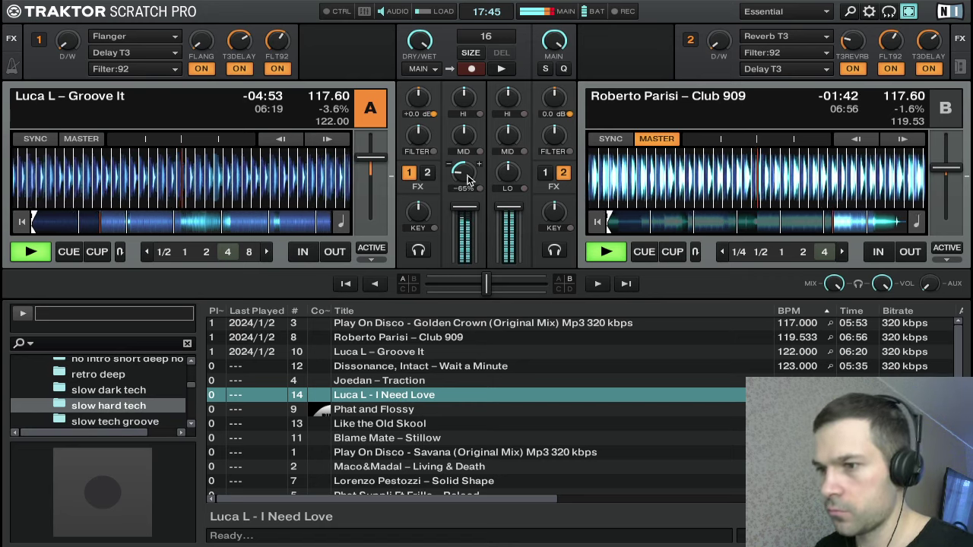
- Swap the bass by centring deck A's low EQ and cutting deck B's low EQ to about -53%
drag(467, 175, 509, 182)
double_click(467, 177)
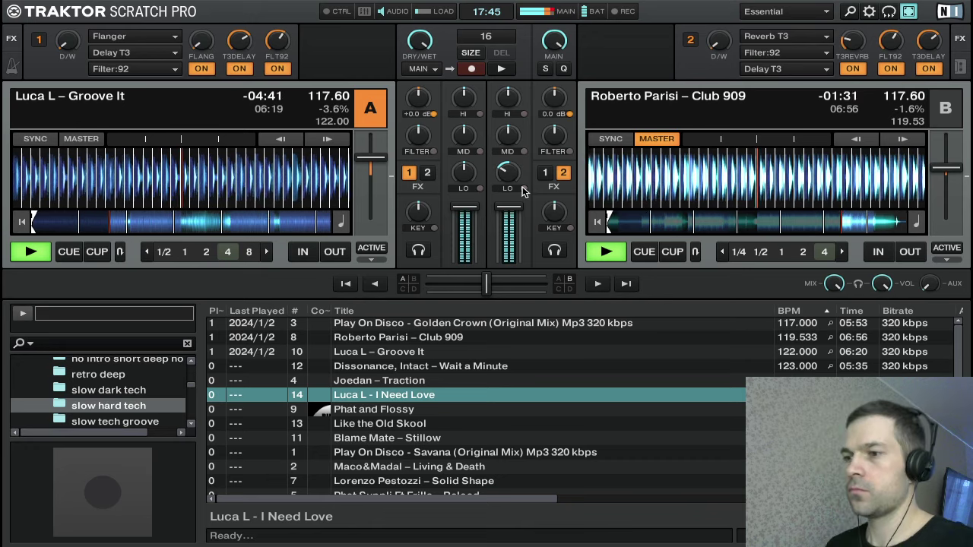
drag(513, 176, 506, 176)
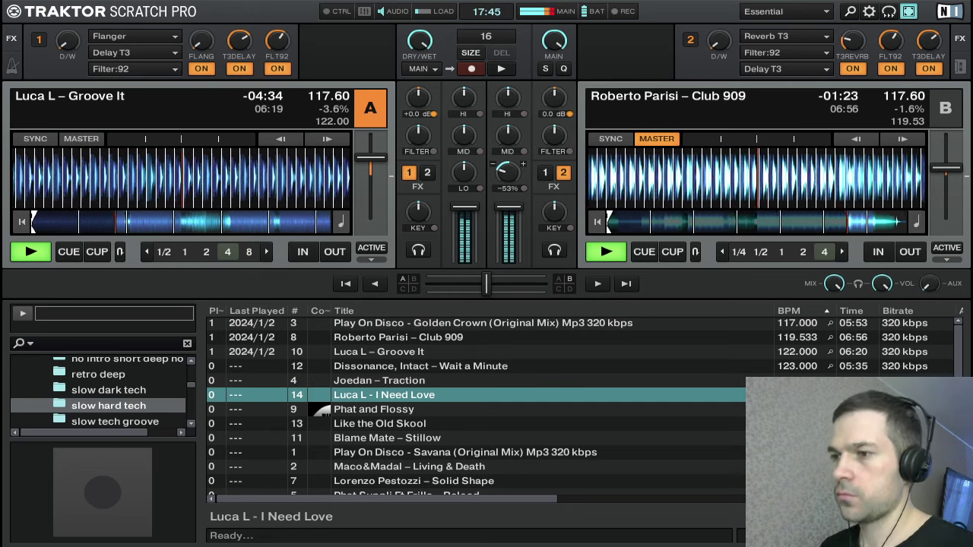
- Cut deck B's mid EQ to about -58%, reduce its low EQ further, and trim its high EQ slightly
drag(511, 136, 508, 148)
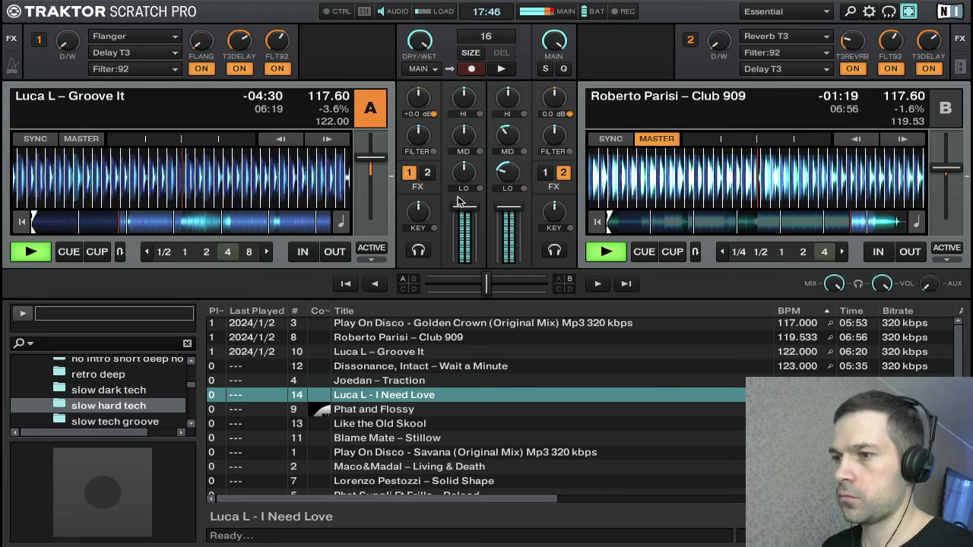
drag(508, 174, 509, 180)
drag(508, 136, 507, 143)
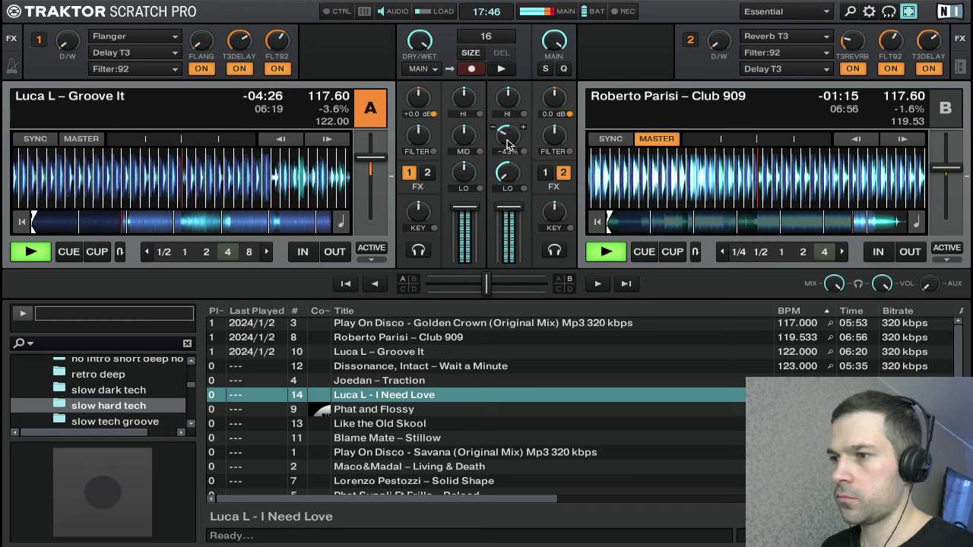
drag(511, 96, 512, 101)
drag(508, 140, 508, 143)
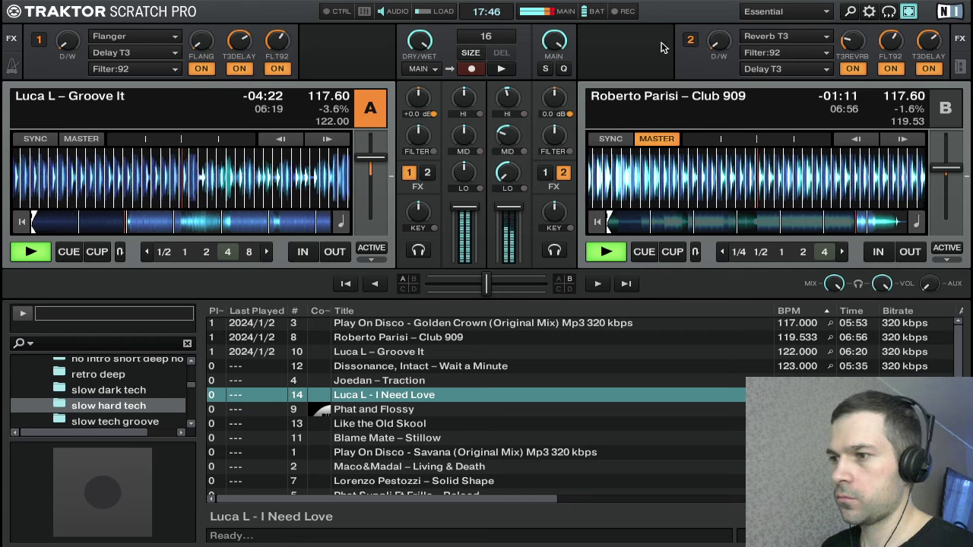
- Raise effects unit 2's dry/wet on deck B, cut its high and mid EQ further, and fade its channel out
drag(719, 44, 719, 33)
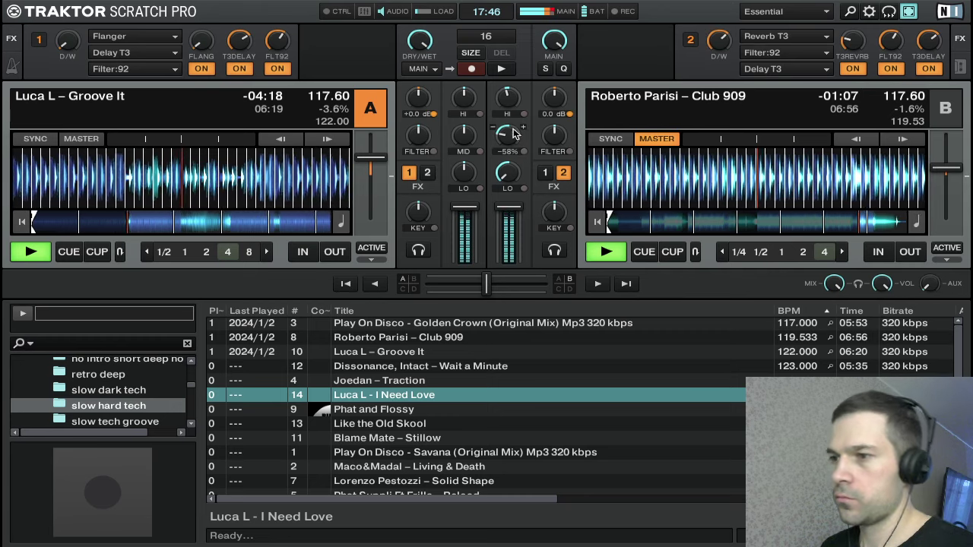
drag(516, 100, 514, 134)
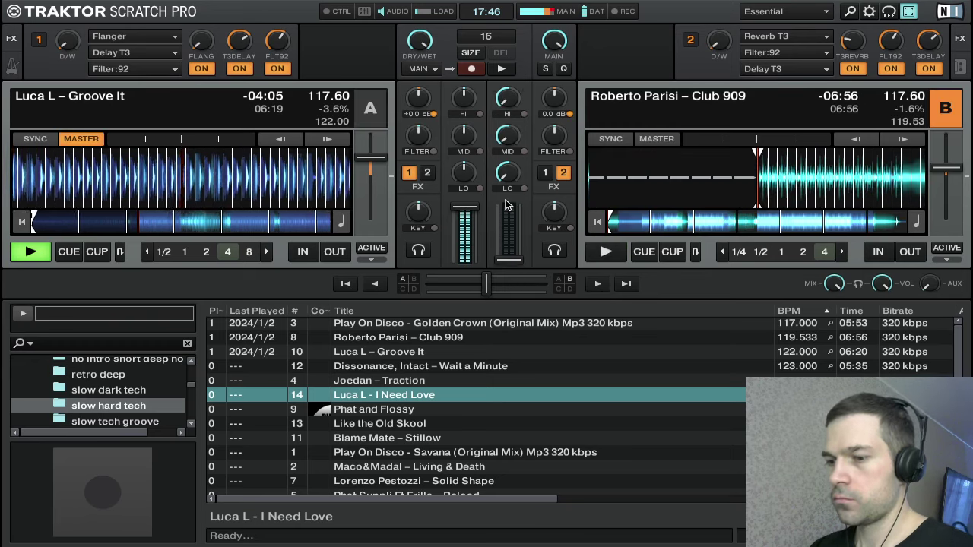
- Choose "Wait a Minute" from the slow hard tech track list and load it onto deck B
key(Down)
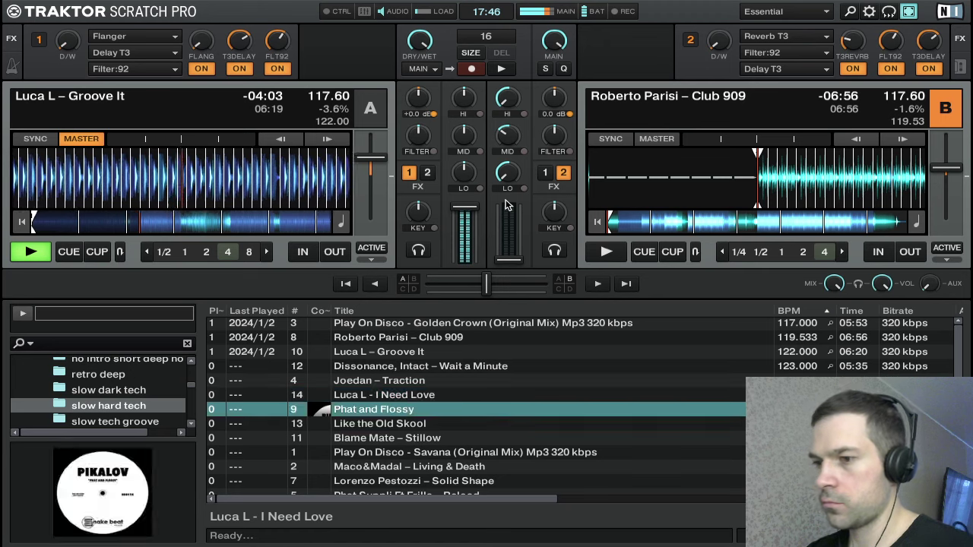
key(Down)
key(Down)
key(Up)
key(Up)
key(Up)
key(Up)
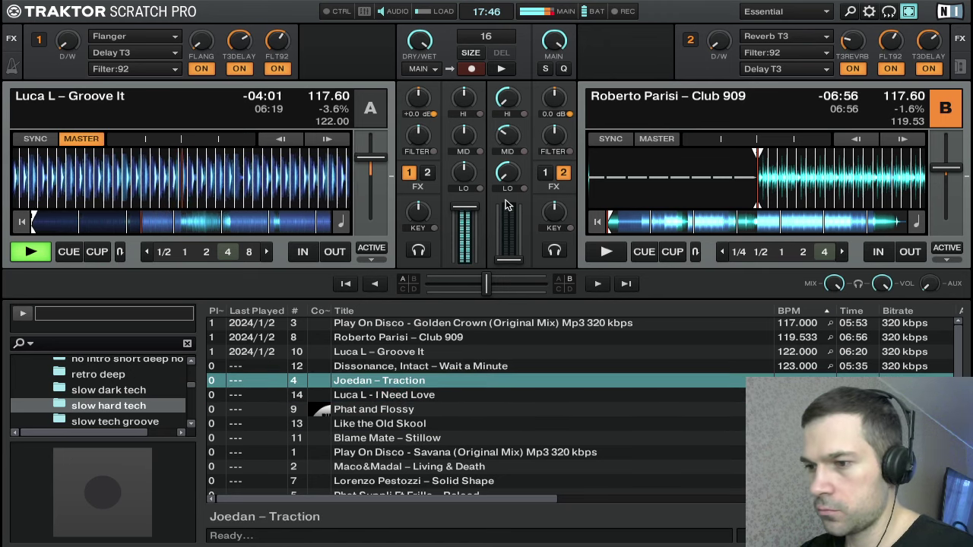
key(Up)
key(Down)
key(Down)
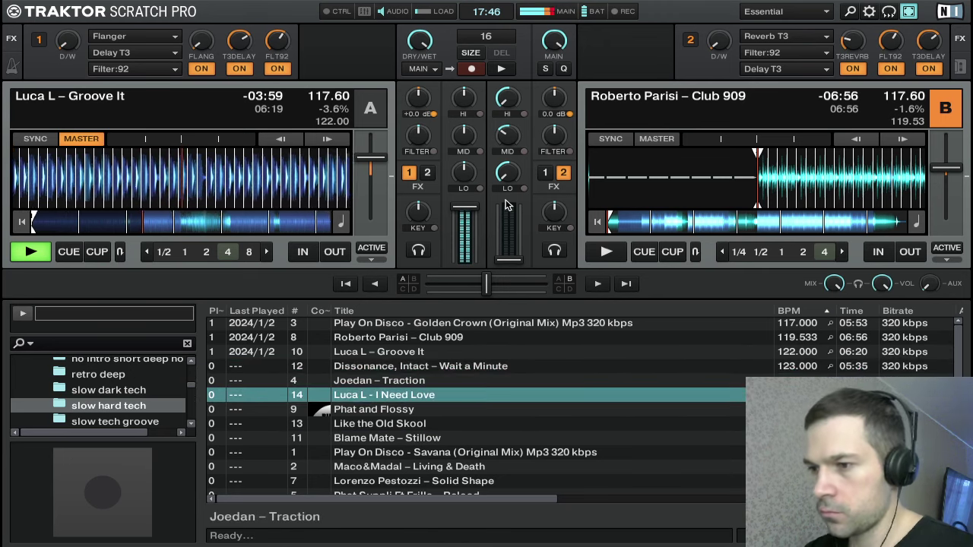
key(Up)
key(Up)
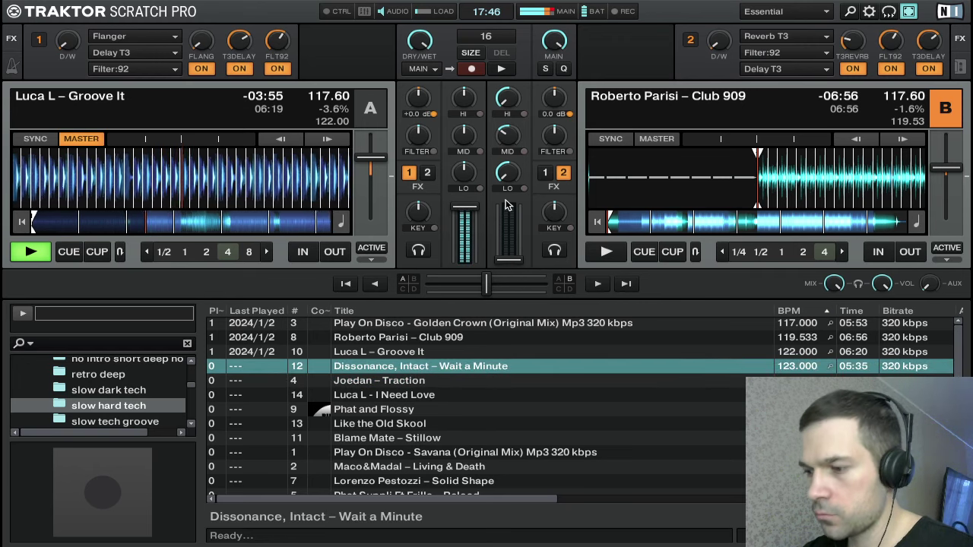
key(ctrl+Right)
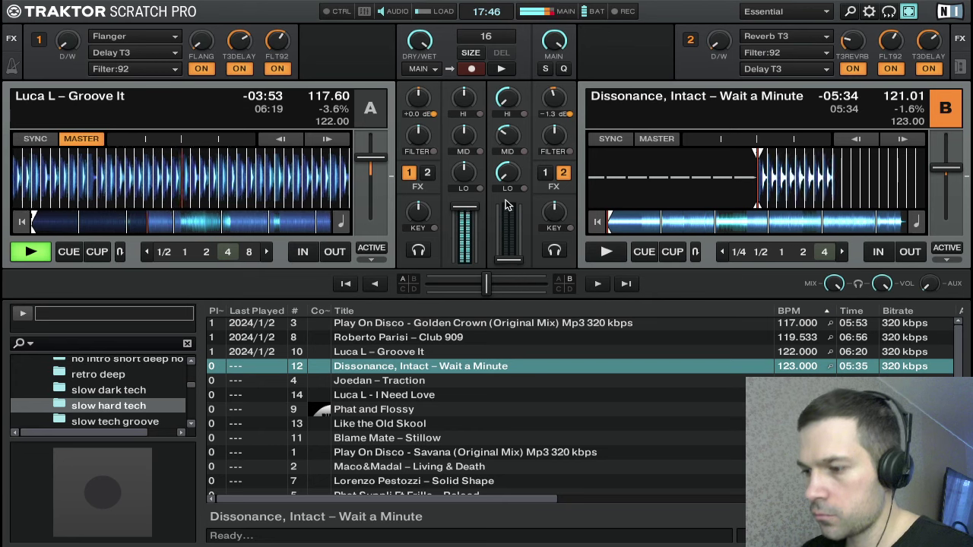
- Browse the slow hard tech track list down to "Phat and Flossy"
key(Down)
key(Down)
key(Down)
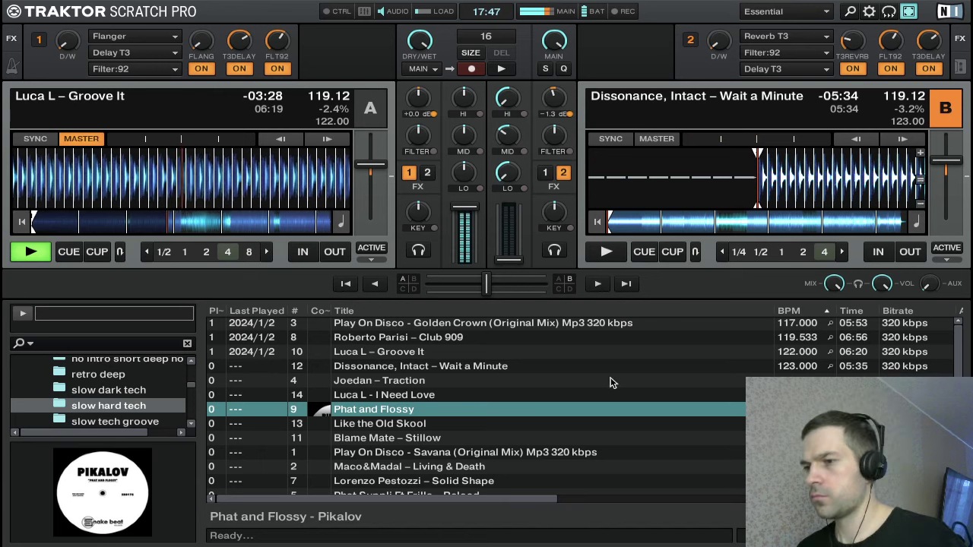
scroll(570, 433, down, 1)
scroll(567, 434, up, 1)
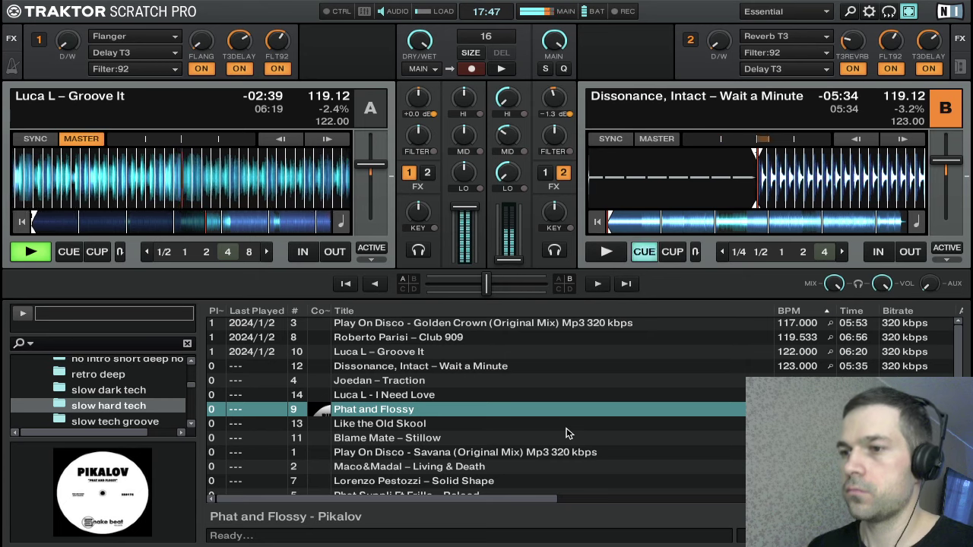
- Preview the opening beat of Wait a Minute from its cue point on deck B
key(k)
key(k)
key(k)
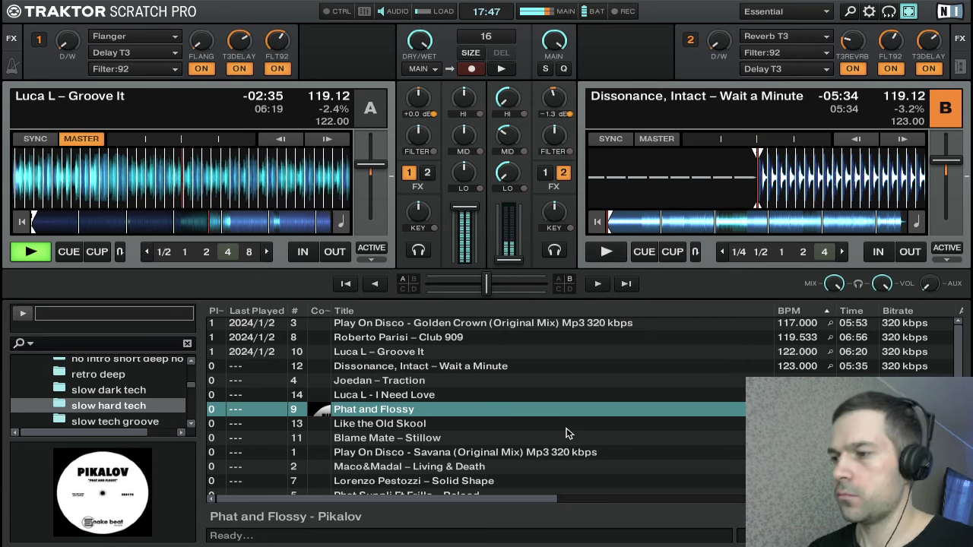
scroll(567, 433, down, 1)
scroll(569, 433, up, 1)
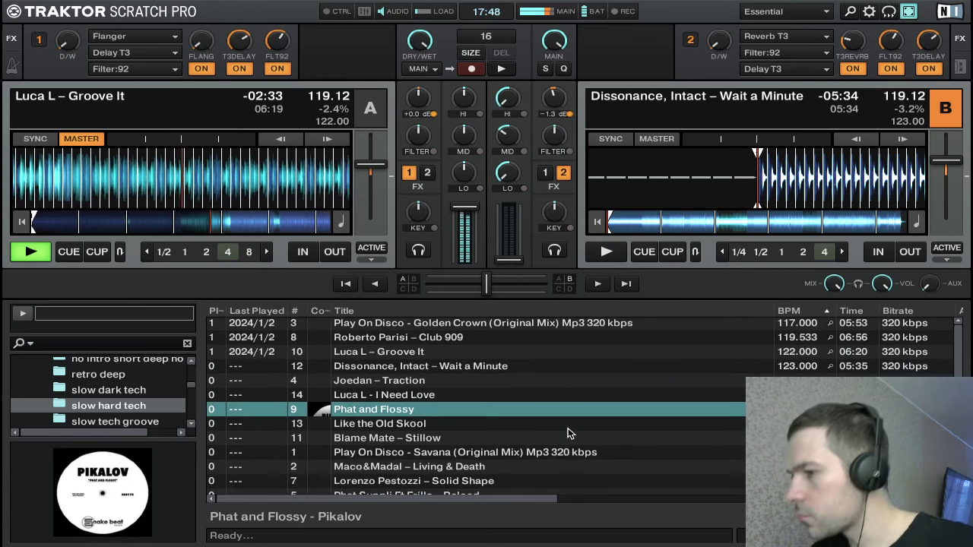
scroll(569, 433, down, 1)
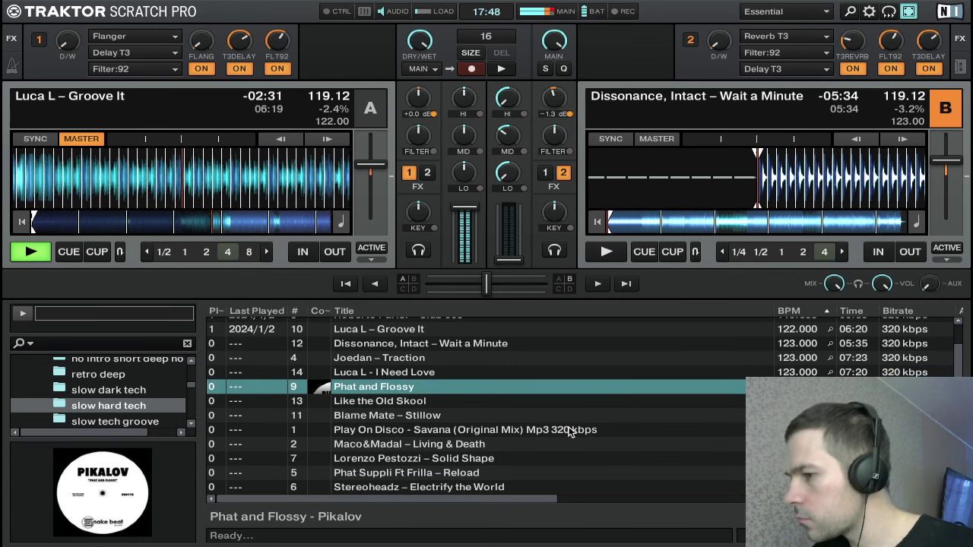
scroll(571, 430, up, 1)
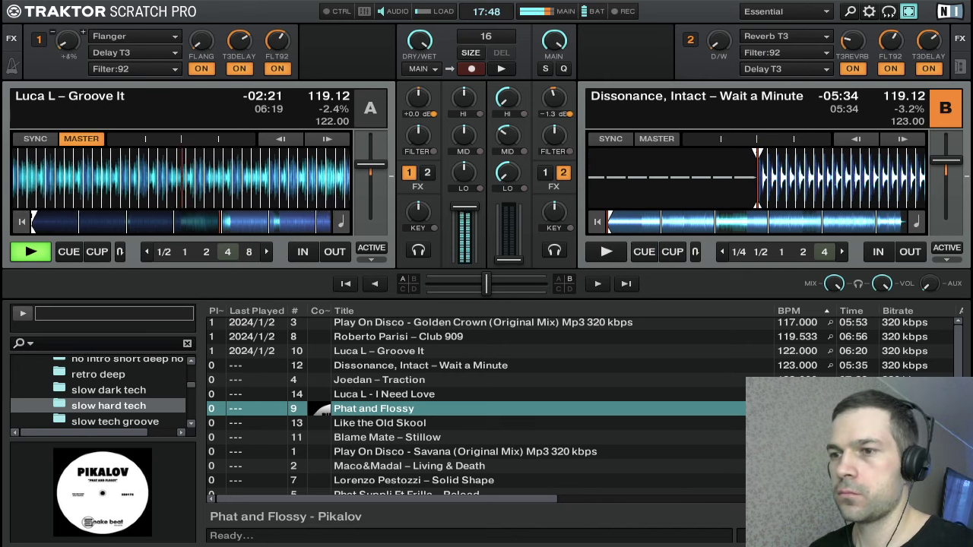
- Sweep effects unit 1's dry/wet up on deck A, raise its flanger amount, and return the dry/wet to zero
drag(67, 45, 67, 15)
drag(205, 41, 202, 15)
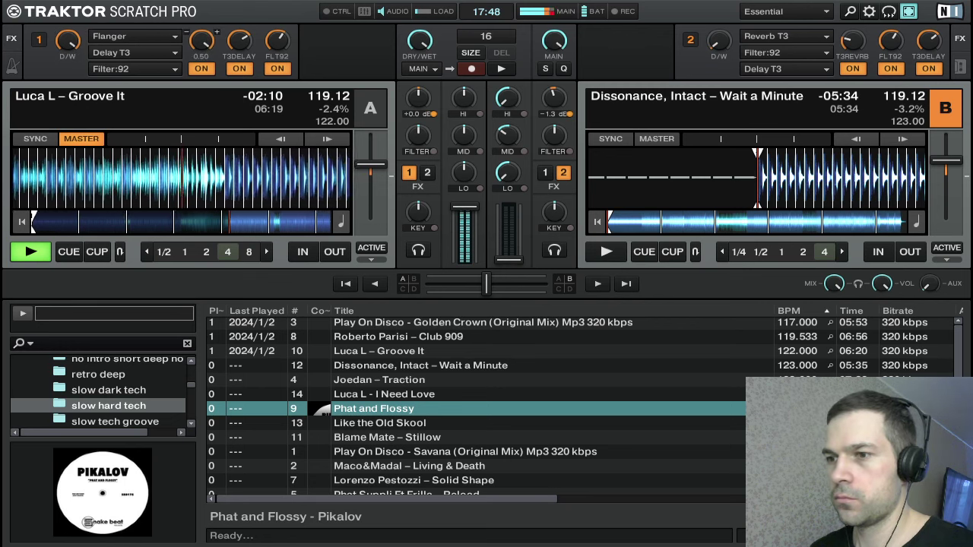
drag(67, 42, 68, 45)
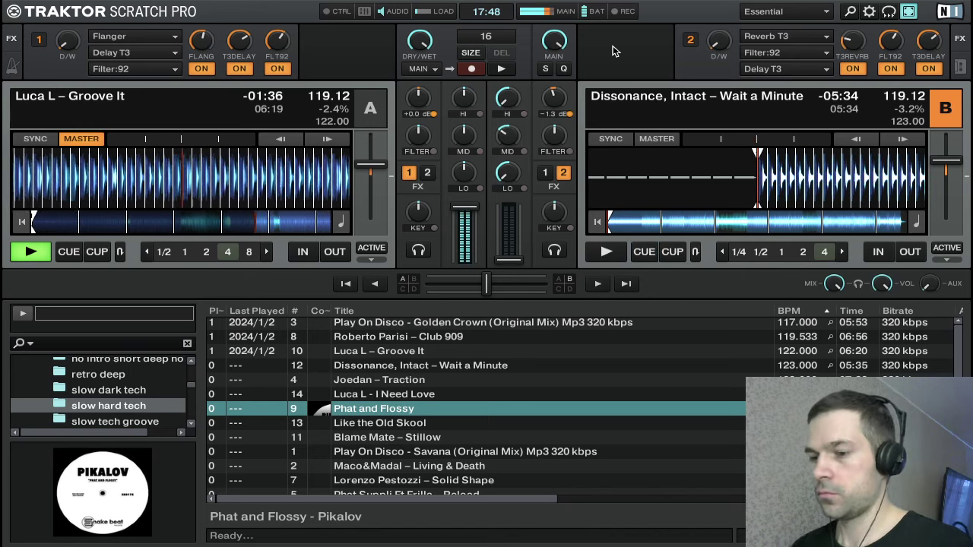
- Start Wait a Minute on deck B and bring its channel fader up to full
key(space)
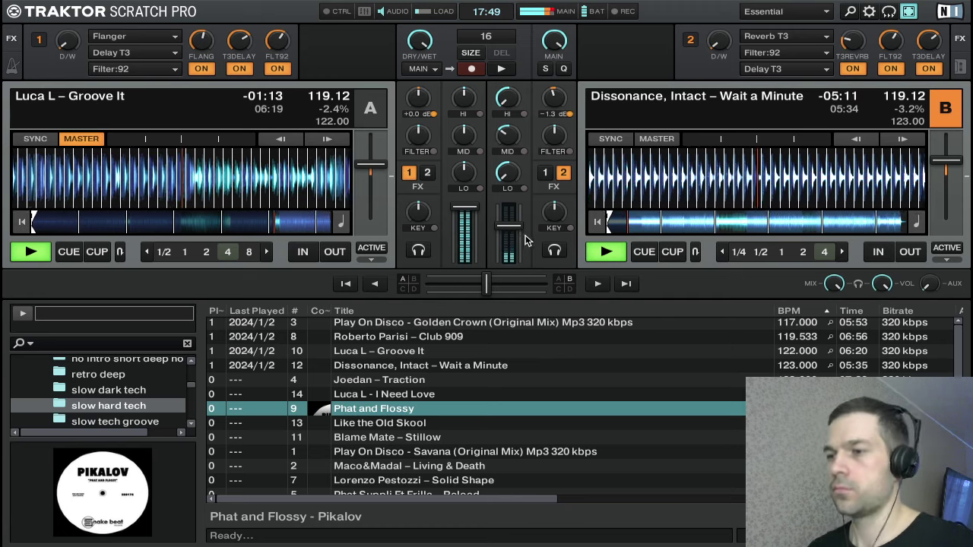
drag(509, 226, 509, 207)
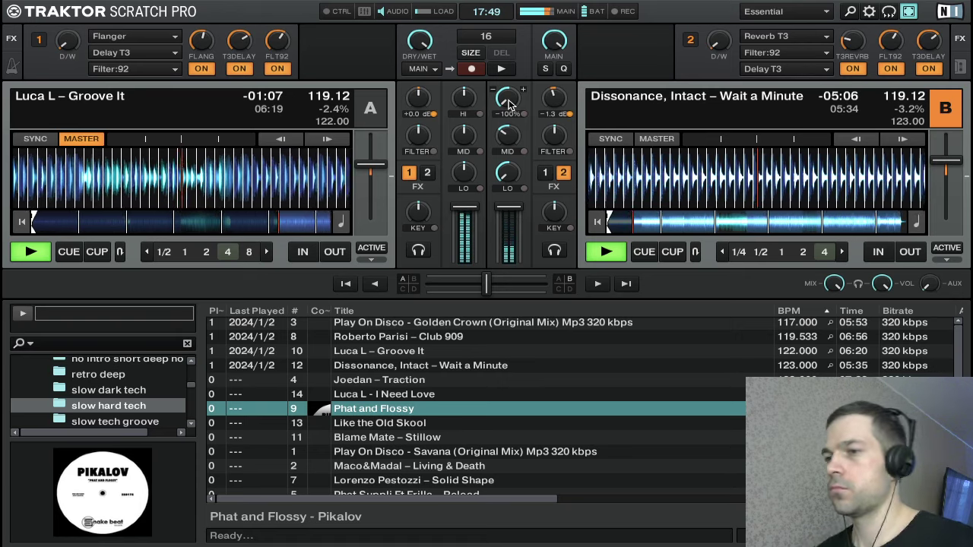
- Gradually restore deck B's high EQ and mid EQ to their centre positions
drag(508, 103, 514, 101)
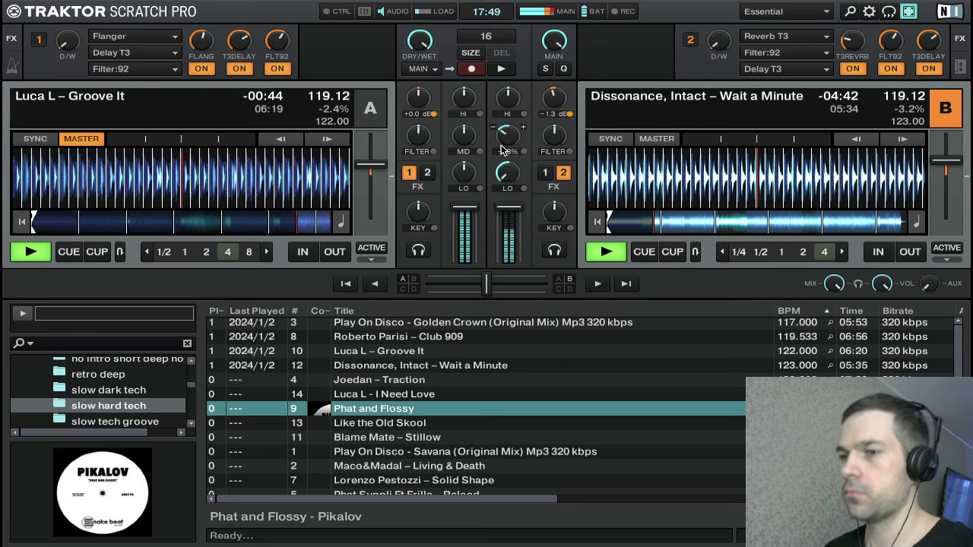
drag(511, 143, 511, 125)
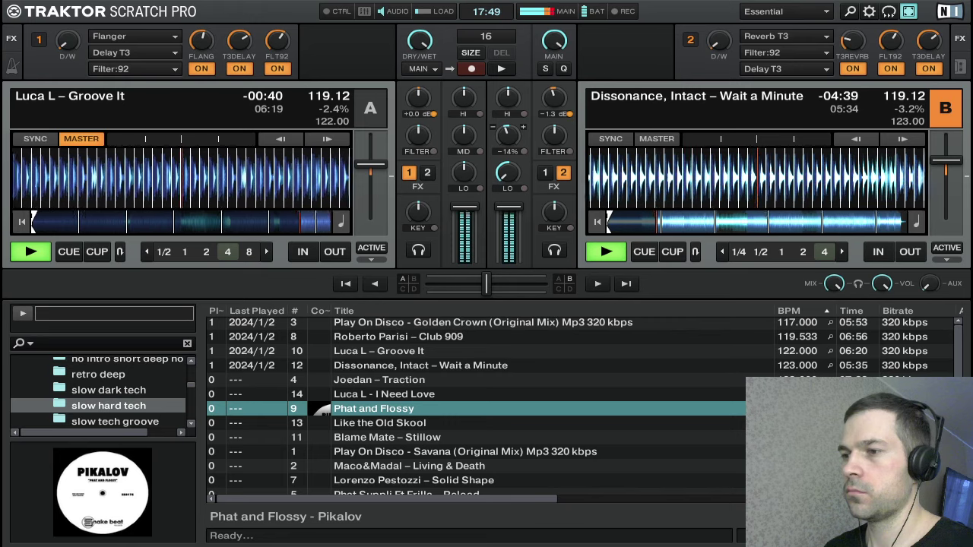
double_click(509, 137)
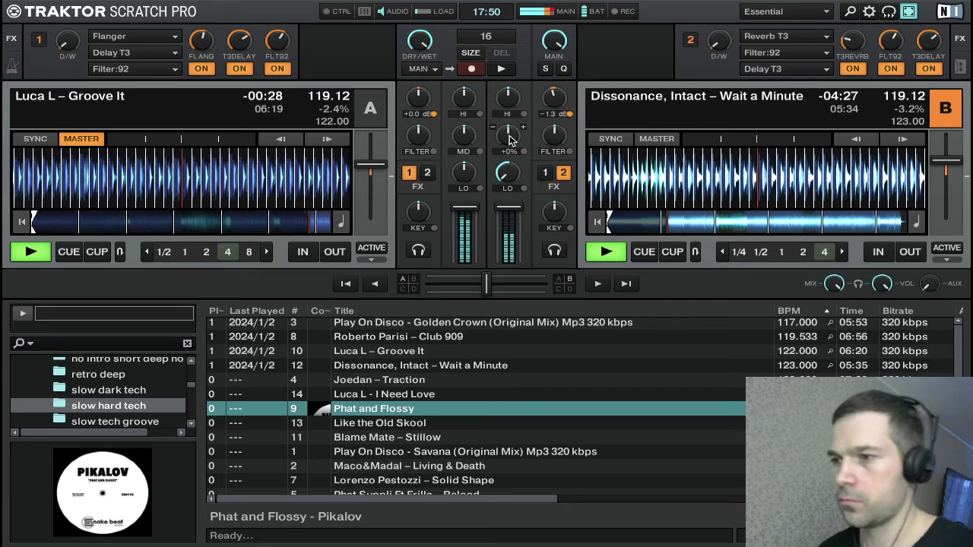
- Swap the bass by cutting deck A's low EQ and centring deck B's low EQ
scroll(508, 175, up, 5)
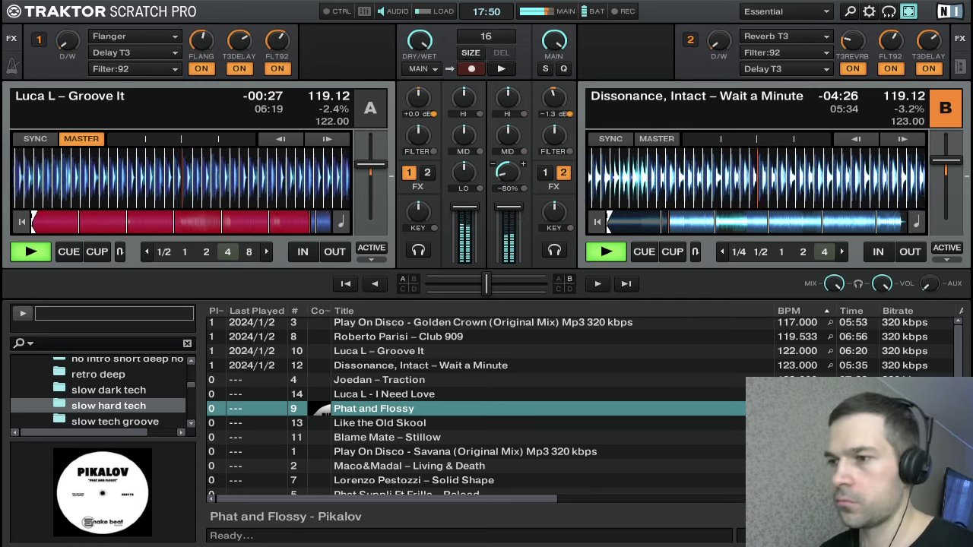
drag(509, 175, 457, 198)
double_click(509, 173)
- Trim deck A's mid and high EQ, and reset deck B's gain to 0.0 dB
drag(464, 140, 465, 147)
mouse_move(466, 108)
mouse_down()
mouse_move(454, 144)
mouse_move(461, 108)
mouse_up()
double_click(561, 100)
- Cut deck A's high EQ further, set its mid EQ to about -38%, and fade its channel out
drag(461, 132, 461, 135)
drag(453, 102, 455, 145)
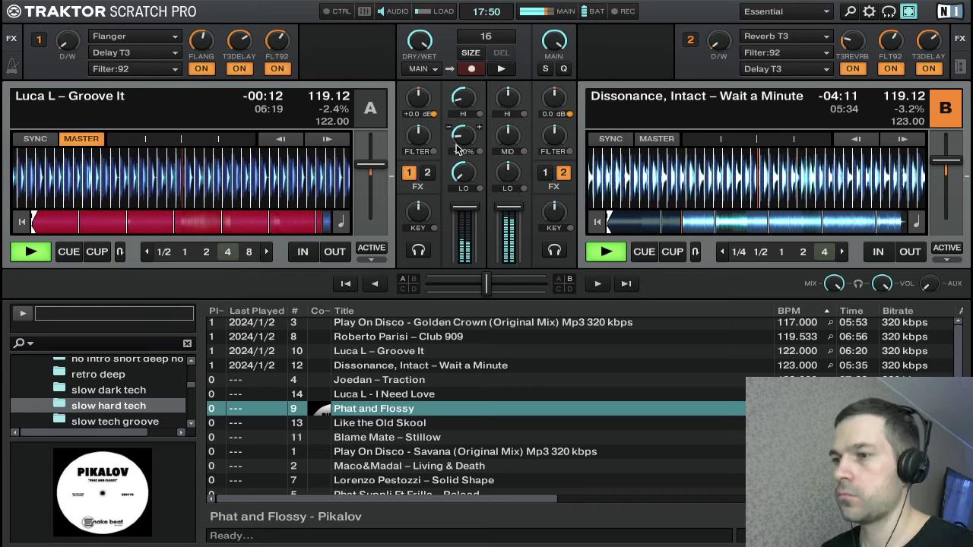
drag(457, 100, 473, 134)
drag(464, 215, 464, 258)
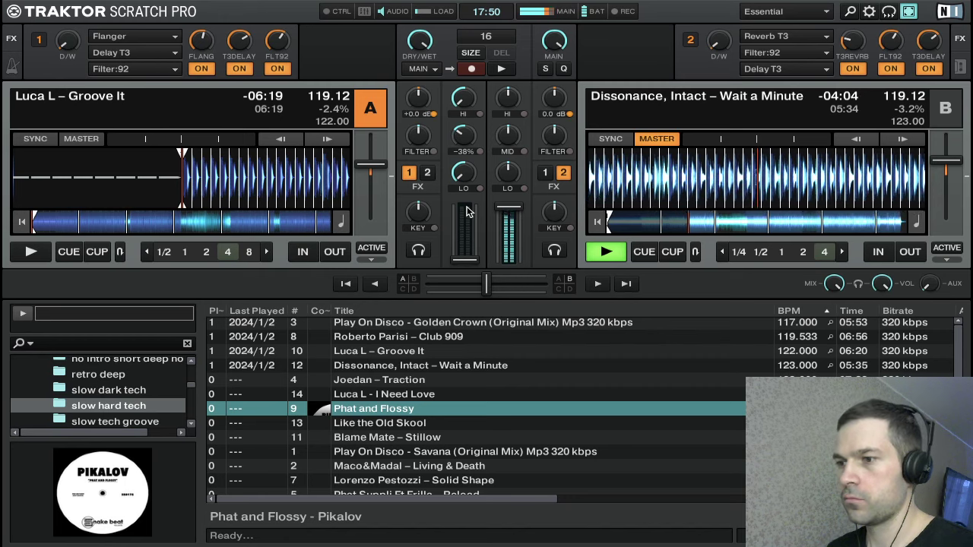
- Choose "Traction" from the slow hard tech track list and load it onto deck A
key(Down)
key(Down)
key(Up)
key(Up)
key(Up)
key(Up)
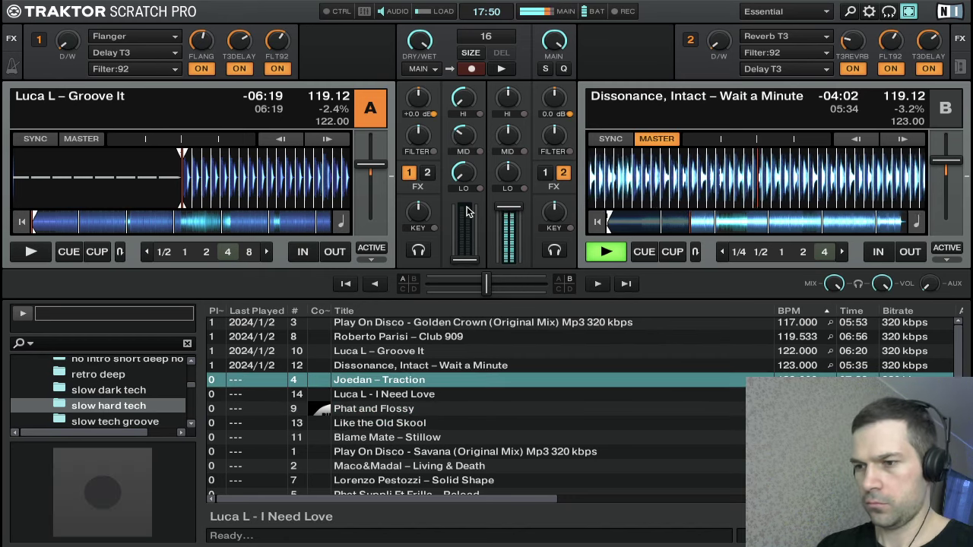
key(ctrl+Left)
- Highlight "I Need Love" in the track list and bring both decks to 119.89 BPM
key(Down)
key(Down)
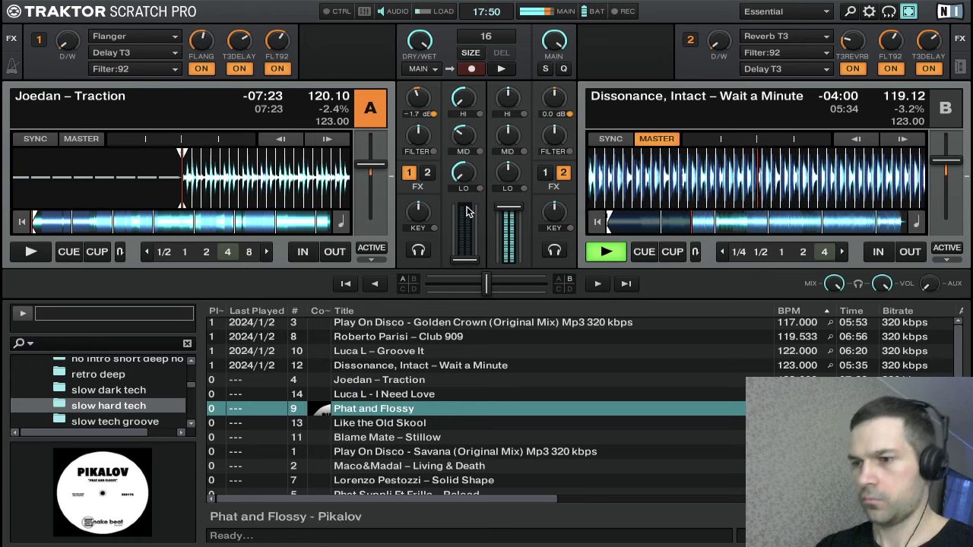
key(Up)
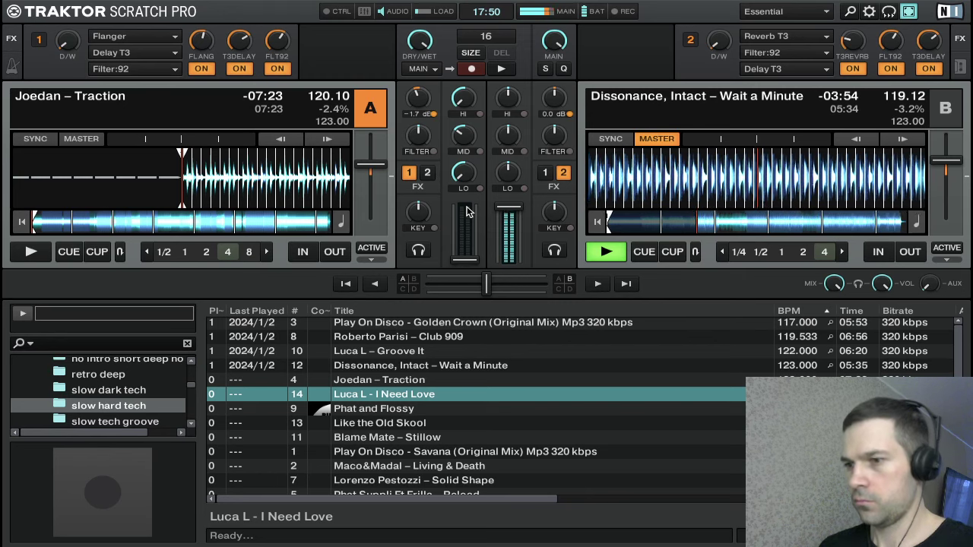
key(t)
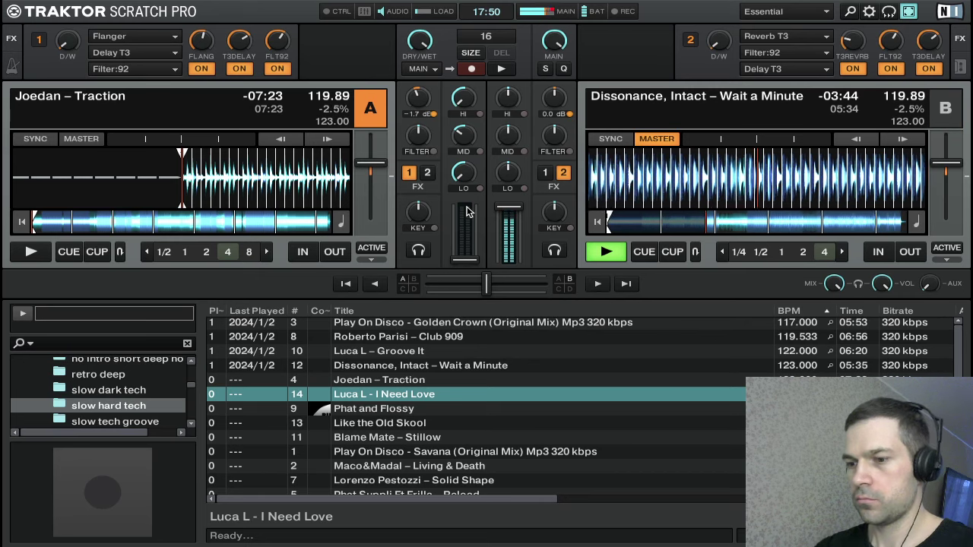
- Preview the opening beat of Traction repeatedly from its cue point on deck A
key(c)
key(c)
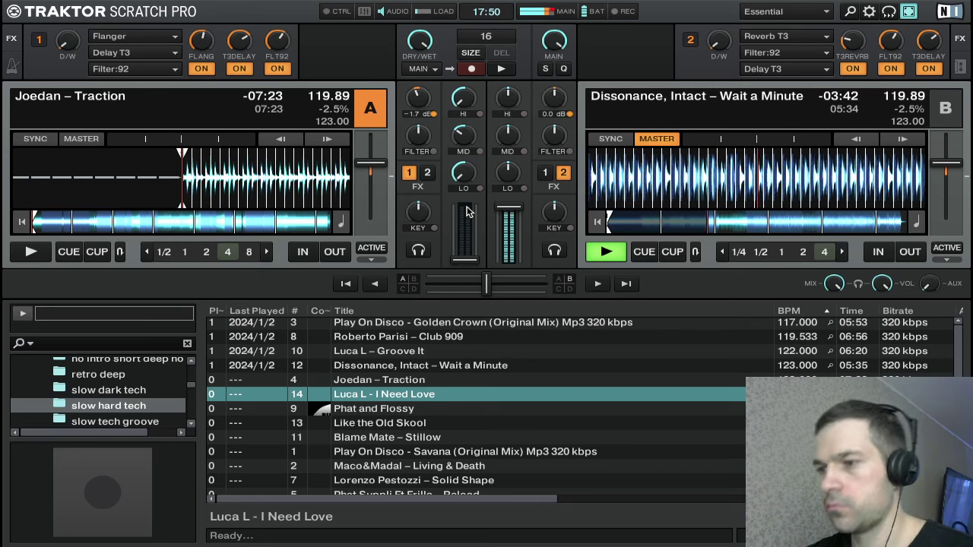
key(c)
key(c)
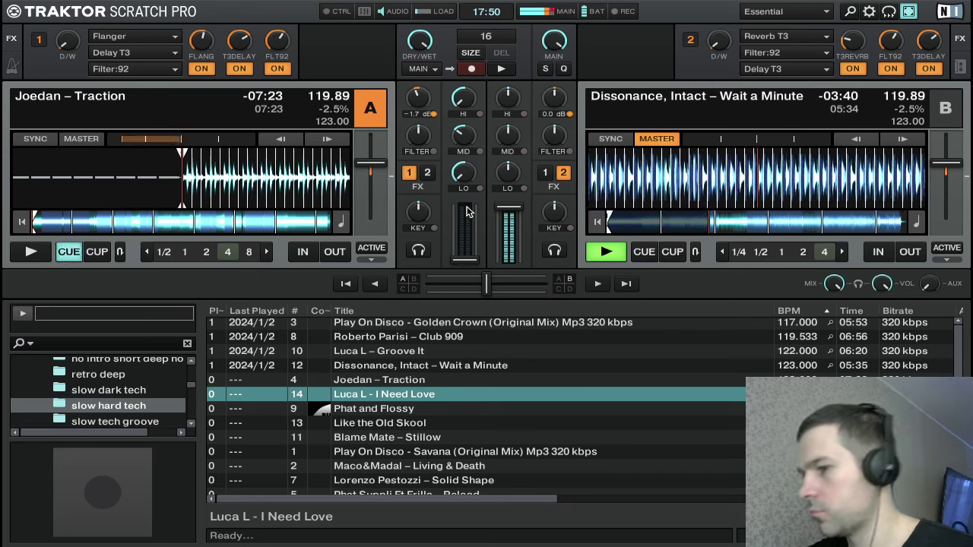
key(c)
key(c)
key(c)
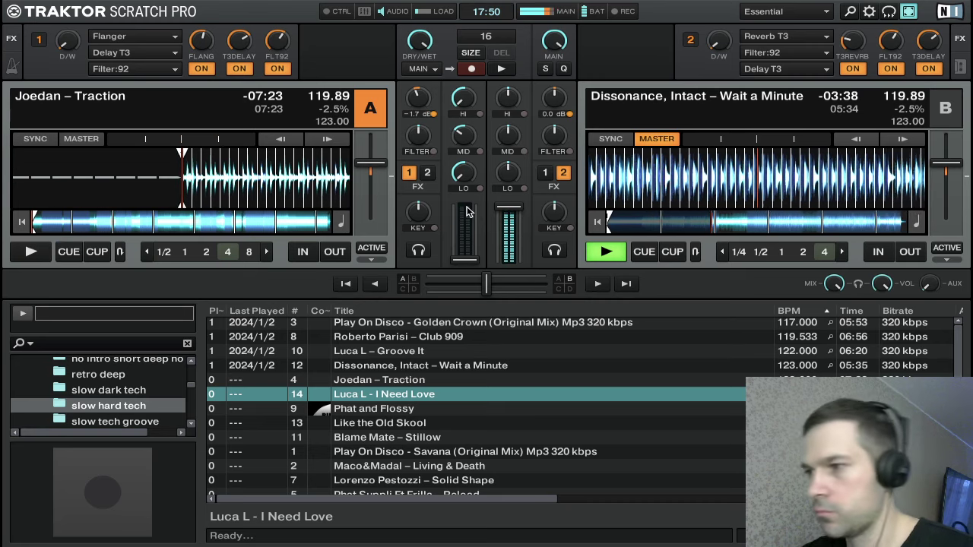
key(c)
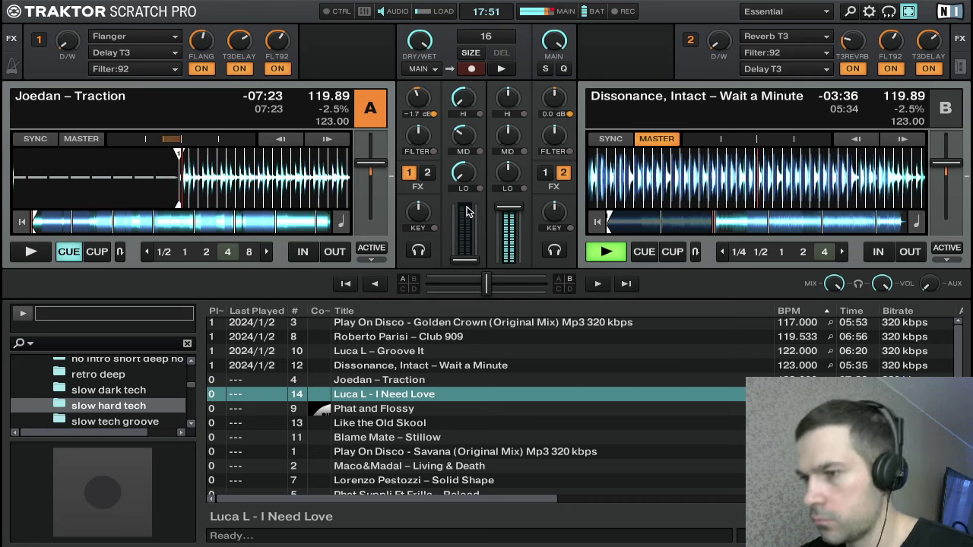
key(c)
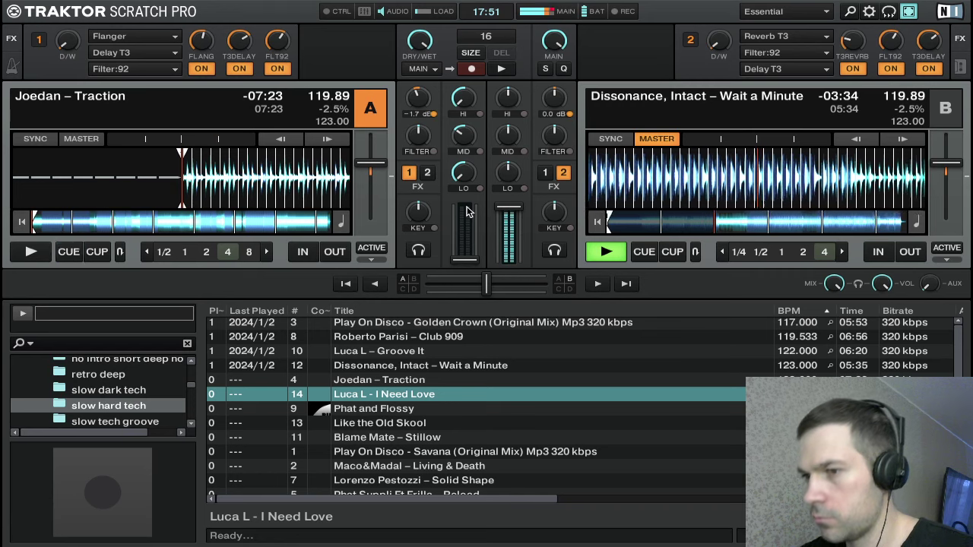
key(c)
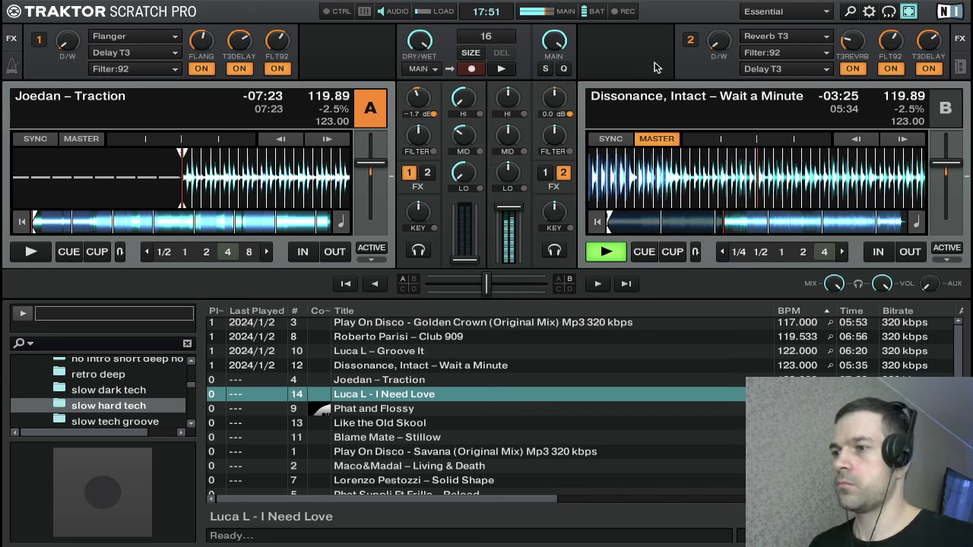
- Sweep effects unit 2's dry/wet up to 100% on deck B and return it to zero
drag(723, 52, 724, 2)
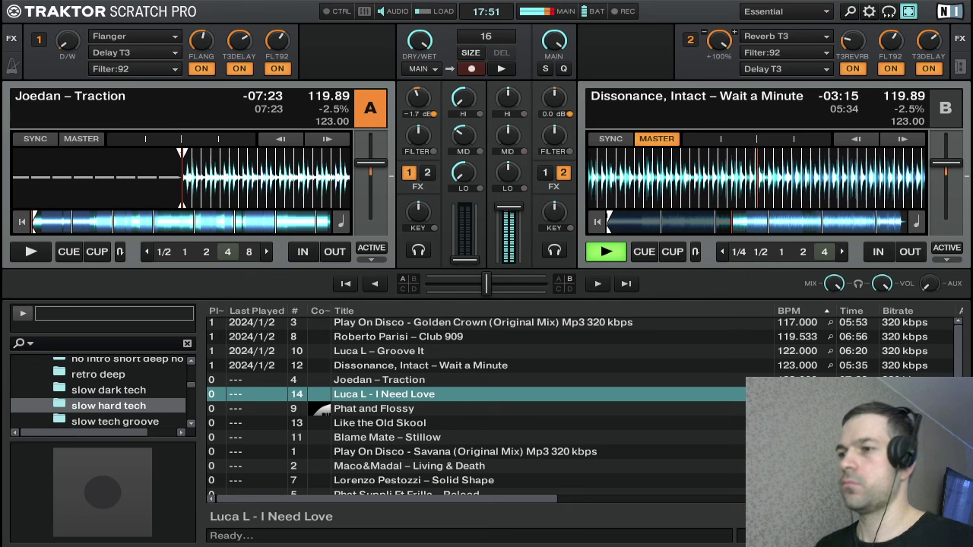
drag(711, 47, 712, 97)
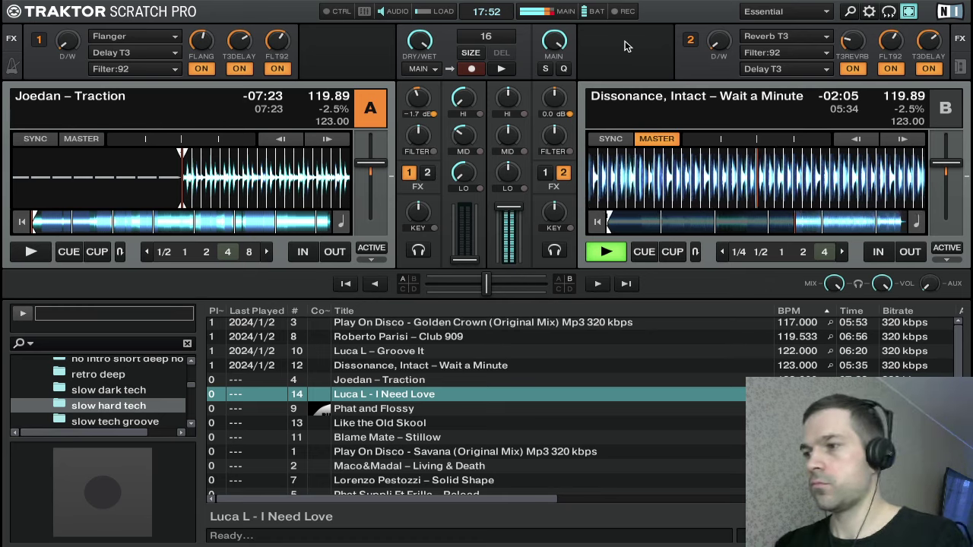
- Tap Traction's cue point on deck A in time with deck B and start the track playing
key(a)
key(a)
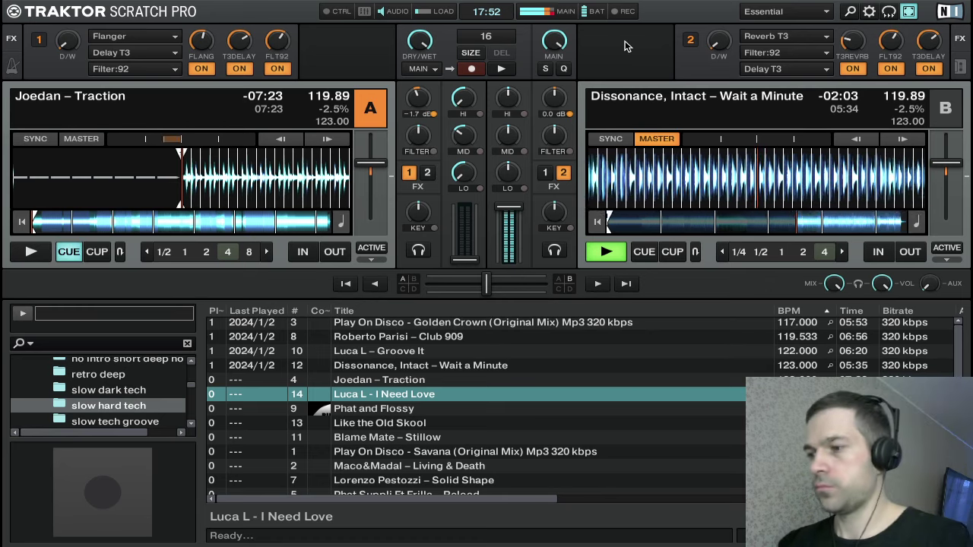
key(a)
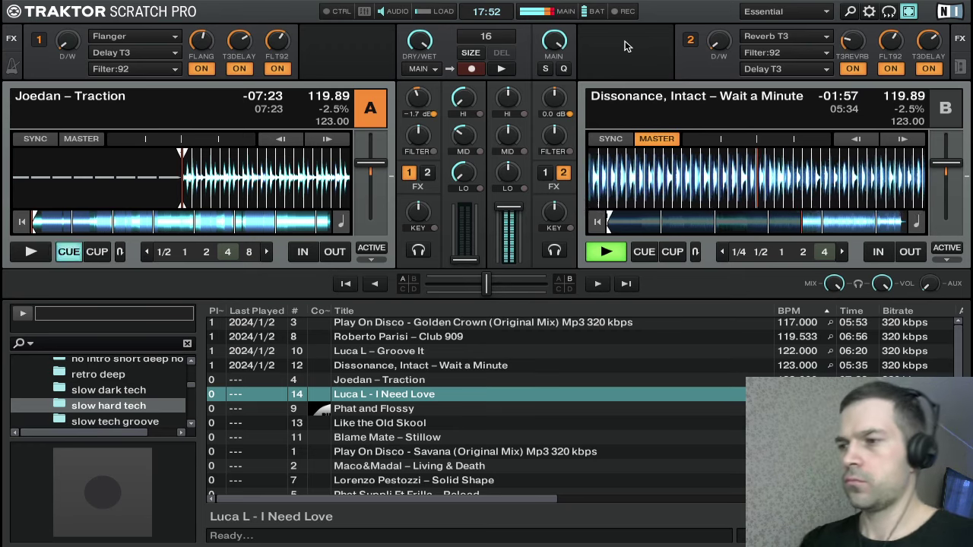
key(space)
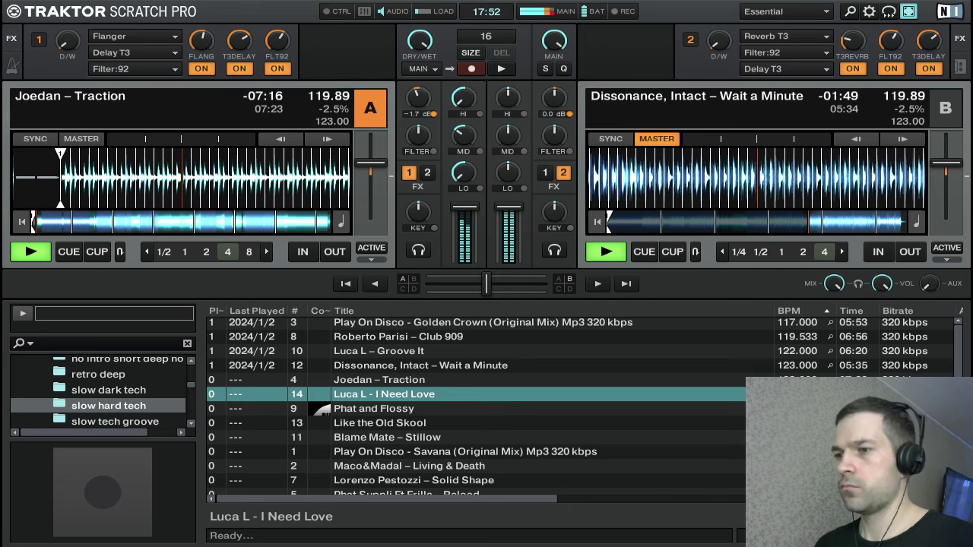
- Cut Traction in and out with deck A's channel fader, leaving the fader at about halfway
drag(464, 205, 464, 261)
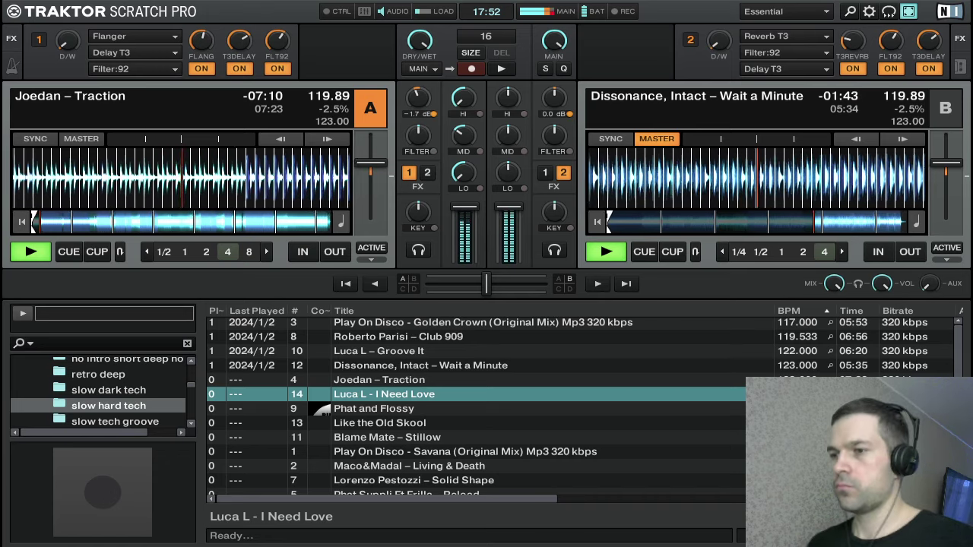
mouse_move(465, 261)
mouse_down()
mouse_move(465, 207)
mouse_move(464, 261)
mouse_up()
mouse_move(465, 260)
mouse_down()
mouse_move(465, 207)
mouse_move(465, 261)
mouse_up()
mouse_move(465, 261)
mouse_down()
mouse_move(465, 207)
mouse_move(465, 261)
mouse_up()
drag(464, 261, 464, 232)
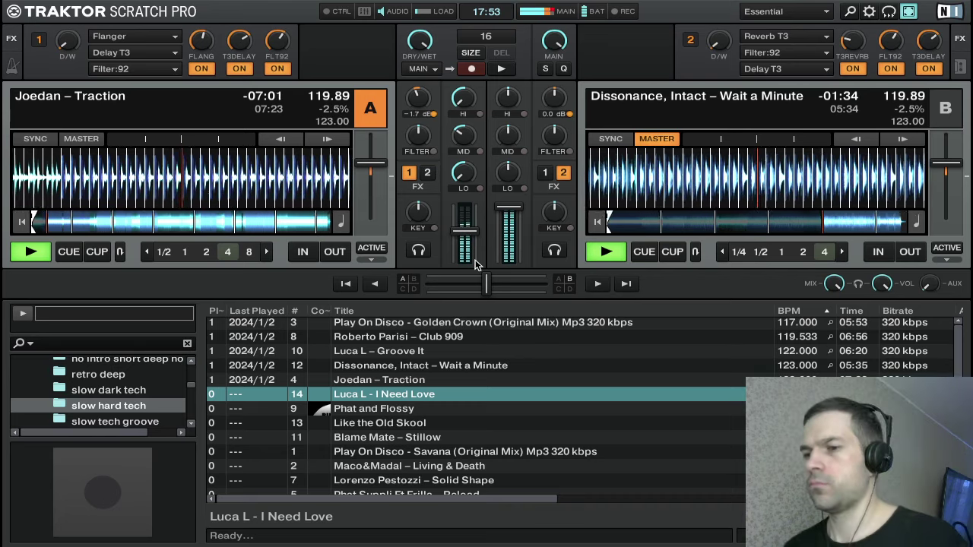
- Highlight "Like the Old Skool" in the track list and raise deck A's channel fader to full
key(Down)
key(Down)
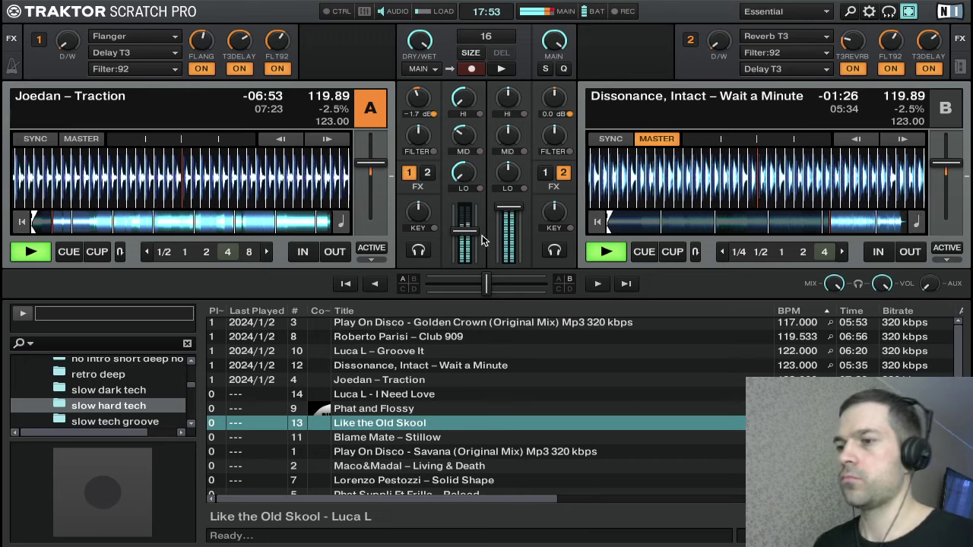
double_click(471, 229)
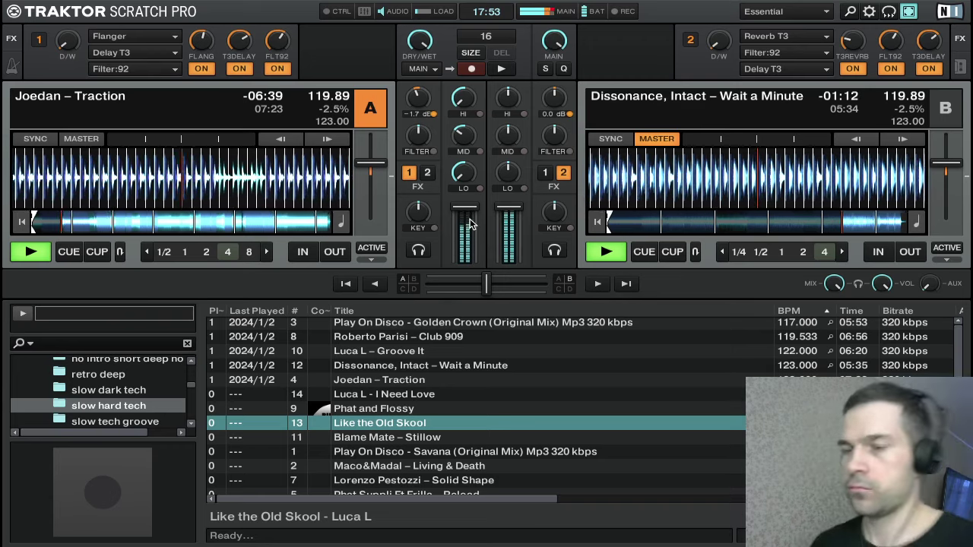
- Bring Traction fully in on deck A by restoring its high, mid and low EQ to neutral
mouse_move(416, 211)
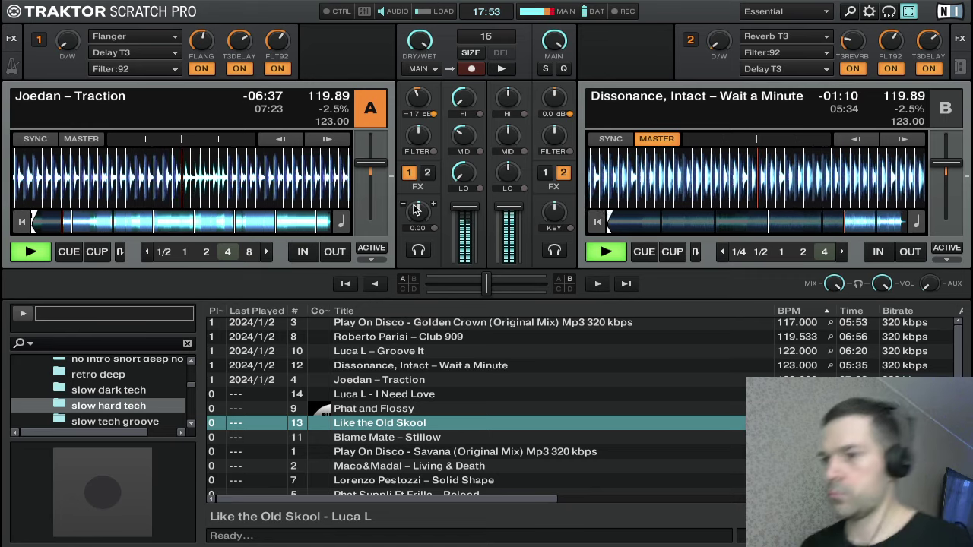
mouse_move(462, 103)
mouse_down()
mouse_move(462, 67)
mouse_move(466, 105)
mouse_up()
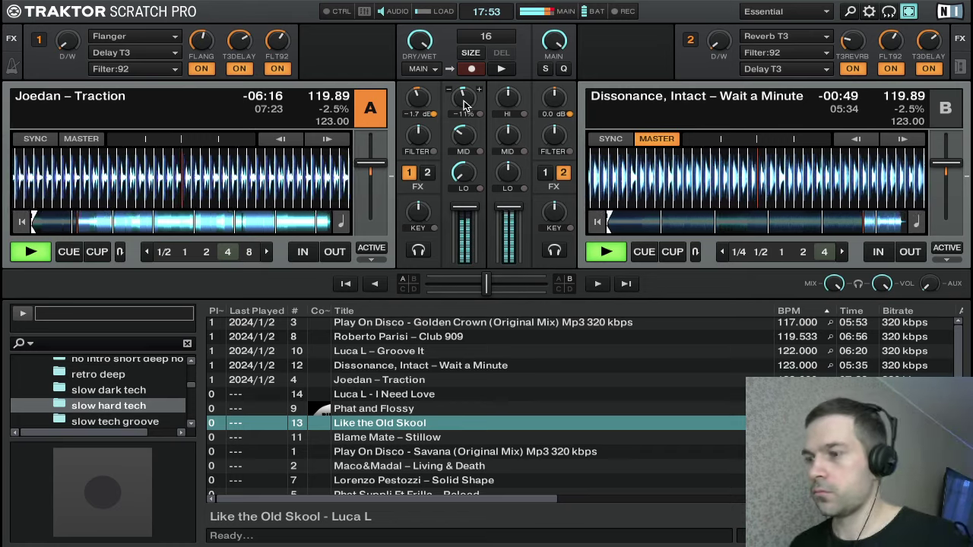
double_click(475, 143)
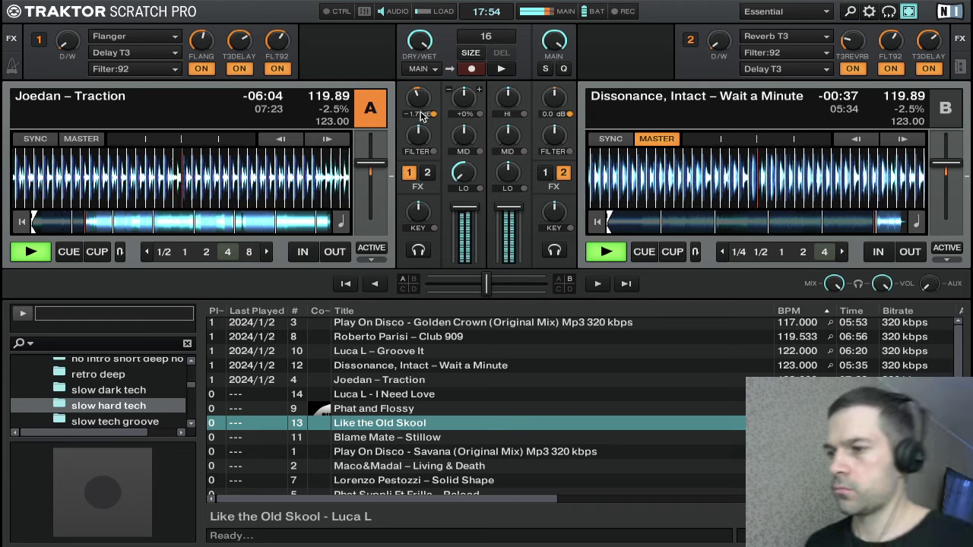
scroll(465, 335, down, 1)
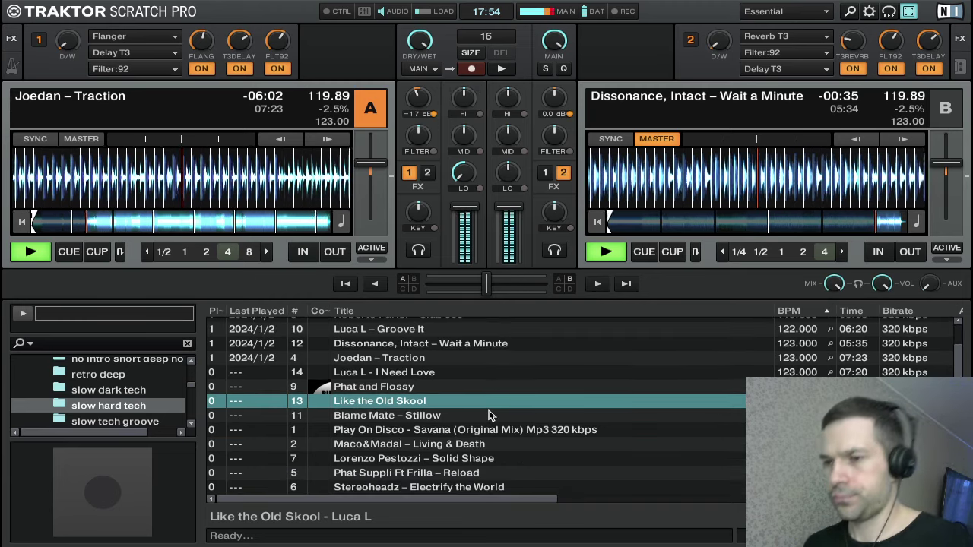
mouse_move(457, 174)
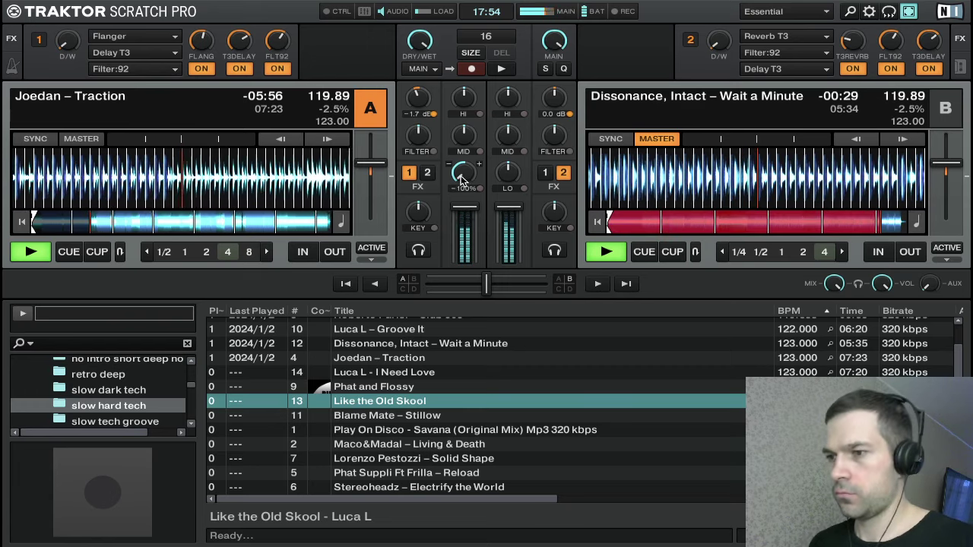
drag(460, 181, 466, 172)
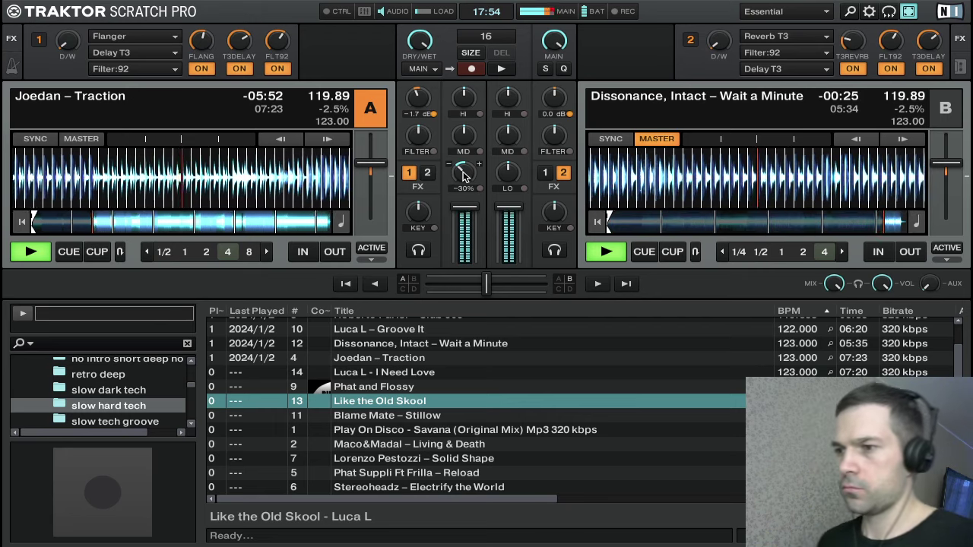
drag(459, 173, 459, 169)
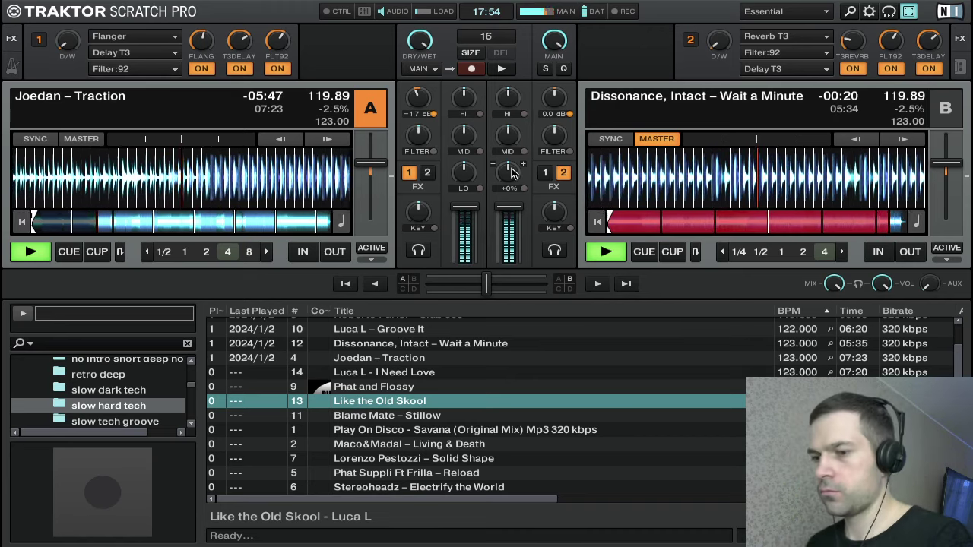
- Cut deck B's low EQ completely and slightly reduce its mid and high EQ
key(j)
key(u)
drag(513, 174, 512, 184)
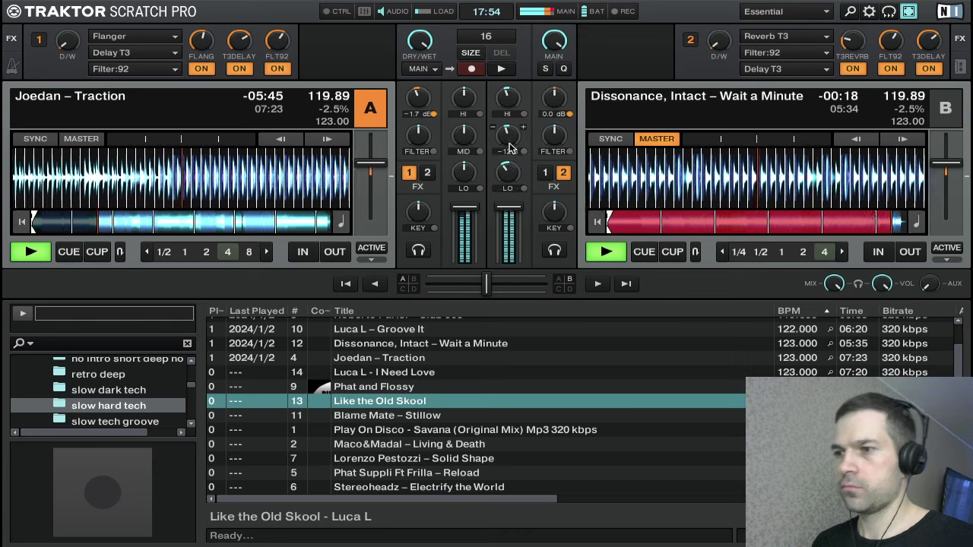
drag(510, 137, 510, 146)
drag(510, 102, 509, 104)
drag(508, 174, 509, 187)
- Loop four beats near the end of Wait a Minute on deck B and lower the deck's high EQ further
click(824, 252)
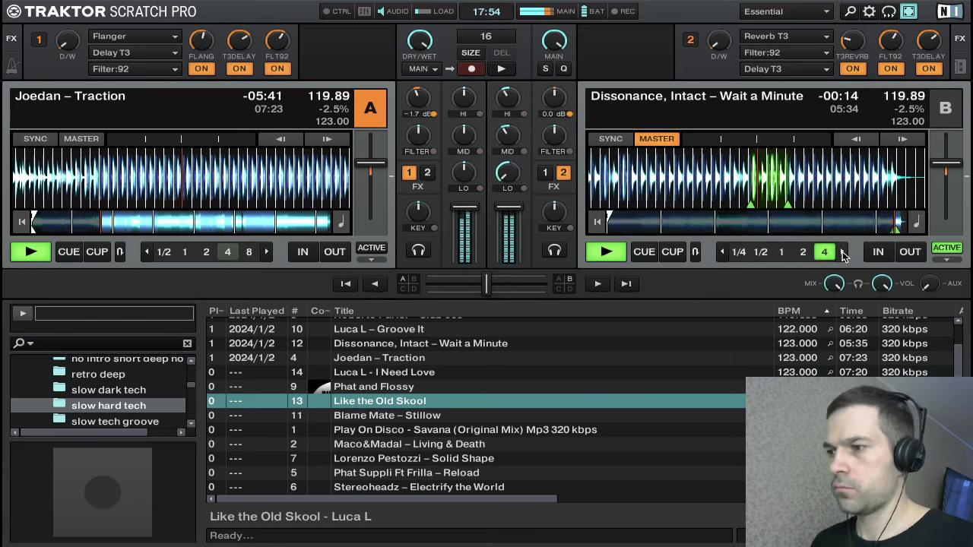
click(841, 251)
drag(509, 104, 509, 110)
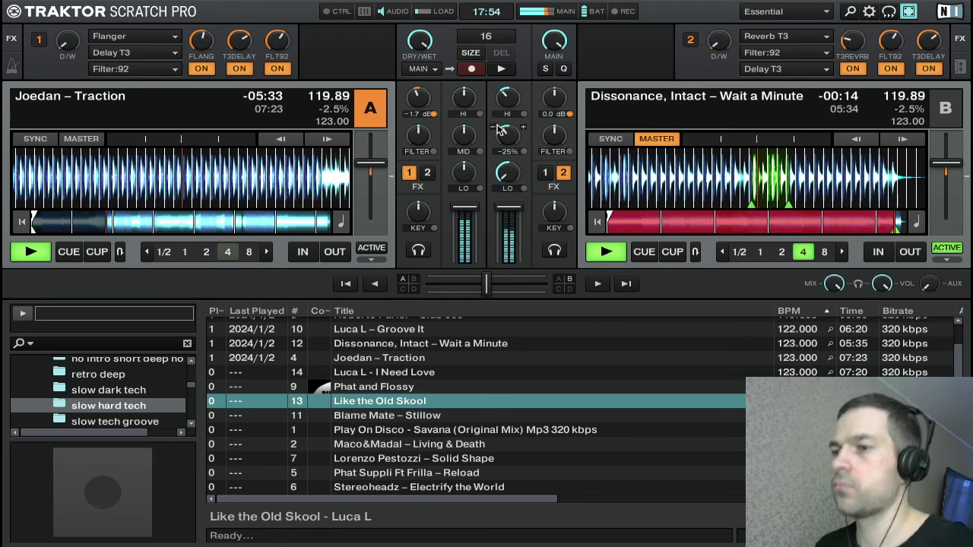
drag(68, 40, 67, 19)
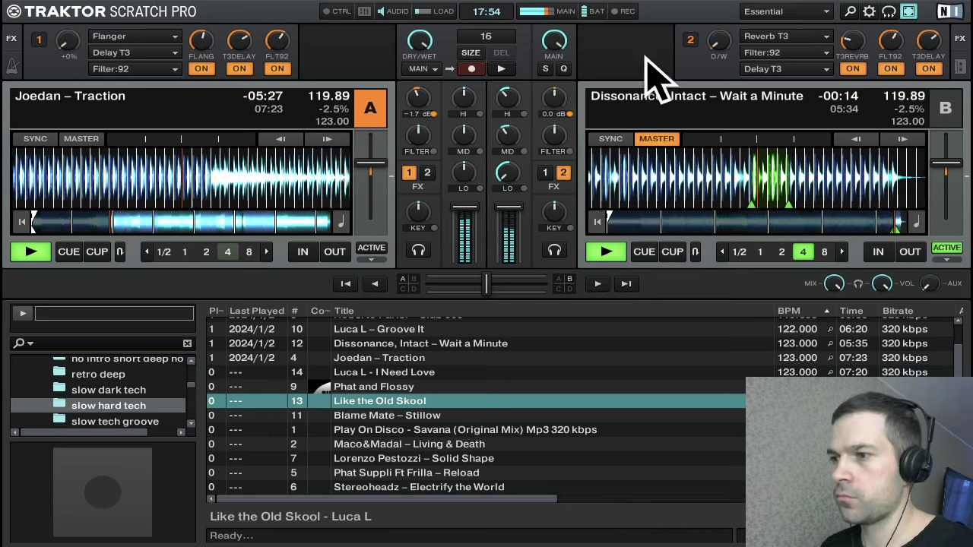
- Pull deck B's channel fader down to zero, stop Wait a Minute and focus deck B
drag(644, 172, 511, 211)
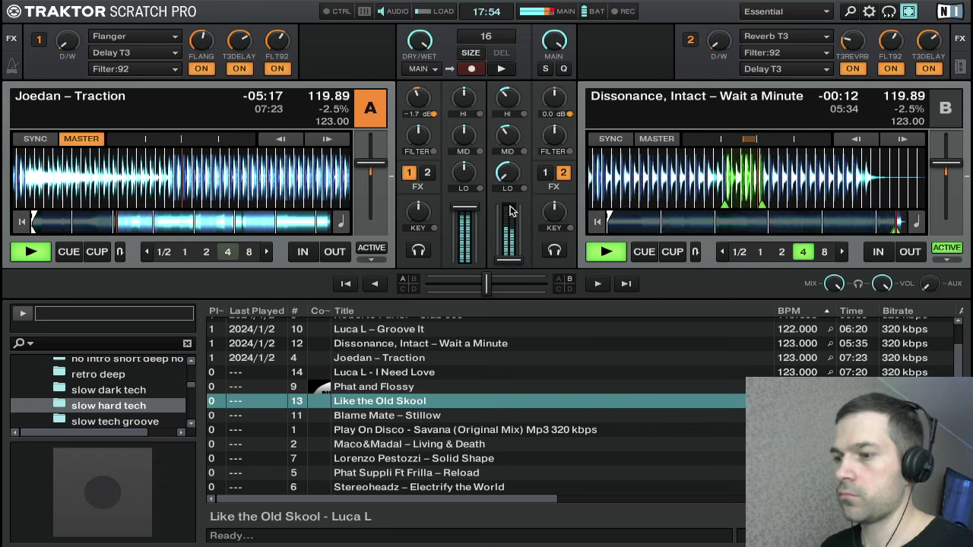
key(k)
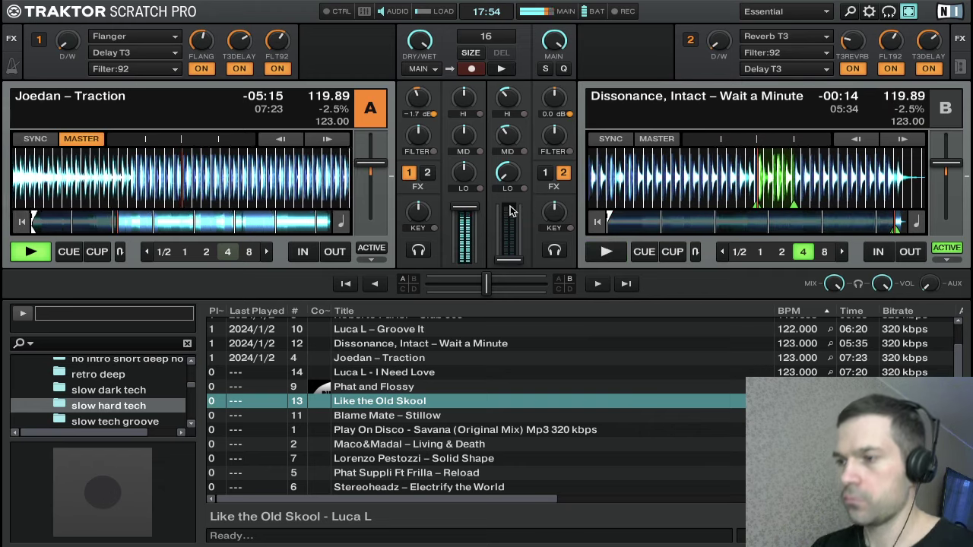
key(ctrl+Right)
- Browse the unplayed tracks to "Phat and Flossy" and reset deck A's gain to 0.0 dB
key(Down)
key(Down)
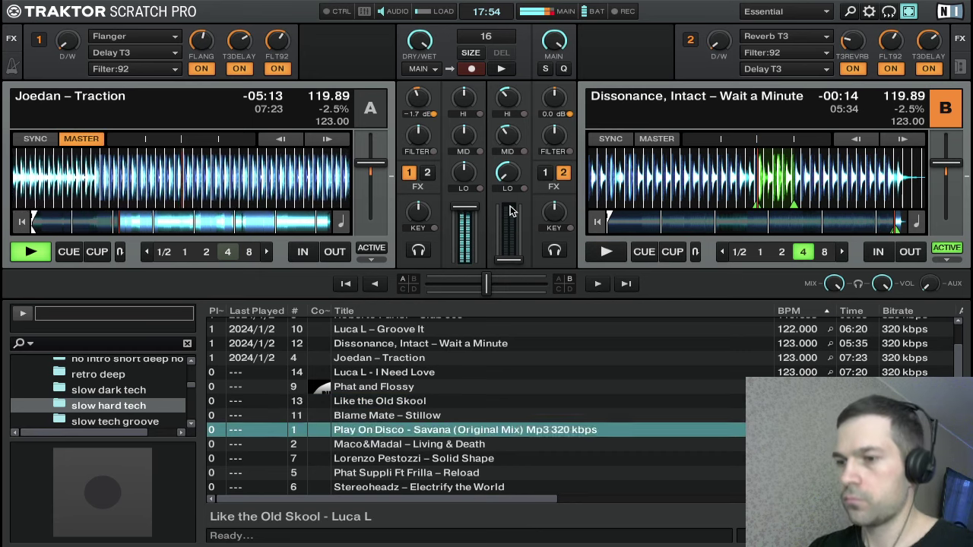
key(Down)
key(Up)
key(Up)
key(Up)
key(Up)
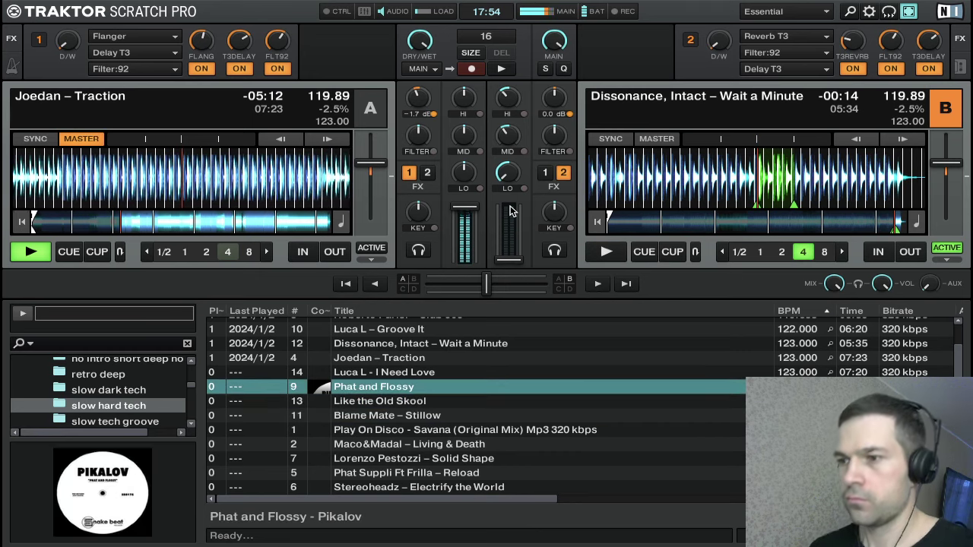
double_click(415, 106)
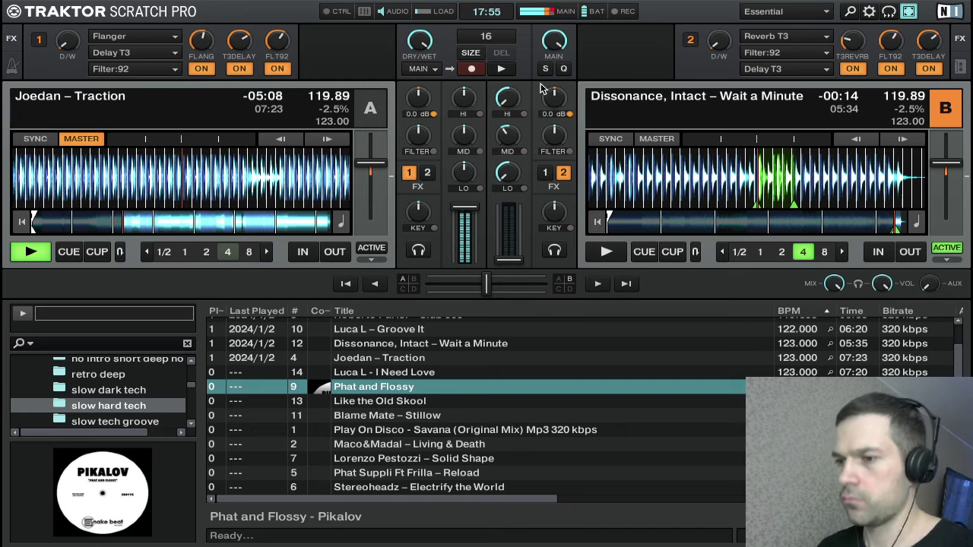
- Find "Luca L - I Need Love" in the track list and load it onto deck B
key(Down)
key(Down)
key(Down)
key(Down)
key(Up)
key(Up)
key(Up)
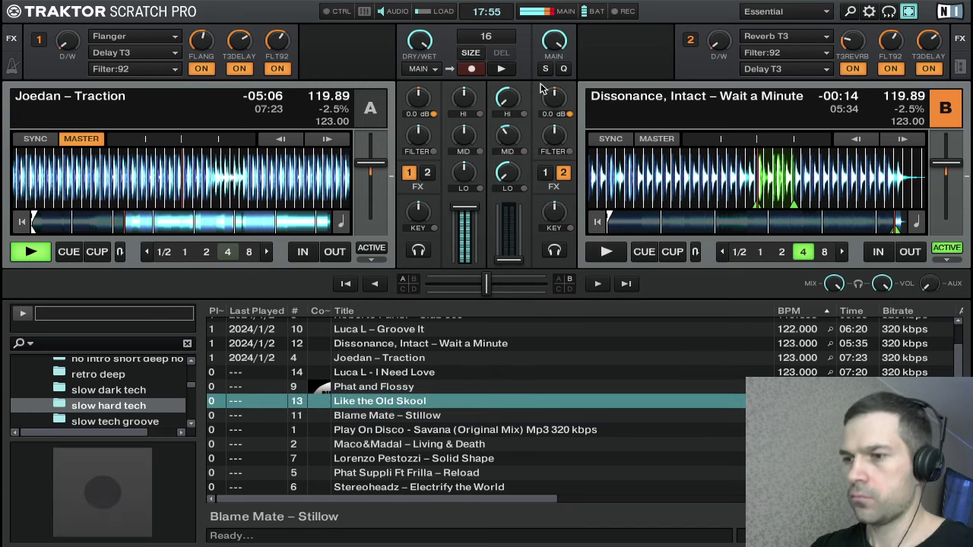
key(Up)
key(Up)
key(ctrl+Right)
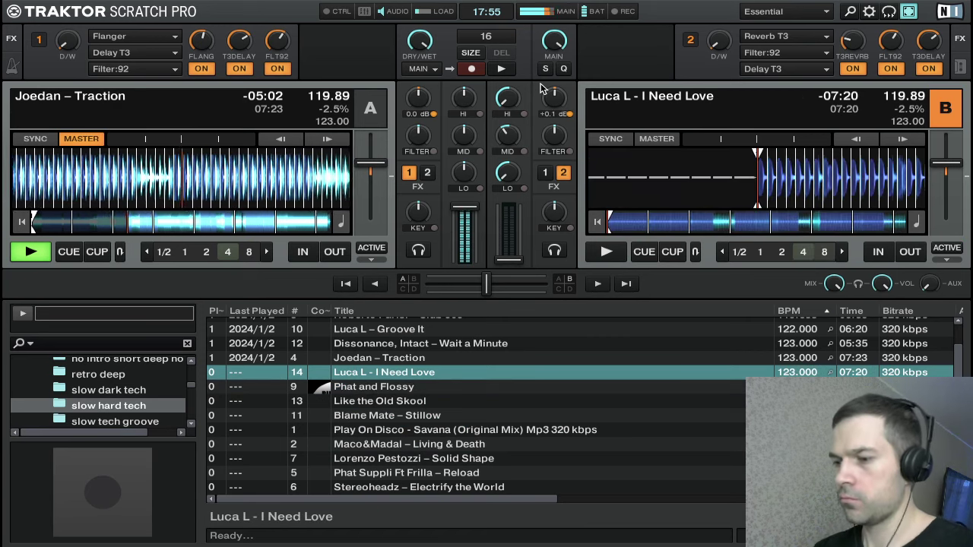
- Raise the tempo of decks A and B to 120.51 BPM (-2.0%)
key(Tab)
key(equal)
key(equal)
key(equal)
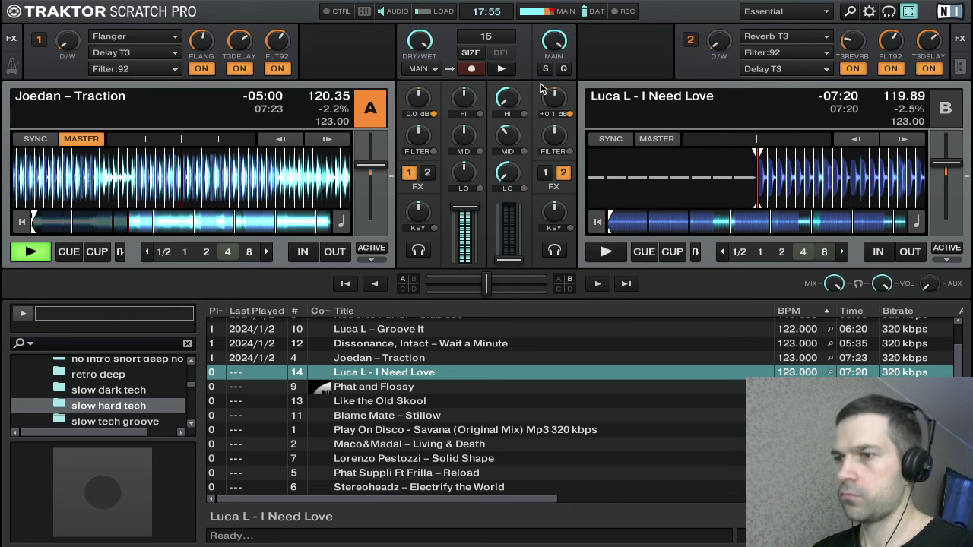
key(Up)
key(Right)
key(Up)
key(Up)
key(Up)
key(Up)
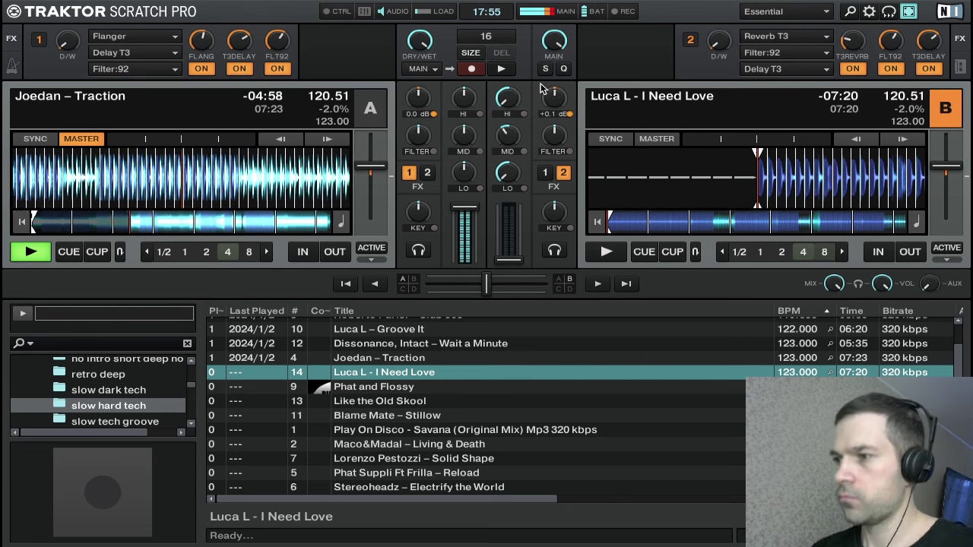
- Highlight "Play On Disco - Savana (Original Mix)" in the track list
key(Down)
key(Down)
key(Down)
key(Down)
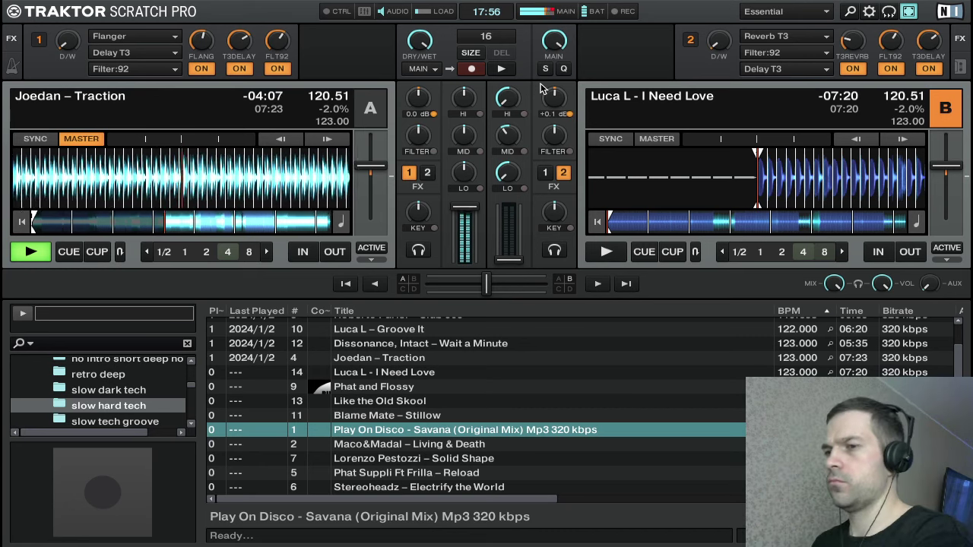
- Raise effects unit 1's dry/wet on deck A, swap Flanger for Auto Bouncer, and toggle the effect, leaving it off
mouse_move(63, 42)
mouse_down()
mouse_move(62, 15)
mouse_move(69, 44)
mouse_up()
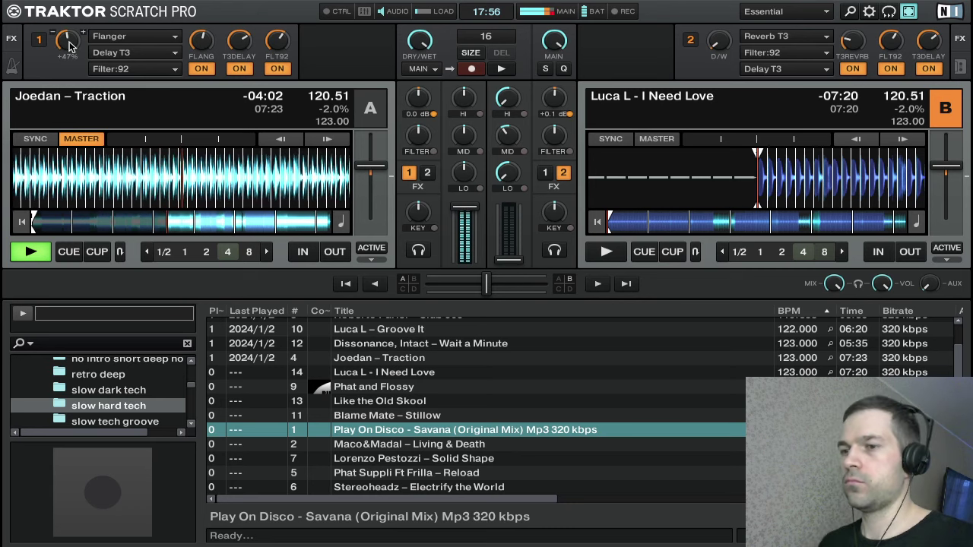
click(131, 35)
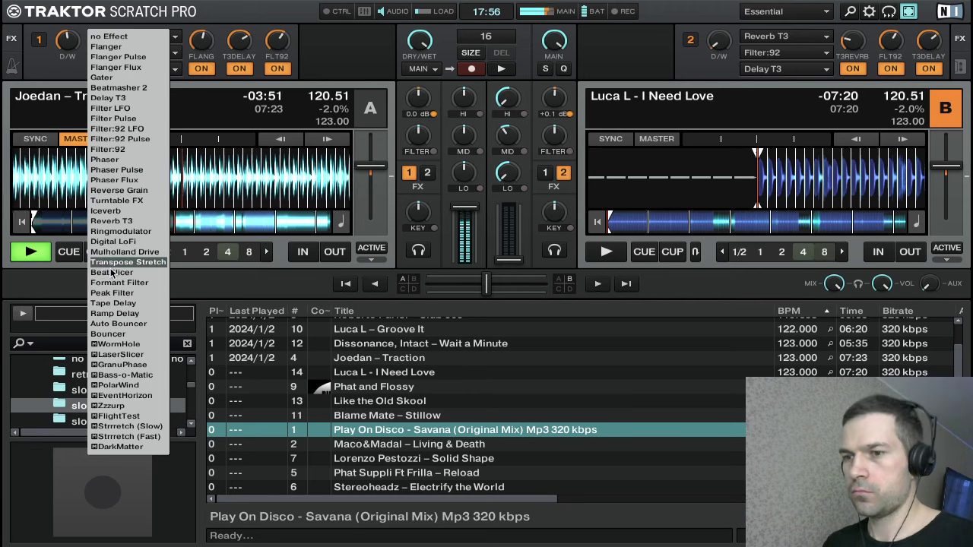
click(133, 324)
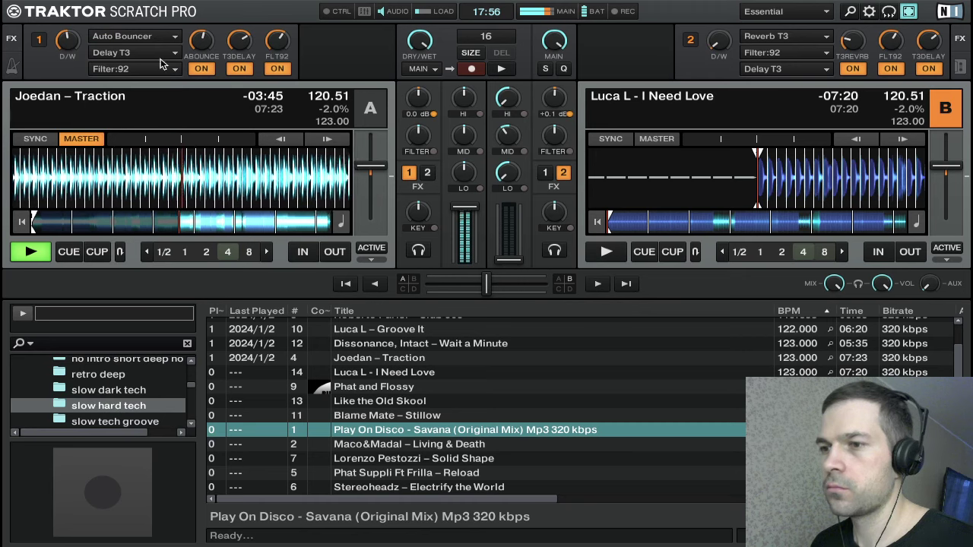
mouse_move(82, 47)
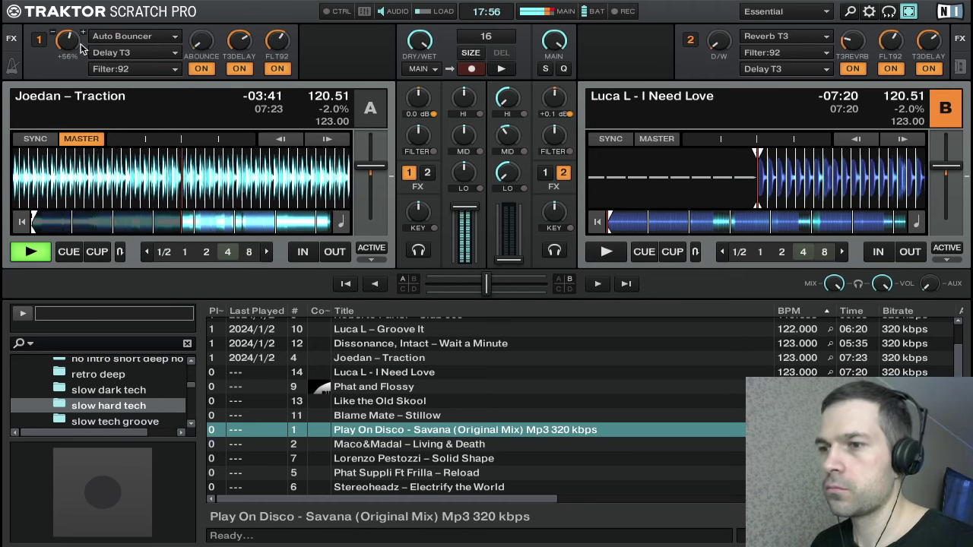
click(200, 69)
click(201, 68)
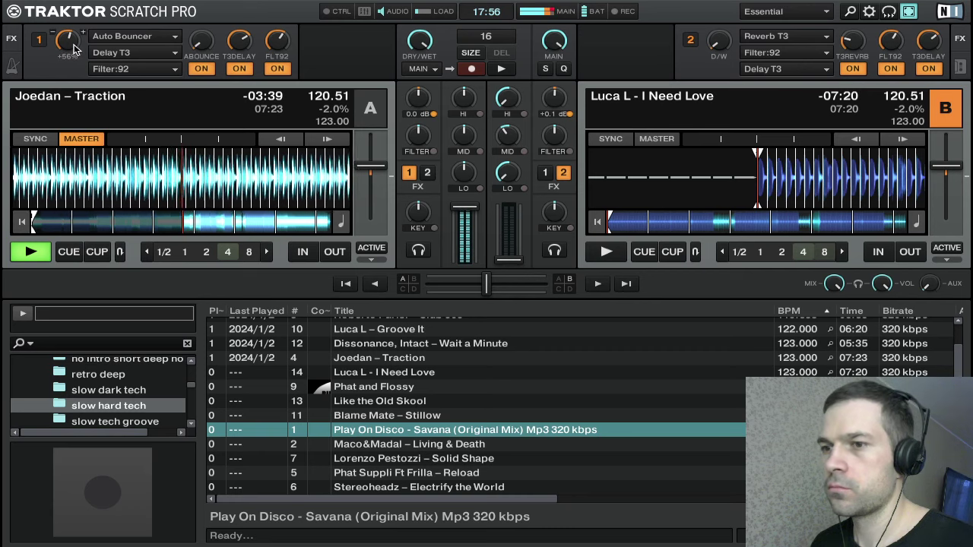
click(201, 69)
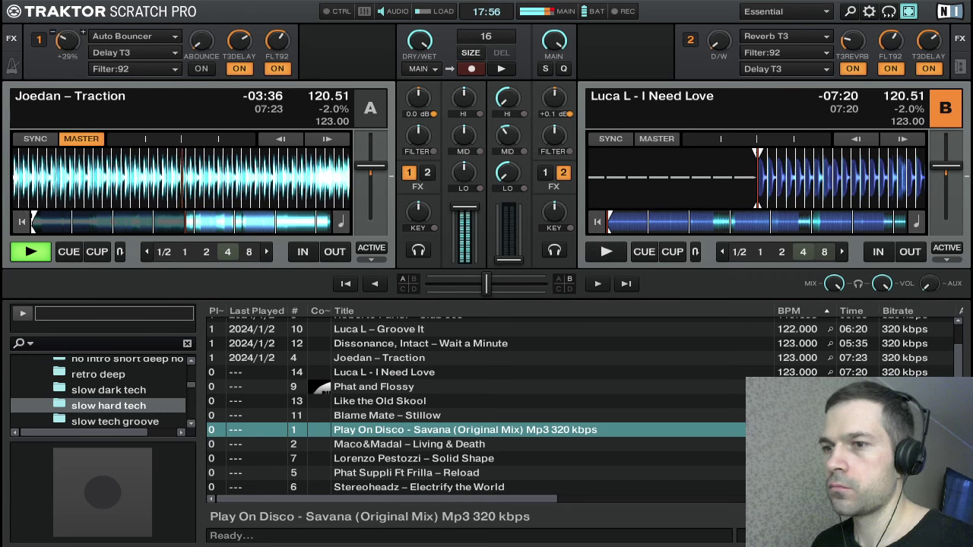
- Replace Auto Bouncer with BeatSlicer in effects unit 1, switch it on and raise dry/wet to about 80%
click(115, 38)
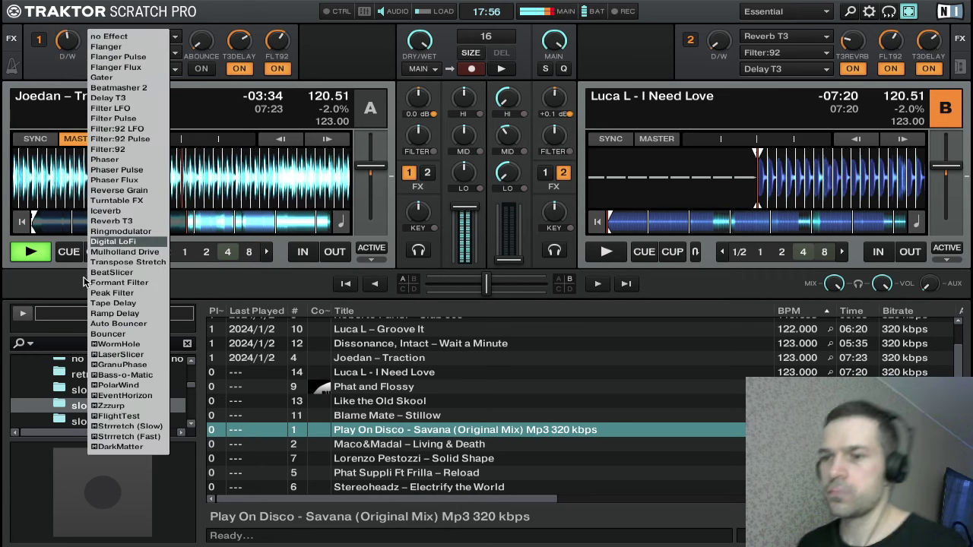
click(111, 272)
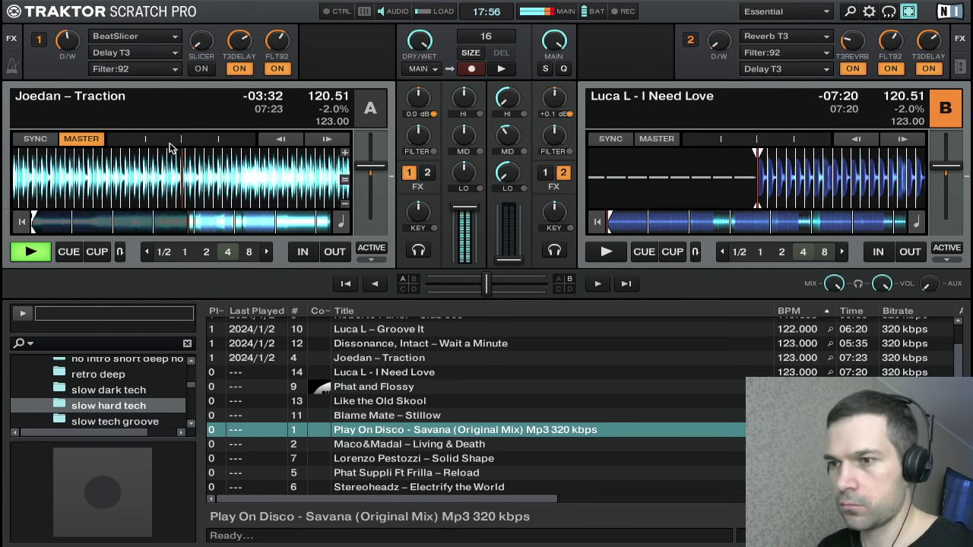
click(201, 68)
drag(72, 46, 72, 32)
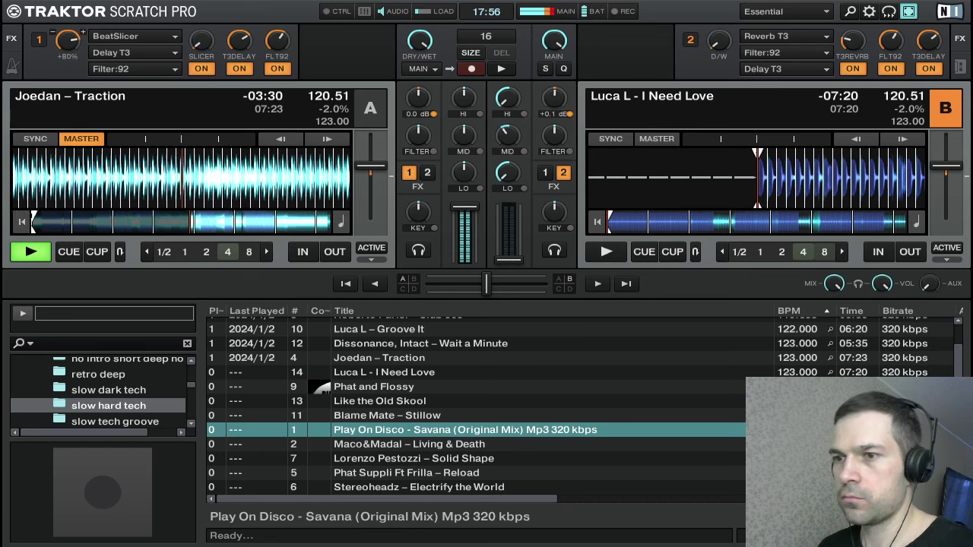
- Vary the BeatSlicer amount on deck A while toggling the effect off and on, leaving it on
drag(201, 45, 201, 32)
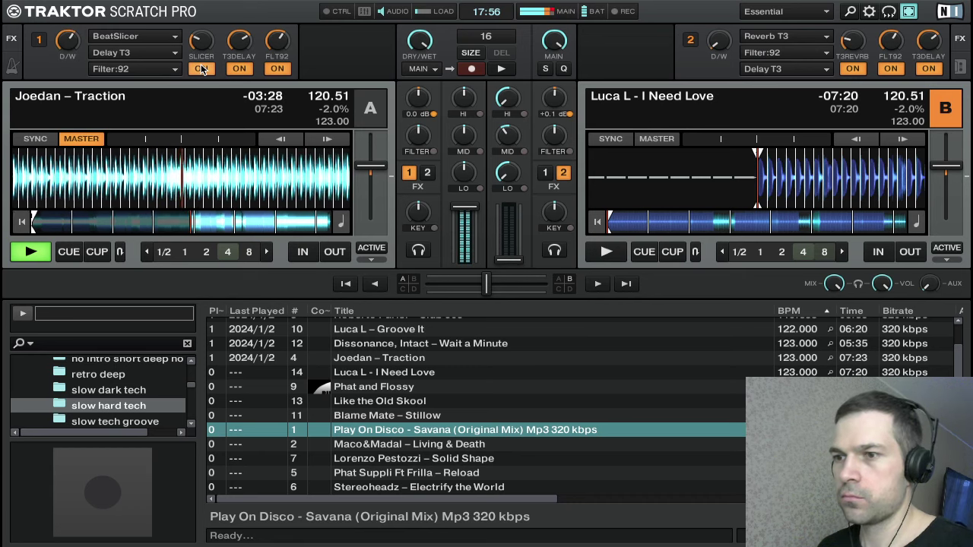
click(202, 74)
click(202, 73)
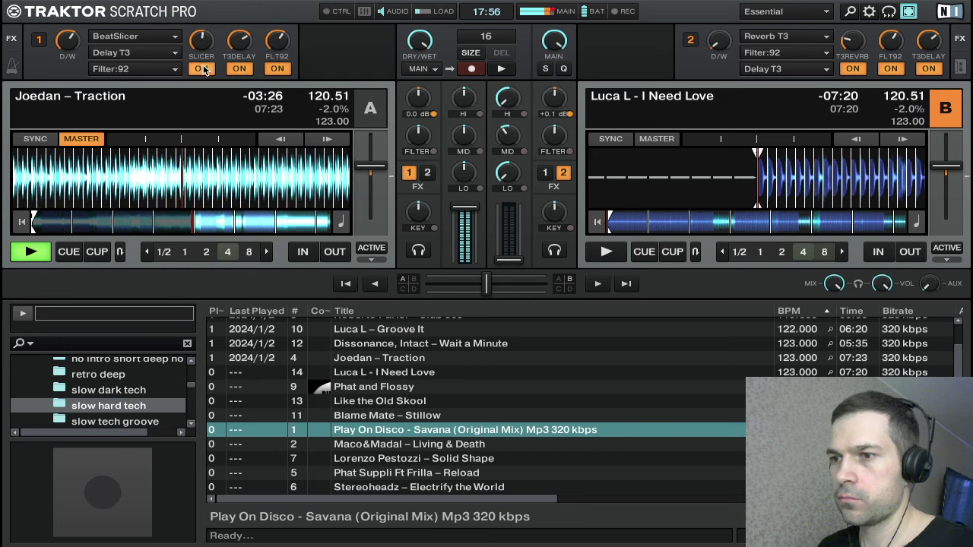
mouse_move(202, 46)
mouse_down()
mouse_move(201, 34)
mouse_move(201, 46)
mouse_up()
click(201, 74)
click(200, 74)
click(204, 72)
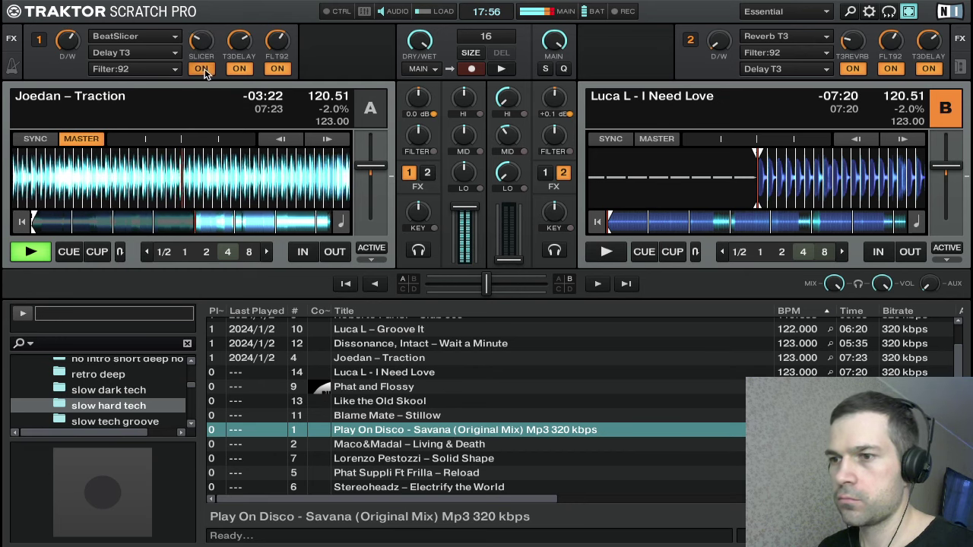
click(204, 72)
- Readjust the BeatSlicer amount and bring effects unit 1's dry/wet down to zero
drag(76, 38, 76, 43)
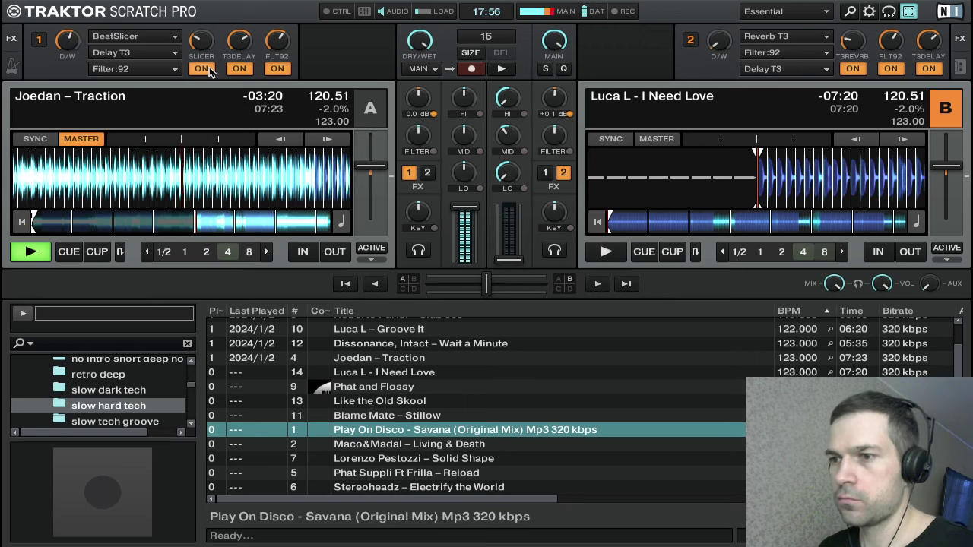
drag(201, 45, 200, 47)
drag(61, 47, 61, 33)
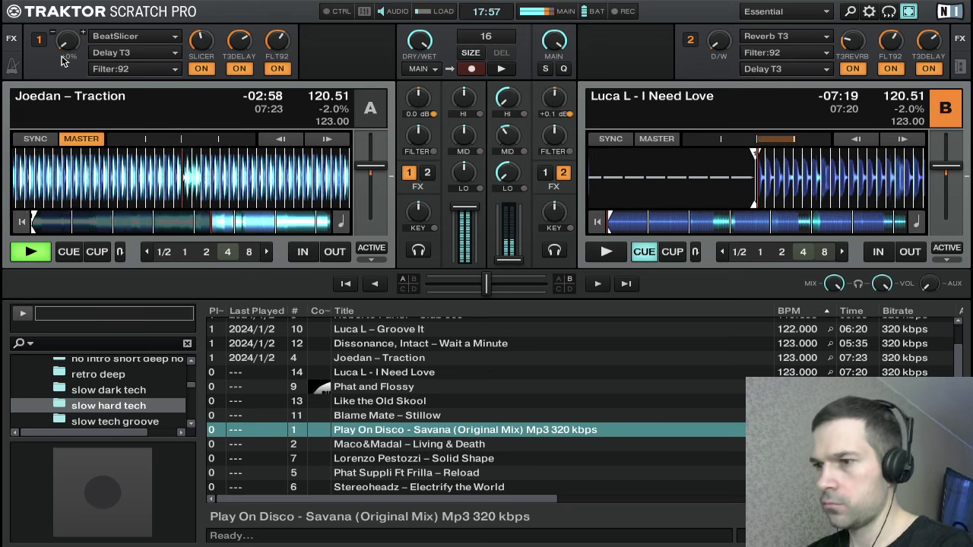
- Start I Need Love on deck B, then replace BeatSlicer with Gater in effects unit 1 and vary the Gater amount
key(space)
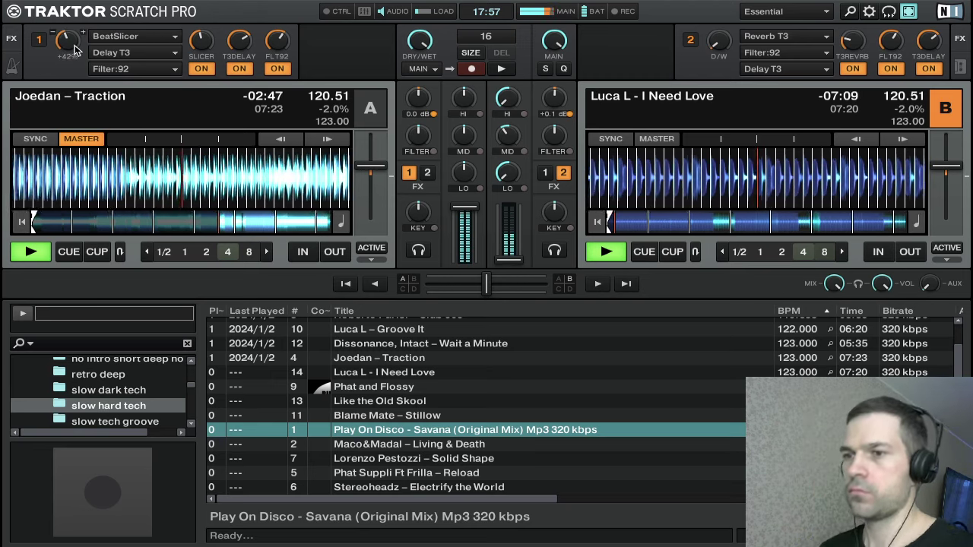
click(99, 37)
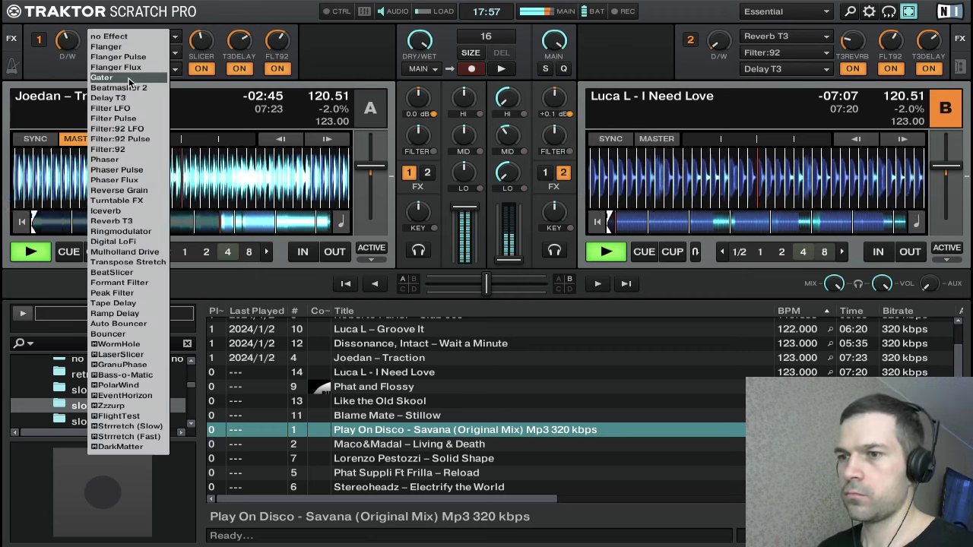
click(103, 77)
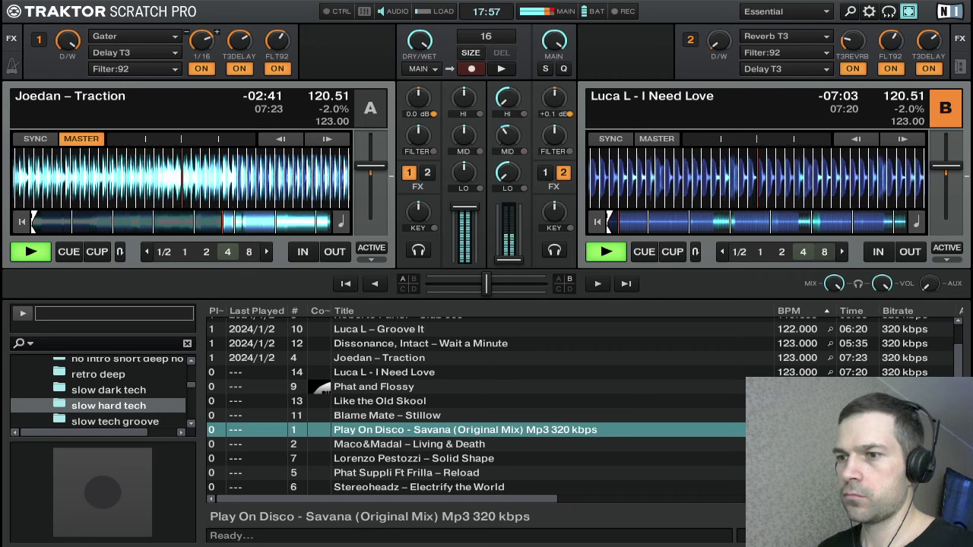
drag(201, 41, 202, 16)
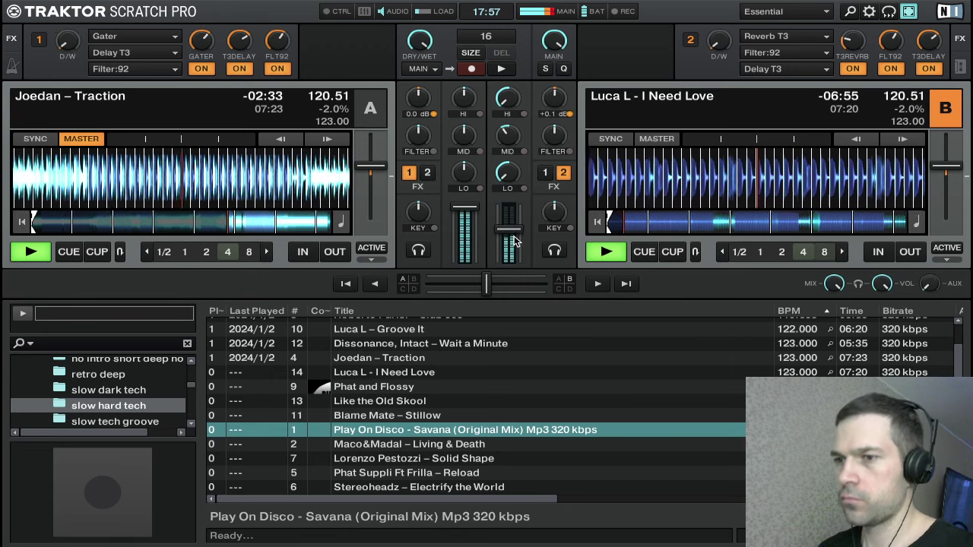
- Replace Gater with Reverb T3 in effects unit 1 and lower the reverb amount, leaving the unit's dry/wet at zero
click(147, 38)
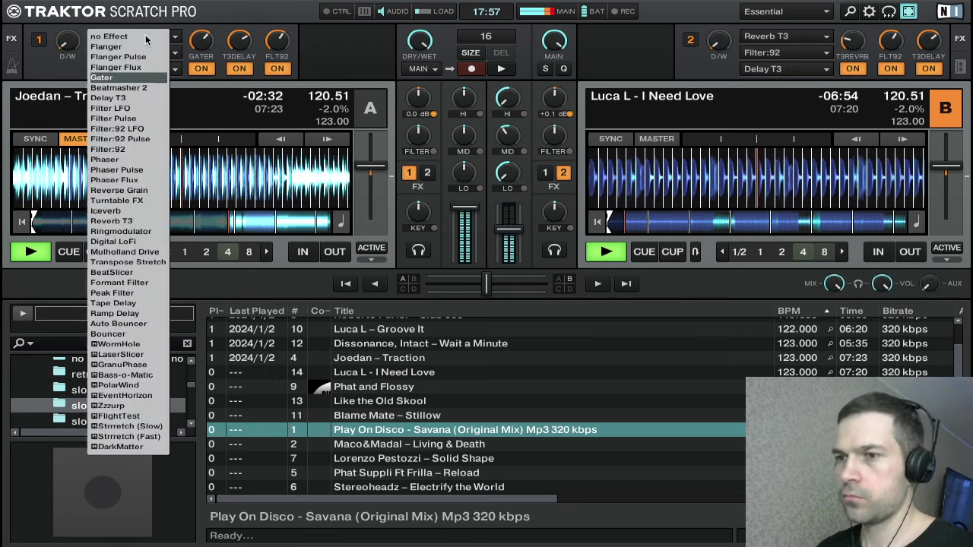
click(138, 223)
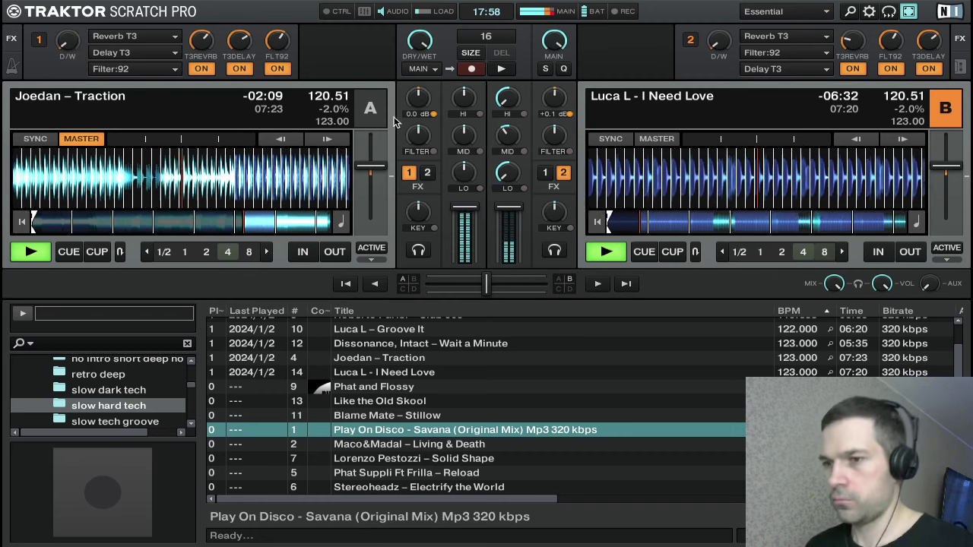
drag(67, 52, 67, 29)
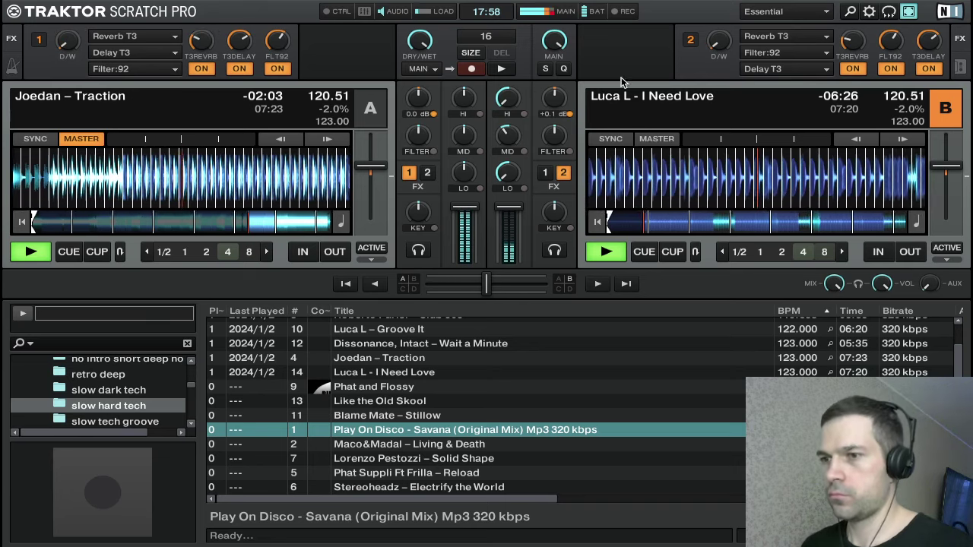
mouse_move(290, 52)
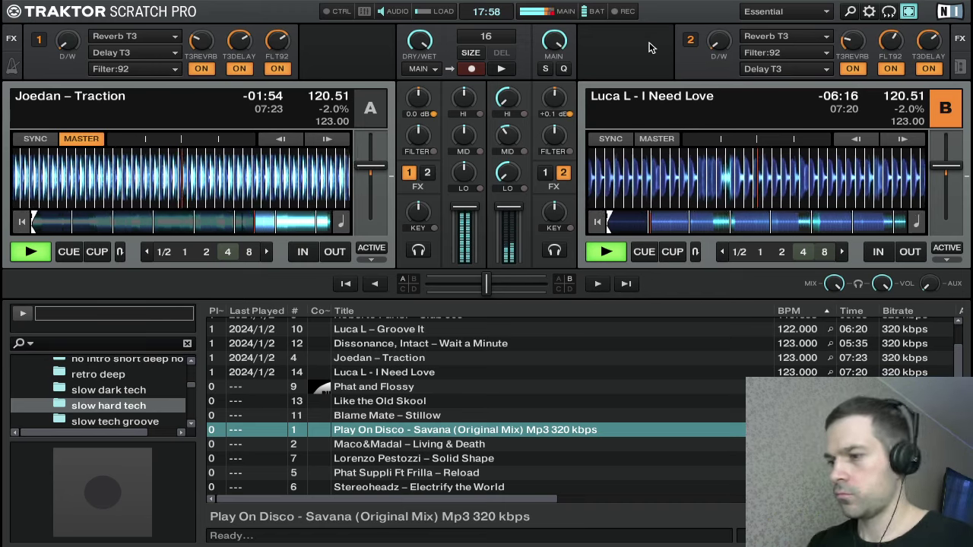
- Look through the unplayed tracks around Play On Disco - Savana in the slow hard tech playlist
key(Down)
key(Down)
key(Down)
key(Down)
key(Up)
key(Up)
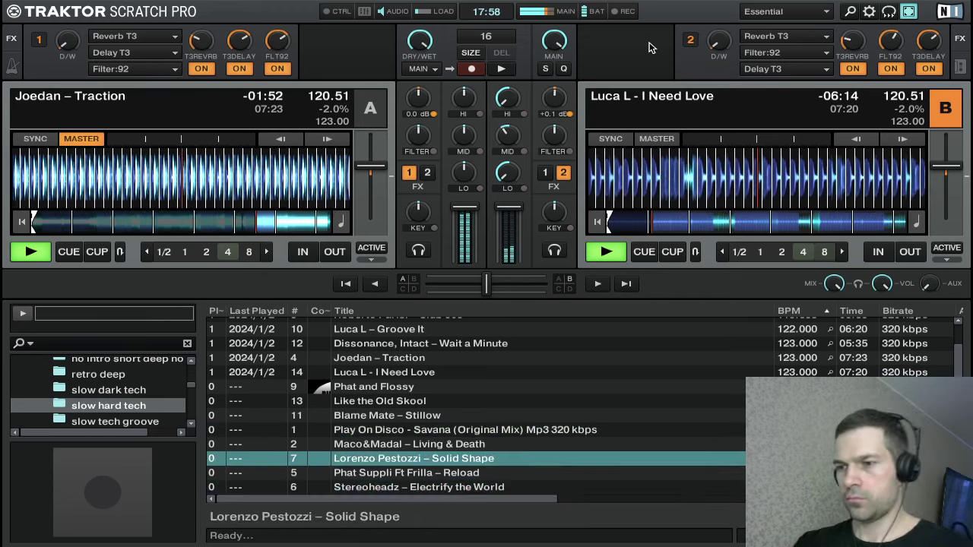
key(Up)
key(Up)
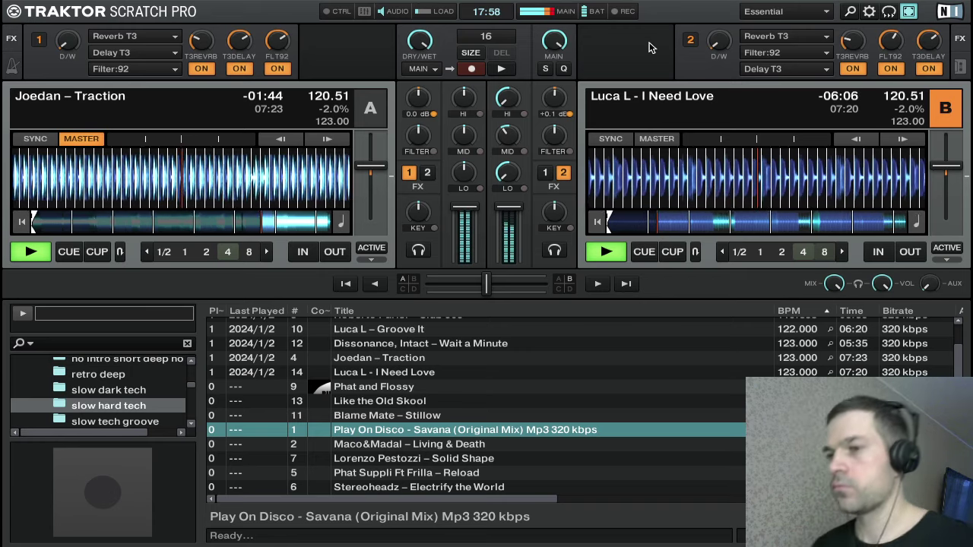
- Gradually raise deck B's high EQ from its cut position to neutral and bring its mid EQ to neutral
mouse_move(497, 111)
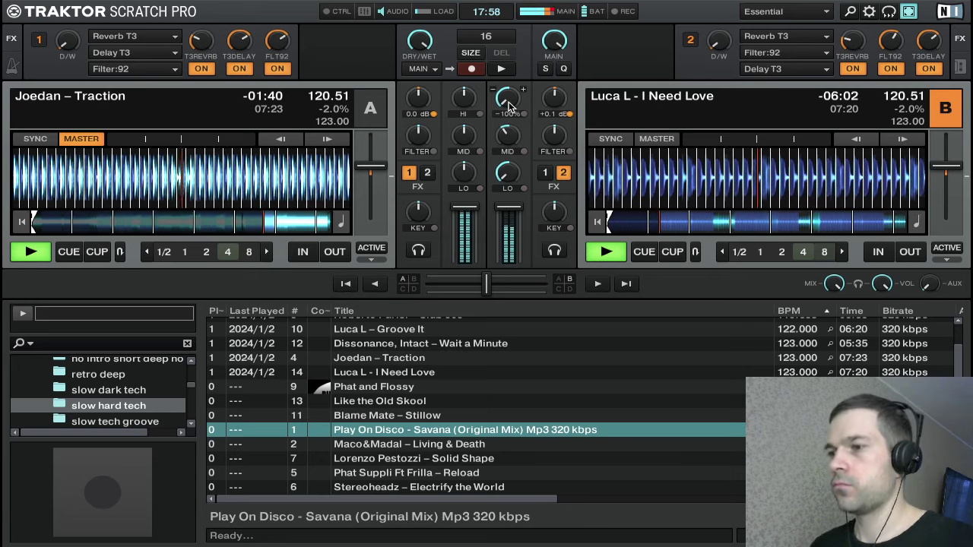
drag(511, 106, 511, 76)
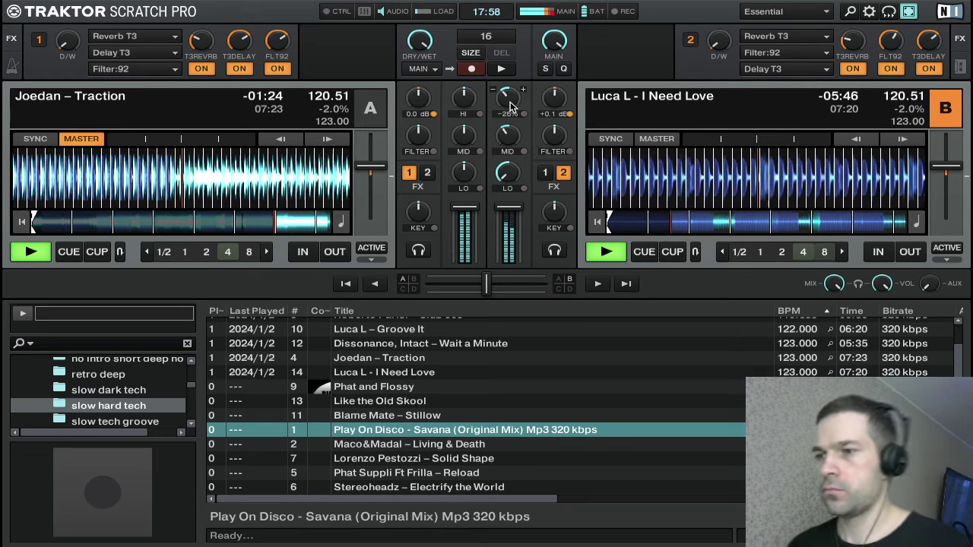
drag(509, 106, 507, 98)
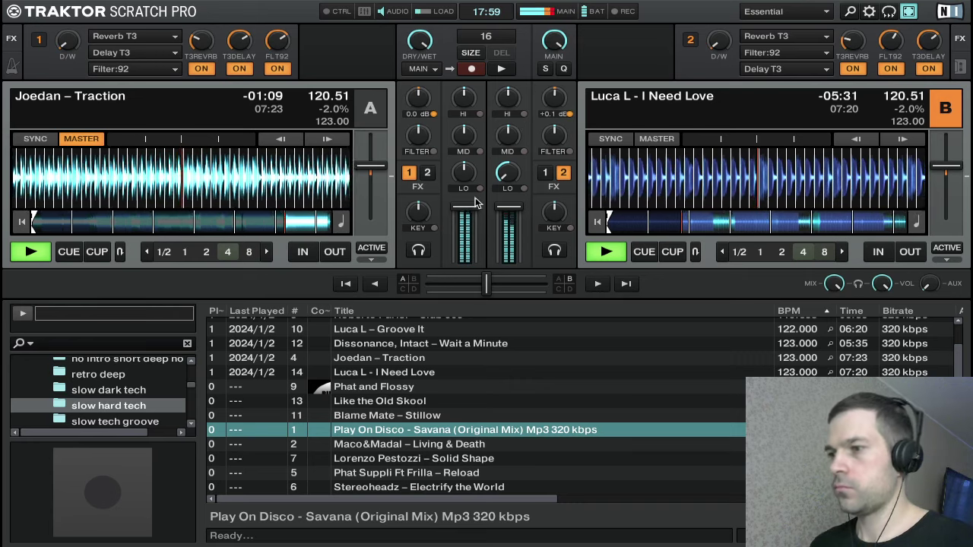
- Bring in deck B's low EQ to 0% and reset deck A's low EQ to 0%
drag(511, 178, 511, 173)
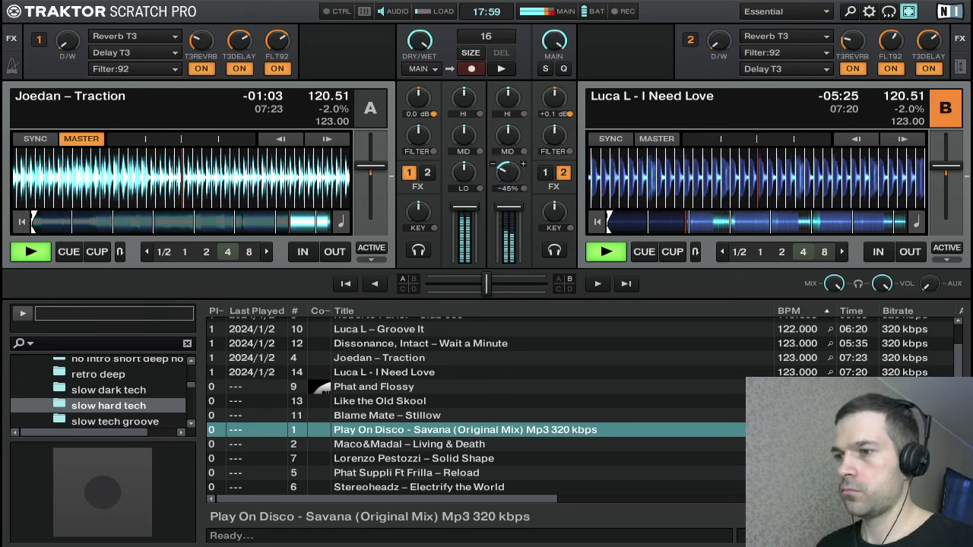
drag(509, 175, 472, 187)
double_click(510, 173)
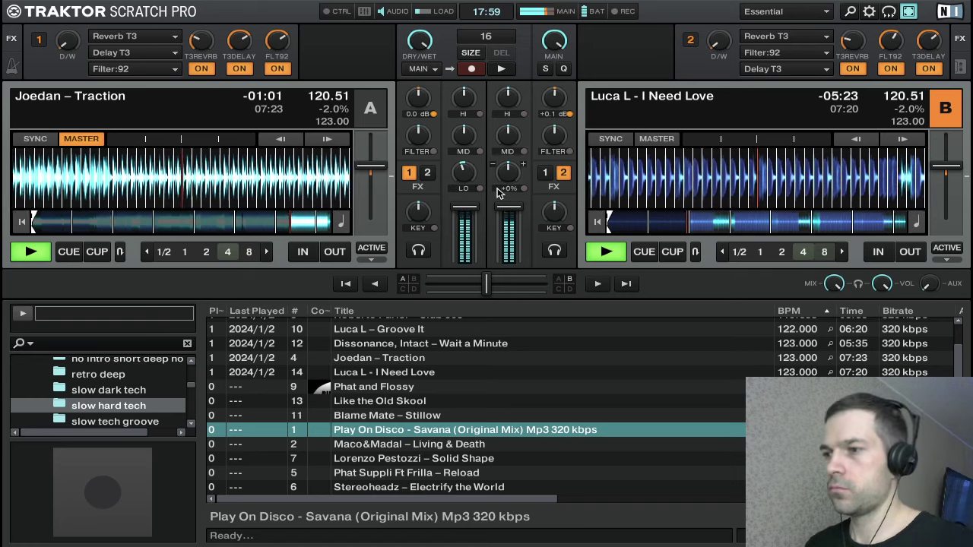
double_click(463, 178)
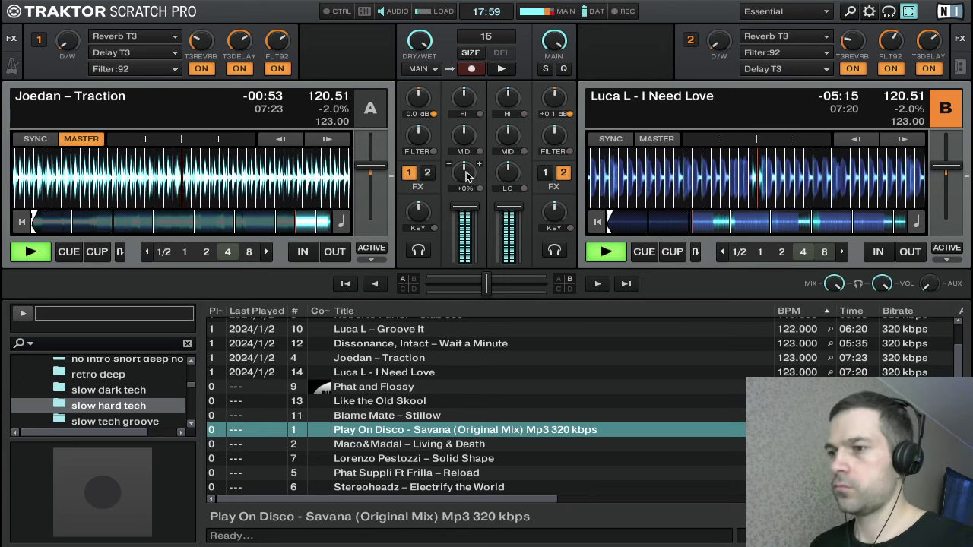
- Cut deck A's low EQ, ease its mid and high EQ down slightly, and raise deck B's gain to +0.8 dB
drag(466, 173, 465, 199)
drag(465, 139, 464, 146)
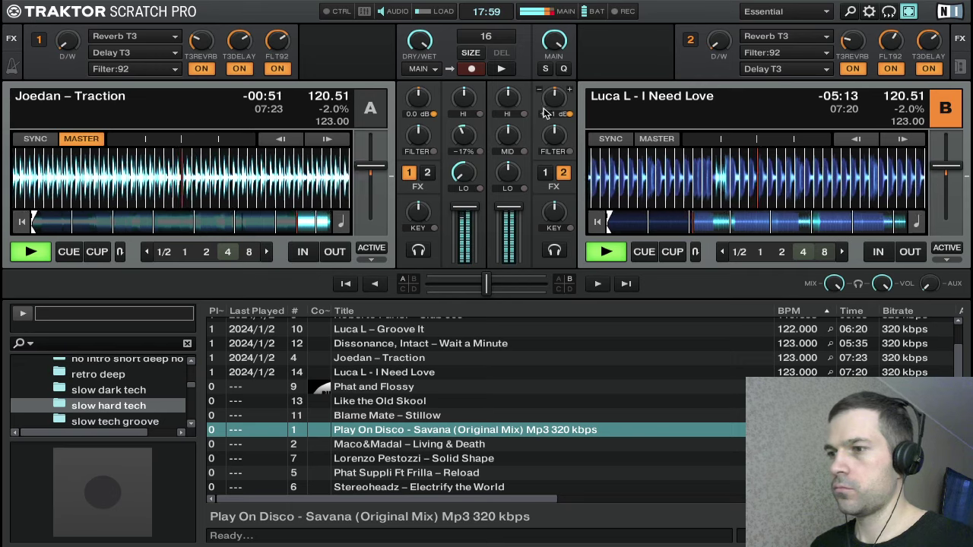
drag(553, 102, 553, 100)
drag(459, 99, 460, 105)
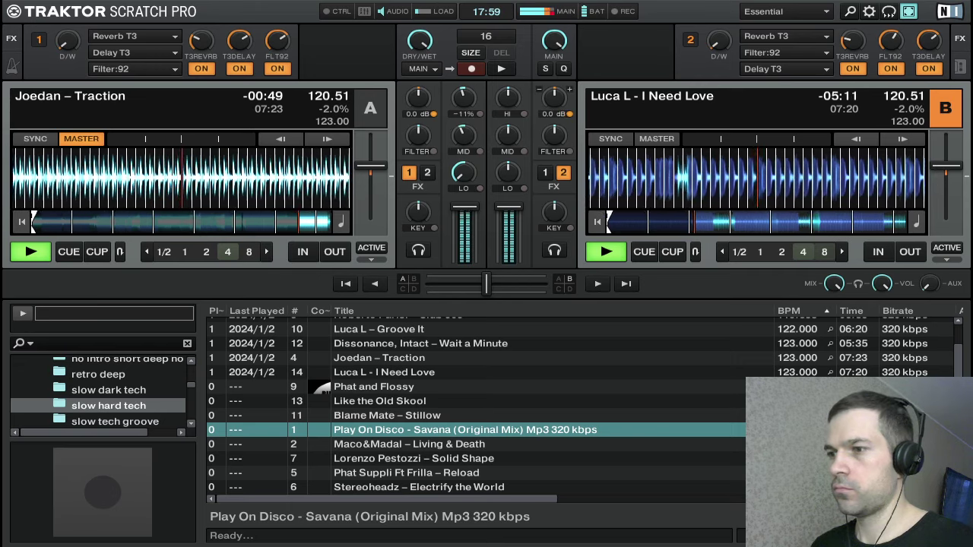
drag(553, 100, 553, 96)
drag(465, 133, 465, 137)
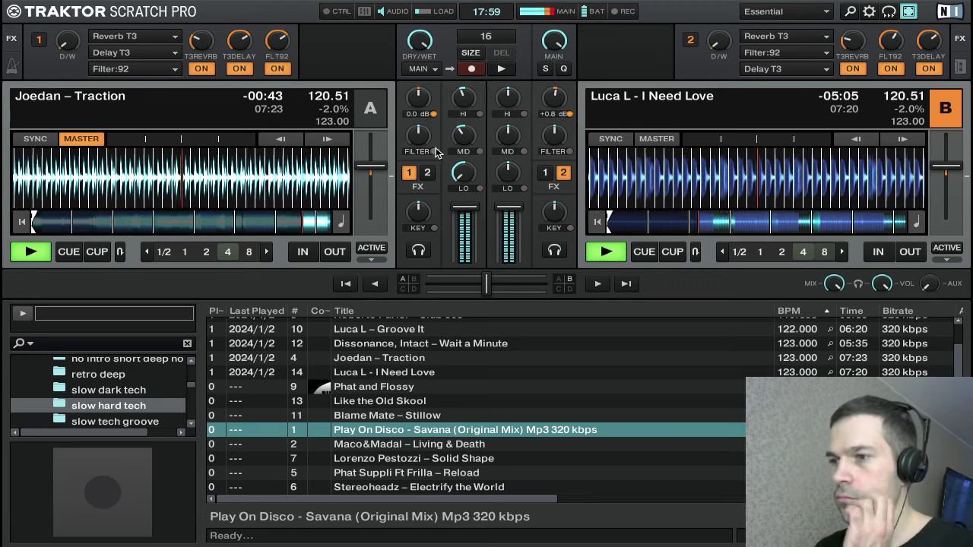
- Alternately lower deck A's mid and high EQ in small amounts, taking the high to about -55%
drag(461, 137, 458, 146)
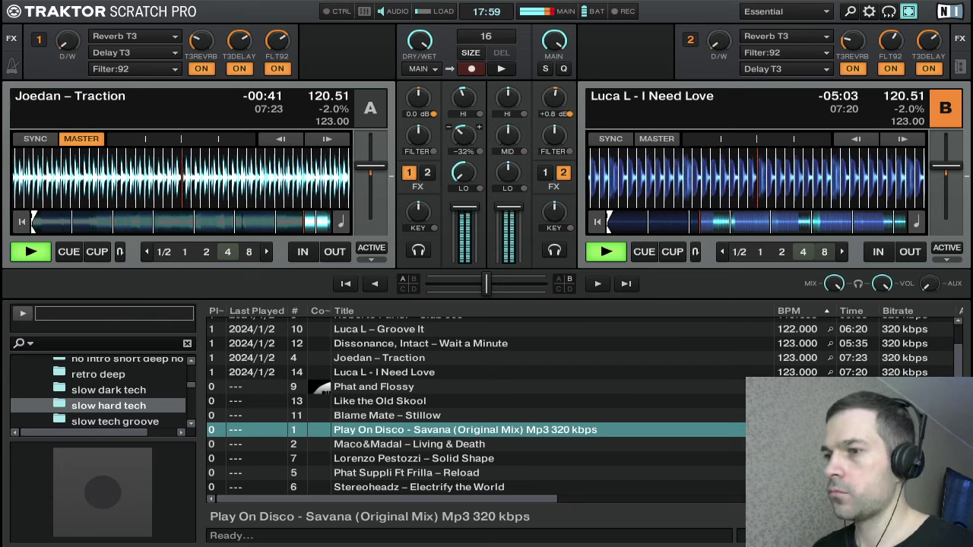
drag(461, 100, 457, 112)
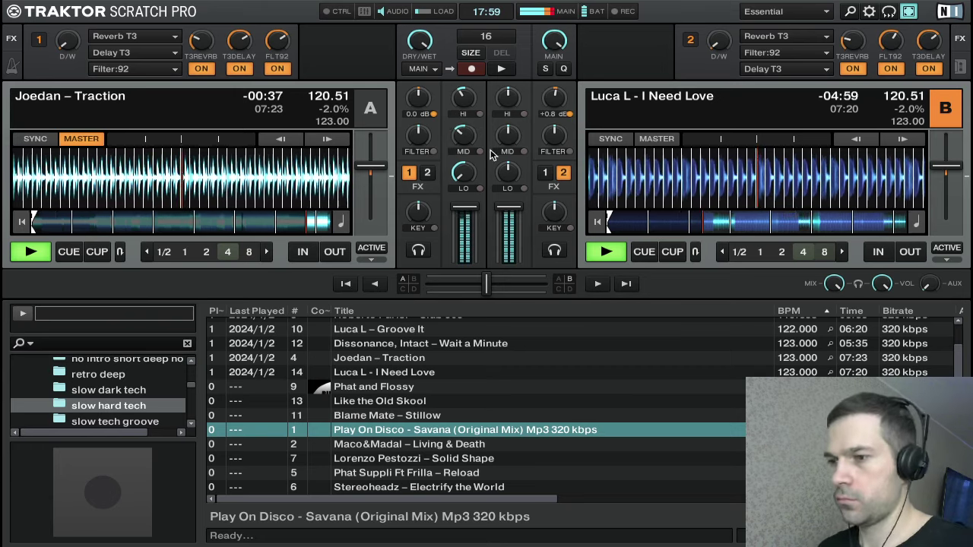
drag(478, 128, 479, 139)
drag(463, 96, 468, 104)
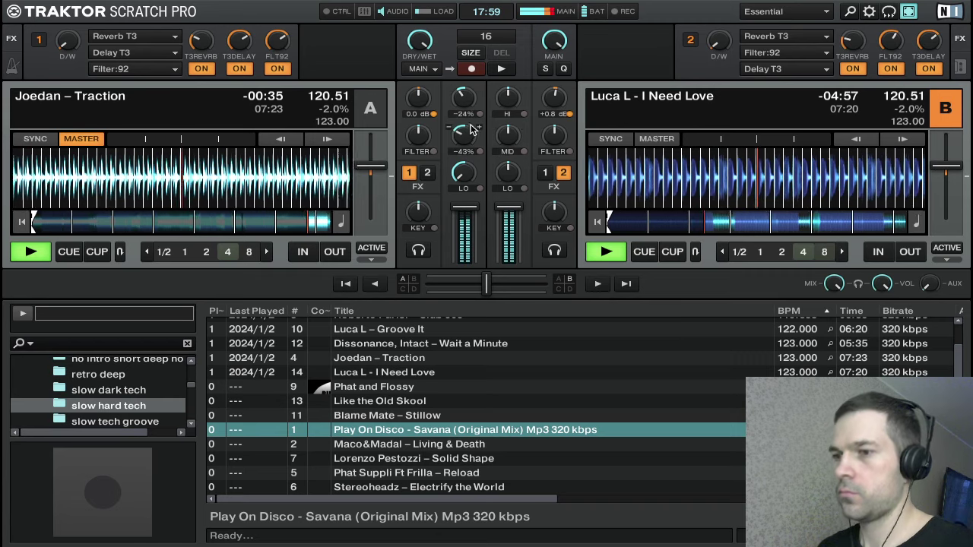
drag(461, 136, 461, 144)
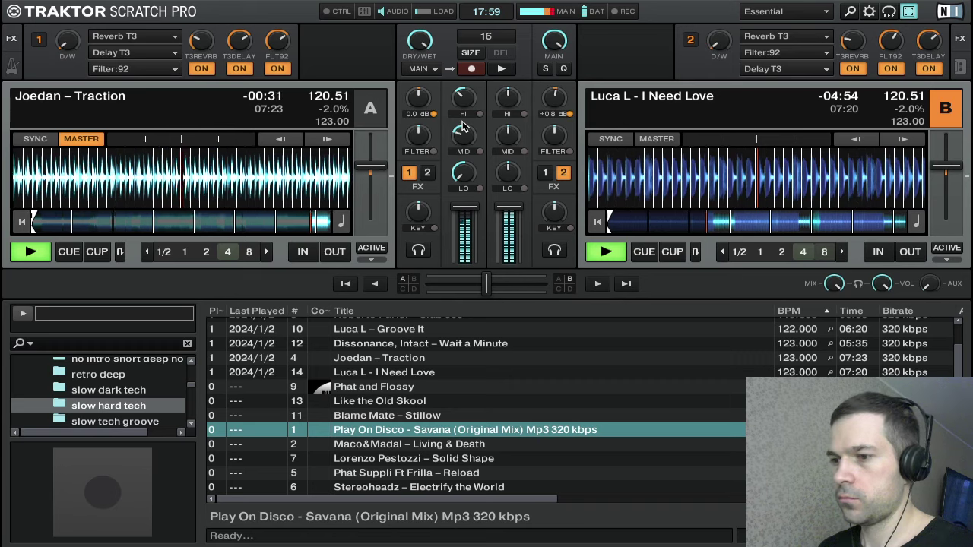
drag(463, 96, 463, 104)
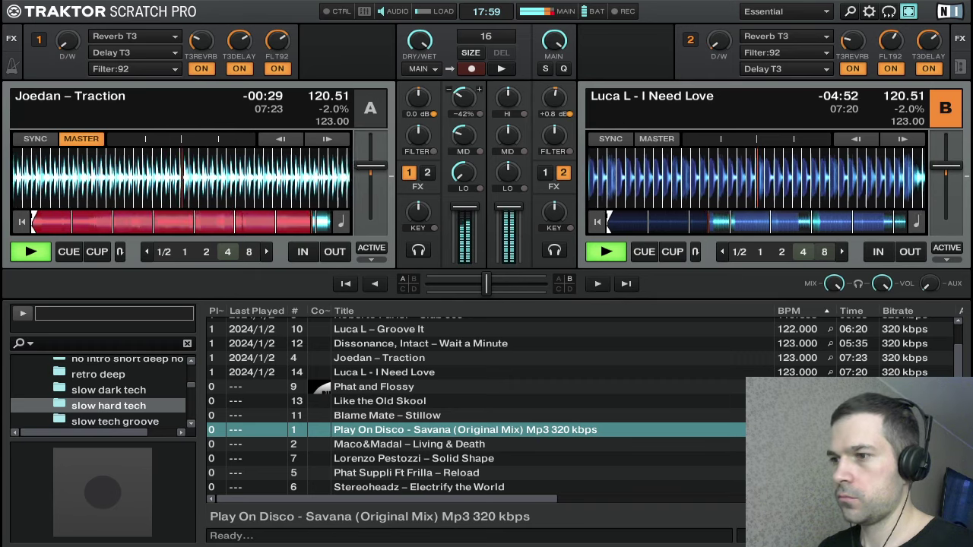
drag(460, 140, 460, 143)
drag(461, 99, 461, 105)
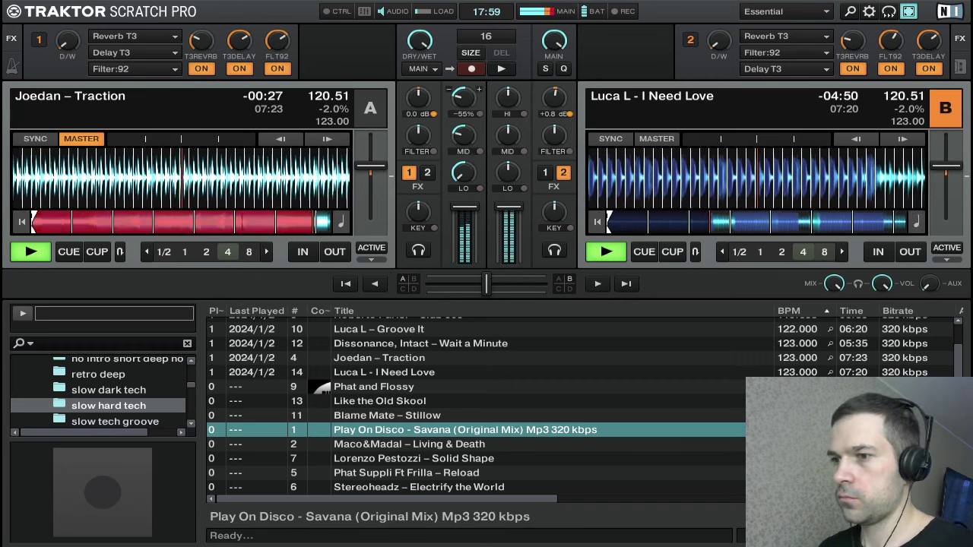
- Fade out Traction by turning deck A's high EQ fully down and closing its channel fader
drag(462, 144, 465, 138)
drag(464, 100, 466, 156)
drag(466, 89, 466, 110)
drag(464, 209, 463, 263)
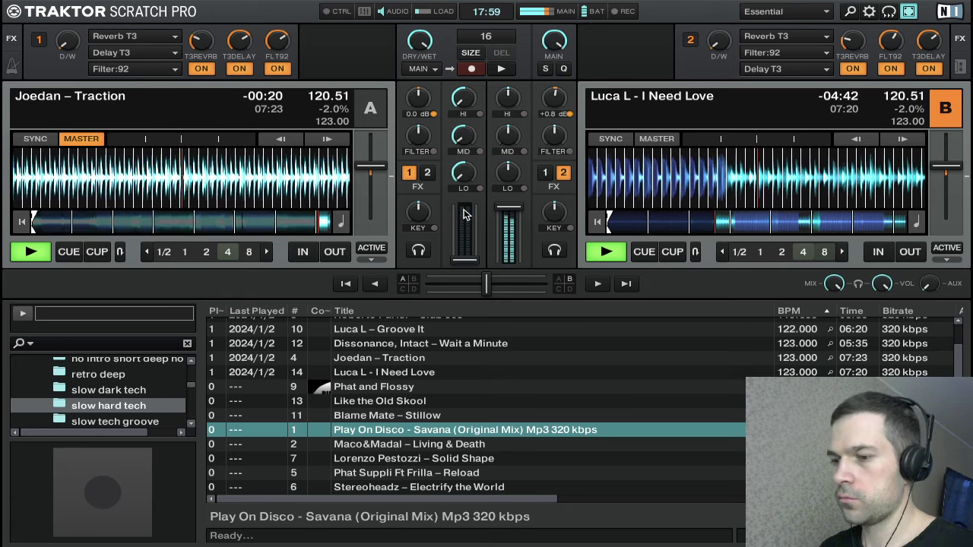
- Stop Traction on deck A, return it to its start, and raise deck A's mid EQ slightly
key(Tab)
key(a)
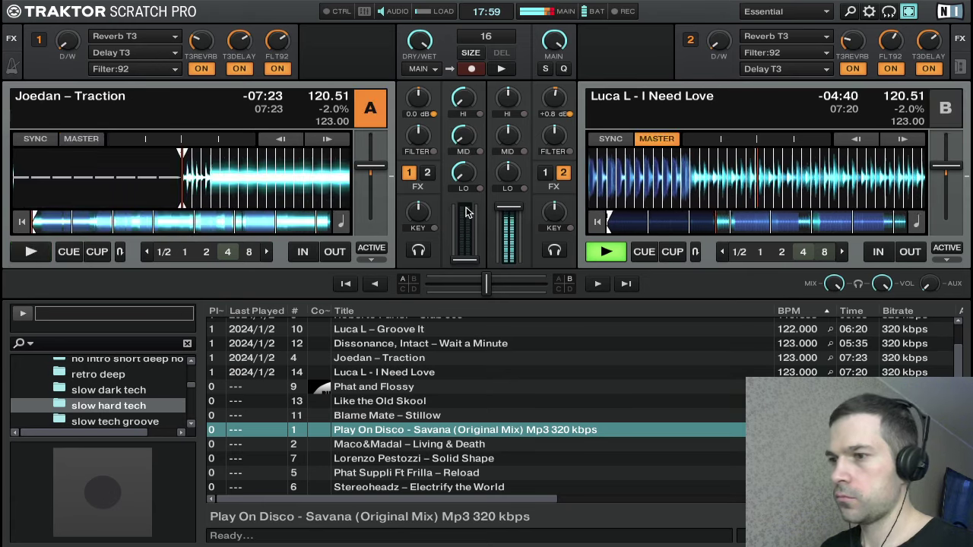
drag(469, 138, 469, 122)
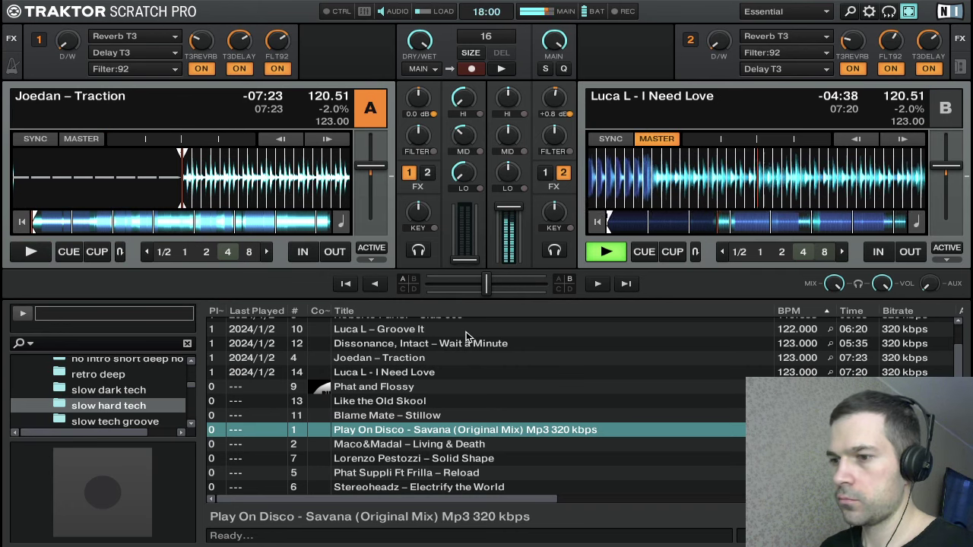
- Find Phat and Flossy in the slow hard tech playlist and load it onto deck A
key(Down)
key(Down)
key(Down)
key(Up)
key(Up)
key(Up)
key(Up)
key(Up)
key(Up)
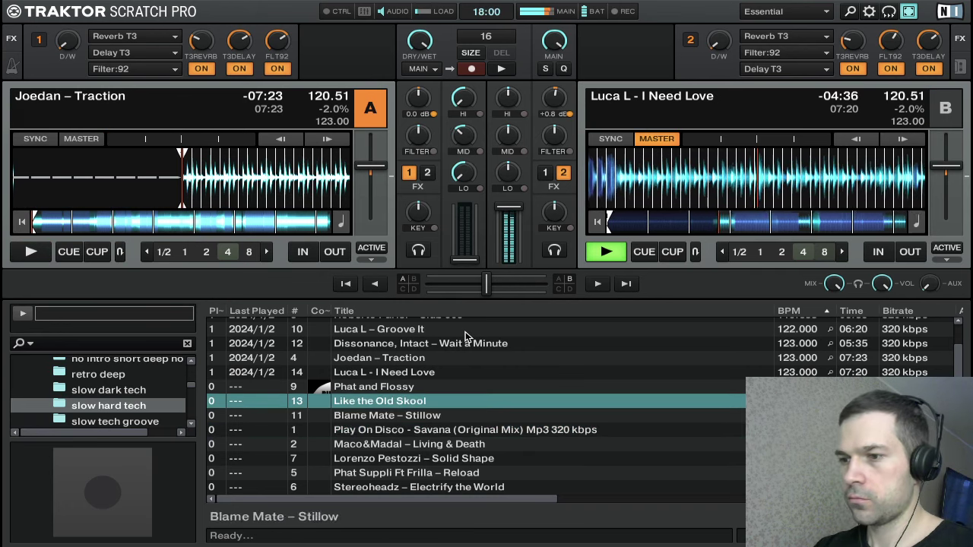
key(ctrl+Left)
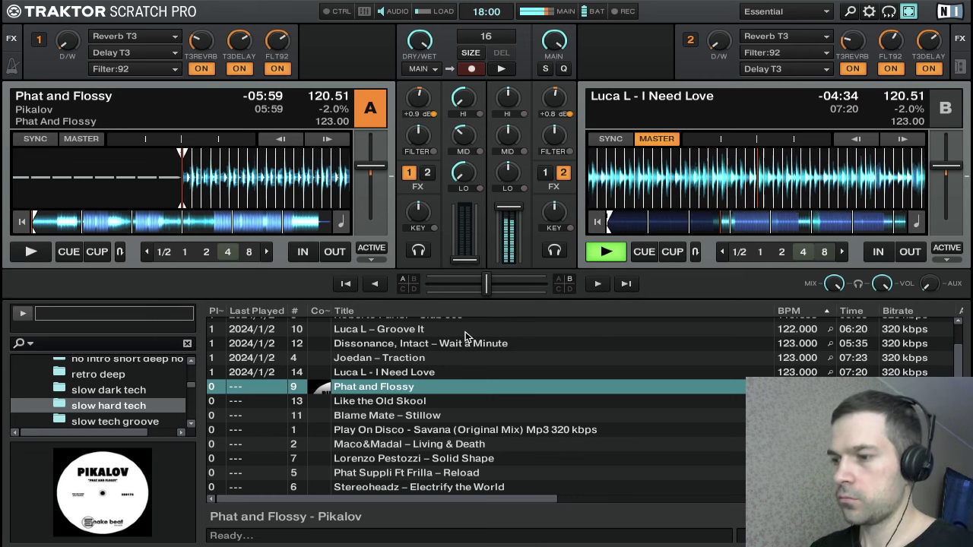
- Raise deck B's tempo to 121.28 BPM (-1.4%) and match deck A to it
key(Tab)
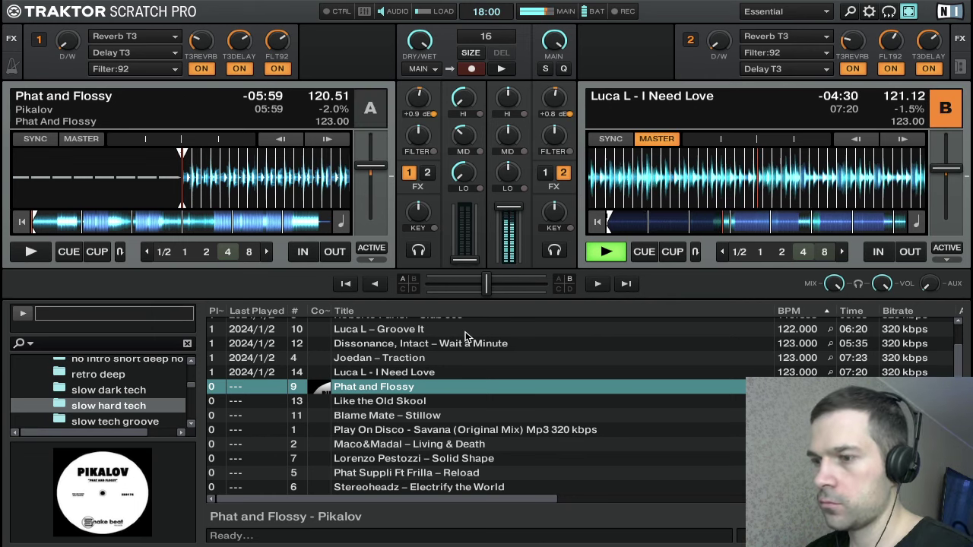
key(Tab)
key(s)
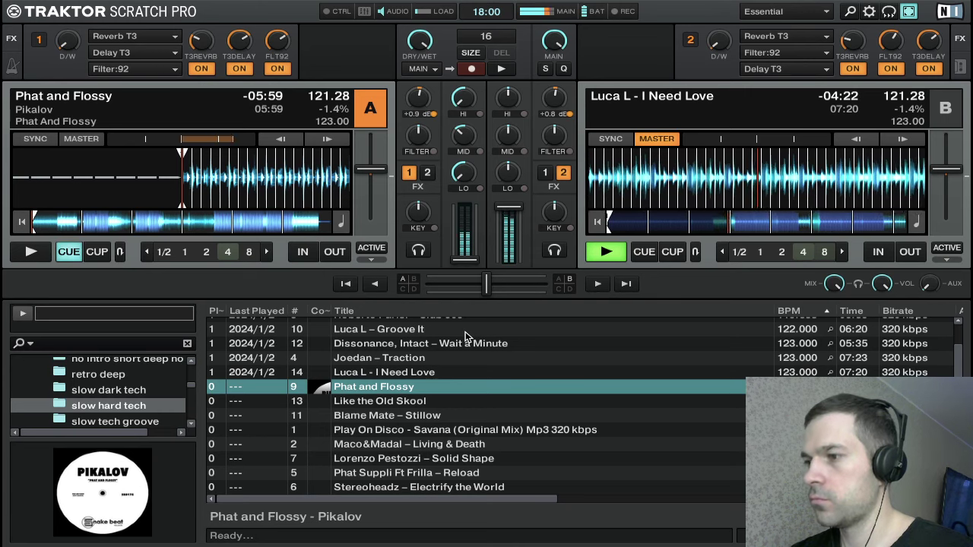
- Start Phat and Flossy on deck A and raise its channel fader fully
key(Down)
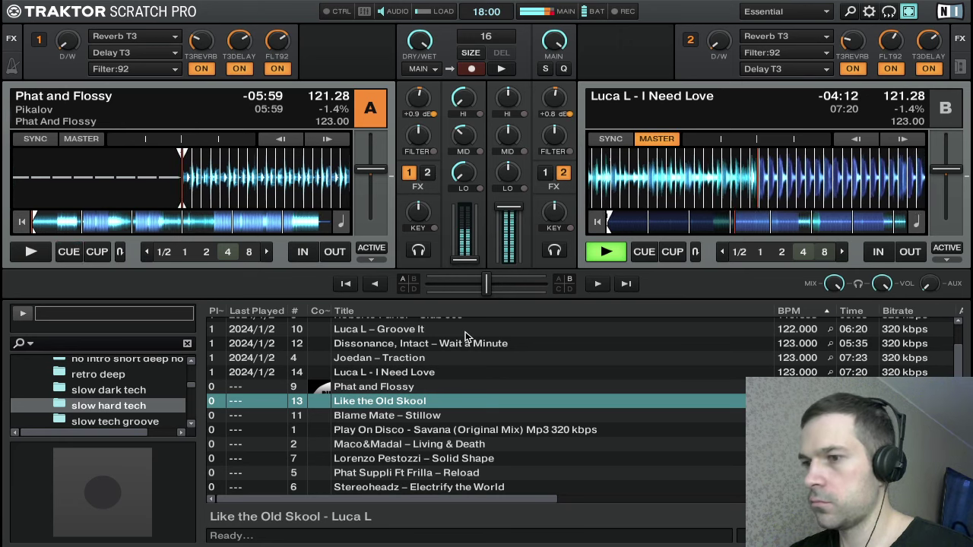
key(space)
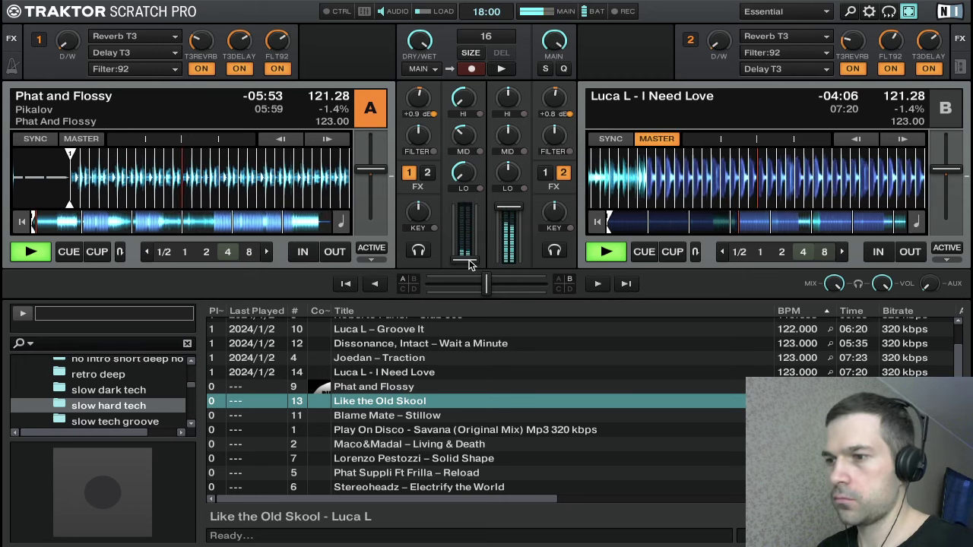
drag(465, 260, 461, 242)
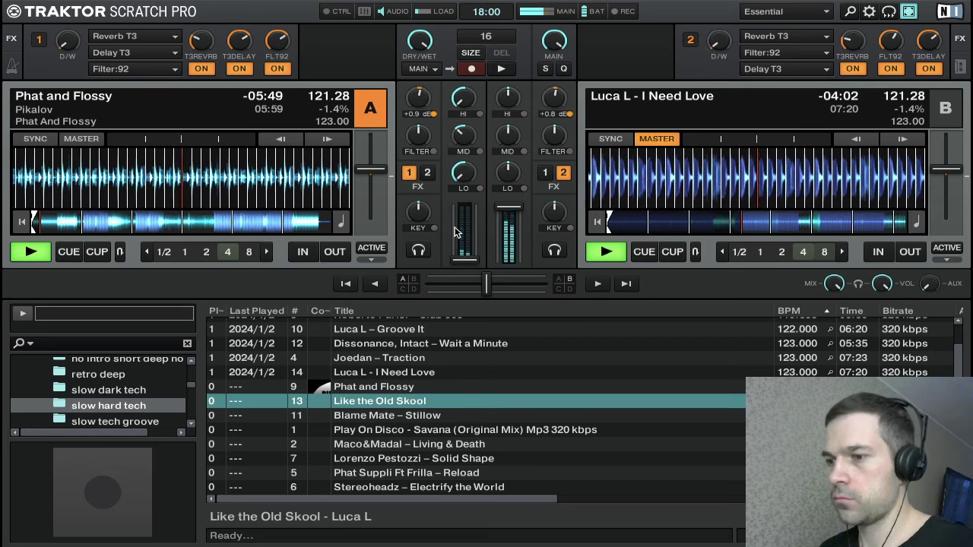
drag(468, 259, 473, 215)
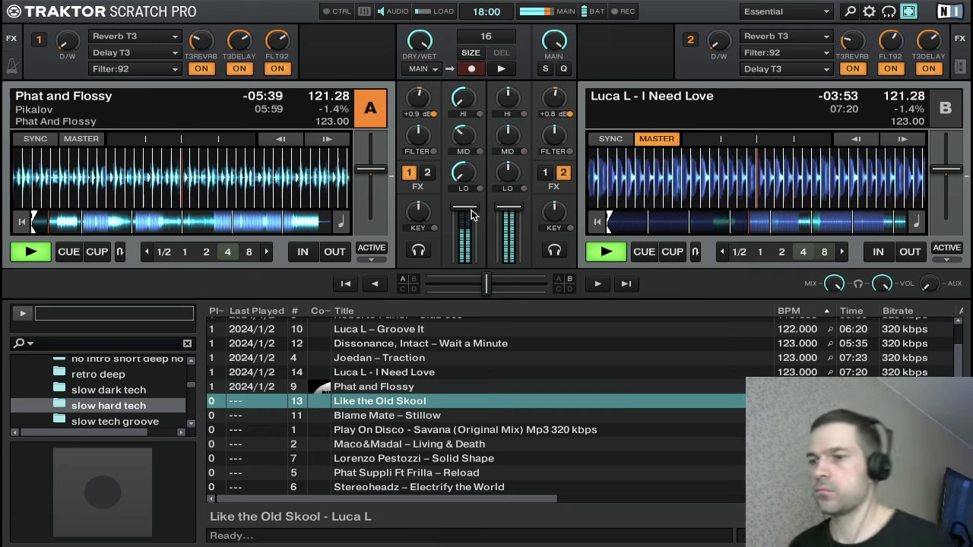
key(Down)
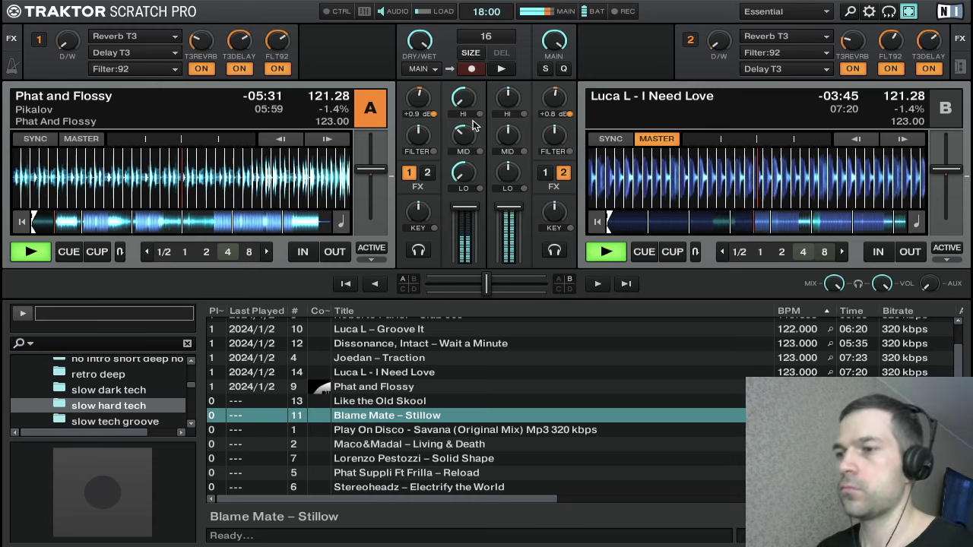
- Restore deck A's high, mid and low EQs to 0%
drag(469, 108, 468, 95)
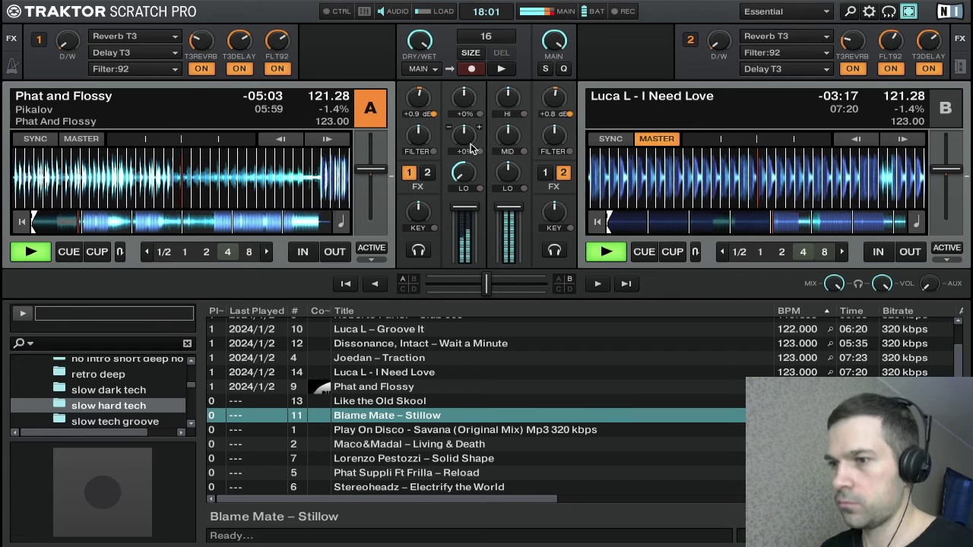
mouse_move(475, 147)
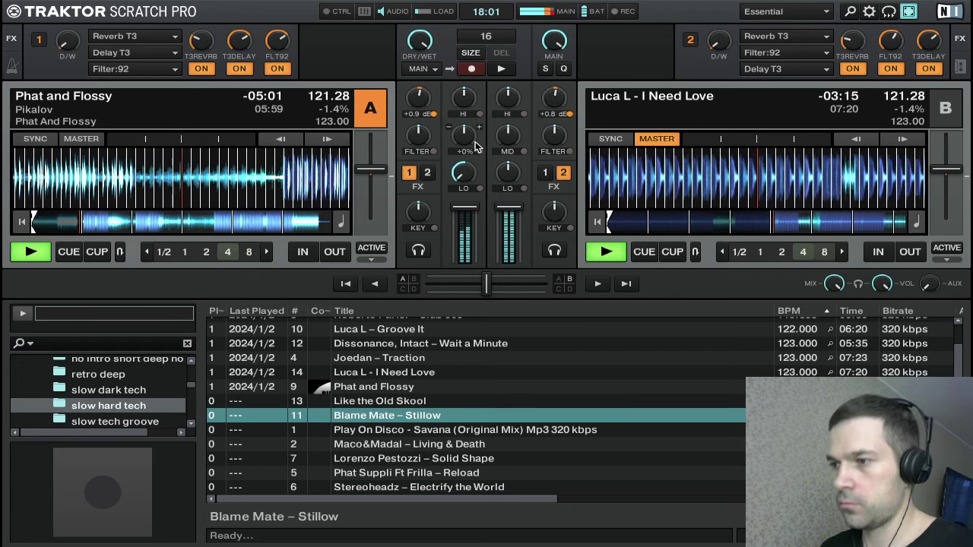
mouse_move(469, 177)
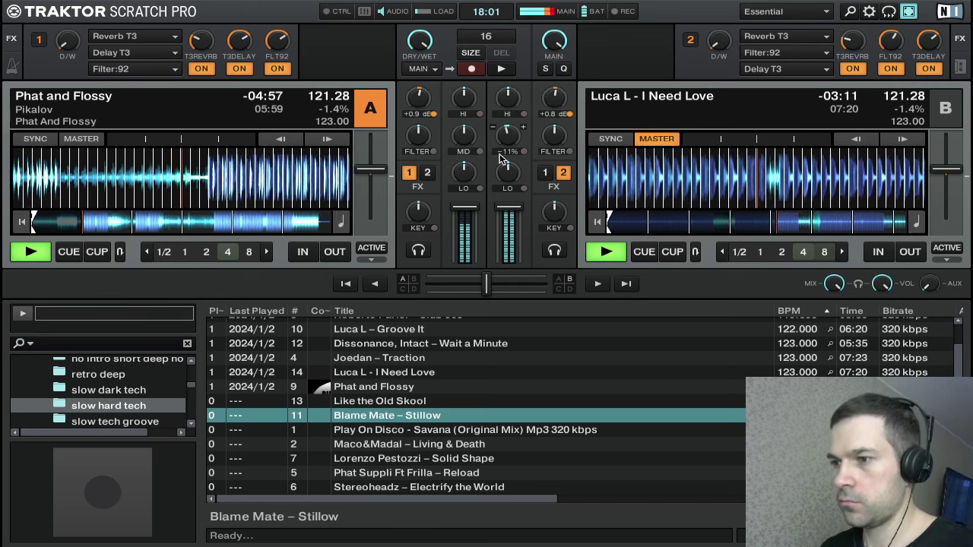
- Cut deck B's low EQ to -100%, gradually lower its mid EQ, and bring its high EQ to -29%
mouse_move(508, 172)
drag(507, 169, 508, 228)
drag(509, 137, 510, 145)
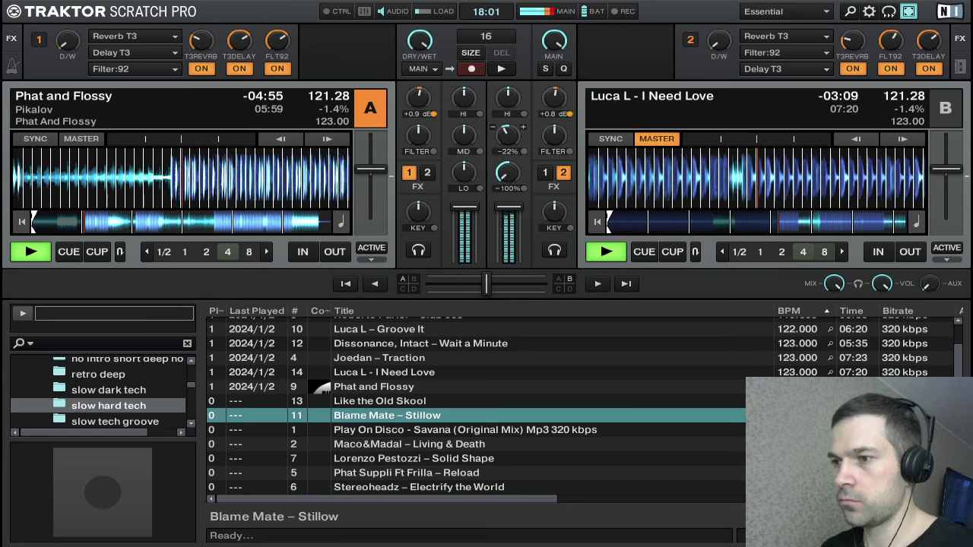
mouse_move(511, 136)
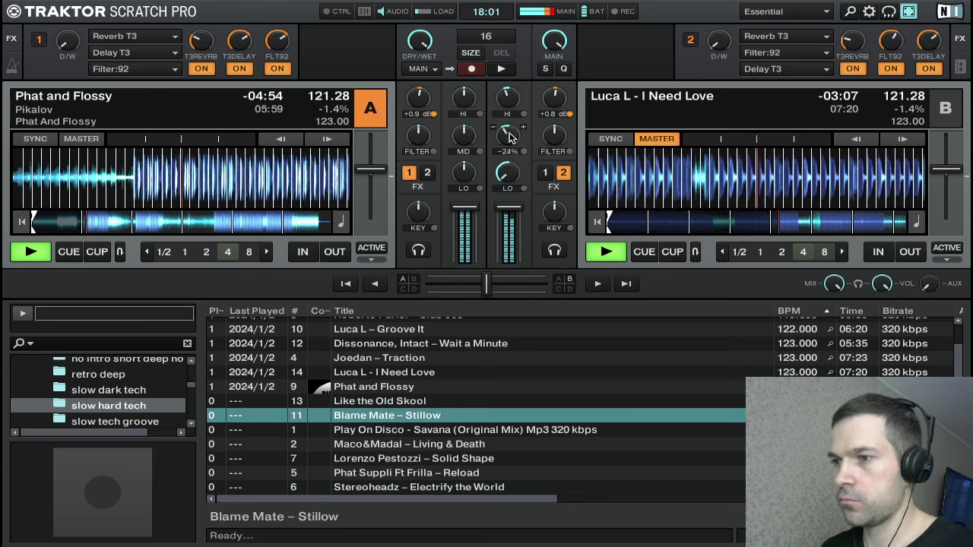
mouse_move(518, 173)
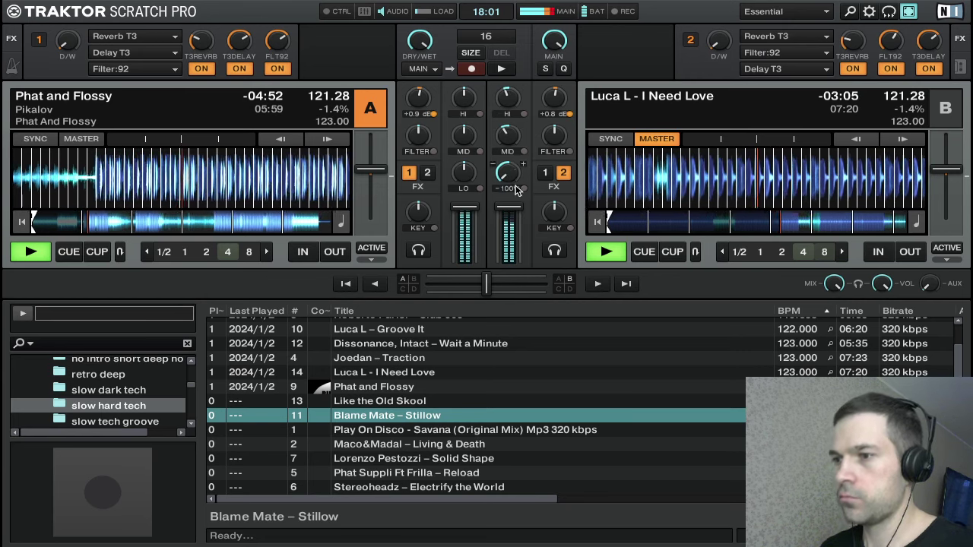
drag(513, 144, 513, 154)
drag(512, 102, 511, 105)
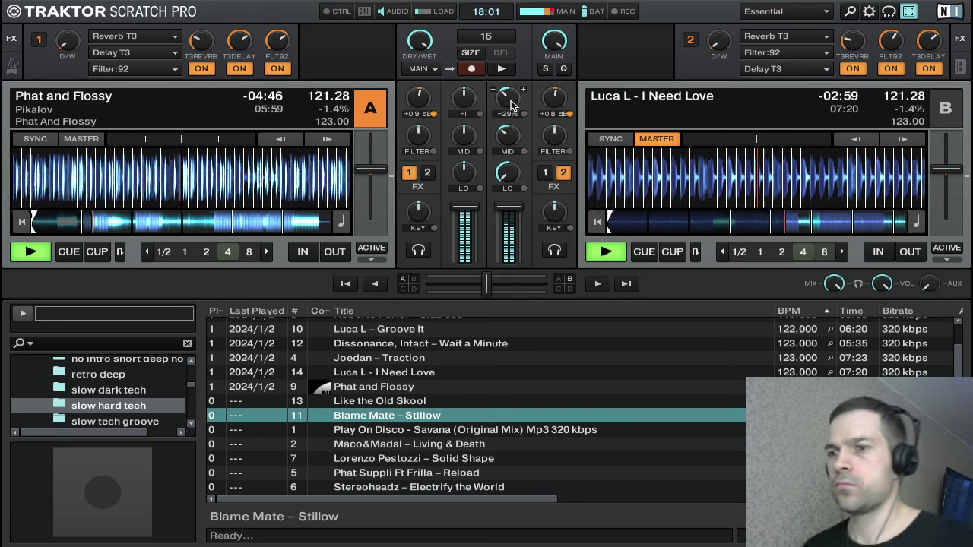
- Fade out I Need Love by lowering deck B's mid and high EQs further and closing its fader, and stop the track at its start
mouse_move(502, 140)
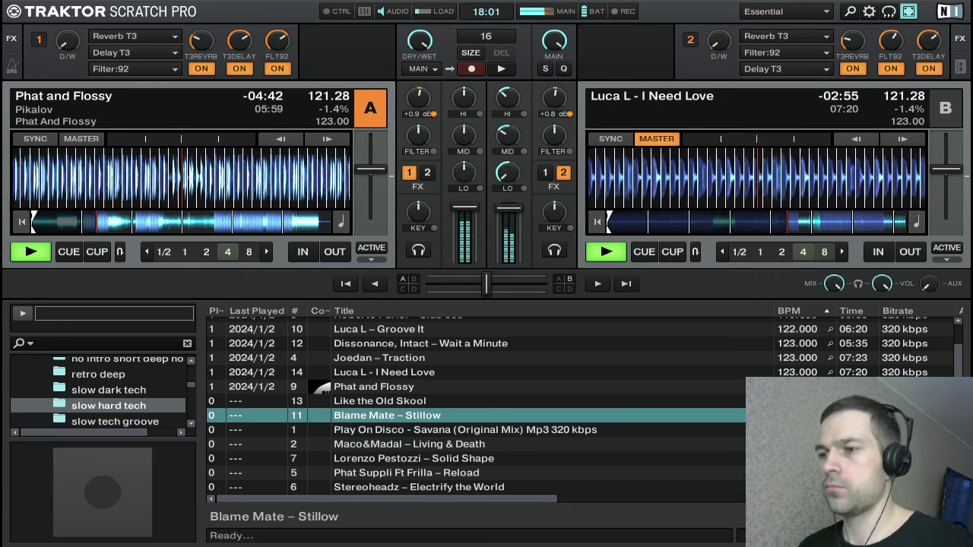
drag(511, 219, 509, 199)
drag(511, 129, 511, 148)
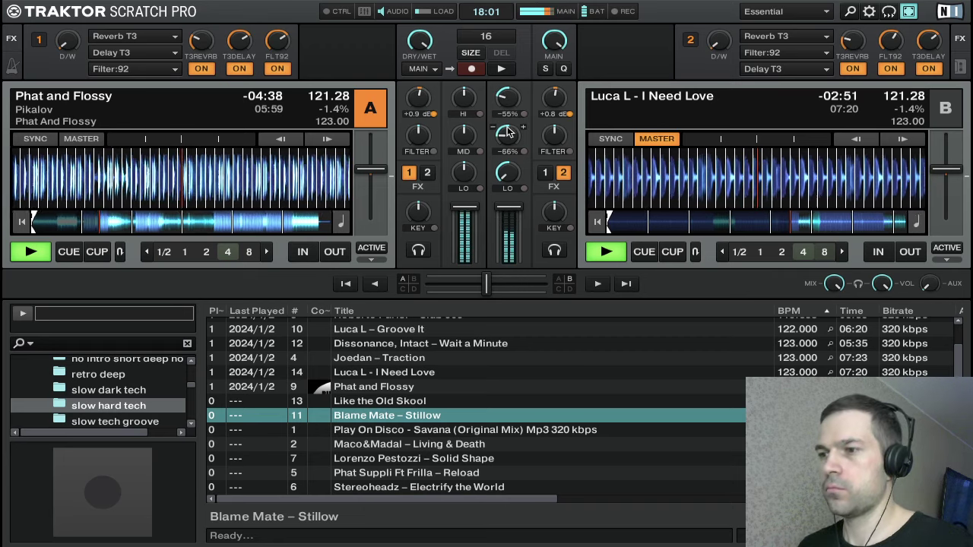
drag(507, 98, 509, 118)
double_click(506, 209)
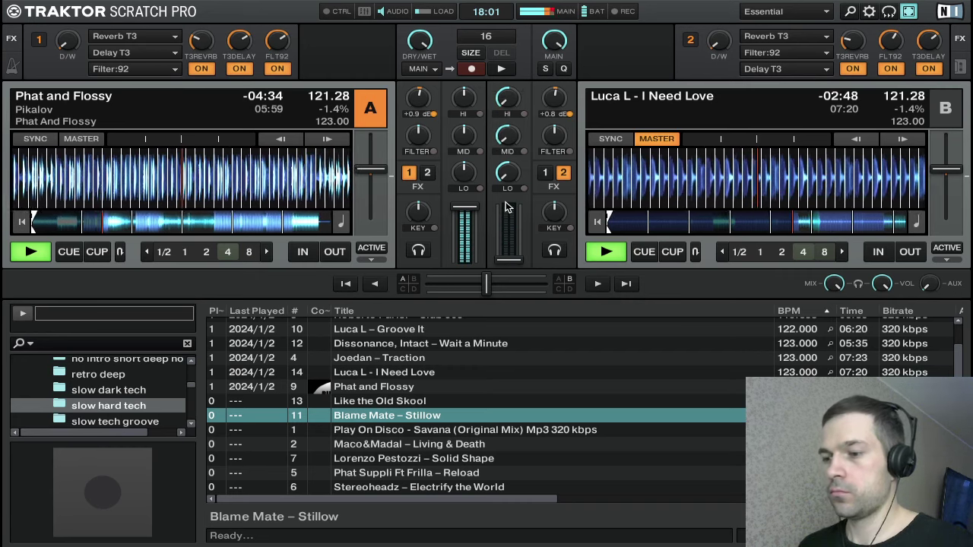
key(c)
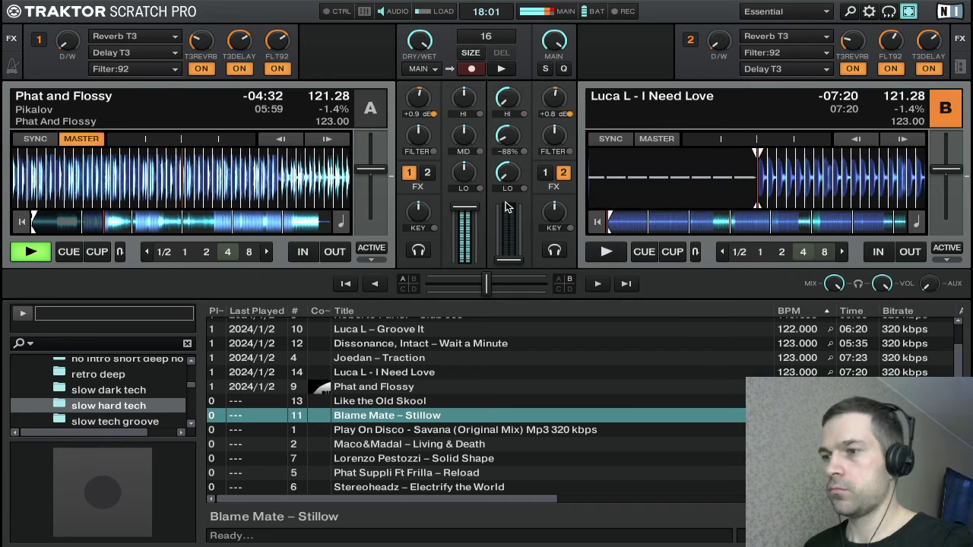
- Find Like the Old Skool in the slow hard tech playlist and load it onto deck B
key(Down)
key(Down)
key(Down)
key(Down)
key(Up)
key(Up)
key(Up)
key(Up)
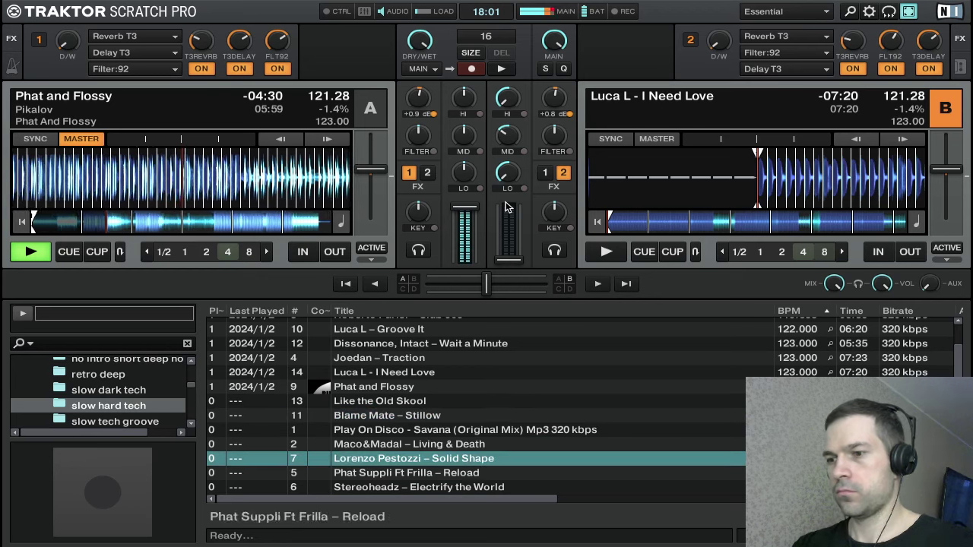
key(Up)
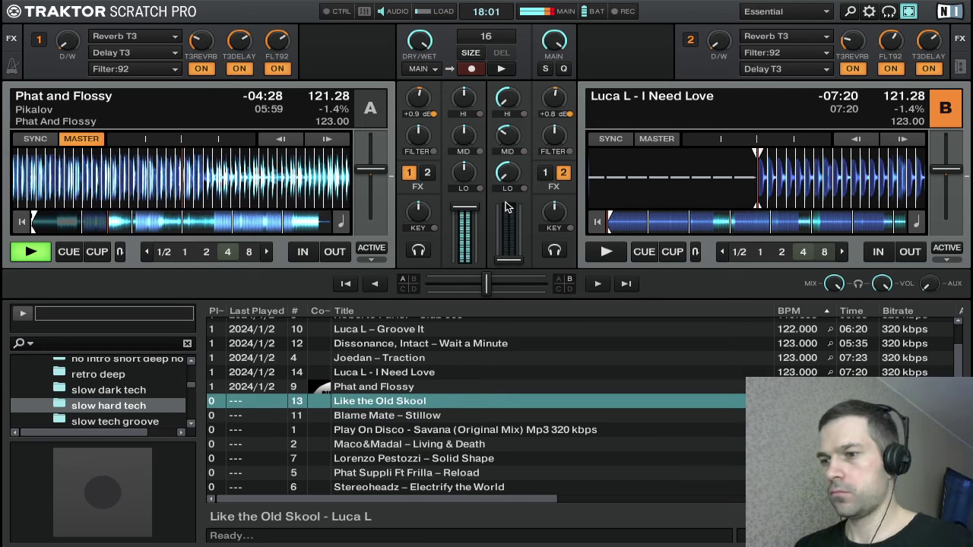
key(ctrl+Right)
key(l)
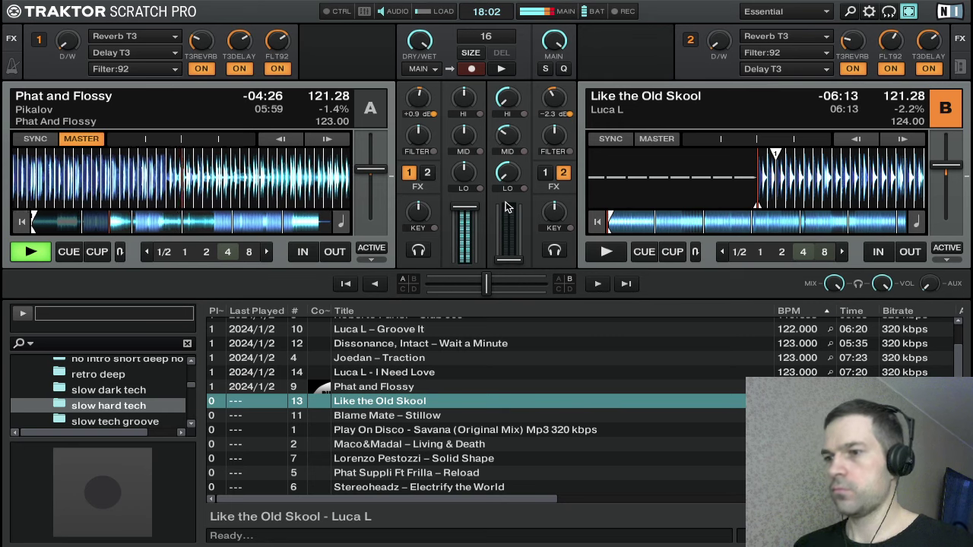
- Preview the start of Like the Old Skool on deck B and select Play On Disco - Savana in the playlist
key(k)
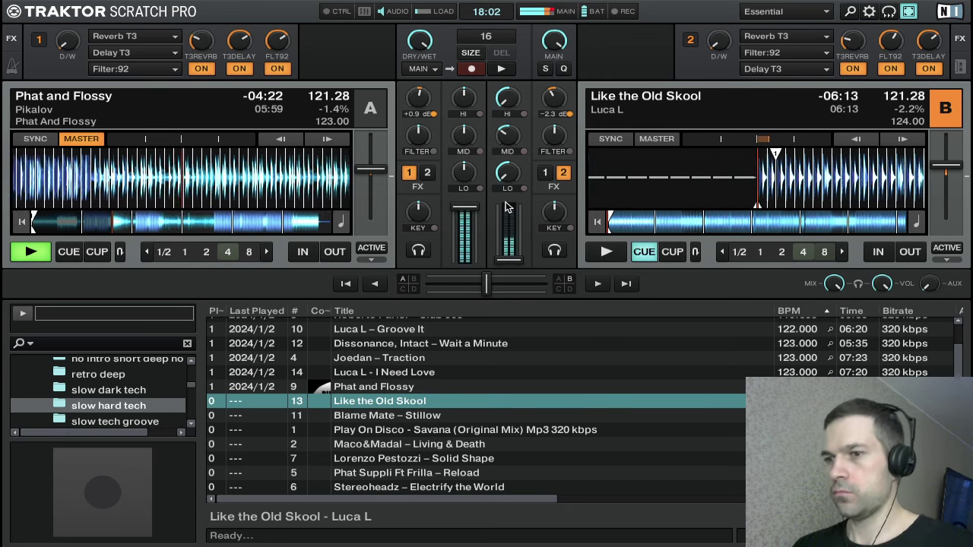
key(Down)
key(Down)
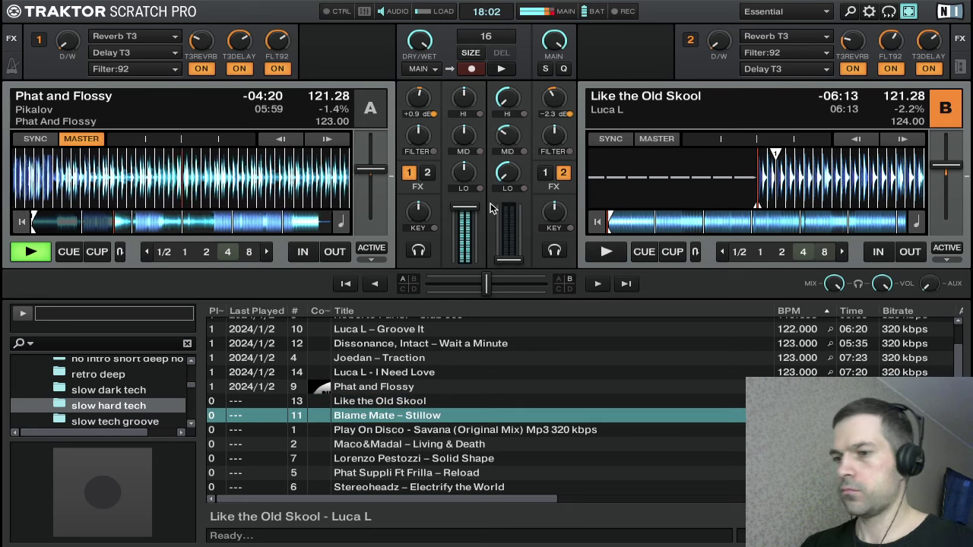
- Build up deck A's effects by raising FX unit 1's dry/wet to 100%, and bring it back down to zero
scroll(66, 44, up, 5)
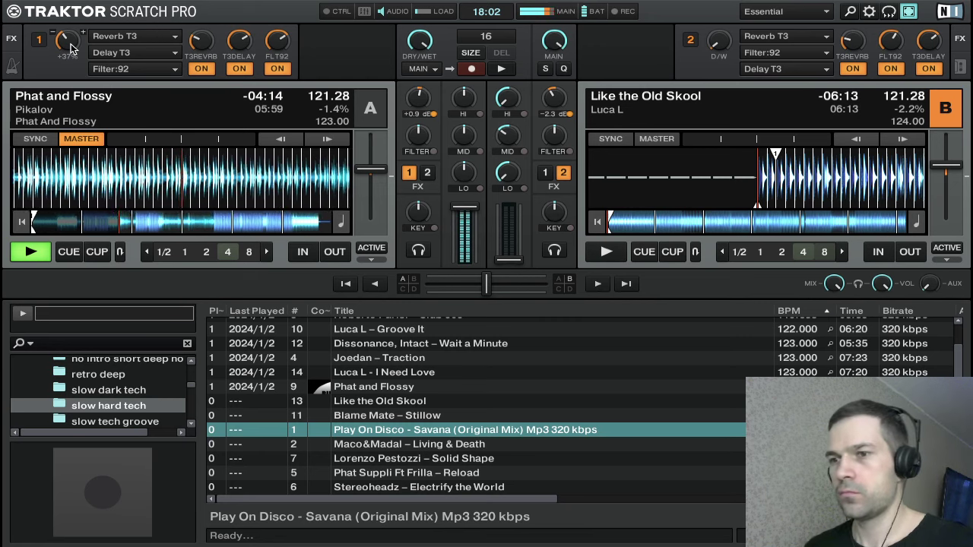
scroll(69, 46, up, 4)
scroll(69, 47, up, 8)
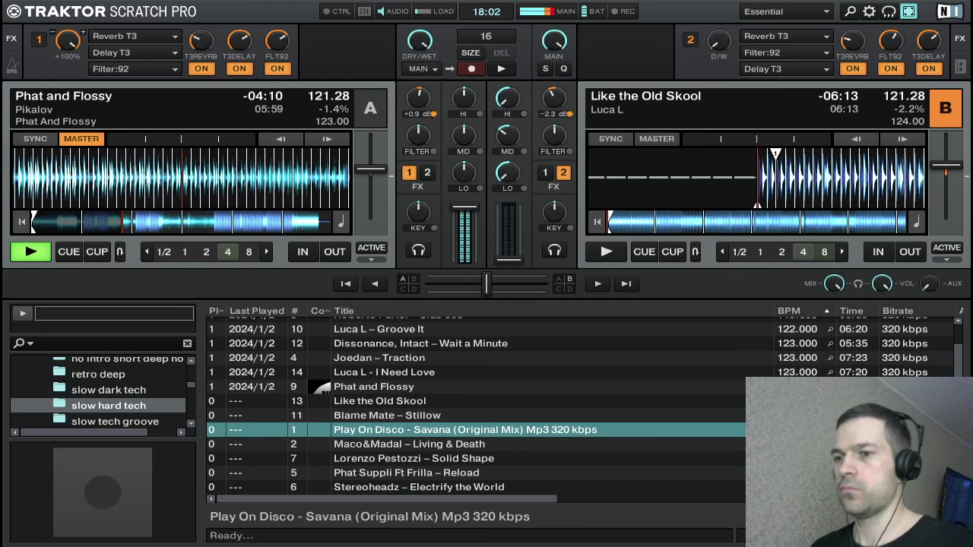
drag(68, 19, 76, 44)
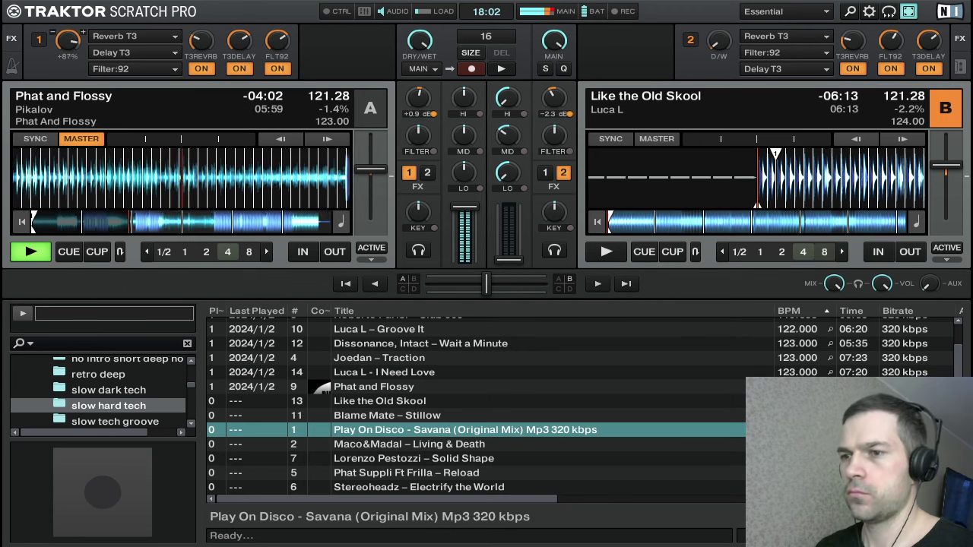
mouse_move(68, 41)
mouse_down()
mouse_move(68, 27)
mouse_move(68, 47)
mouse_up()
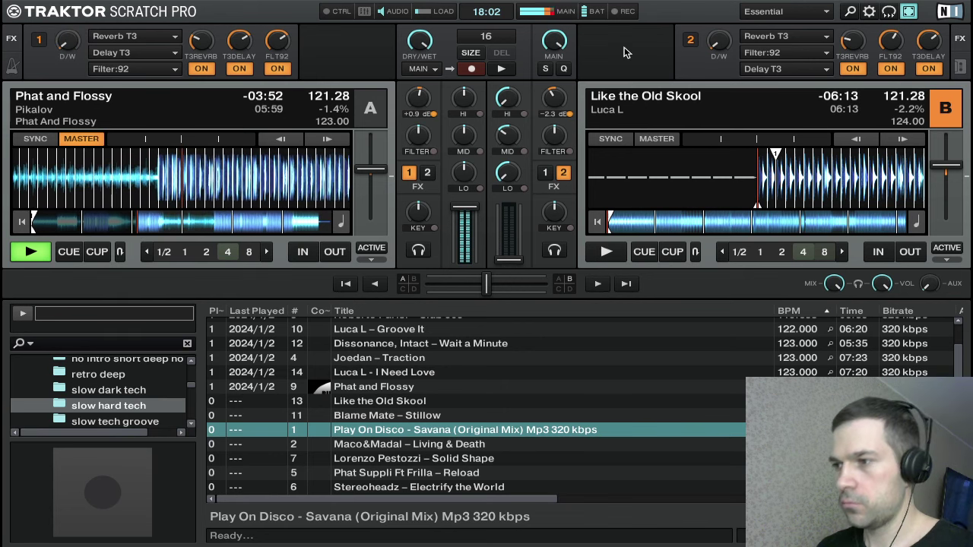
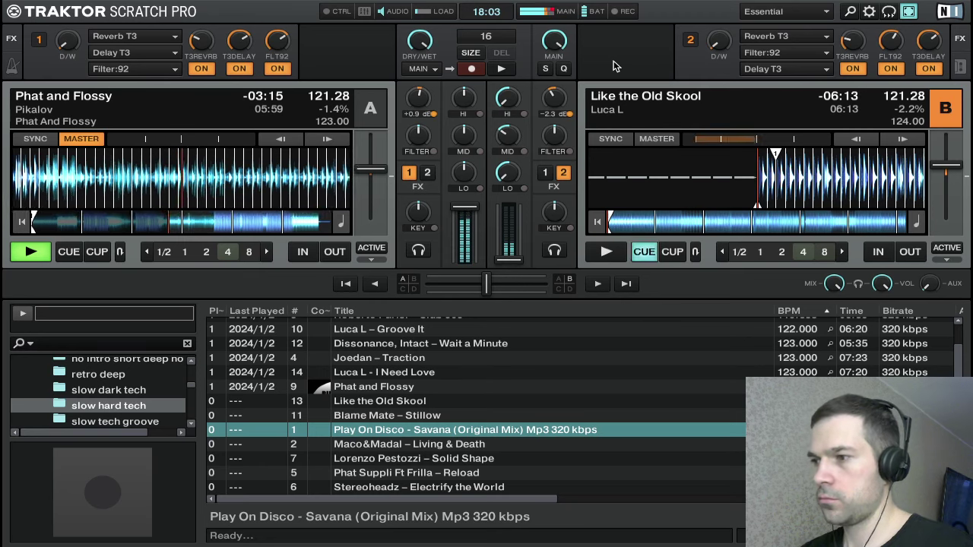
- Try to mix in Like the Old Skool on deck B with neutral EQs, an open channel fader and a 4-beat loop
key(space)
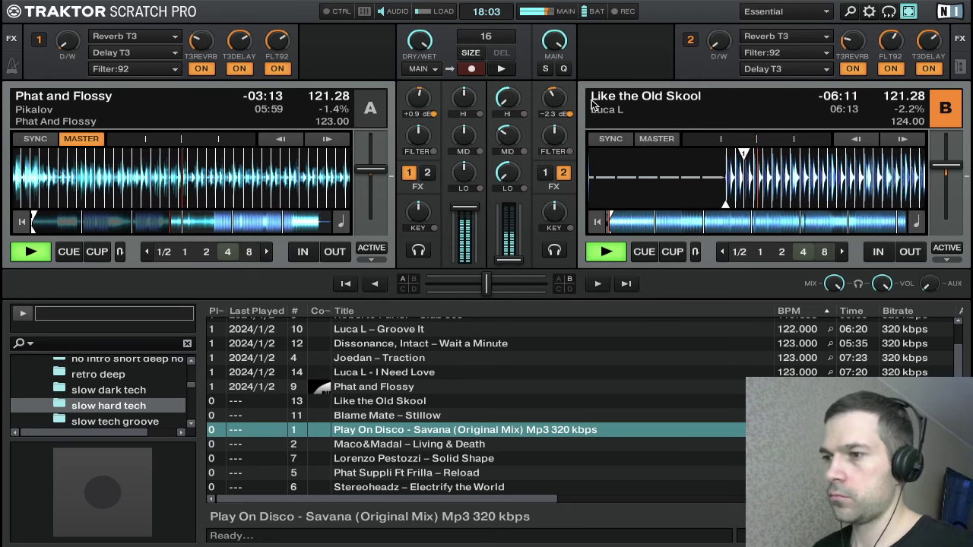
double_click(509, 139)
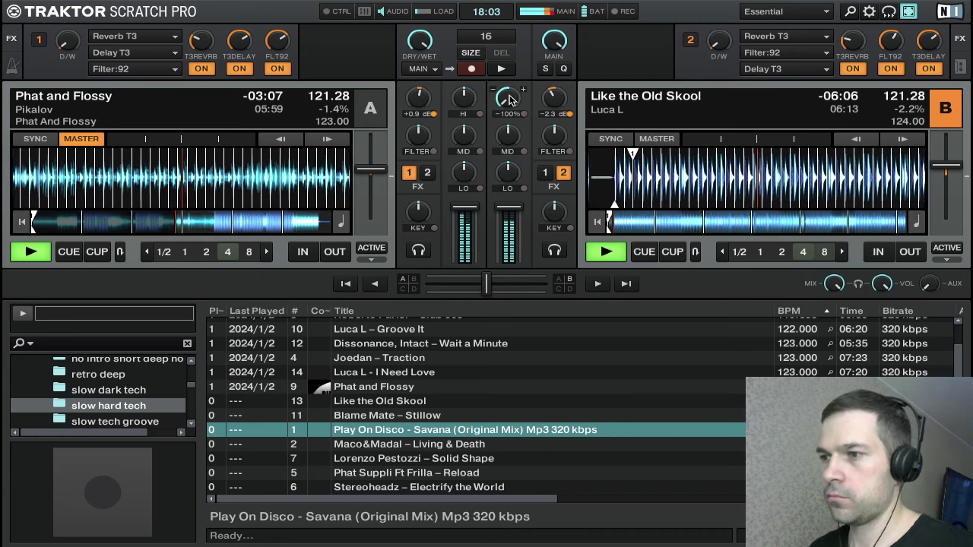
click(802, 251)
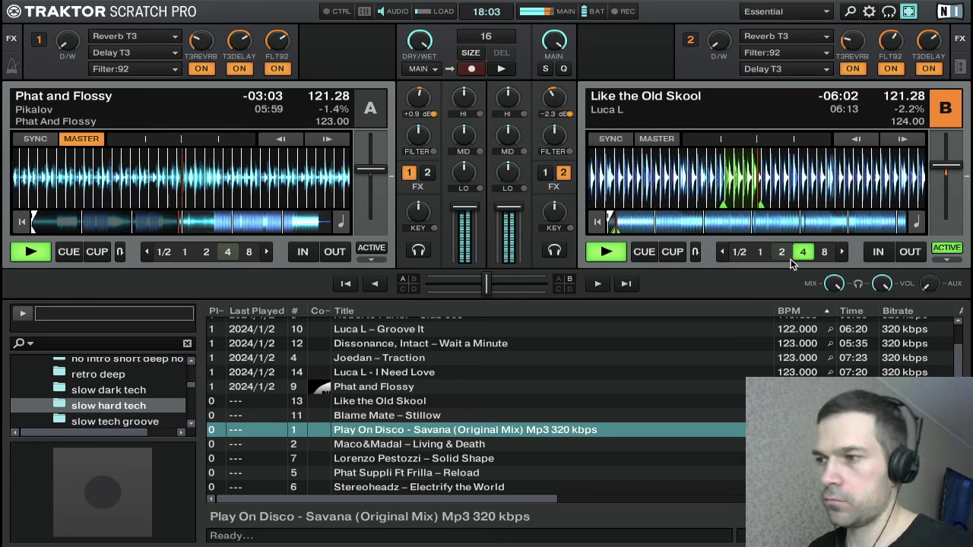
mouse_move(72, 52)
mouse_down()
mouse_move(75, 30)
mouse_move(69, 48)
mouse_move(68, 35)
mouse_up()
mouse_move(617, 175)
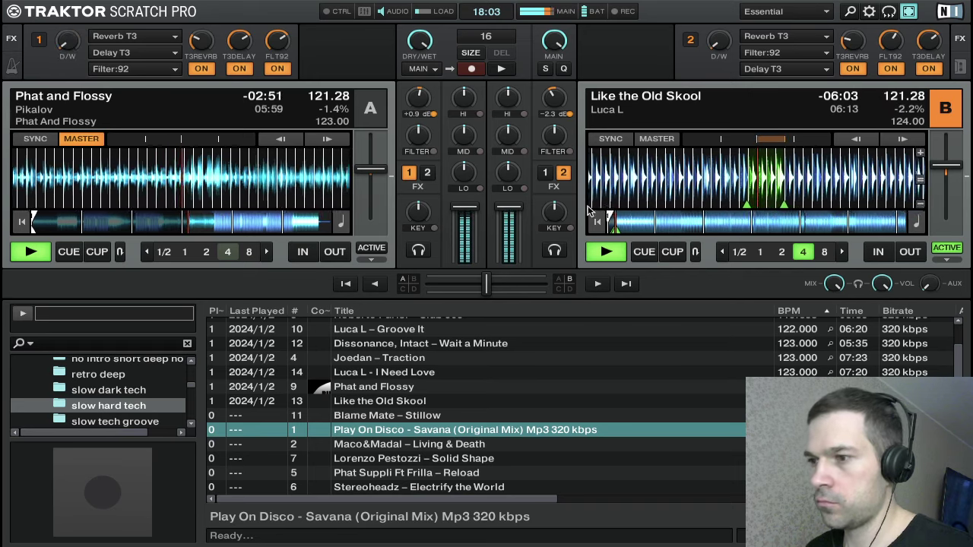
- Fade out and stop Like the Old Skool on deck B, release its 4-beat loop, and return the track to its start
double_click(520, 210)
key(k)
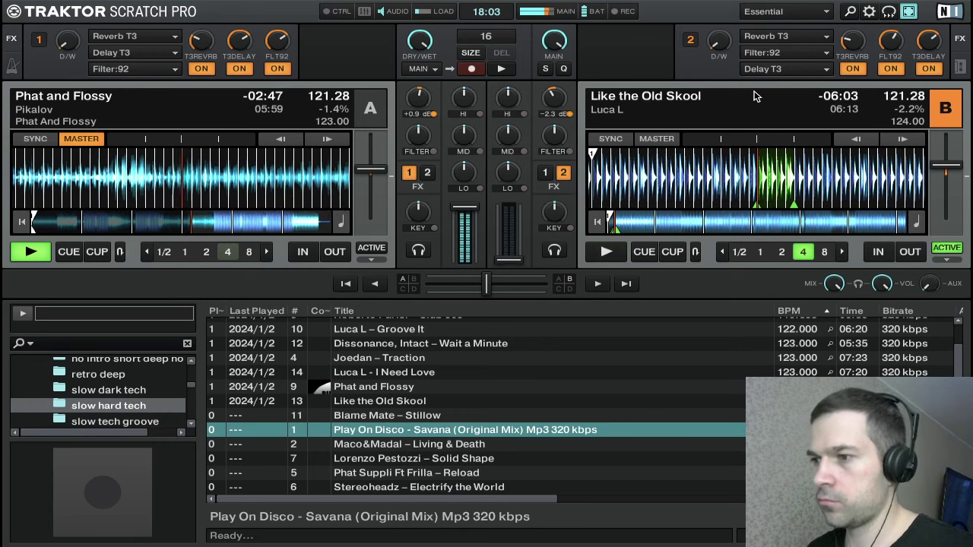
click(619, 223)
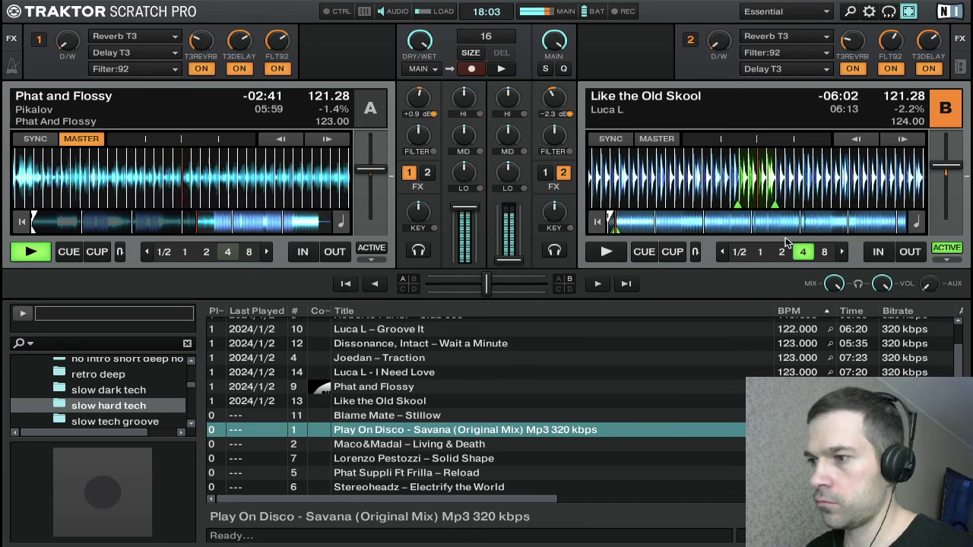
click(800, 252)
click(608, 228)
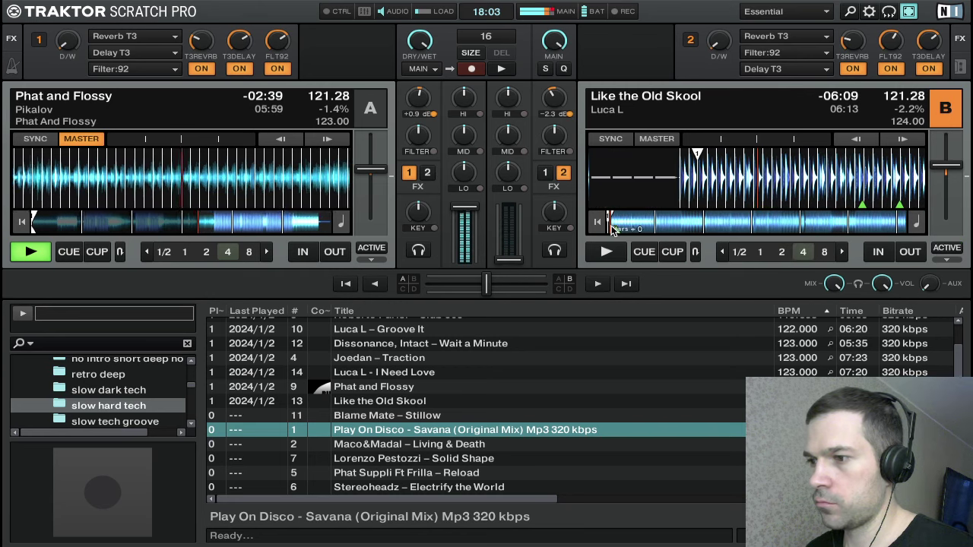
drag(834, 187, 842, 186)
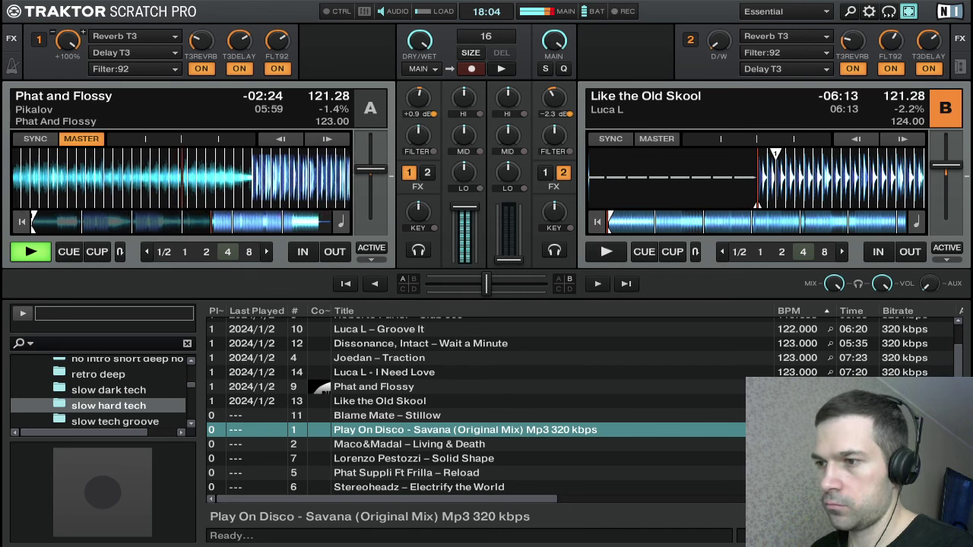
- Start Like the Old Skool on deck B with highs and lows cut and mids at about -40%, and open its channel fader fully
scroll(511, 100, down, 10)
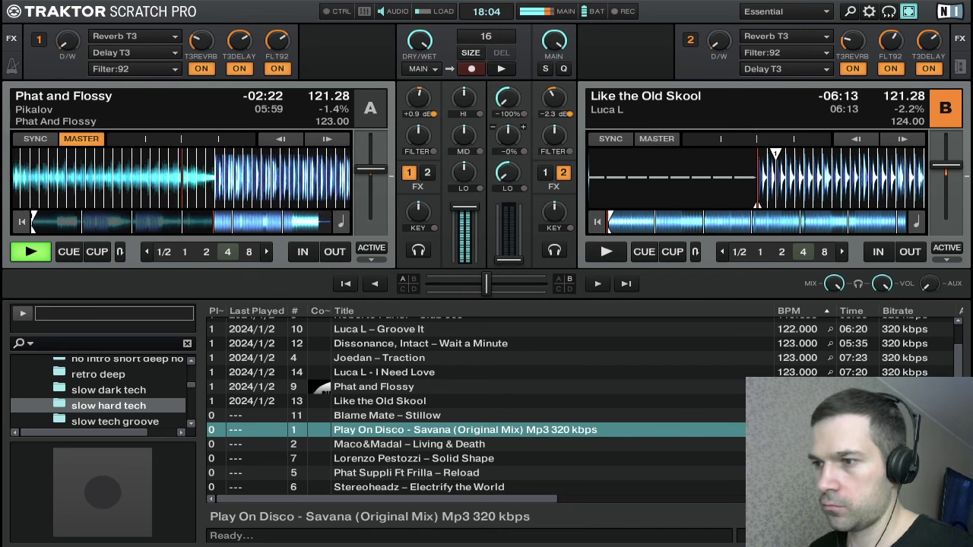
key(l)
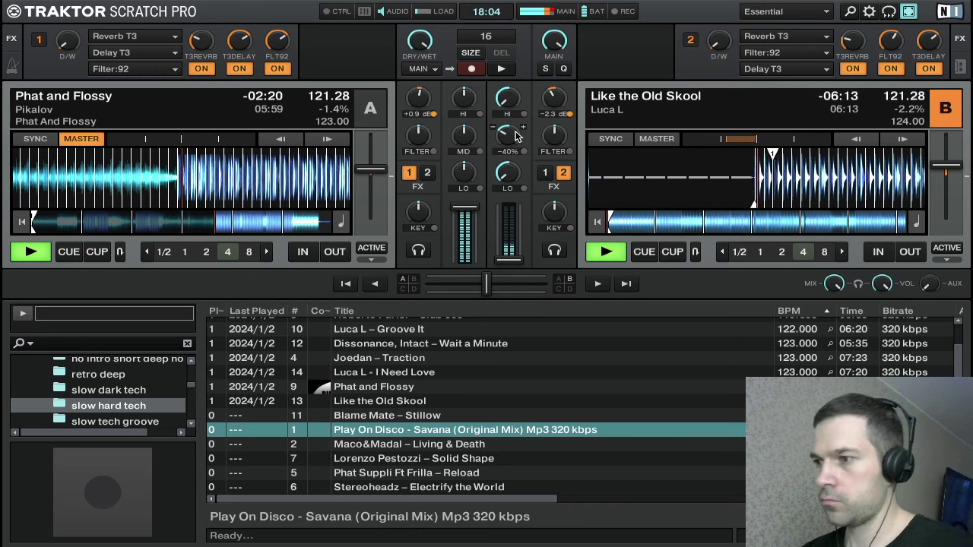
key(Right)
key(Right)
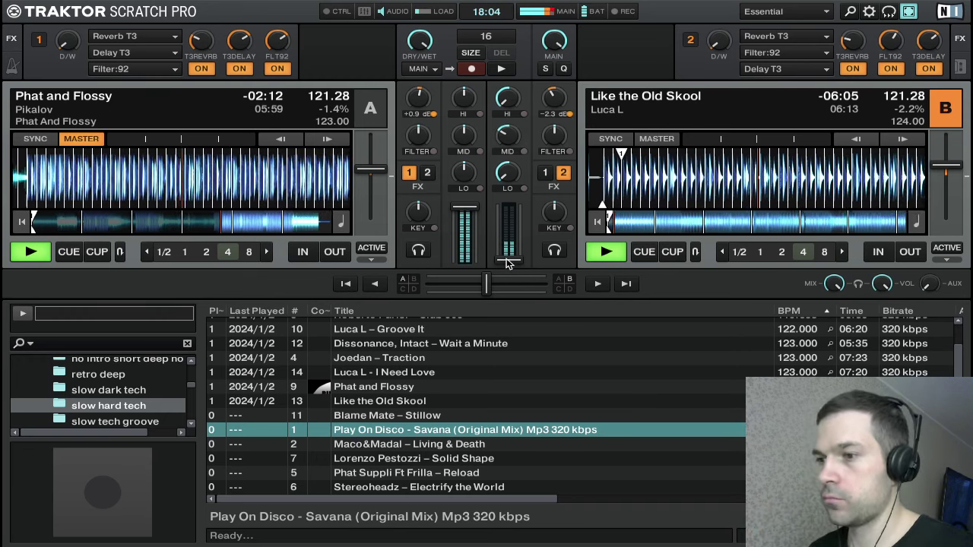
drag(508, 260, 507, 231)
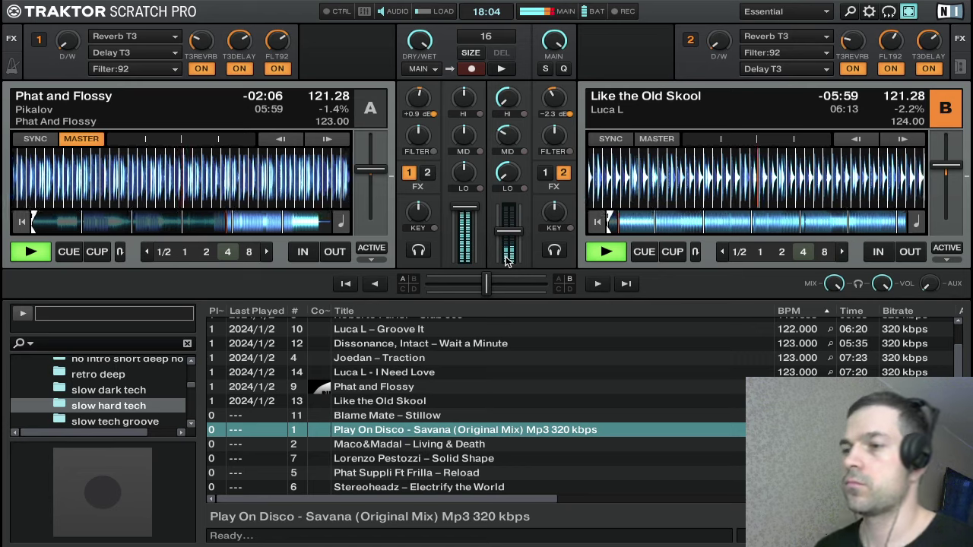
drag(510, 240, 511, 232)
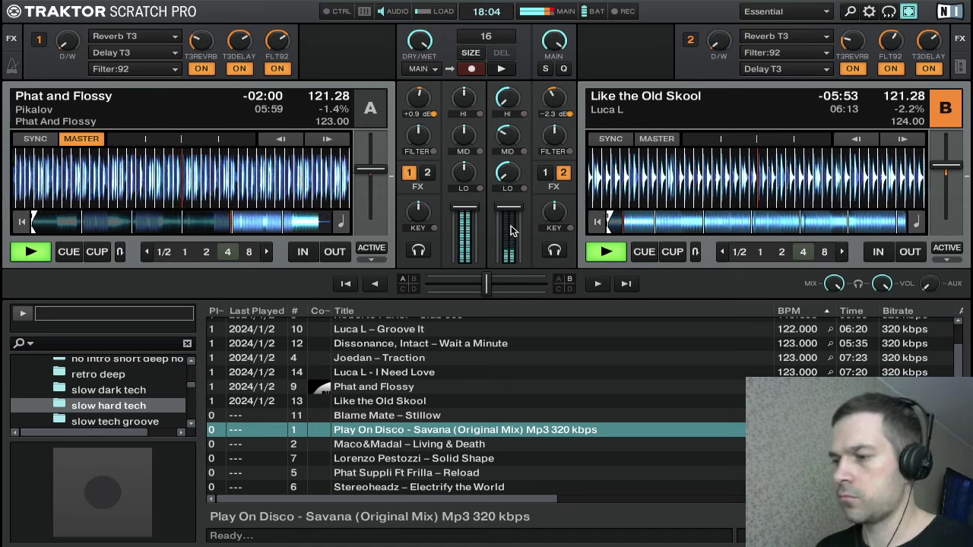
- Select Maco&Madal – Living & Death in the playlist
key(Down)
key(Down)
key(Up)
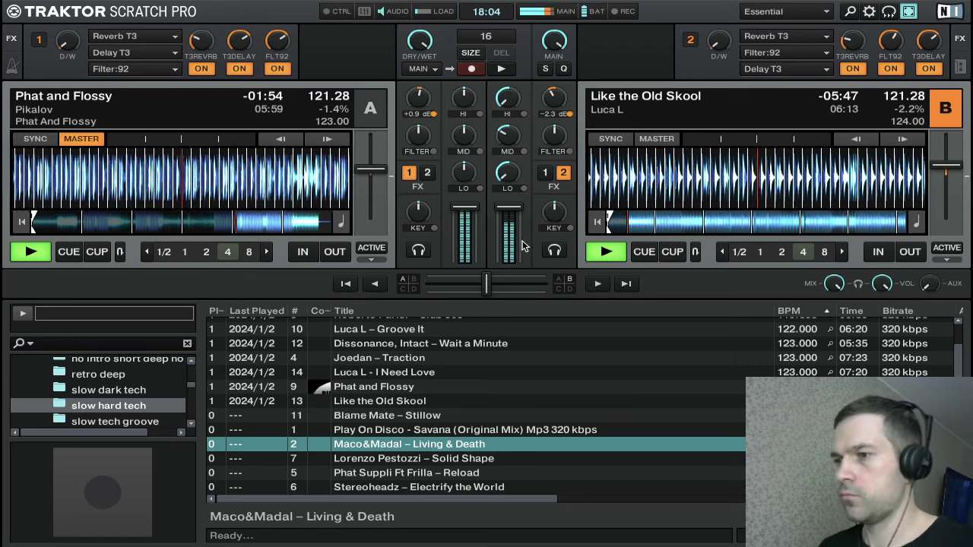
- Restore deck B's highs and mids to neutral and set its gain to 0.0 dB
mouse_move(519, 106)
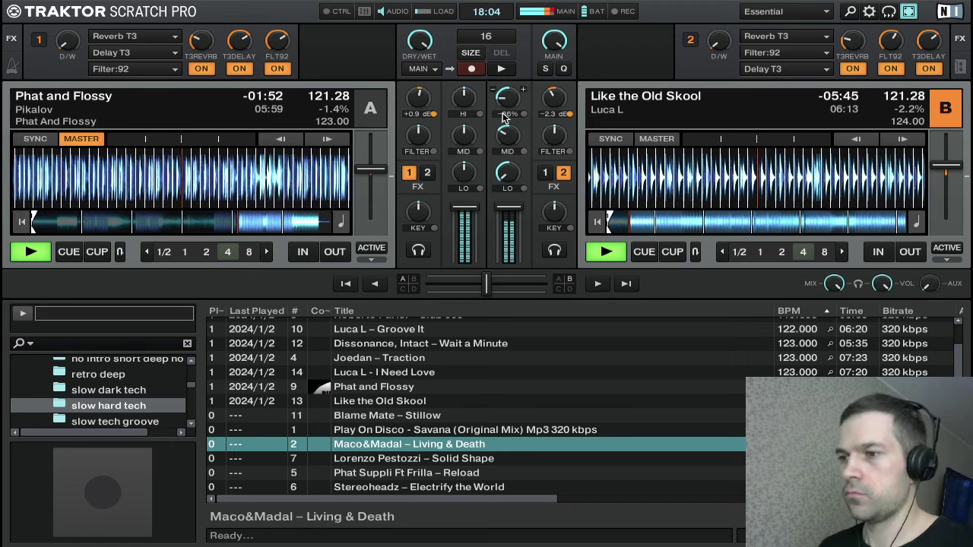
drag(505, 114, 511, 102)
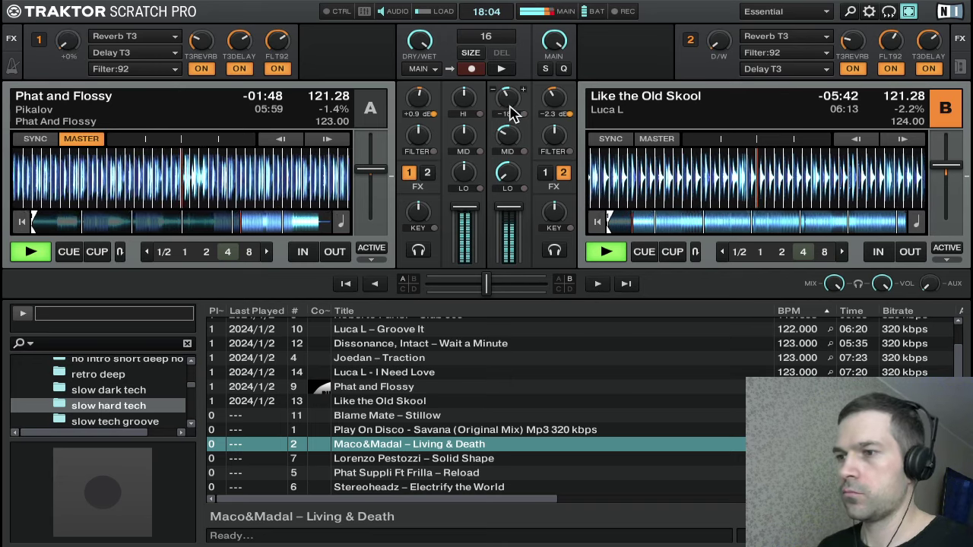
drag(508, 110, 515, 99)
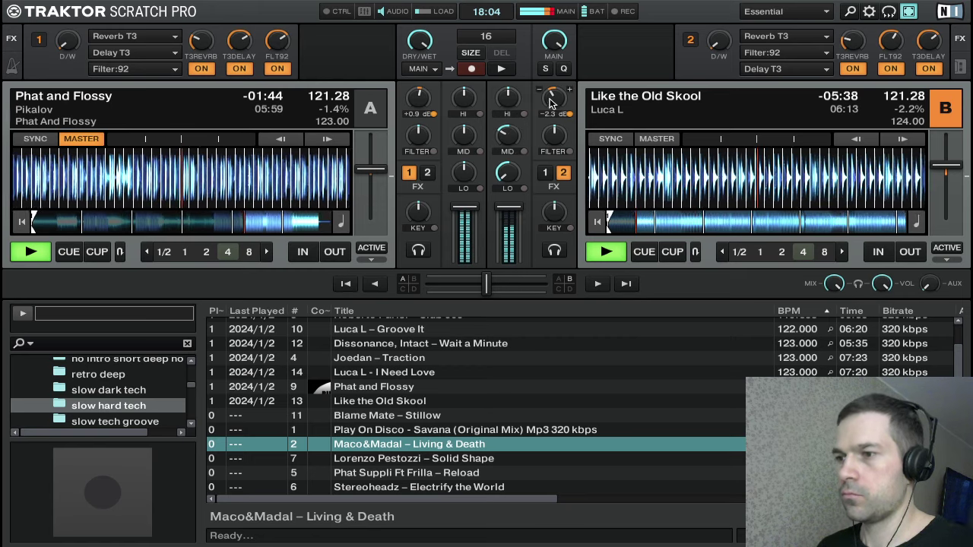
drag(553, 100, 553, 95)
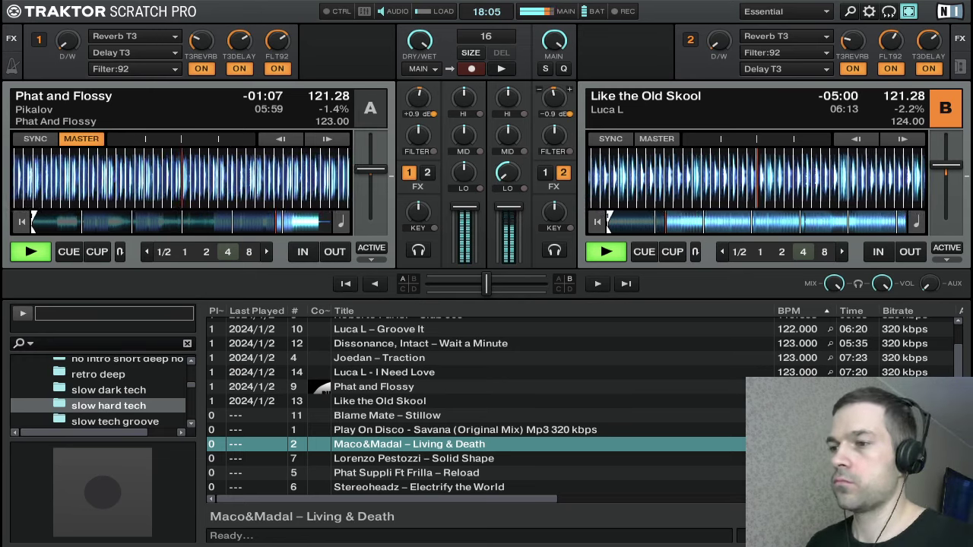
double_click(554, 98)
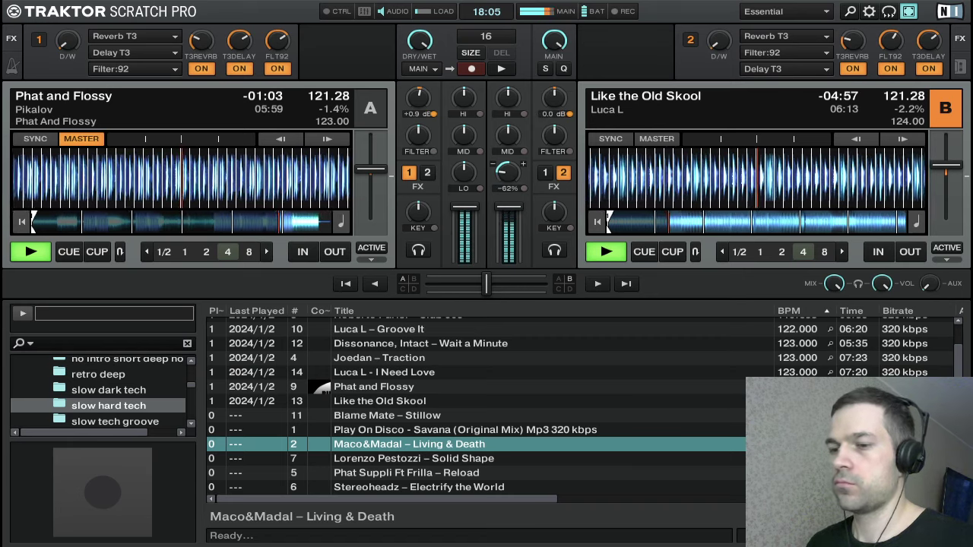
- Hand the bass over to deck B with neutral lows, and cut deck A's lows, mids and highs with its gain at 0.0 dB
drag(470, 178, 468, 198)
double_click(511, 177)
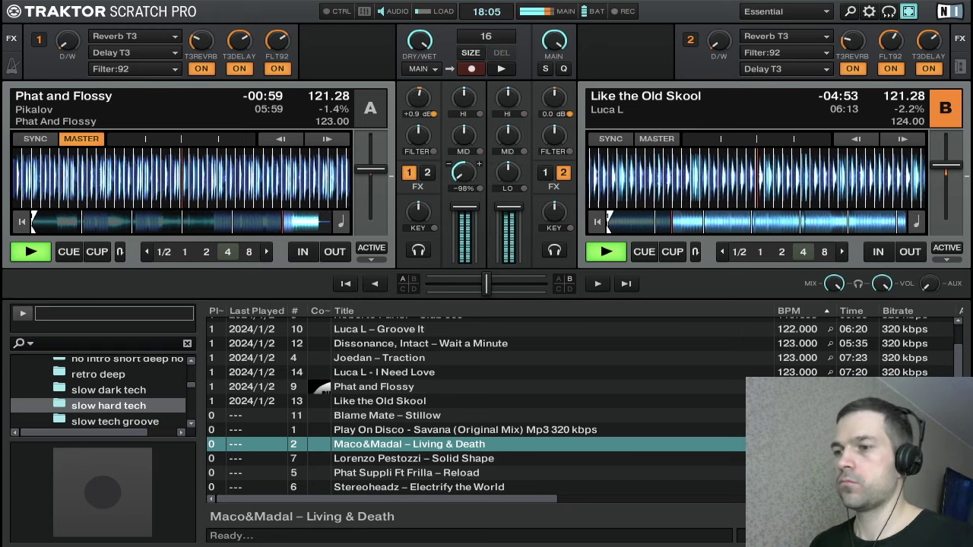
drag(463, 134, 464, 140)
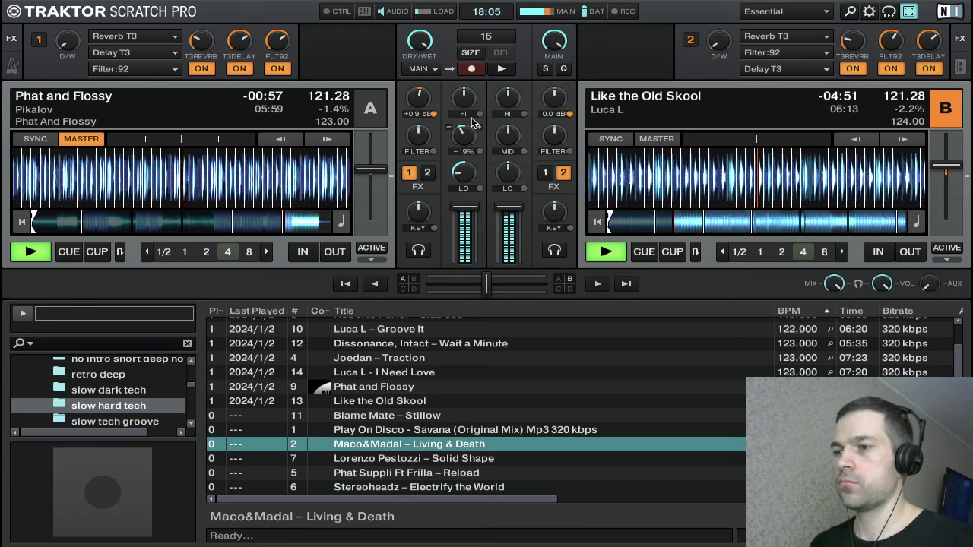
drag(467, 97, 465, 151)
drag(463, 98, 455, 152)
double_click(416, 92)
drag(457, 99, 469, 146)
drag(463, 104, 462, 129)
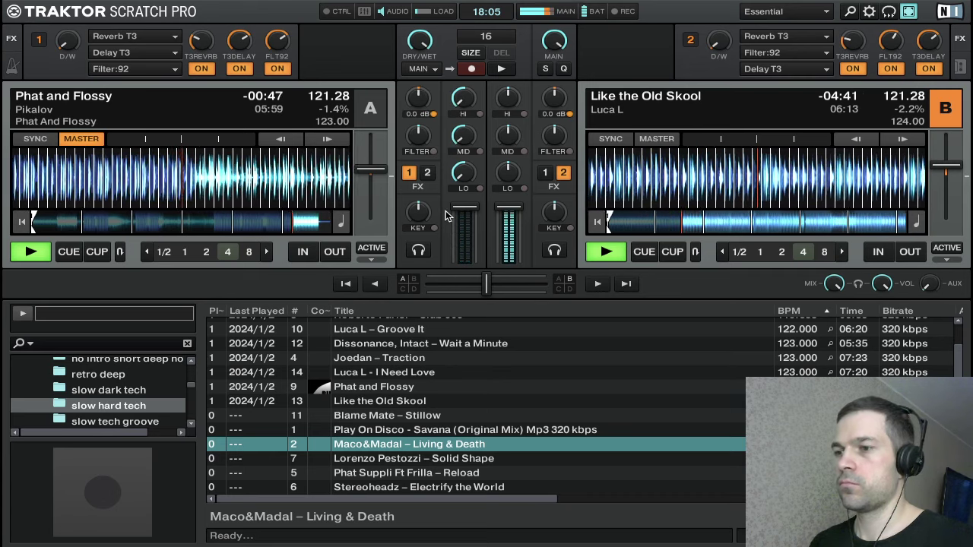
- Close deck A's channel fader, and stop Phat and Flossy and return it to its start
double_click(469, 209)
key(q)
key(Tab)
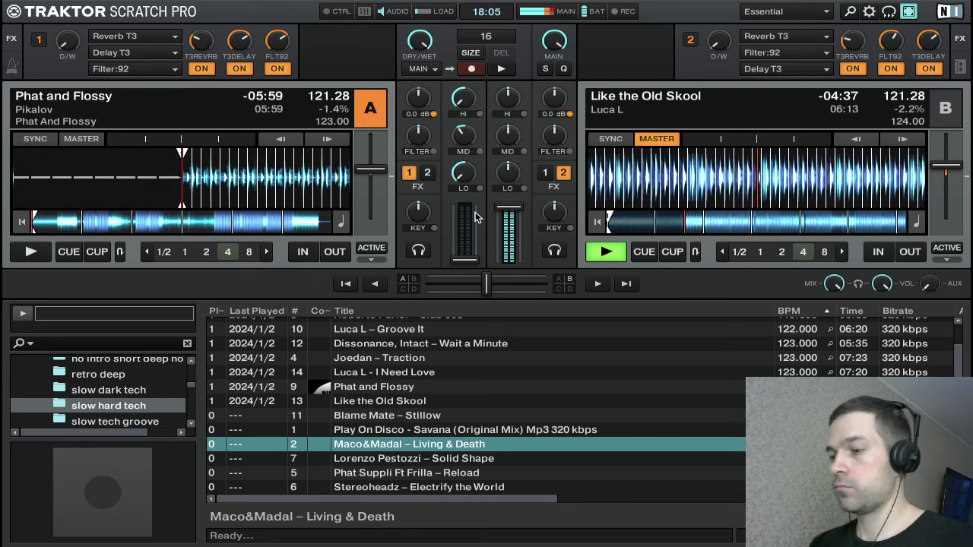
key(Down)
key(Down)
key(Down)
key(Up)
key(Up)
key(Up)
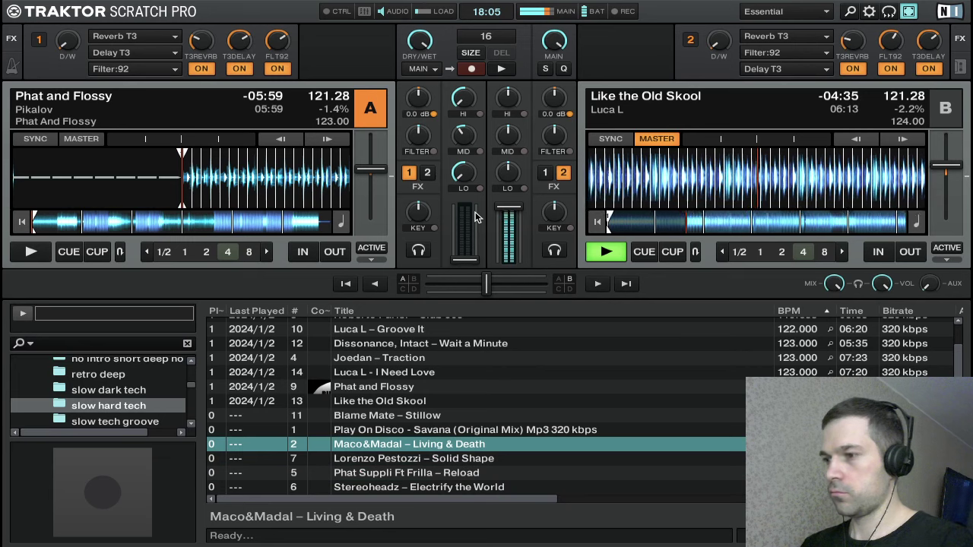
- Raise the tempo of Like the Old Skool on deck B to 122.05 BPM
key(Tab)
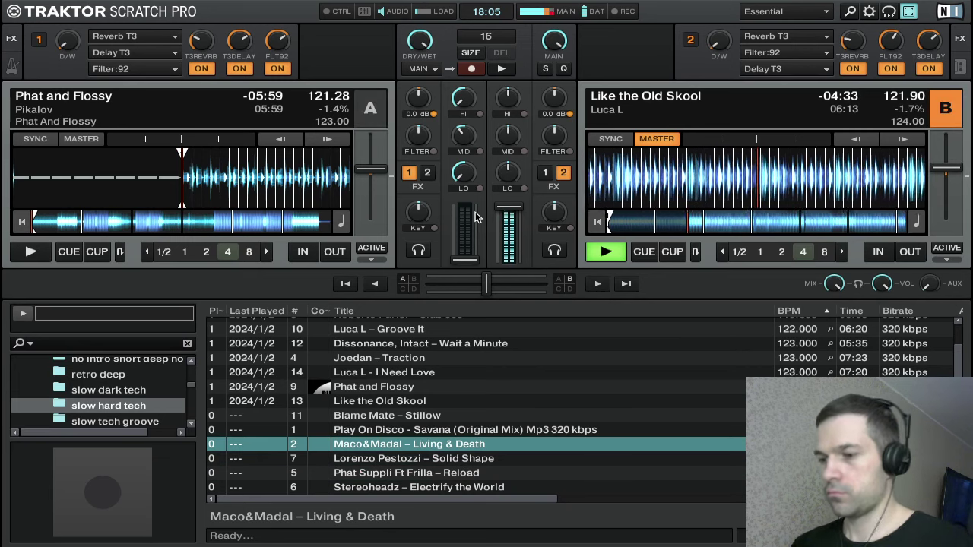
key(Down)
key(Down)
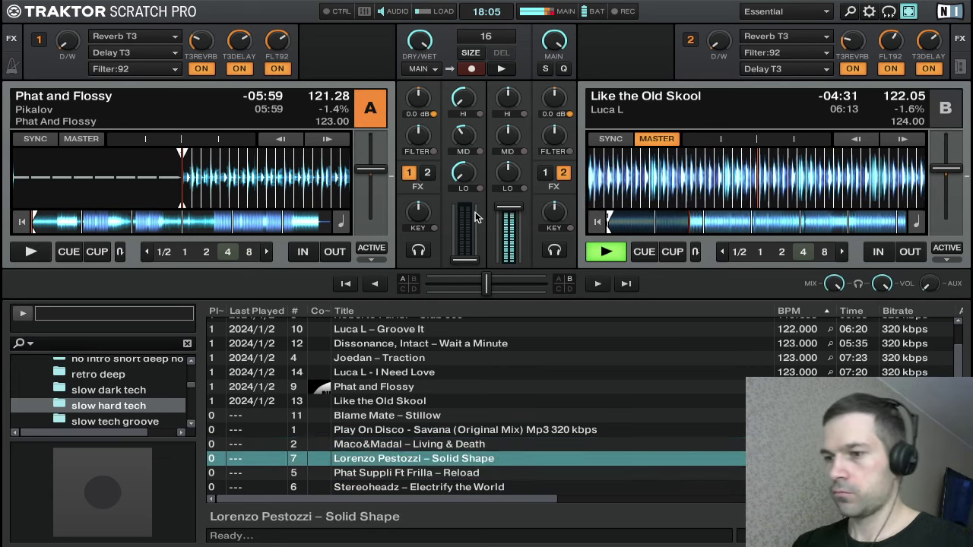
- Load Blame Mate – Stillow from the playlist onto deck A
key(Up)
key(Up)
key(Up)
key(Up)
key(ctrl+Left)
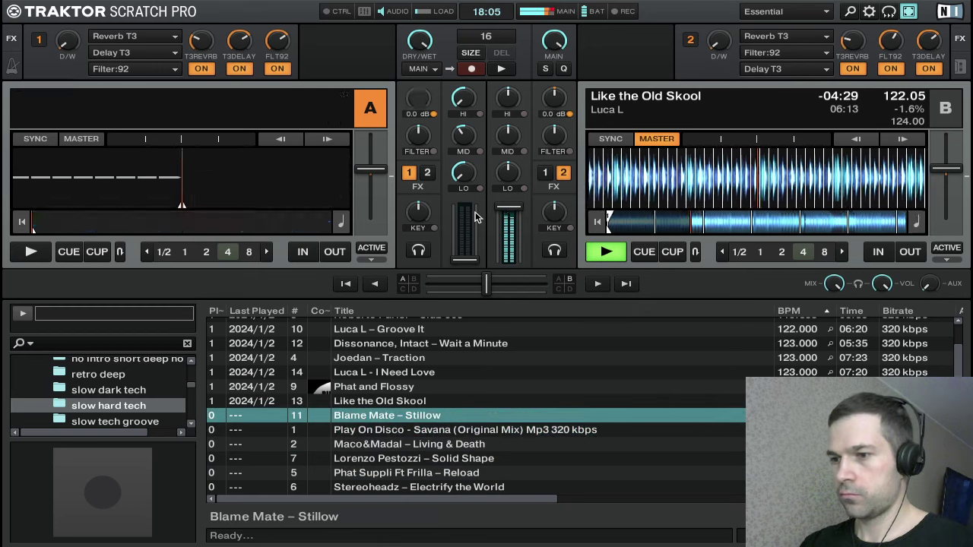
- Select Solid Shape in the playlist and bring FX unit 2's dry/wet on deck B back down to zero
key(Down)
key(Down)
key(Down)
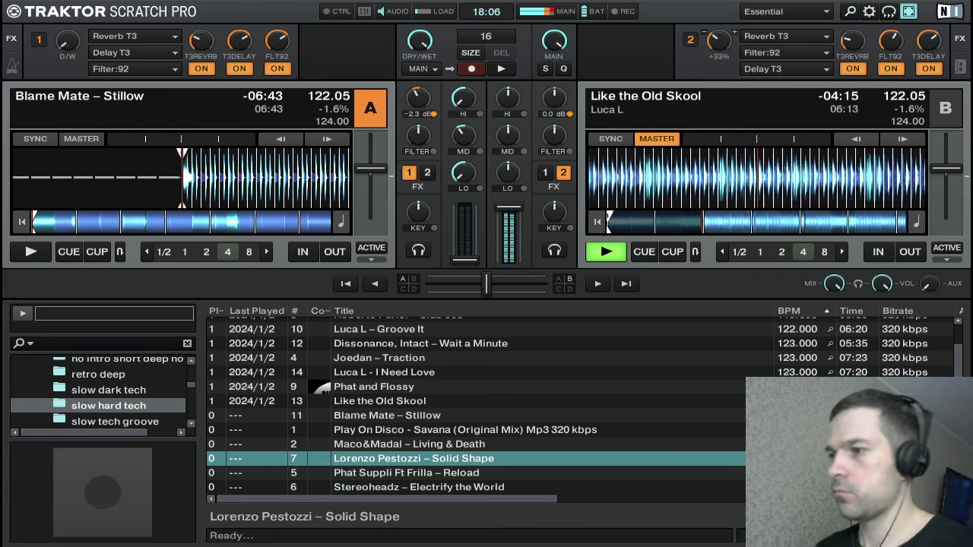
drag(718, 41, 718, 48)
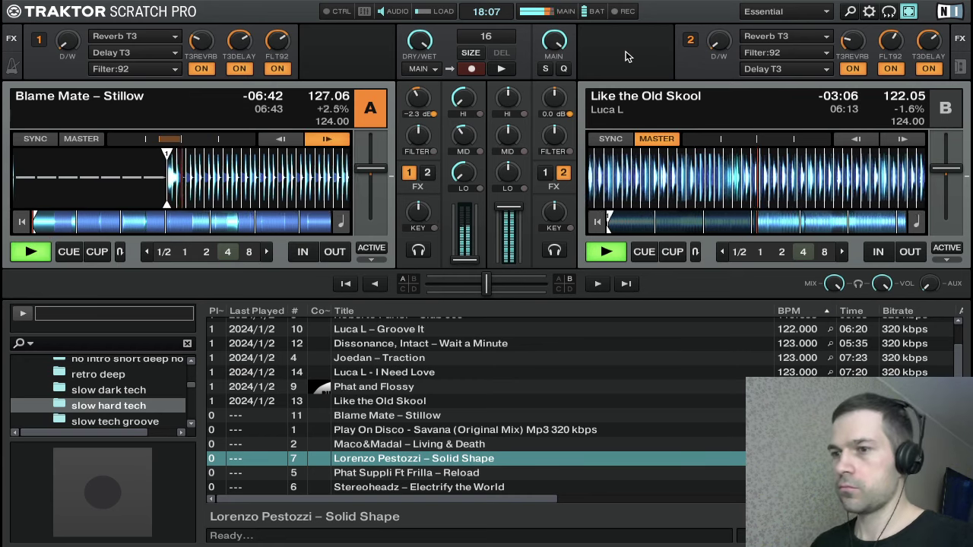
- Bring in Blame Mate – Stillow on deck A by opening its channel fader fully
drag(477, 259, 479, 235)
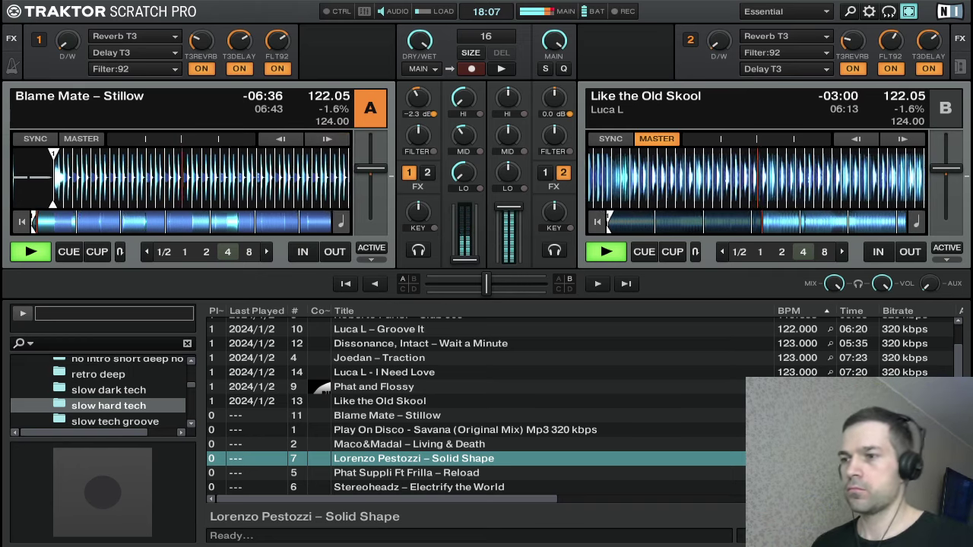
drag(465, 260, 507, 260)
drag(506, 261, 469, 208)
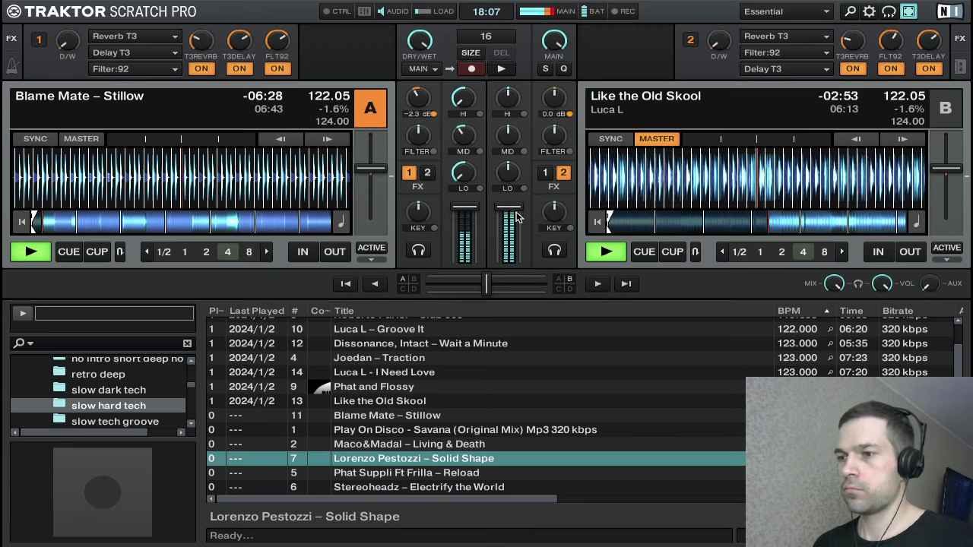
drag(501, 260, 496, 207)
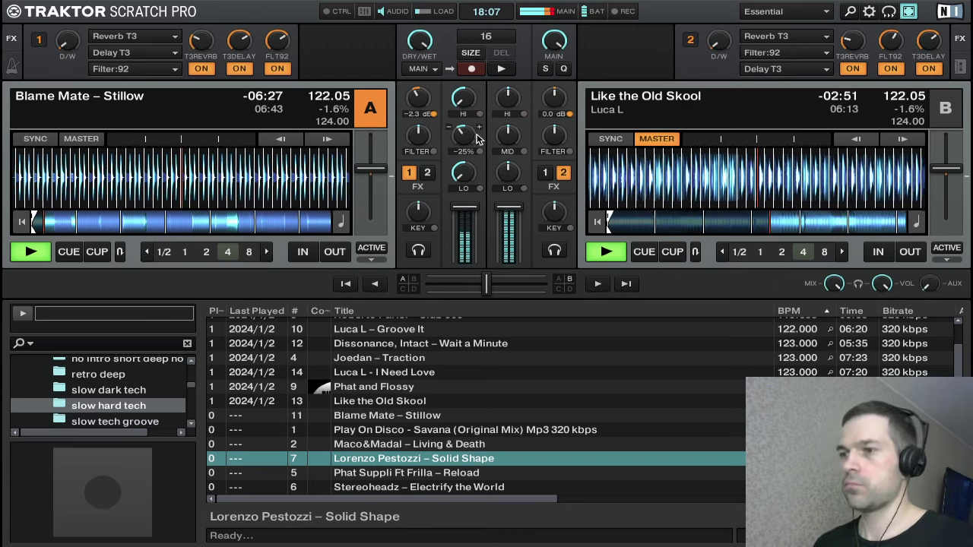
- Gradually restore deck A's high and mid EQs to neutral
mouse_move(460, 102)
mouse_down()
mouse_move(461, 81)
mouse_move(458, 104)
mouse_up()
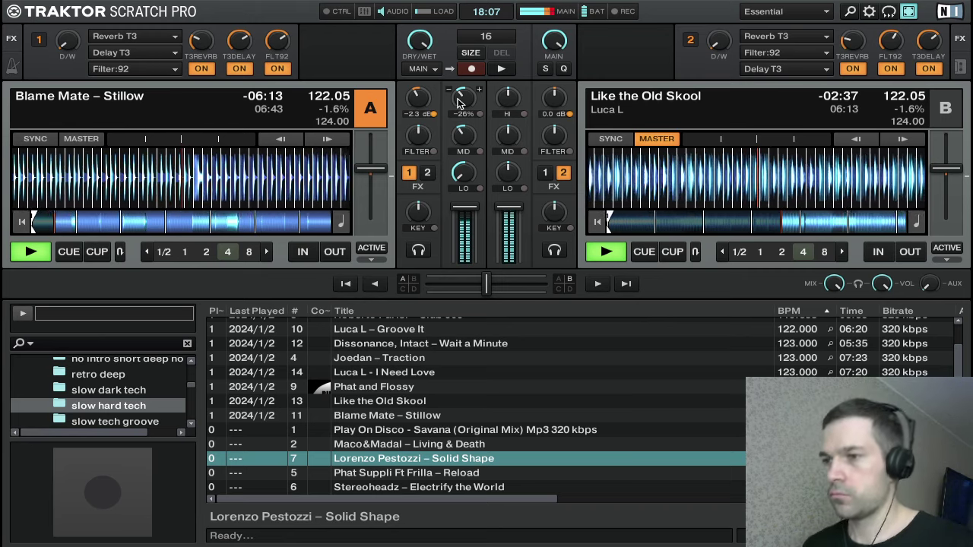
double_click(461, 101)
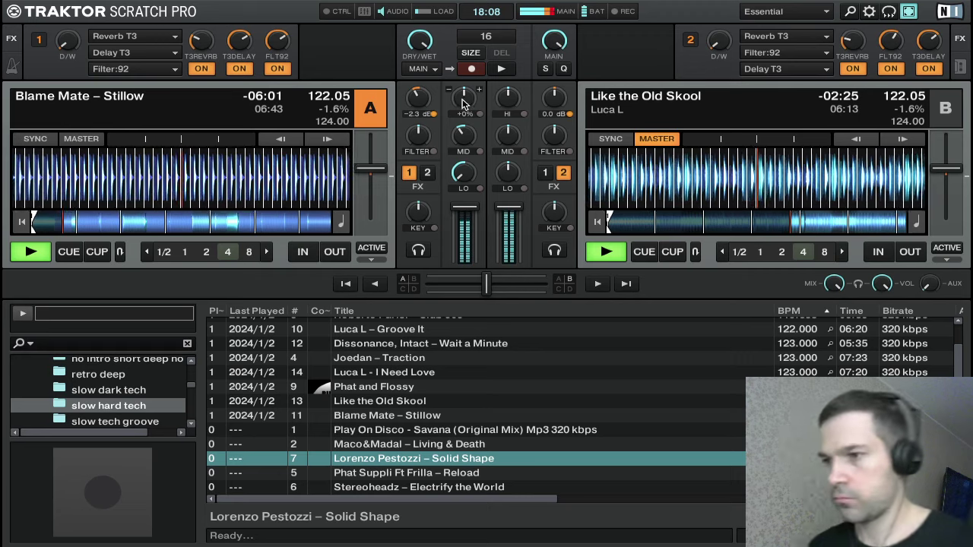
mouse_move(462, 149)
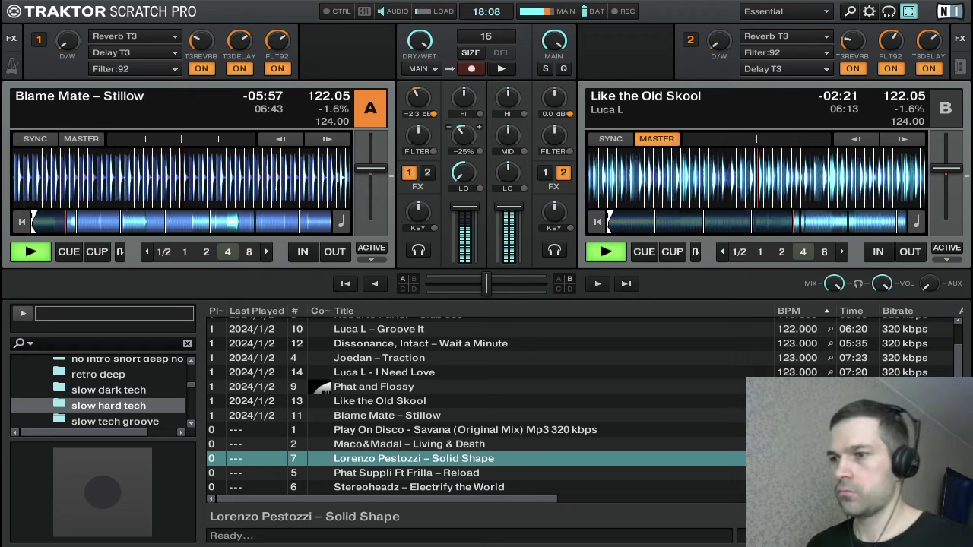
double_click(468, 138)
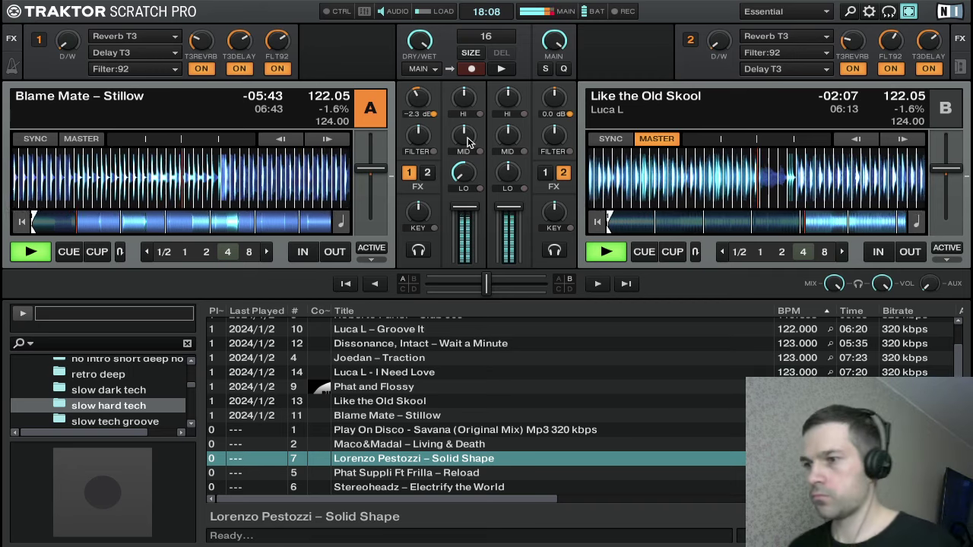
- Swap the bass from deck B to deck A, and reduce deck B's mids and highs with deck A's gain at 0.0 dB
drag(477, 167, 473, 187)
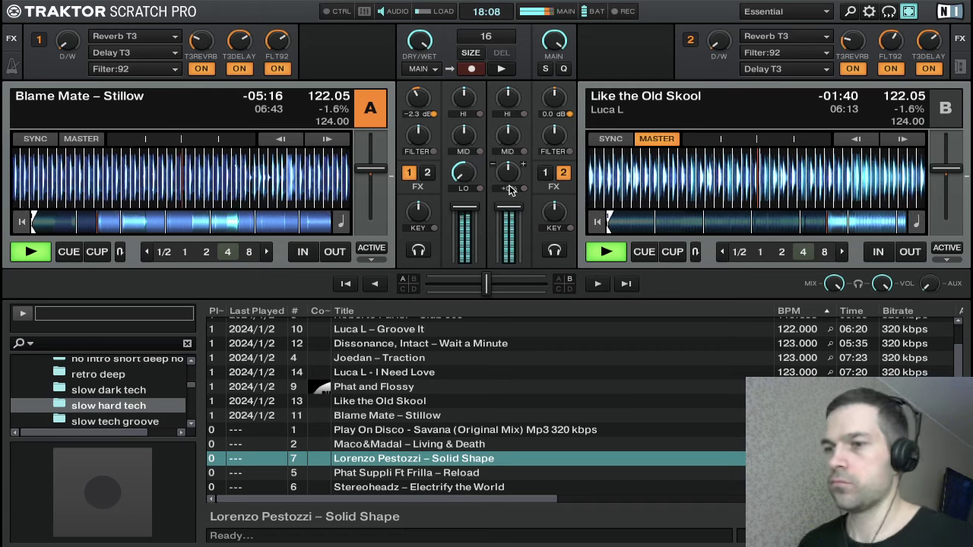
drag(469, 182, 509, 216)
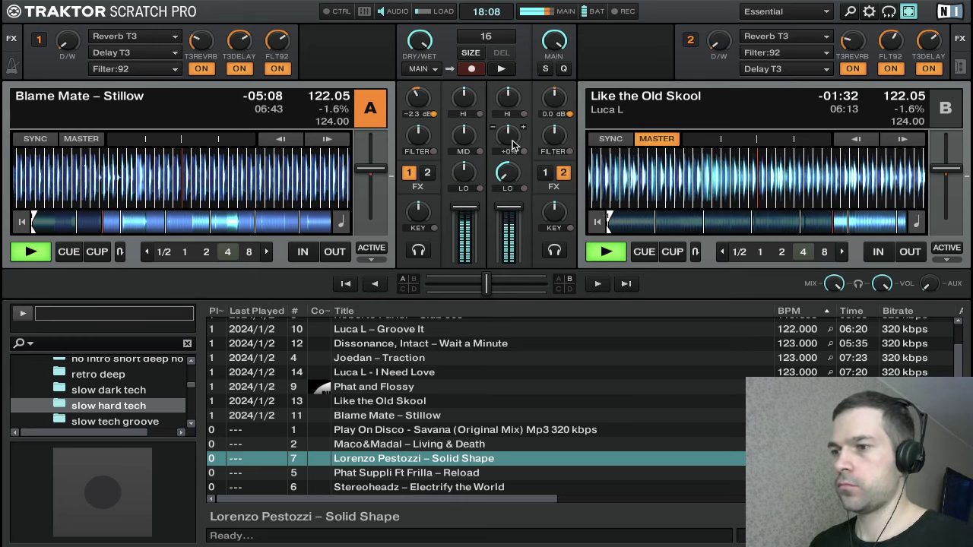
drag(509, 137, 508, 146)
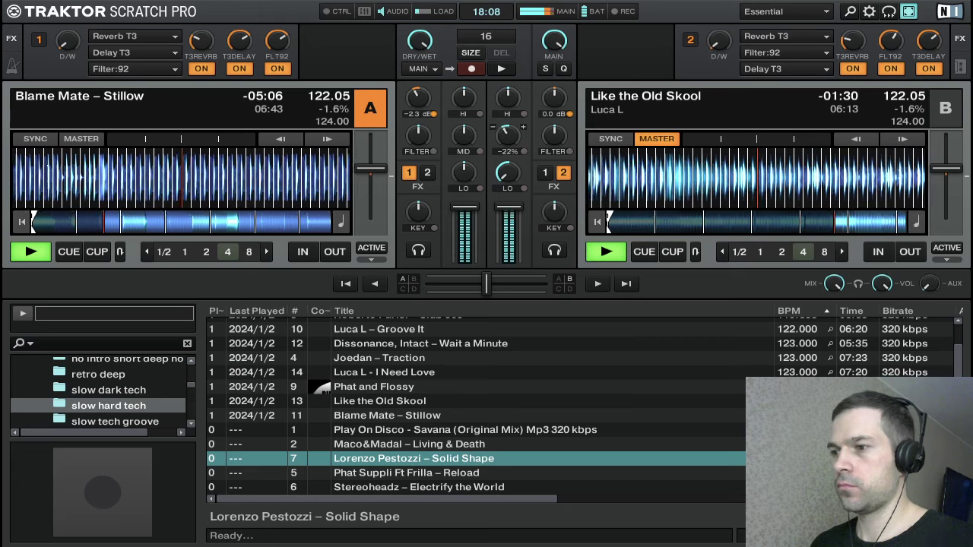
drag(508, 97, 507, 102)
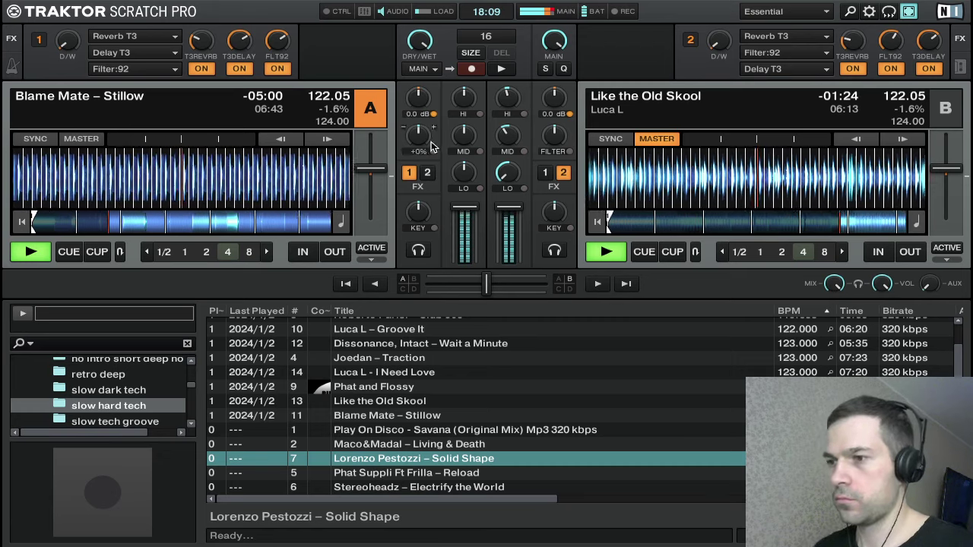
drag(505, 130, 505, 134)
drag(508, 101, 508, 141)
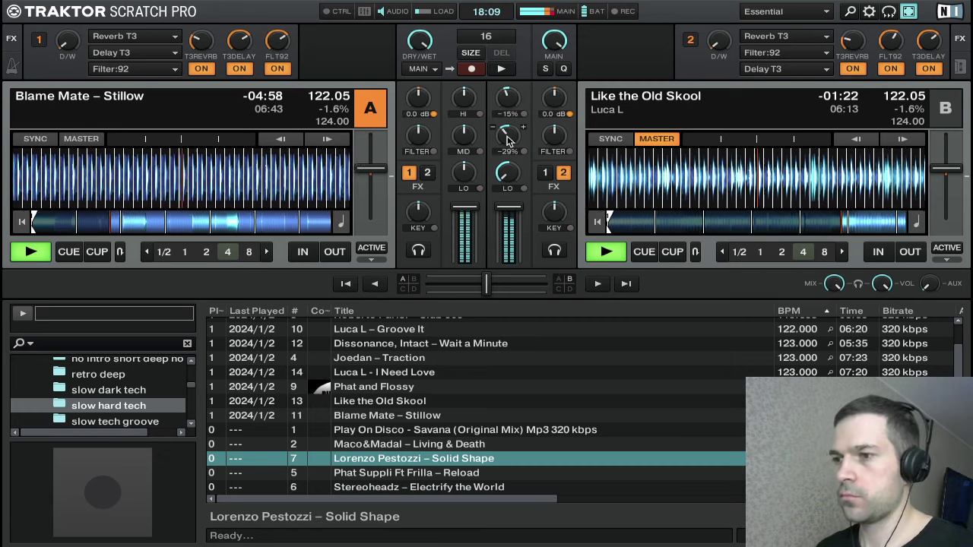
drag(508, 100, 512, 134)
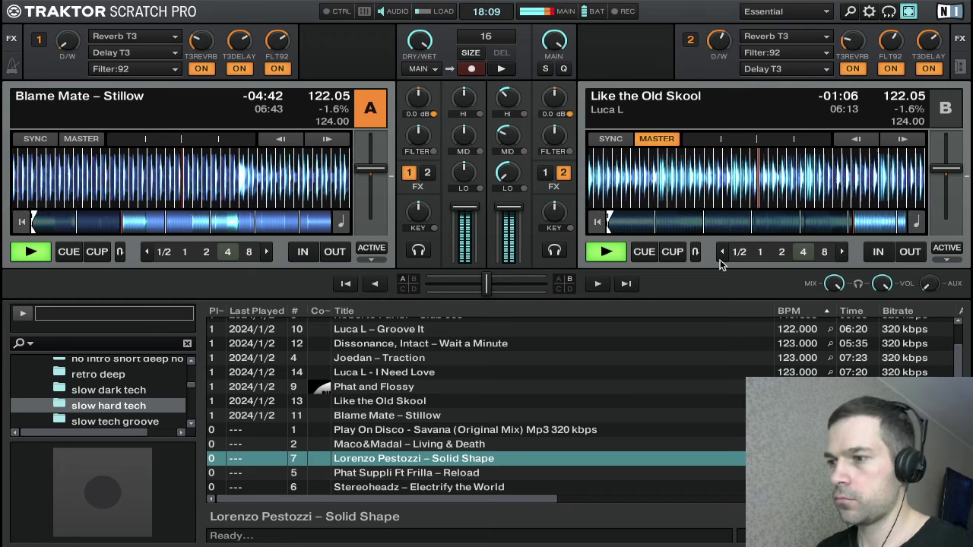
- Fade out Like the Old Skool on deck B over a half-beat loop while raising FX unit 2's dry/wet to 100% and its reverb amount
click(764, 255)
click(739, 252)
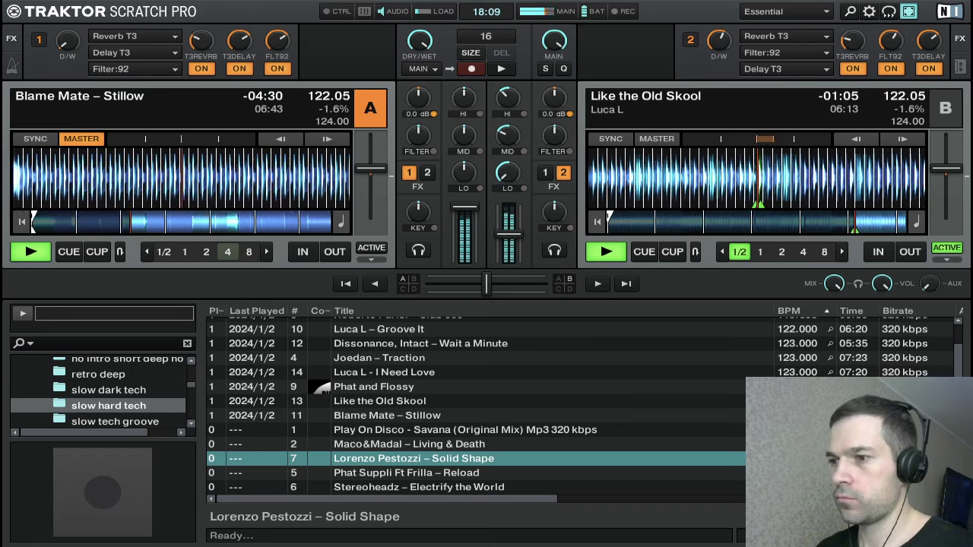
drag(514, 217, 510, 239)
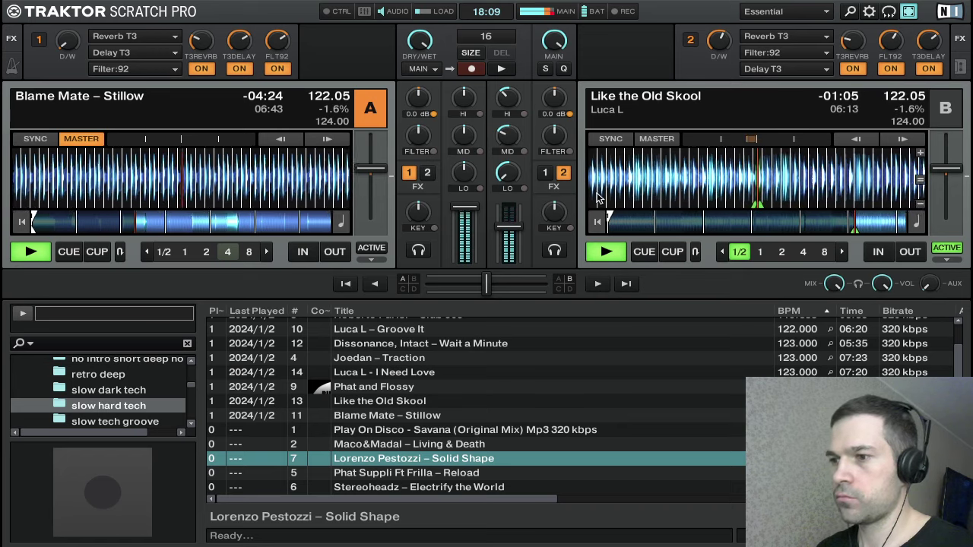
drag(517, 231, 517, 224)
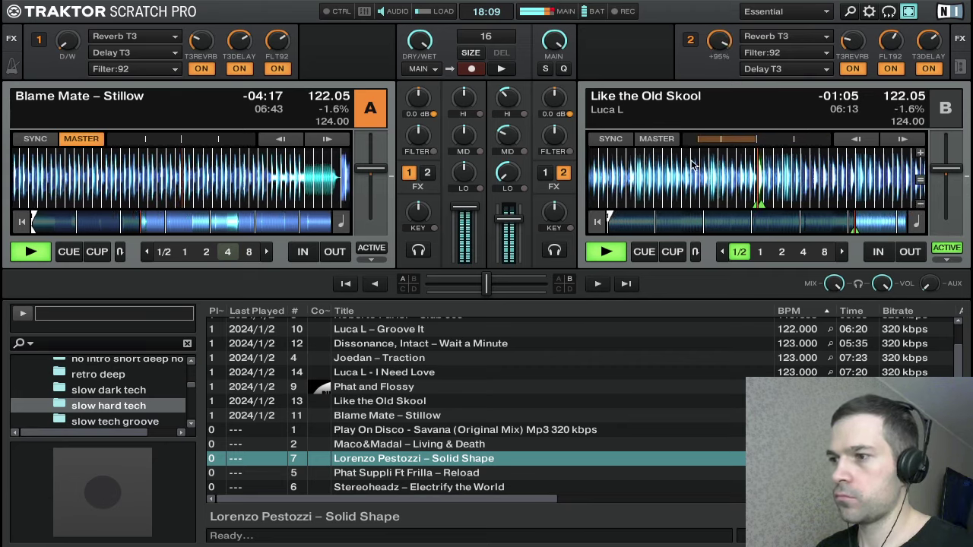
drag(712, 44, 711, 30)
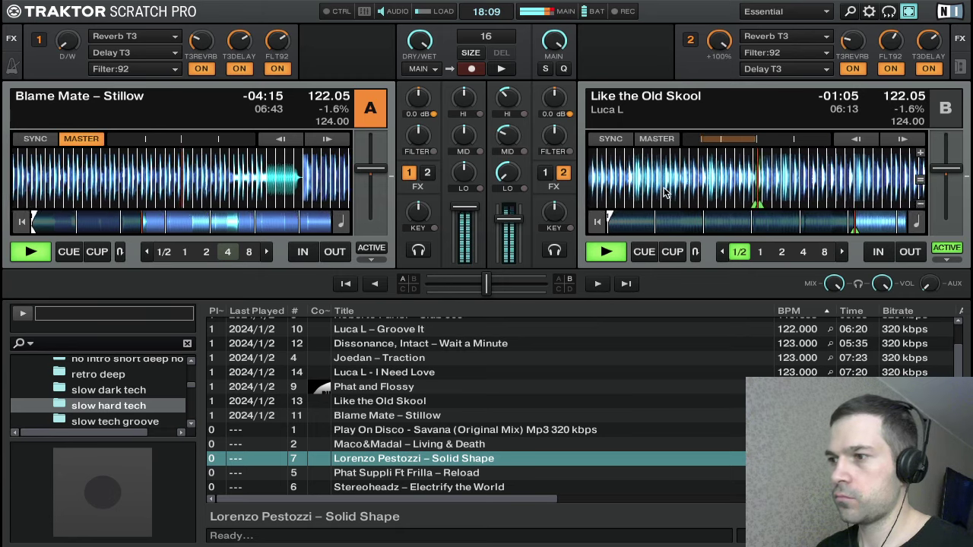
drag(852, 44, 852, 32)
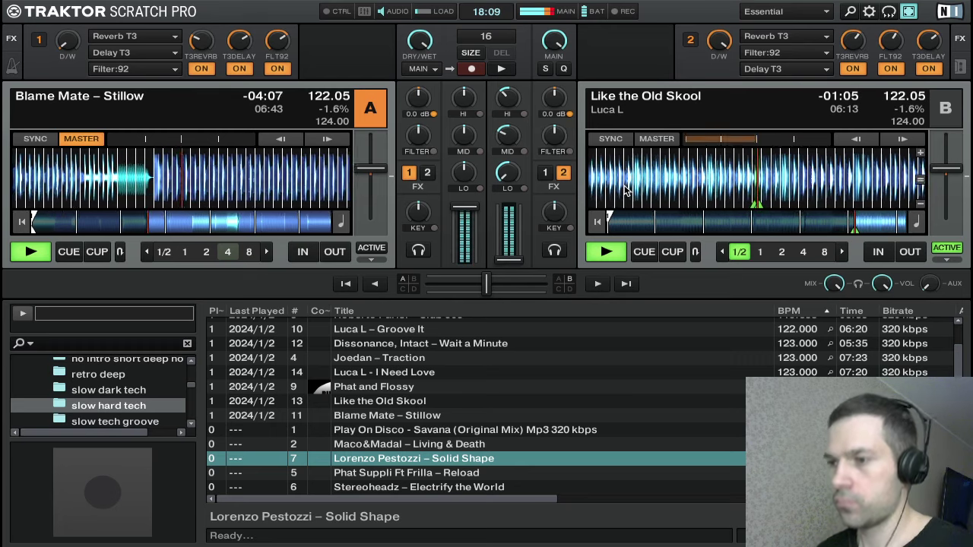
- Cut deck B's high EQ, release its half-beat loop and stop the deck
click(723, 251)
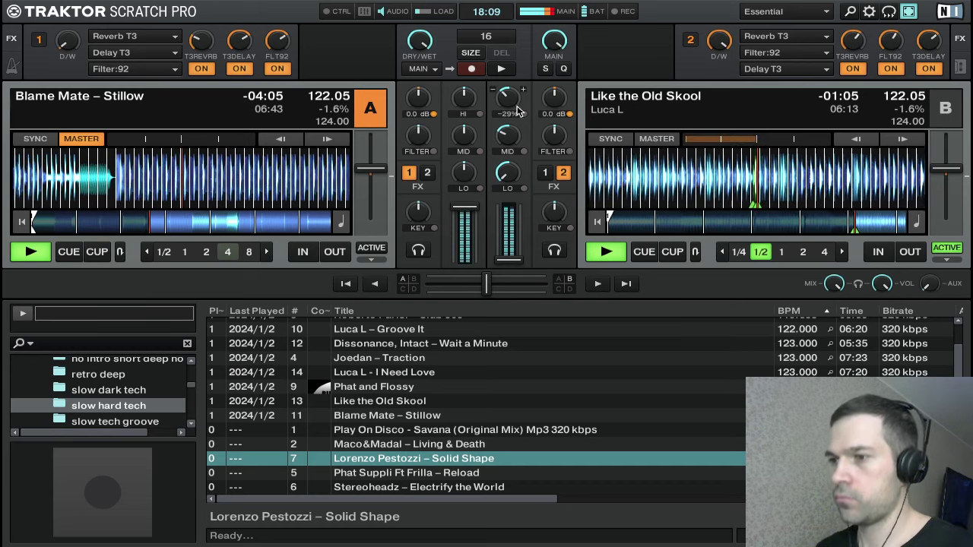
drag(515, 105, 517, 129)
click(756, 254)
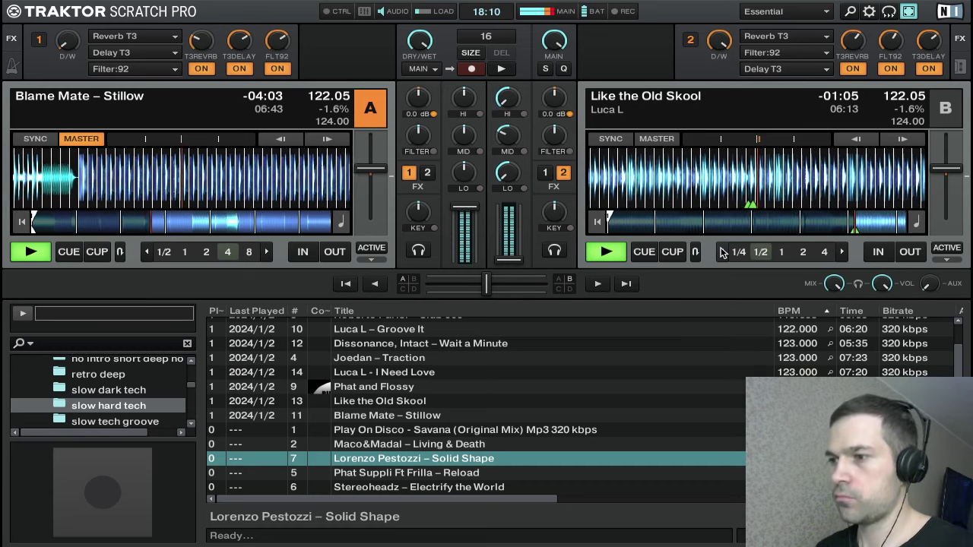
key(k)
- Browse the unplayed tracks to Living & Death and raise deck A's tempo to 122.36 BPM
key(ctrl+Right)
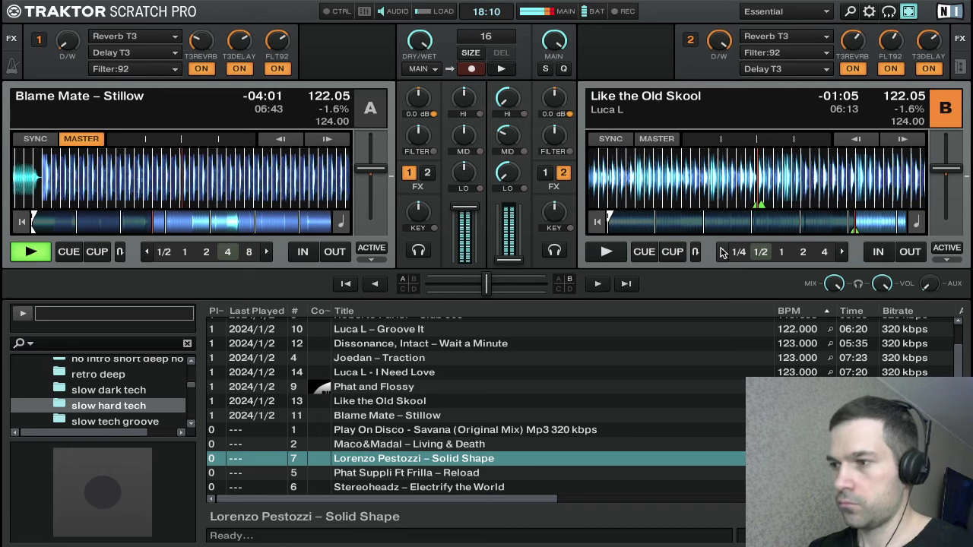
key(Down)
key(Down)
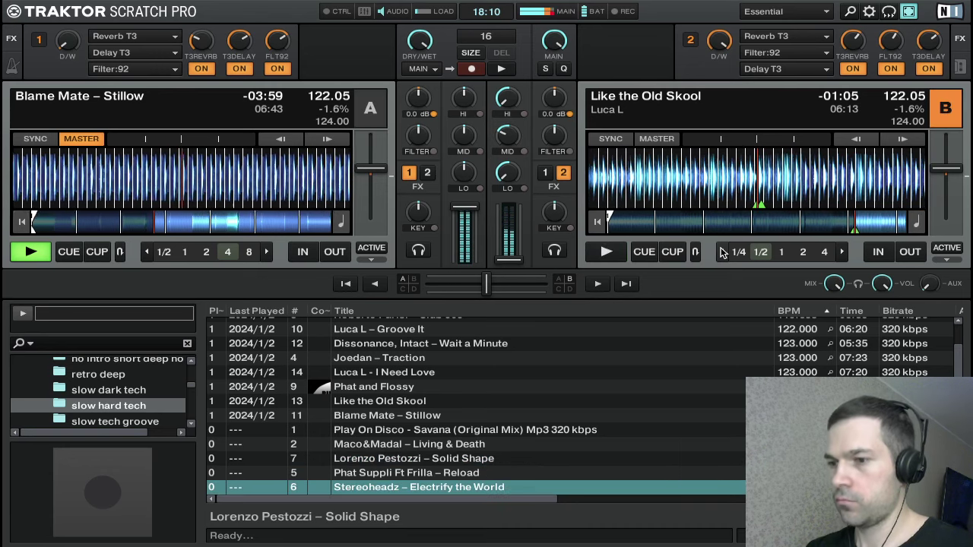
key(Up)
key(Up)
key(Up)
key(ctrl+Left)
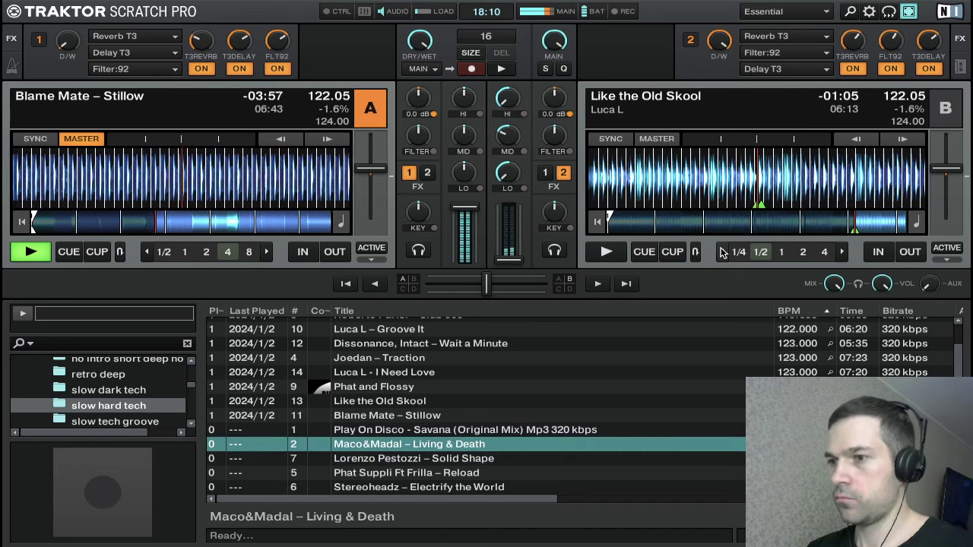
key(equal)
key(plus)
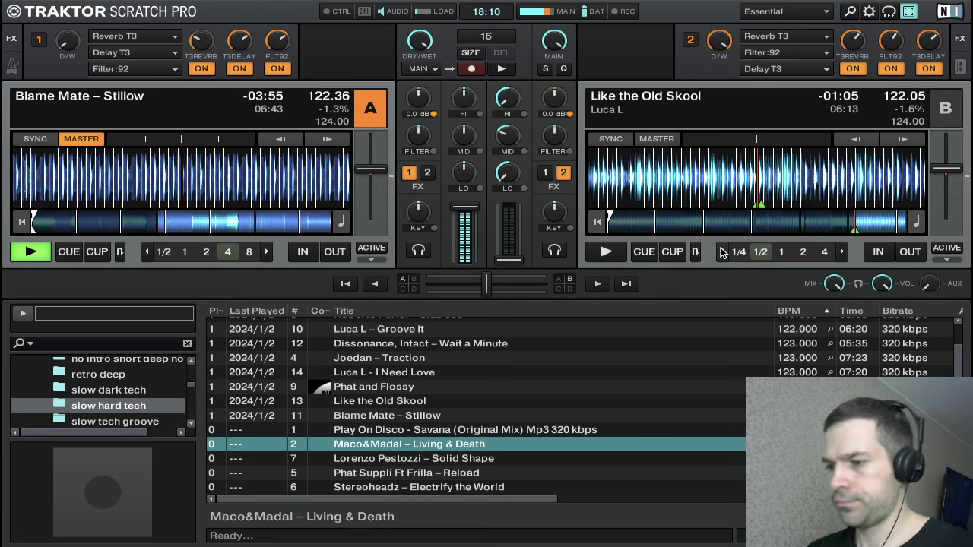
- Load Play On Disco - Savana (Original Mix) onto deck B and match its tempo to deck A at 122.36 BPM
key(Right)
key(Down)
key(Down)
key(Down)
key(Up)
key(Up)
key(Up)
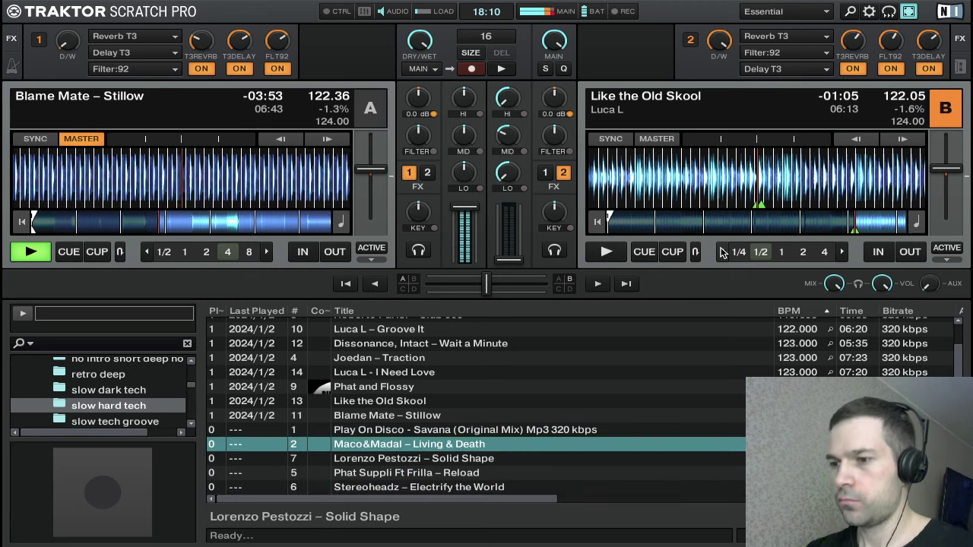
key(Up)
key(ctrl+Right)
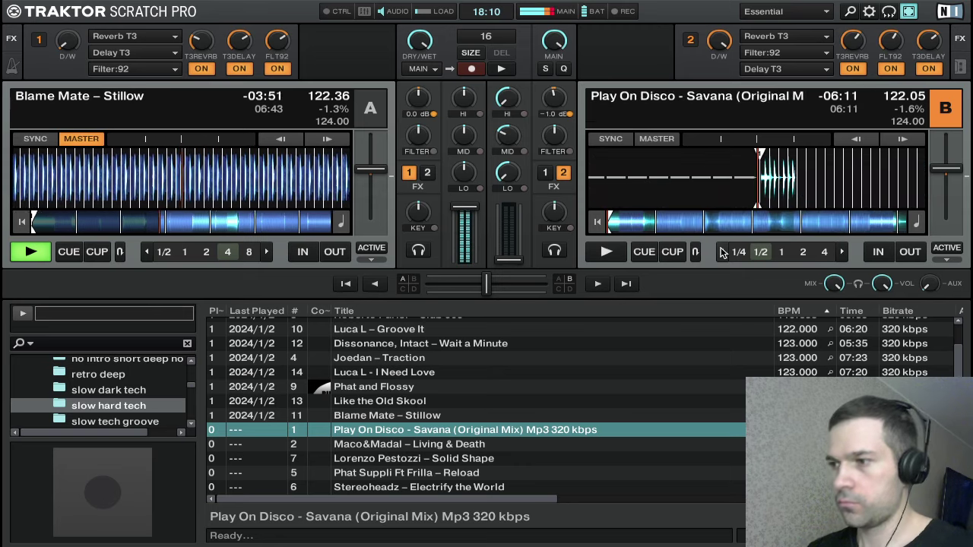
key(Down)
key(Down)
key(s)
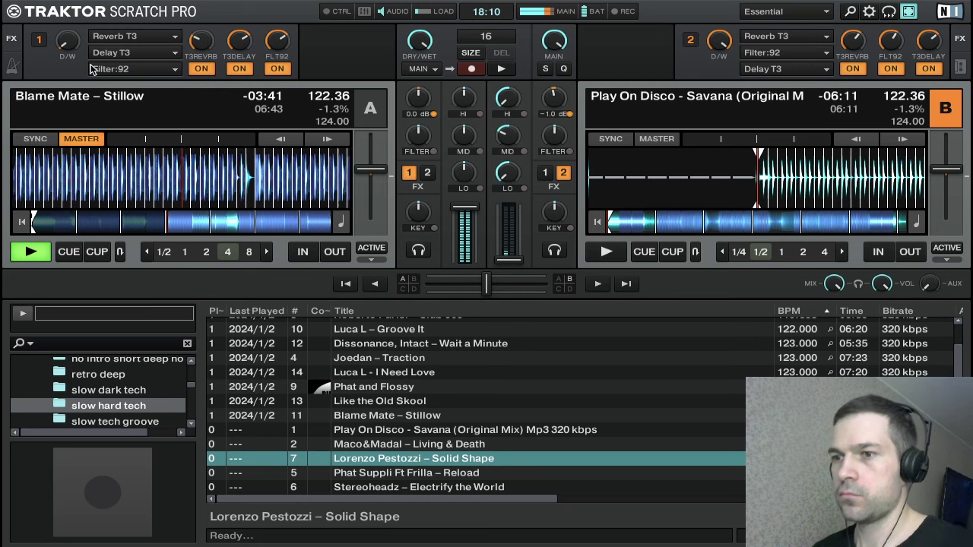
- Sweep FX unit 1's dry/wet on deck A up to 68% for the break and bring it back to zero
drag(69, 45, 149, 65)
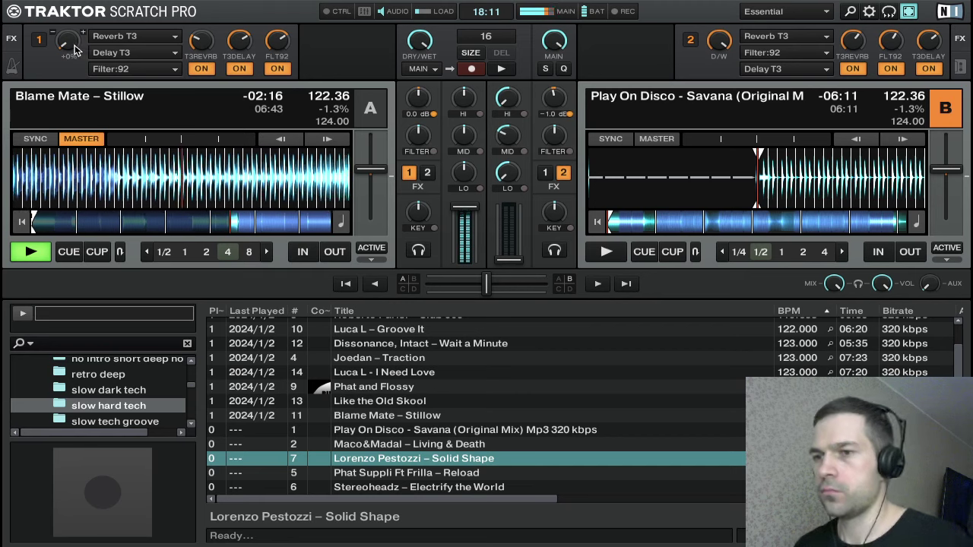
scroll(67, 43, up, 3)
mouse_move(67, 44)
mouse_down()
mouse_move(65, 29)
mouse_move(71, 57)
mouse_move(71, 48)
mouse_up()
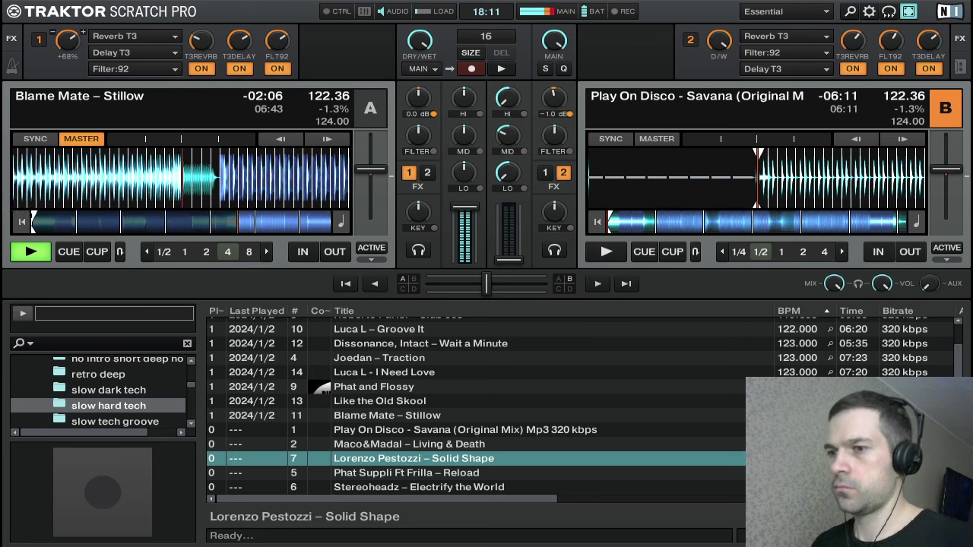
drag(71, 44, 32, 212)
- Start Play On Disco on deck B and open its channel fader fully, sweeping FX unit 2's dry/wet to 100% and back to zero
key(k)
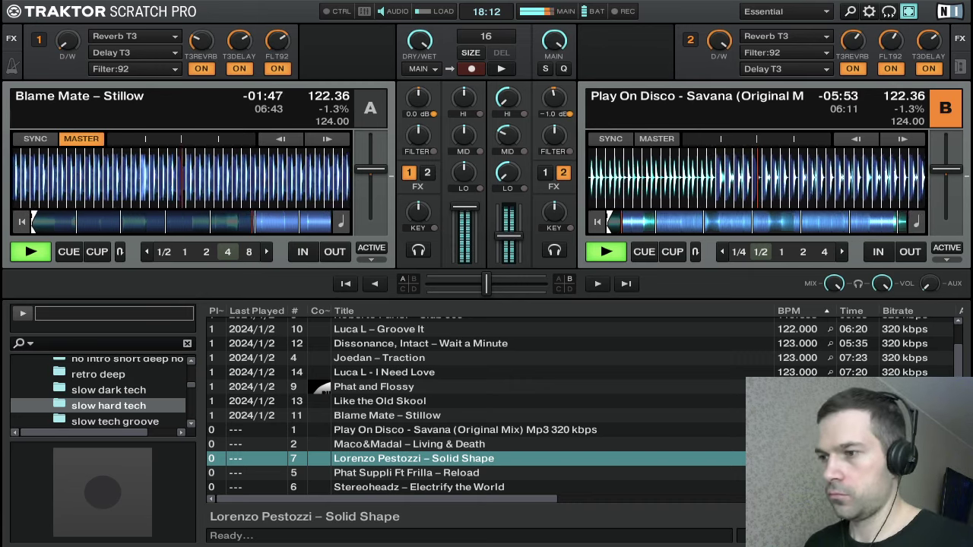
double_click(721, 41)
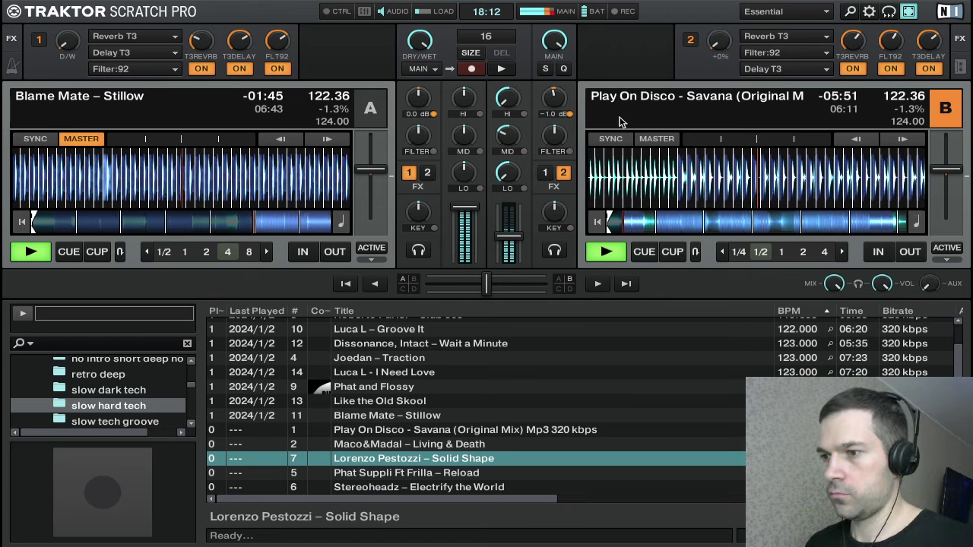
drag(518, 228, 518, 220)
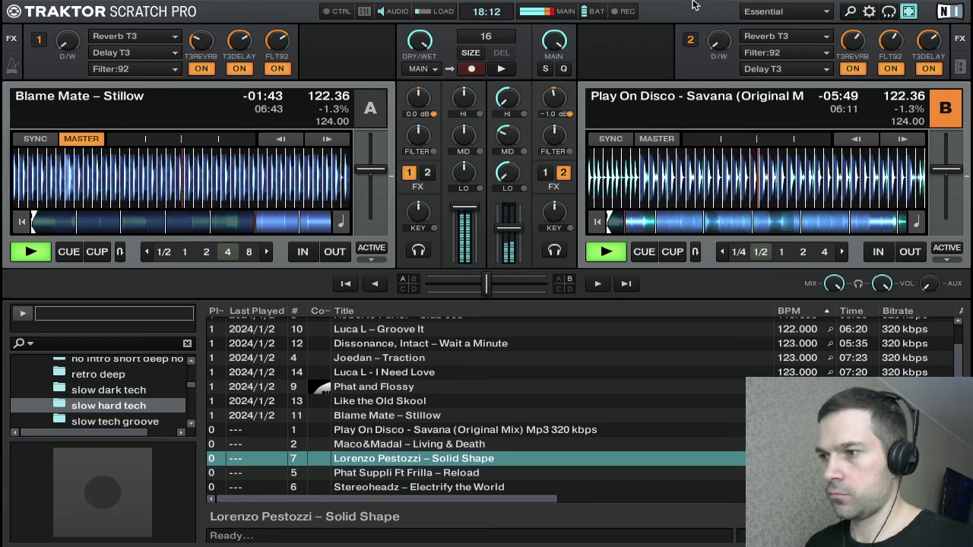
mouse_move(709, 38)
mouse_down()
mouse_move(709, 21)
mouse_move(709, 46)
mouse_up()
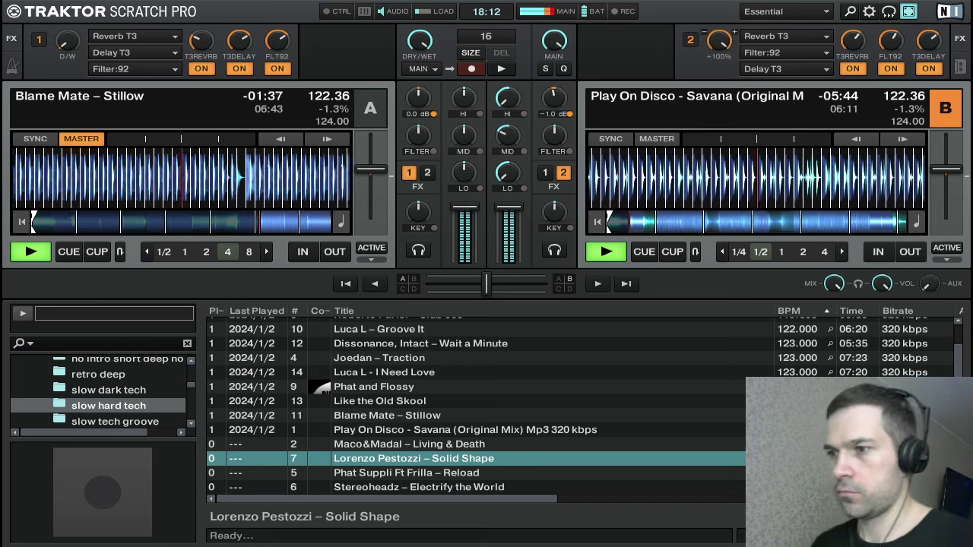
drag(719, 55, 720, 54)
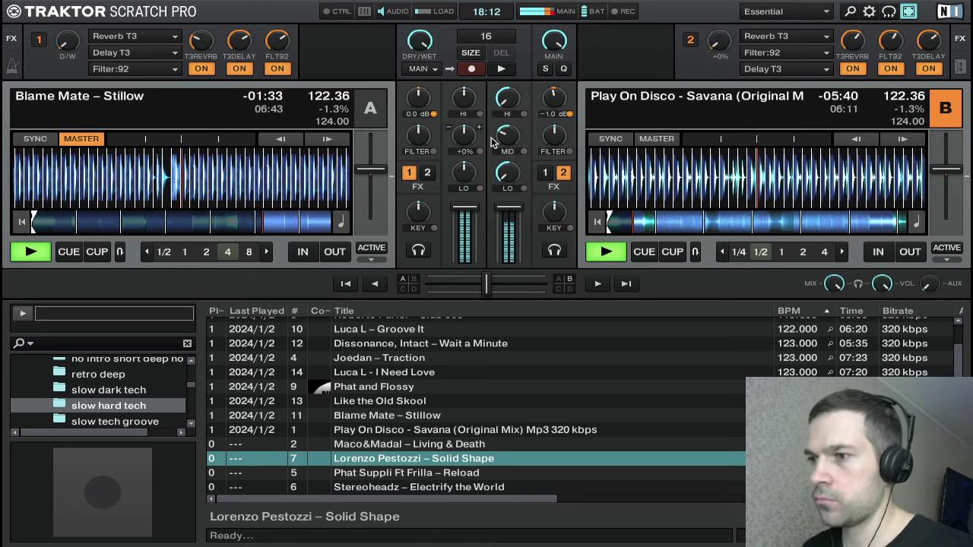
- Raise deck B's high EQ to -22% and its mid EQ to -33%, with its gain at 0.0 dB
drag(507, 98, 510, 105)
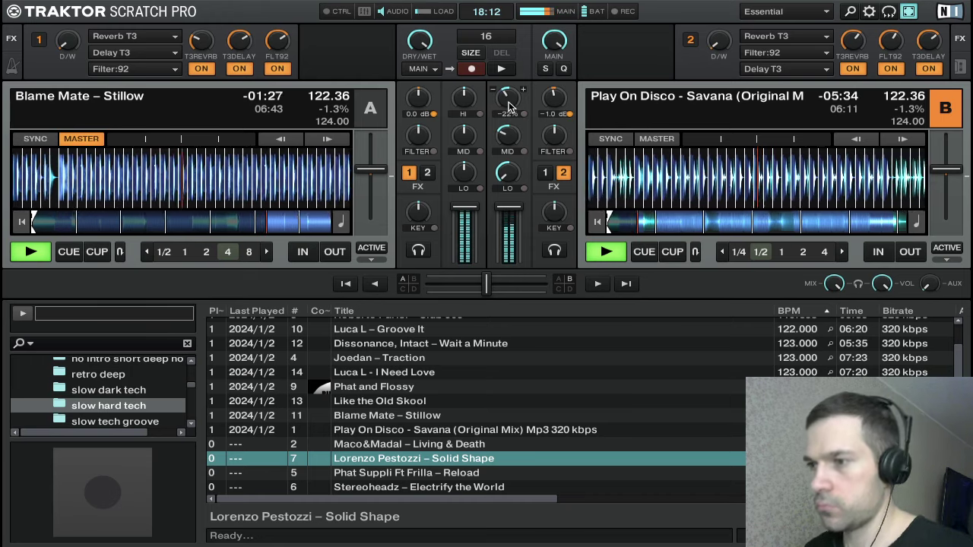
drag(498, 141, 498, 139)
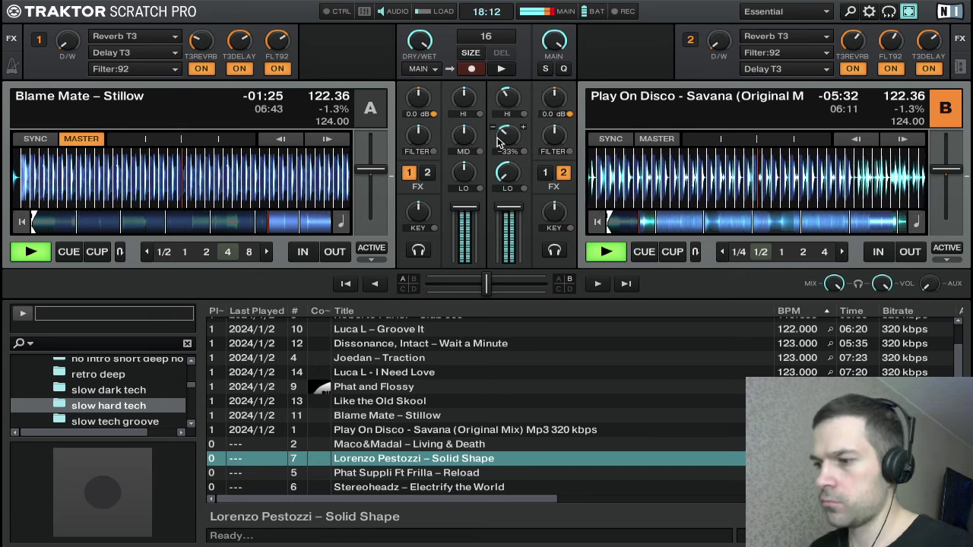
key(XF86AudioRaiseVolume)
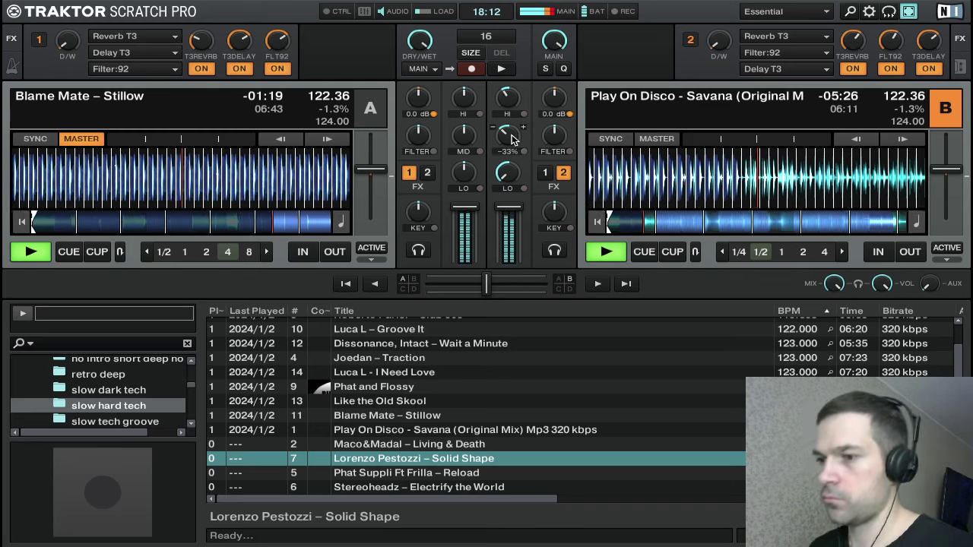
- Swap the bass from deck A to deck B with deck B's EQs at neutral, and fade out deck A with its mids reduced
double_click(517, 135)
mouse_move(514, 102)
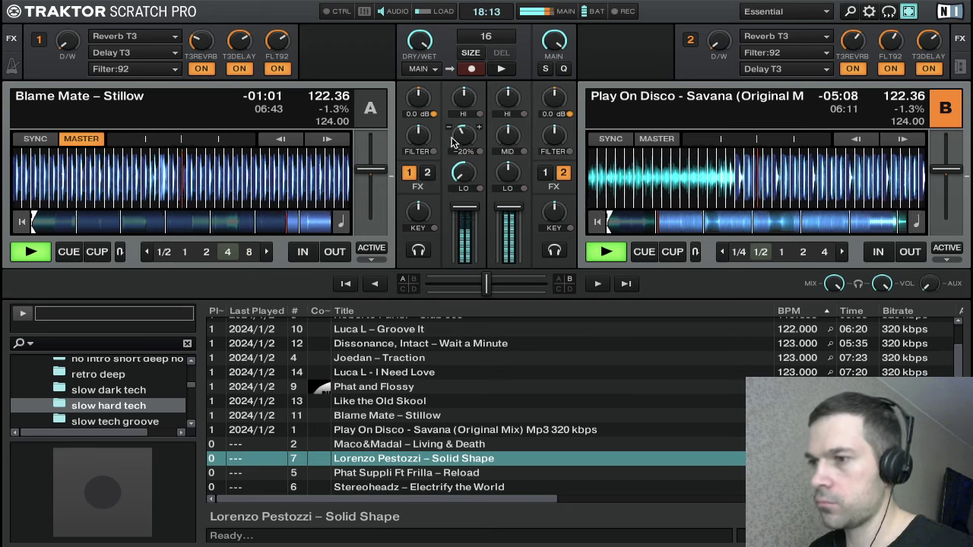
drag(464, 133, 464, 138)
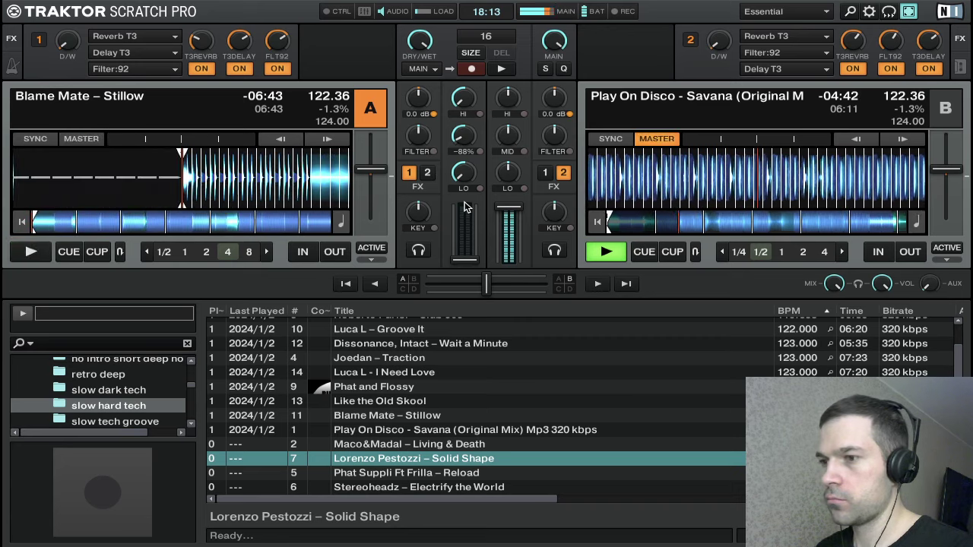
- Load Maco&Madal – Living & Death onto deck A and move the playlist selection to Solid Shape
key(Down)
key(Down)
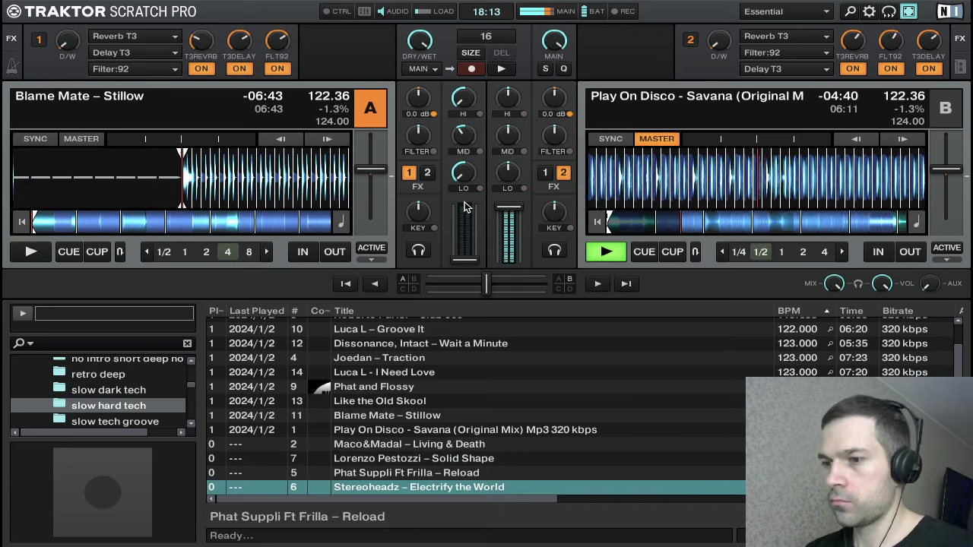
key(Up)
key(Up)
key(Up)
key(ctrl+Left)
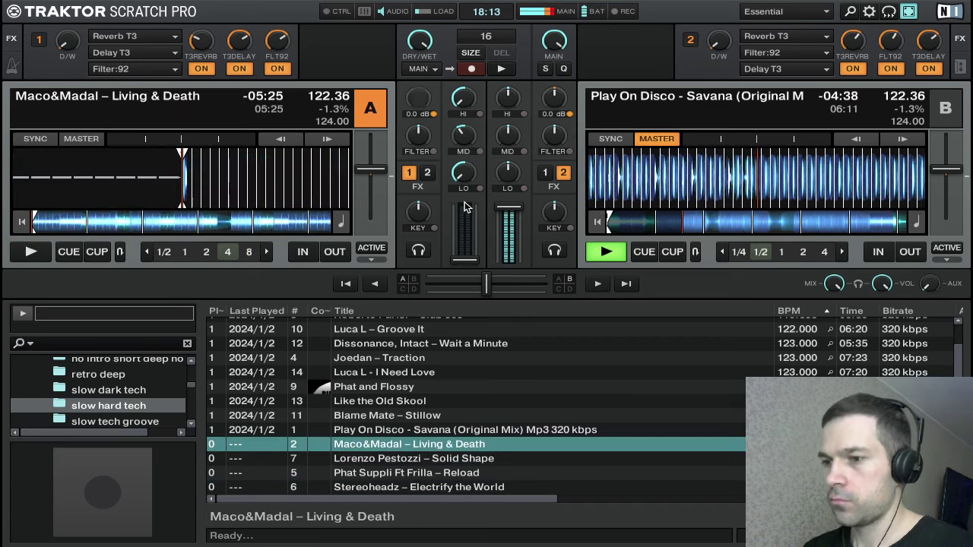
key(Down)
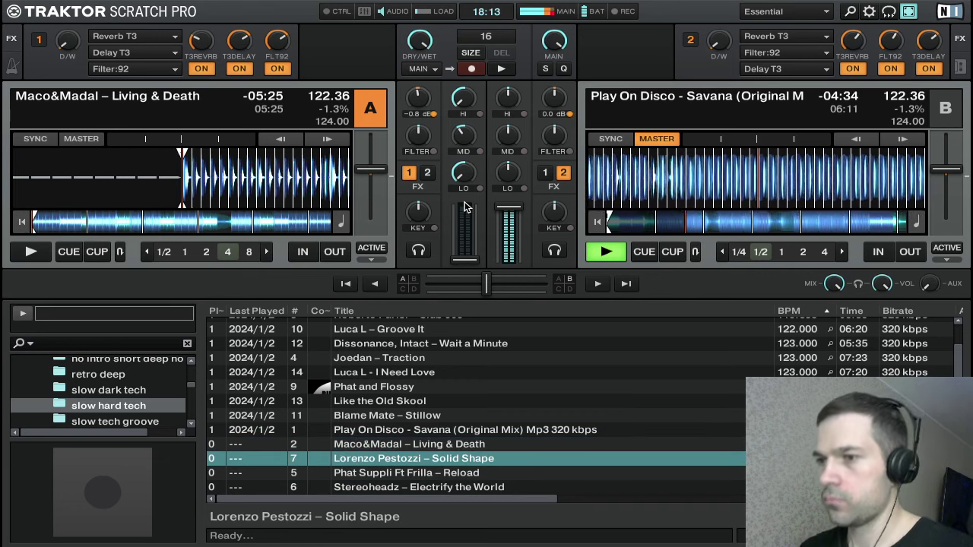
- Cue the opening beat of Living & Death on deck A, start the deck and open its channel fader fully
key(q)
key(q)
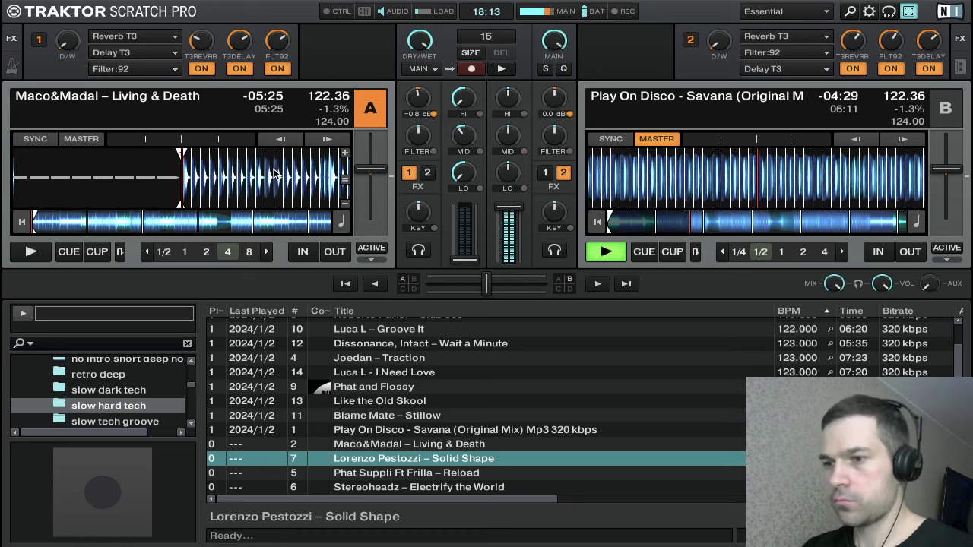
key(q)
key(q)
key(q)
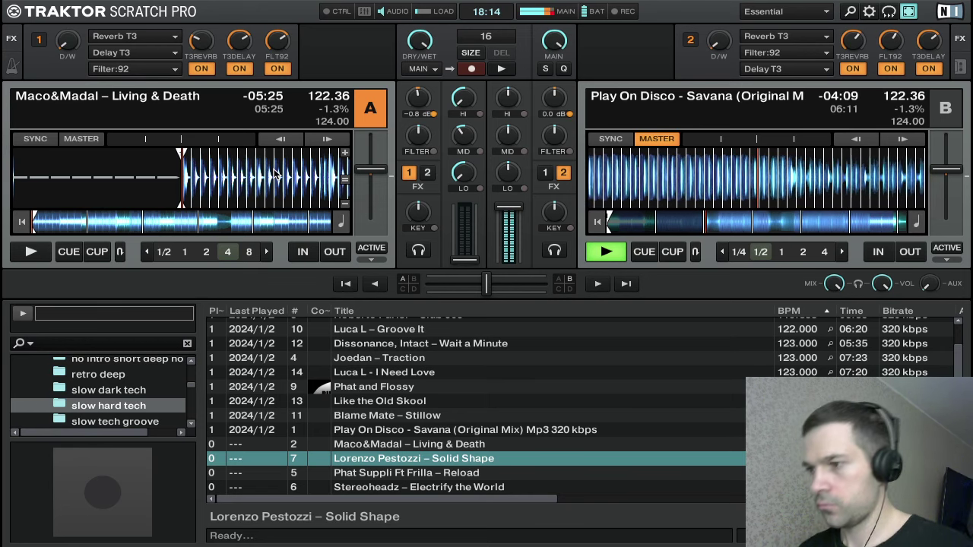
key(d)
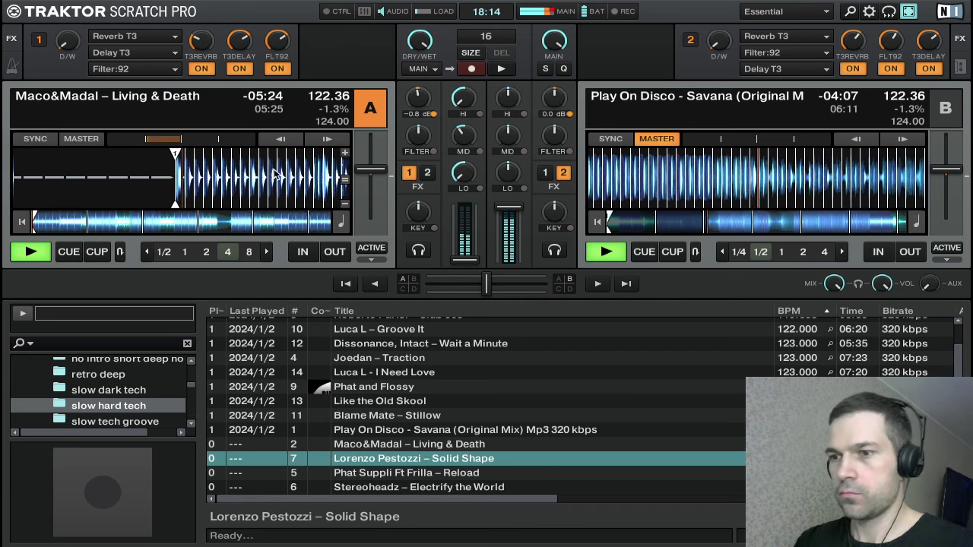
key(Right)
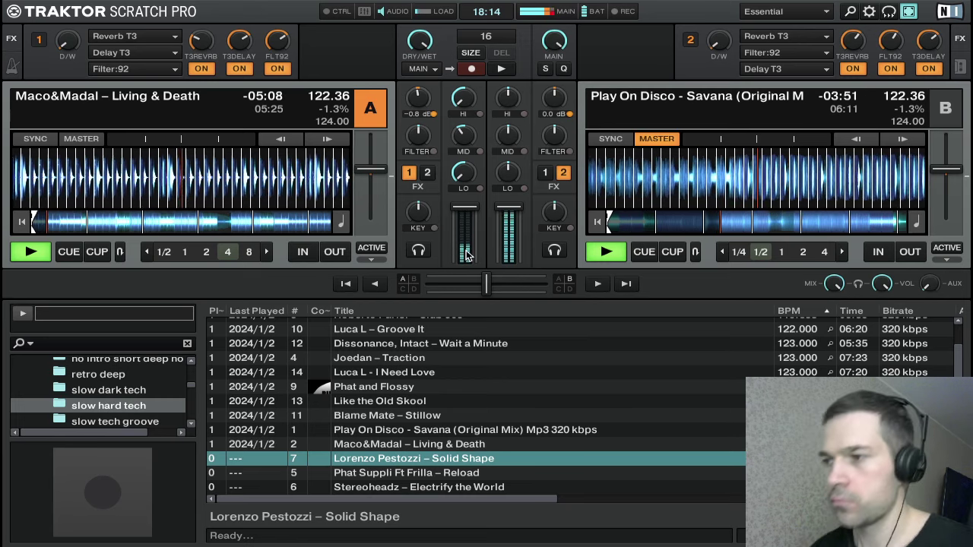
- Select Phat Suppli Ft Frilla – Reload in the playlist and raise deck A's high EQ to -24%
key(Down)
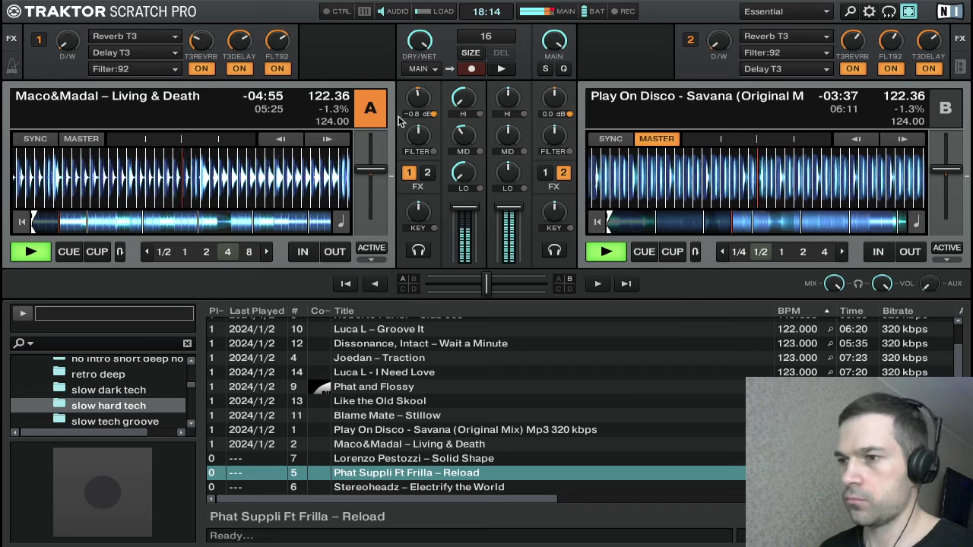
mouse_move(463, 103)
mouse_down()
mouse_move(463, 75)
mouse_move(466, 105)
mouse_up()
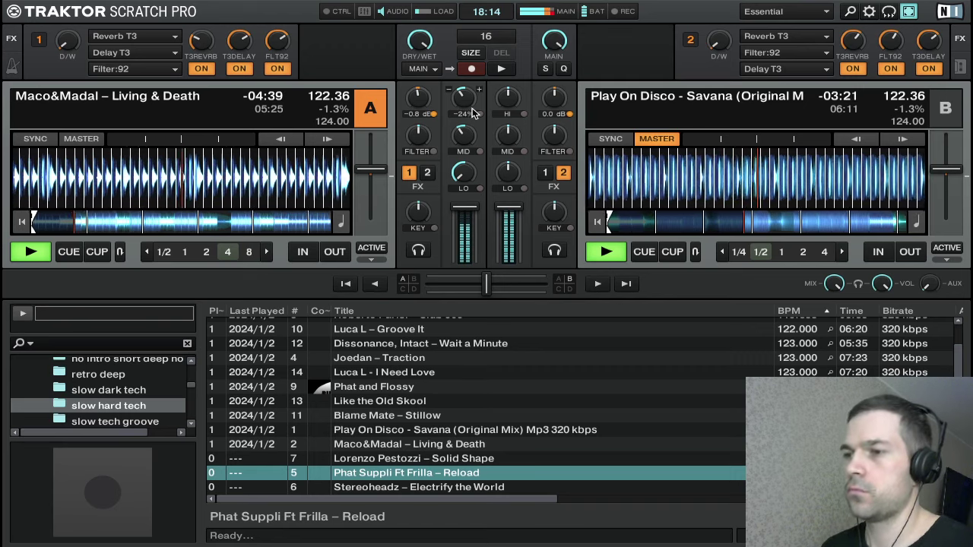
- Return deck A's high and mid EQs to neutral and set its gain to 0.0 dB
drag(473, 112, 466, 102)
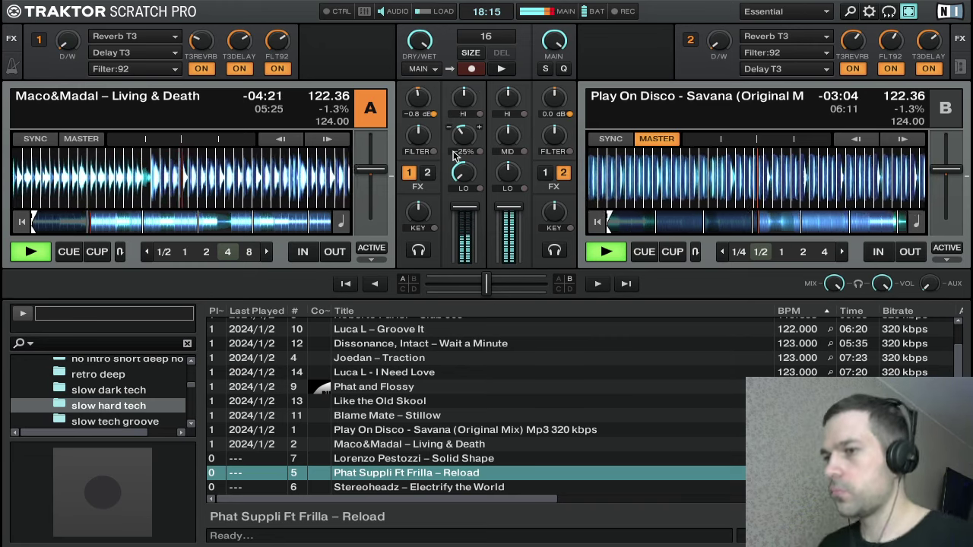
scroll(464, 137, down, 5)
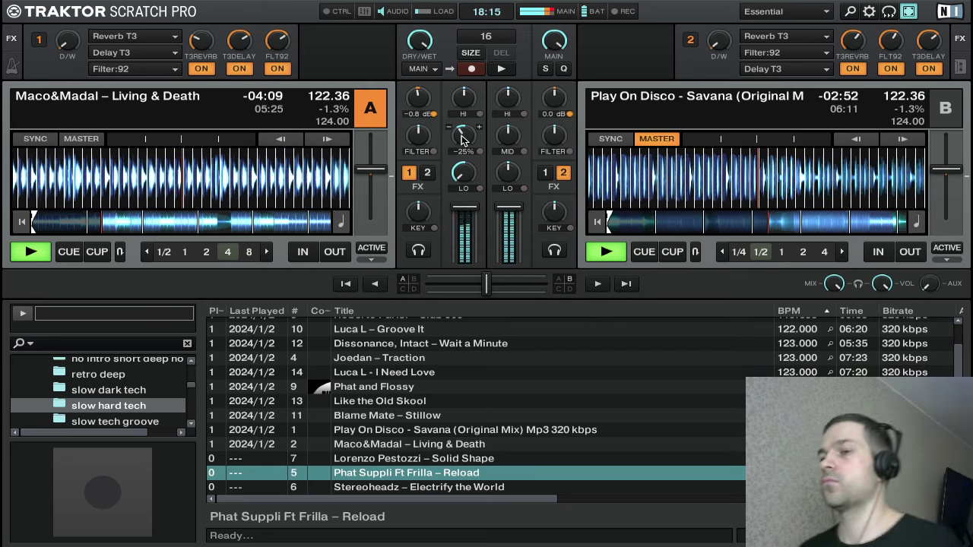
double_click(464, 140)
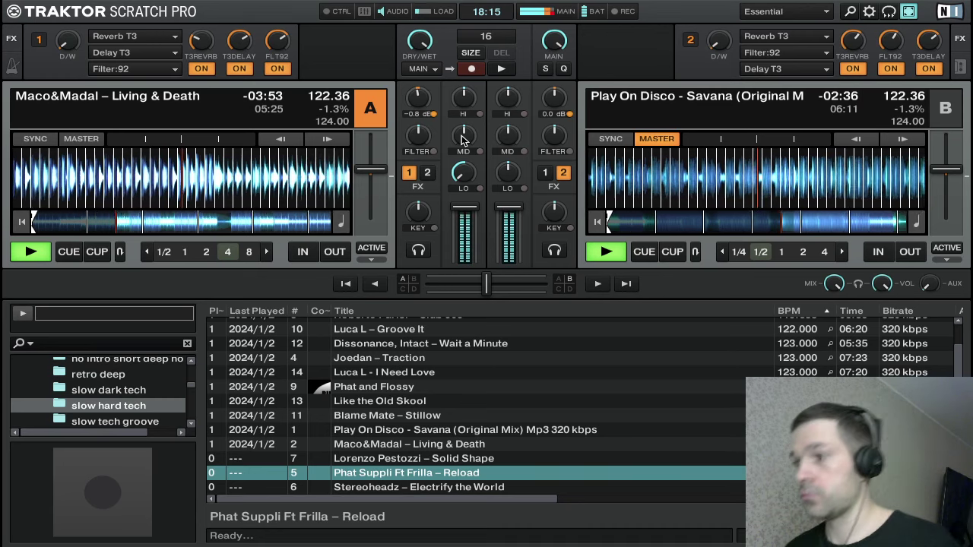
mouse_move(465, 135)
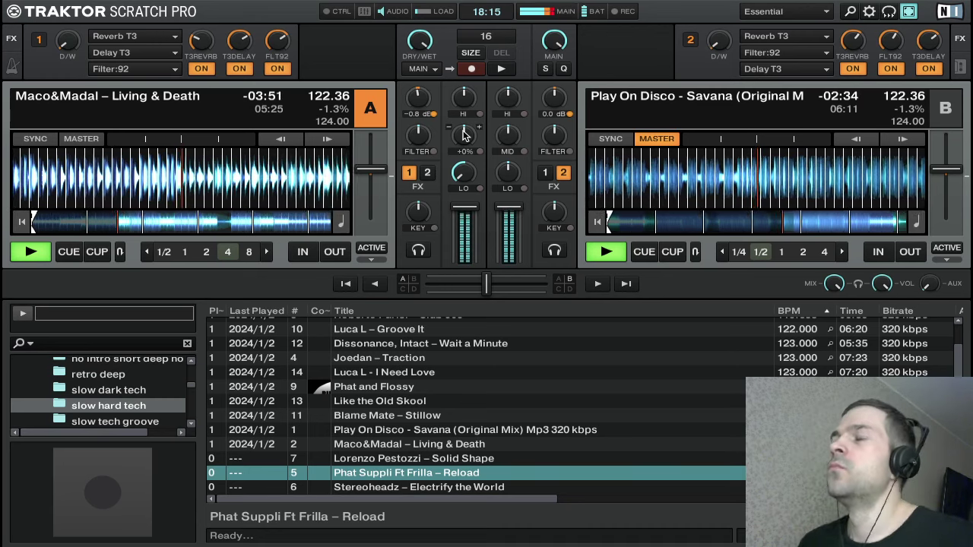
double_click(425, 104)
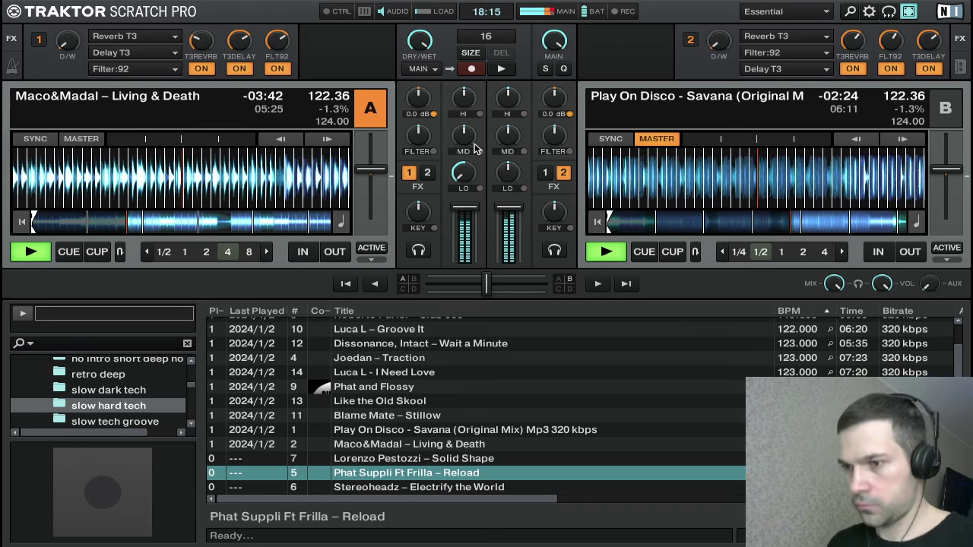
- Swap the bass from deck B to deck A, with deck B's lows at -100% and its mids reduced to -22%
double_click(463, 171)
scroll(517, 141, down, 3)
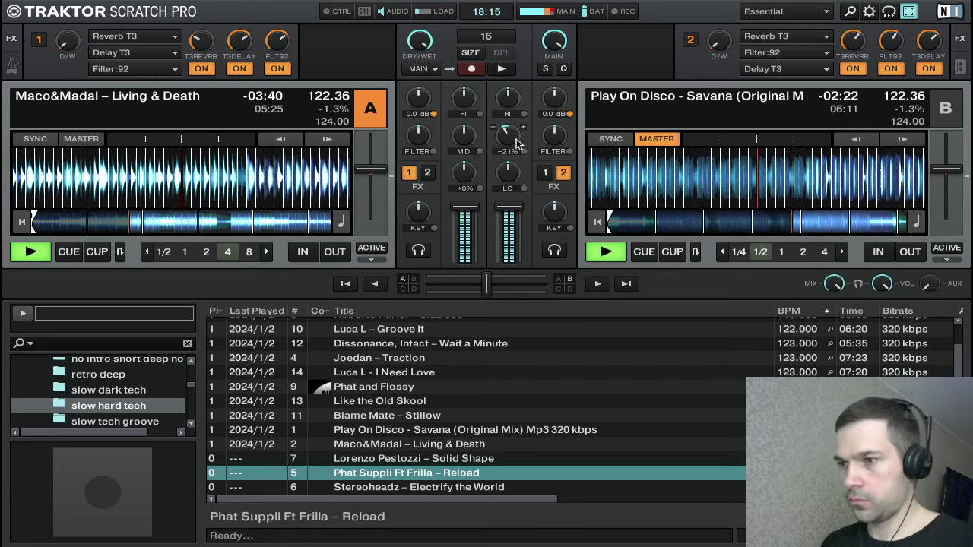
scroll(507, 109, down, 3)
scroll(513, 147, down, 1)
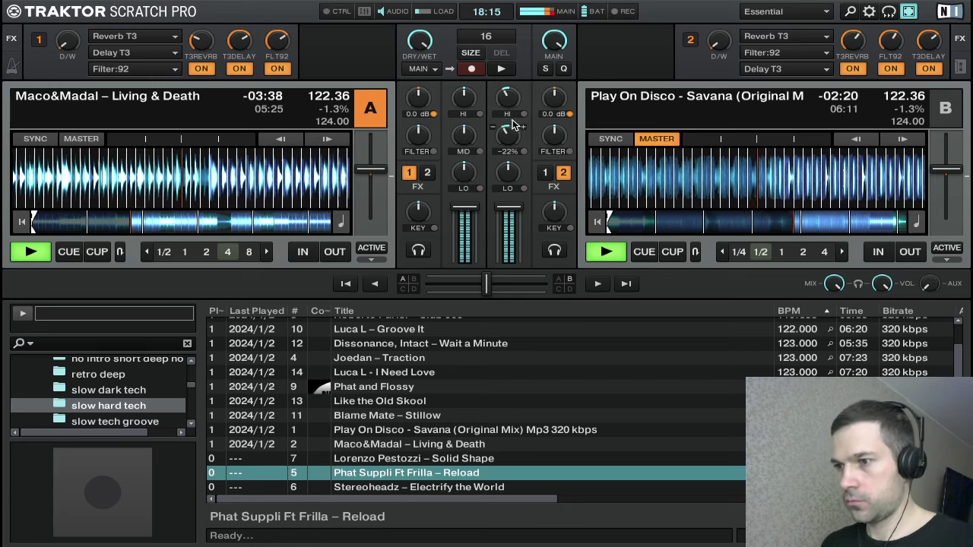
drag(521, 175, 522, 213)
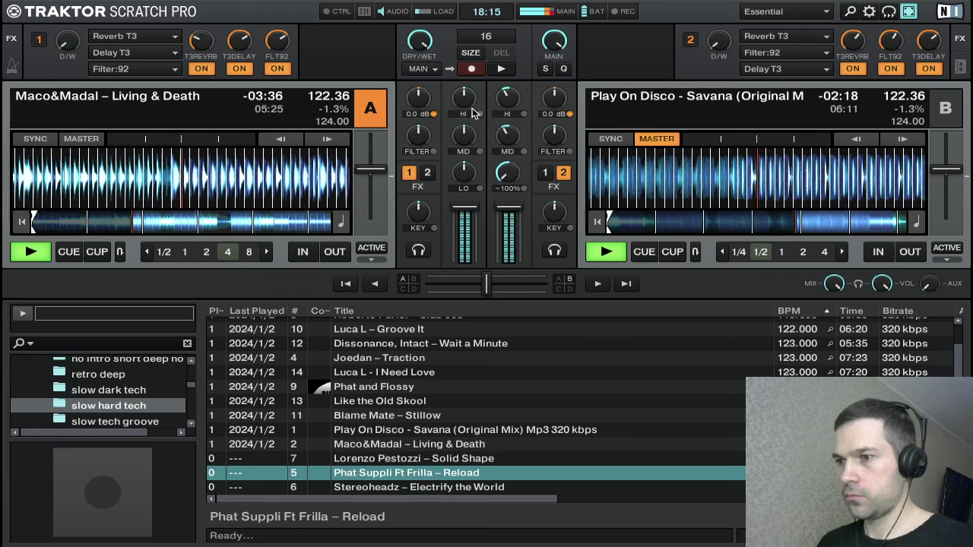
- Gradually cut deck B's mids and highs, close its channel fader and return the stopped track to its start
drag(506, 136, 502, 137)
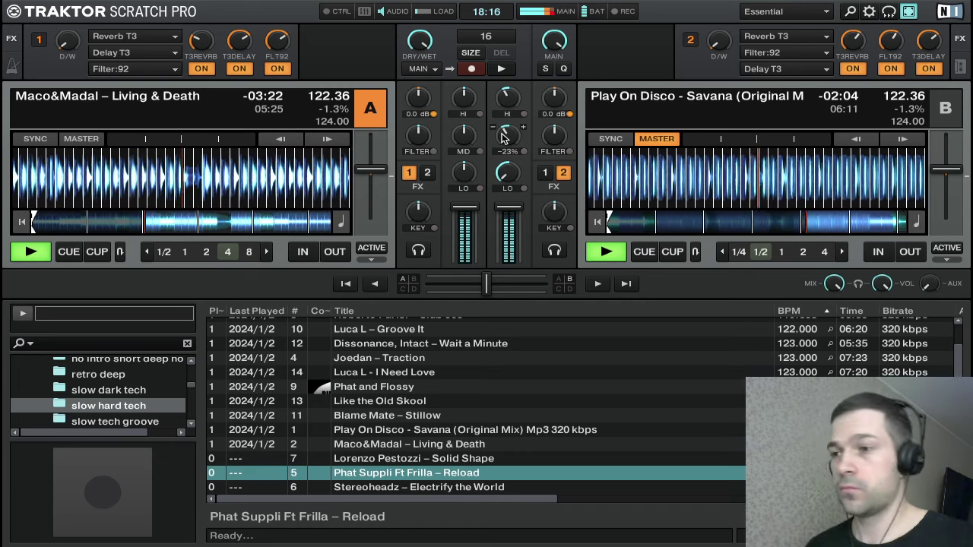
drag(509, 132, 513, 139)
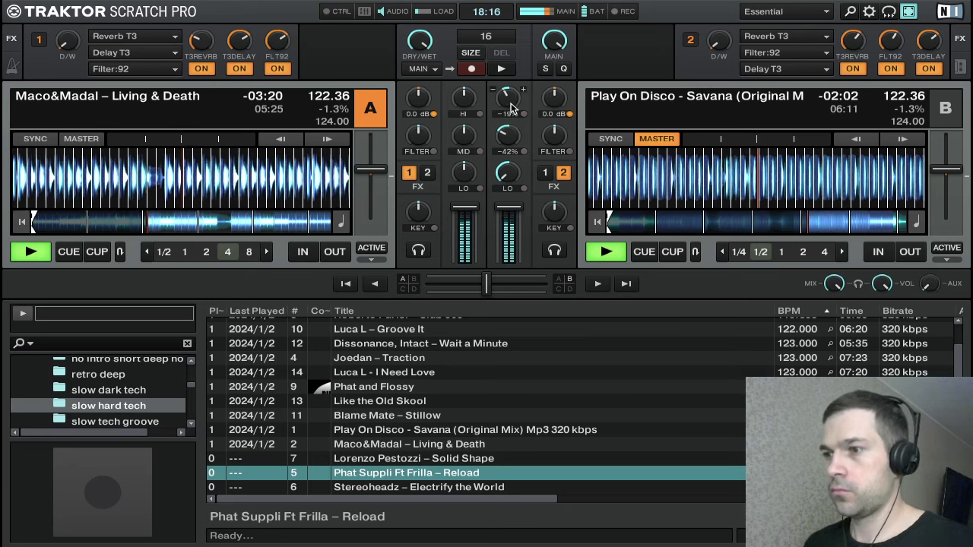
drag(510, 103, 508, 143)
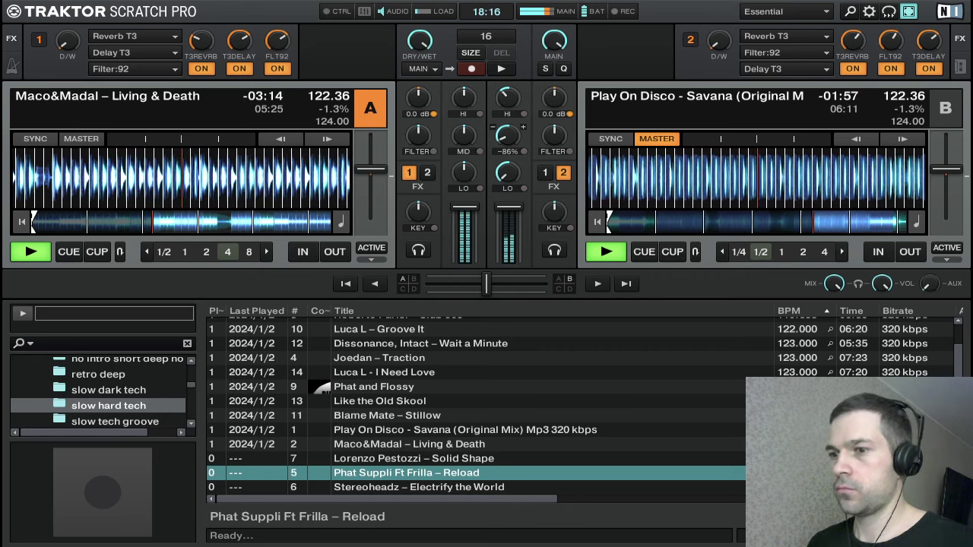
mouse_move(509, 103)
mouse_down()
mouse_move(510, 131)
mouse_move(511, 112)
mouse_up()
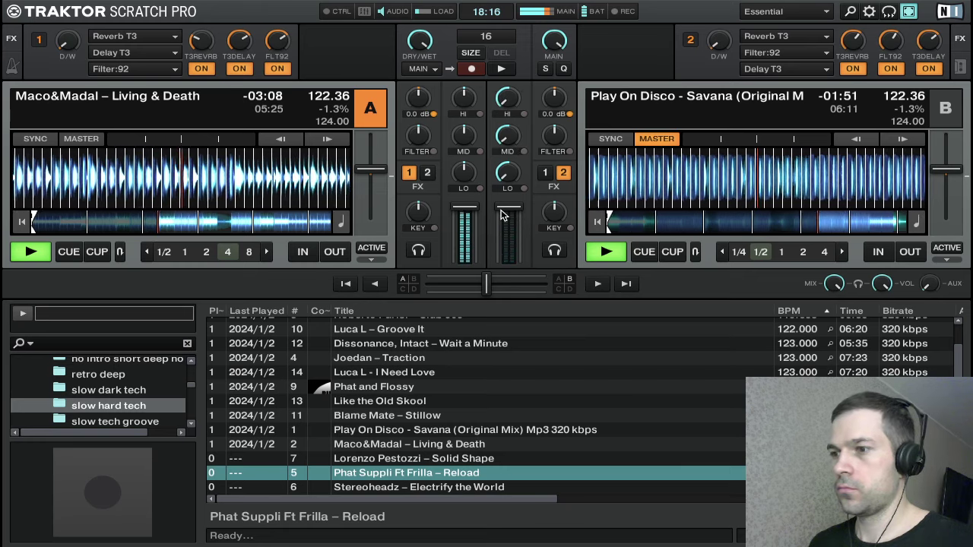
drag(502, 208, 511, 247)
key(k)
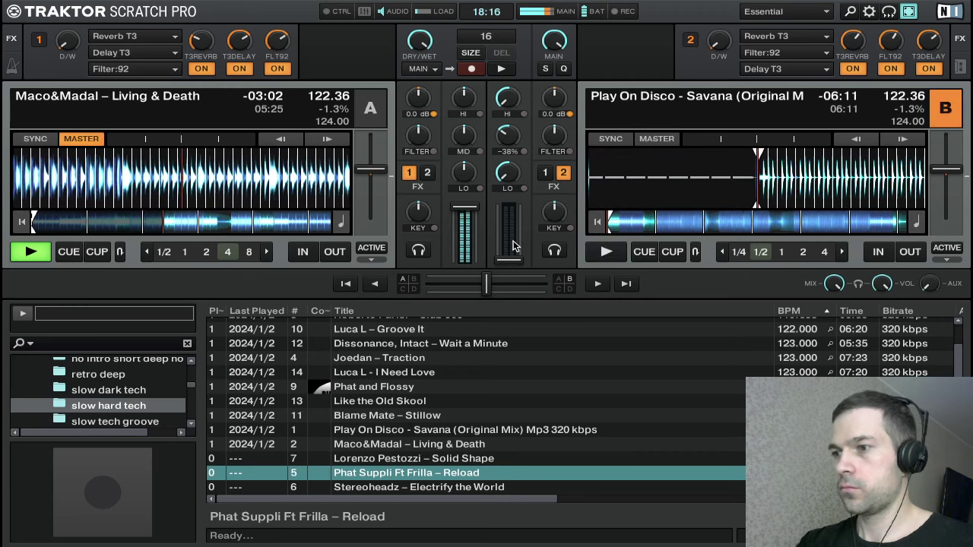
- Load Lorenzo Pestozzi – Solid Shape onto deck B and move the playlist selection to Reload
key(Down)
key(Up)
key(Up)
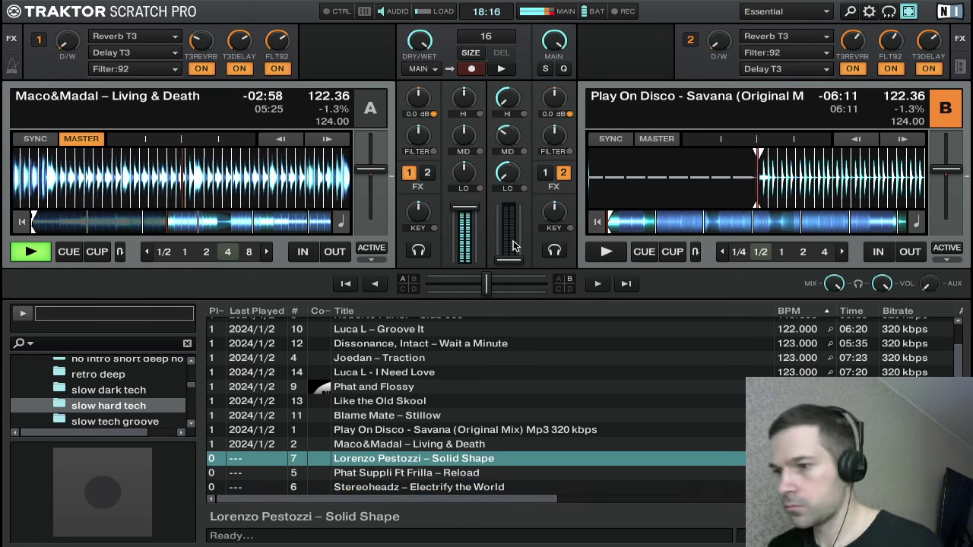
key(ctrl+Right)
key(Down)
- Cue the opening beat of Solid Shape on deck B, start the deck and raise its channel fader fully
key(k)
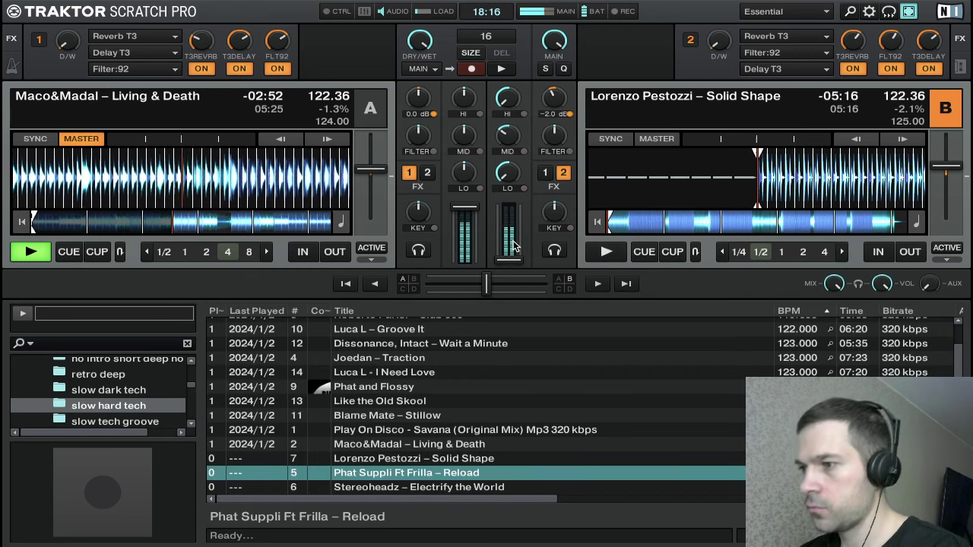
key(l)
key(l)
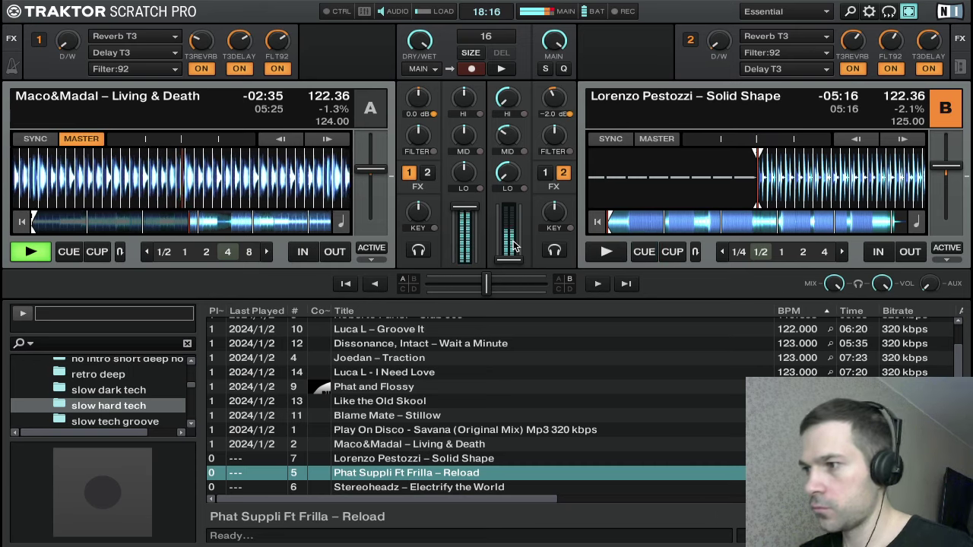
key(space)
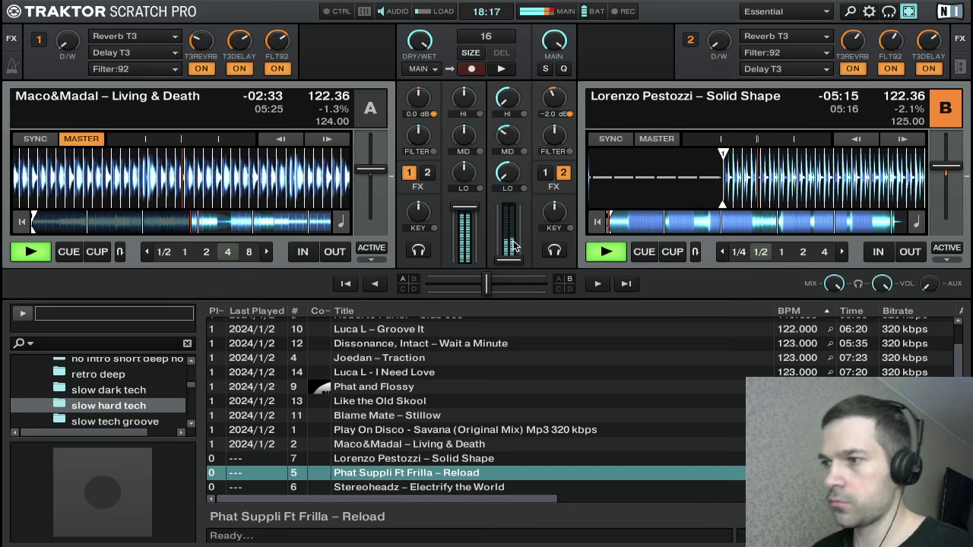
drag(508, 260, 509, 235)
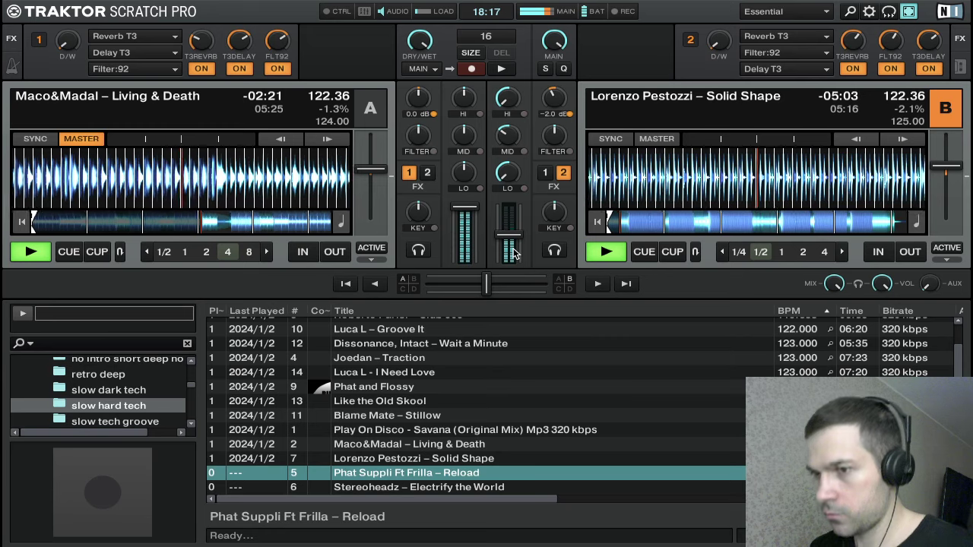
drag(514, 254, 519, 232)
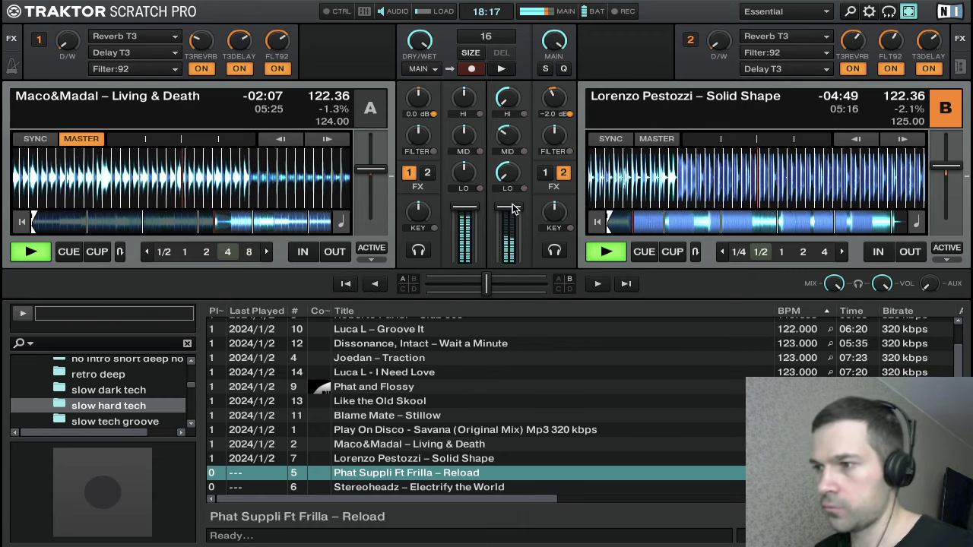
- Reset deck B's high and mid EQs to neutral and select Stereoheadz – Electrify the World in the playlist
double_click(509, 101)
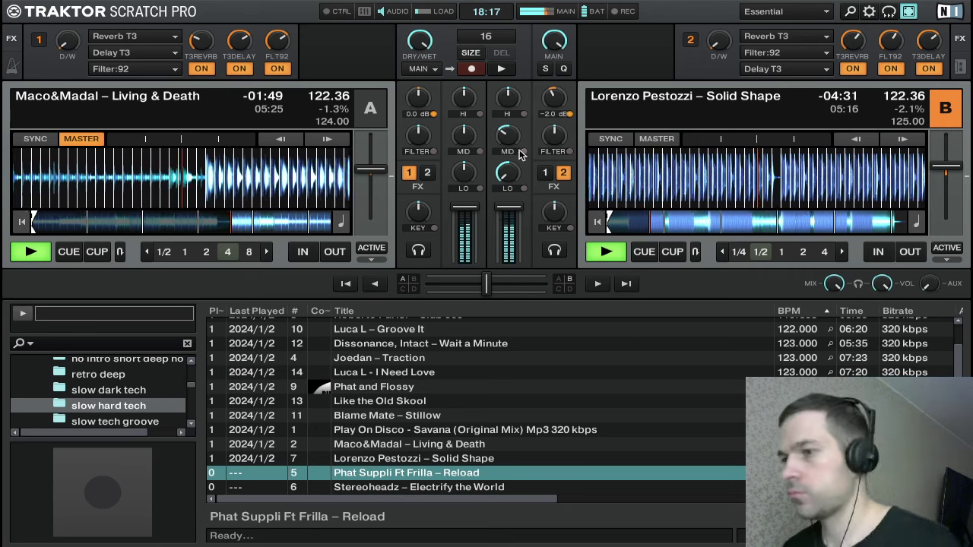
double_click(510, 134)
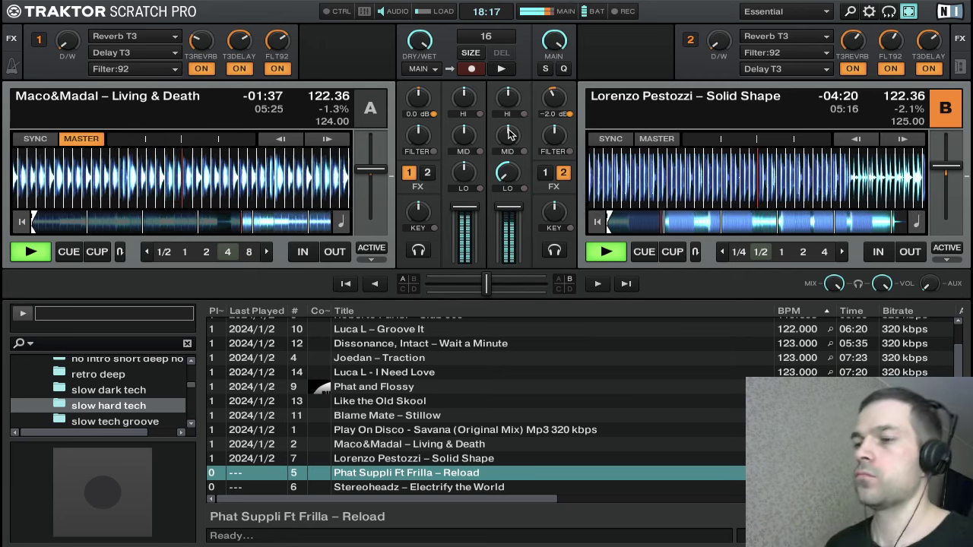
key(Down)
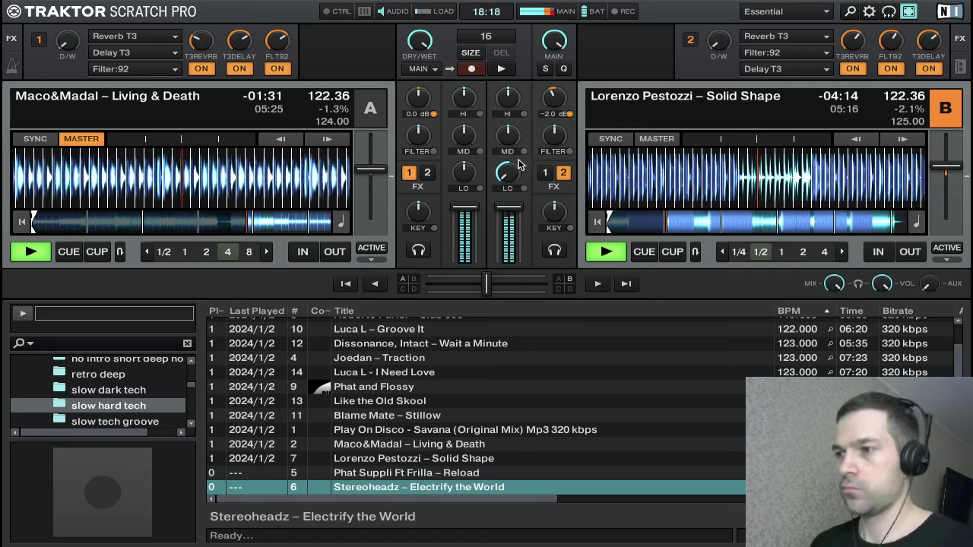
- Swap the bass to deck B by restoring its low EQ to neutral and cutting deck A's lows to -100%
mouse_move(514, 181)
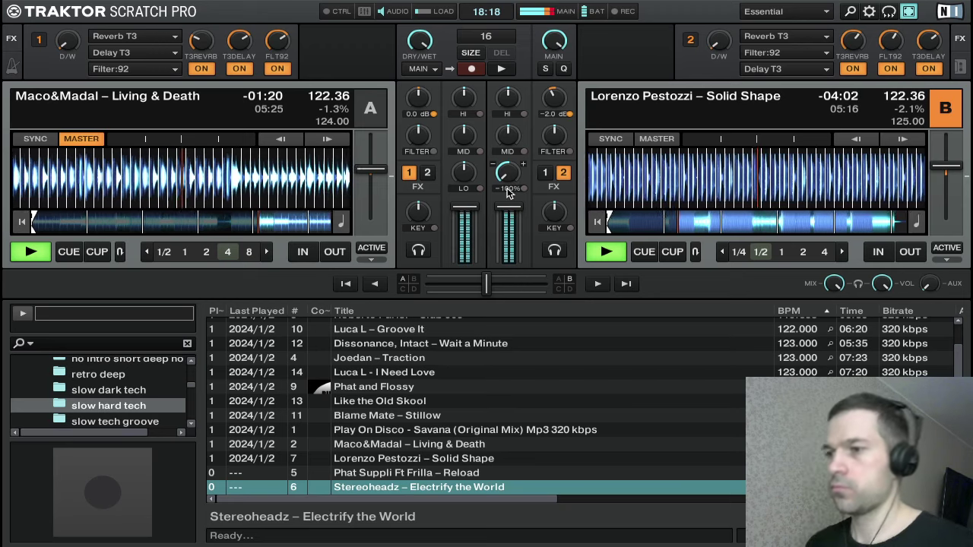
drag(509, 188, 509, 157)
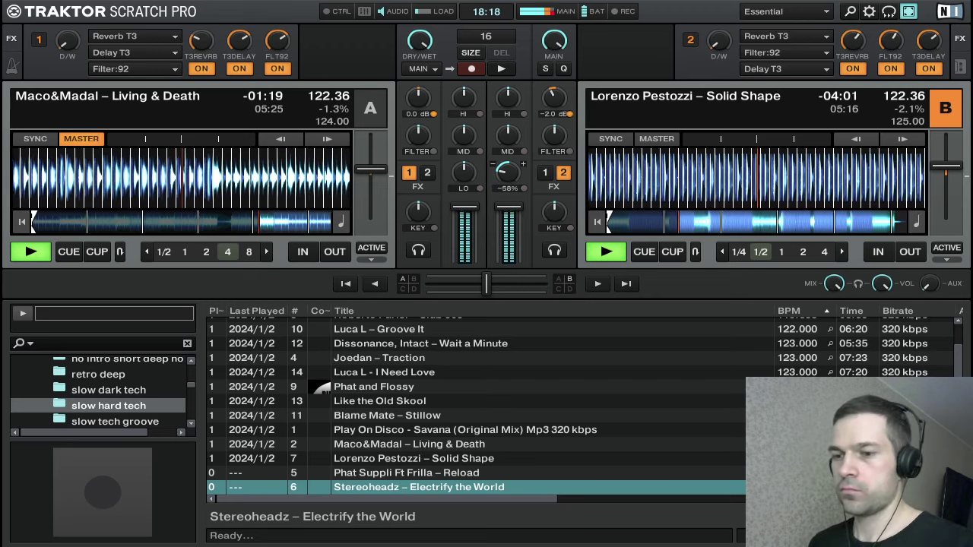
double_click(509, 175)
drag(462, 174, 460, 199)
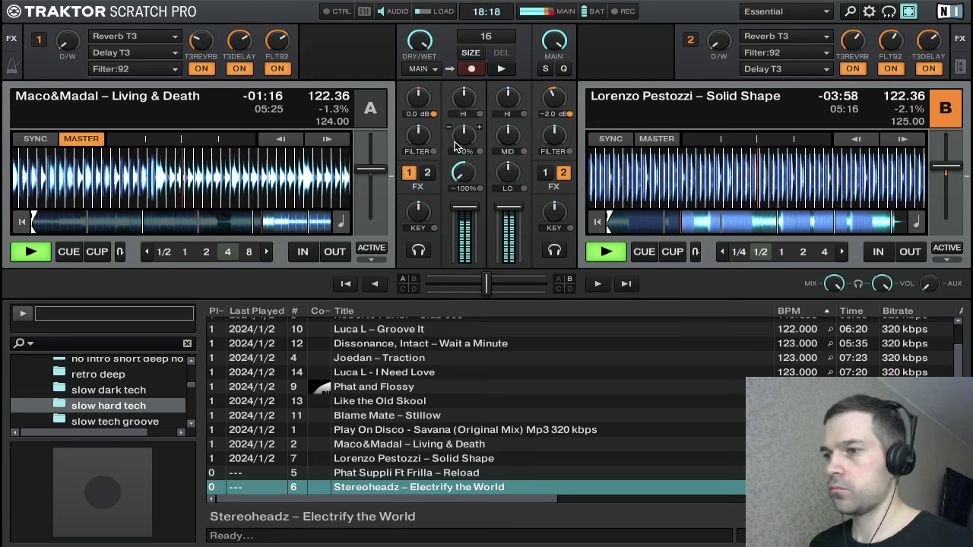
- Gradually reduce deck A's mid and high EQs to thin out Living & Death
drag(456, 146, 460, 139)
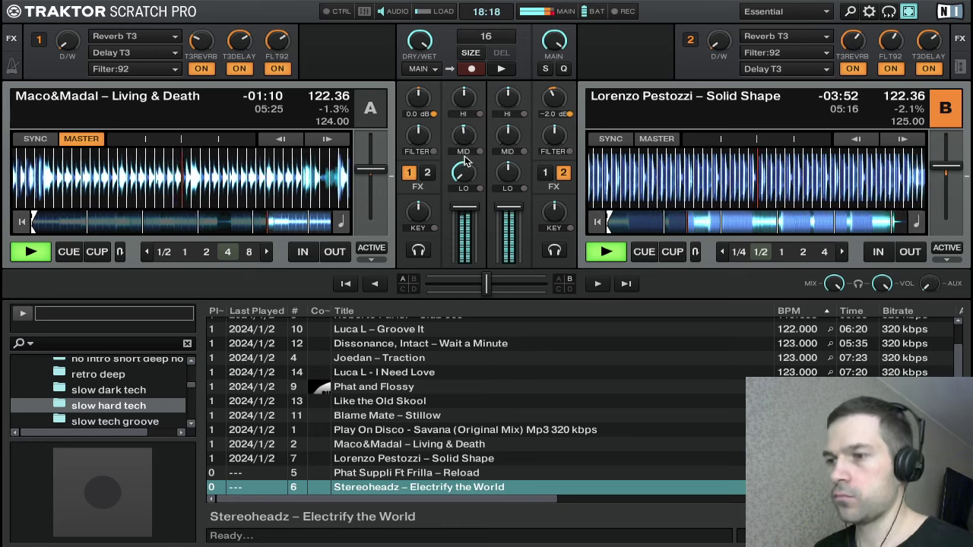
mouse_move(468, 154)
mouse_down()
mouse_move(475, 145)
mouse_move(465, 130)
mouse_move(457, 136)
mouse_move(462, 108)
mouse_move(467, 139)
mouse_up()
scroll(466, 132, down, 1)
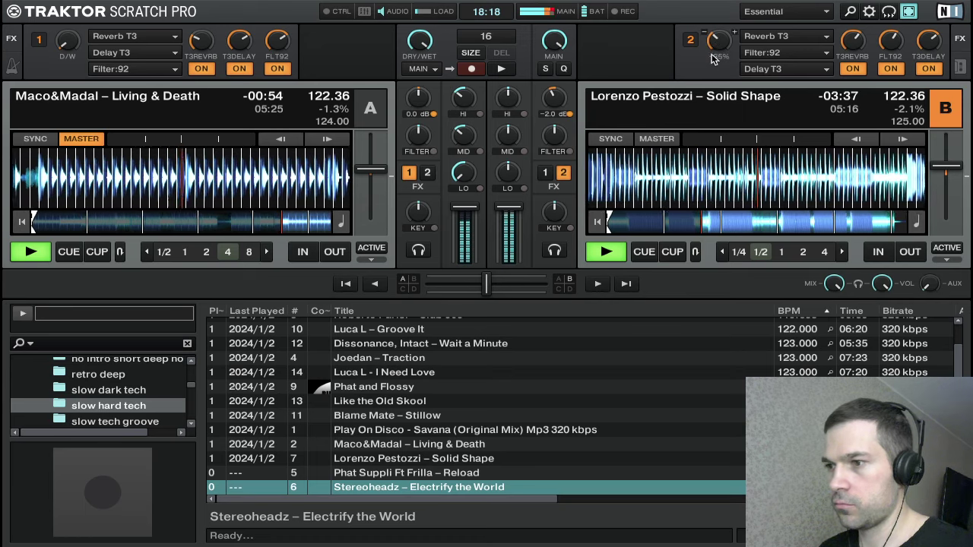
- Fade out effect unit 2's dry/wet mix on deck B and lower its T3REVRB amount
drag(714, 55, 713, 84)
drag(849, 47, 849, 79)
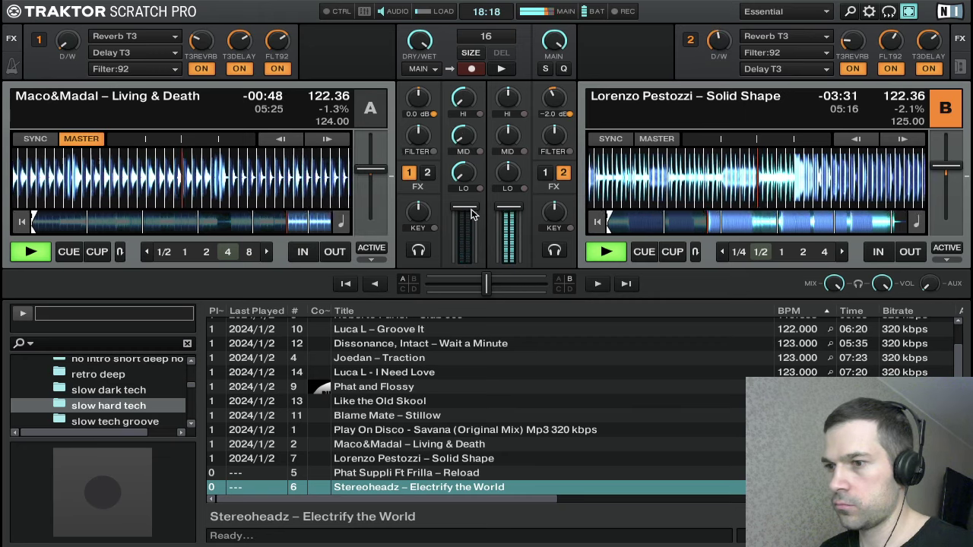
drag(718, 43, 718, 79)
- Close deck A's channel fader, return its stopped track to the start and set its mid EQ to -20%
drag(247, 179, 731, 302)
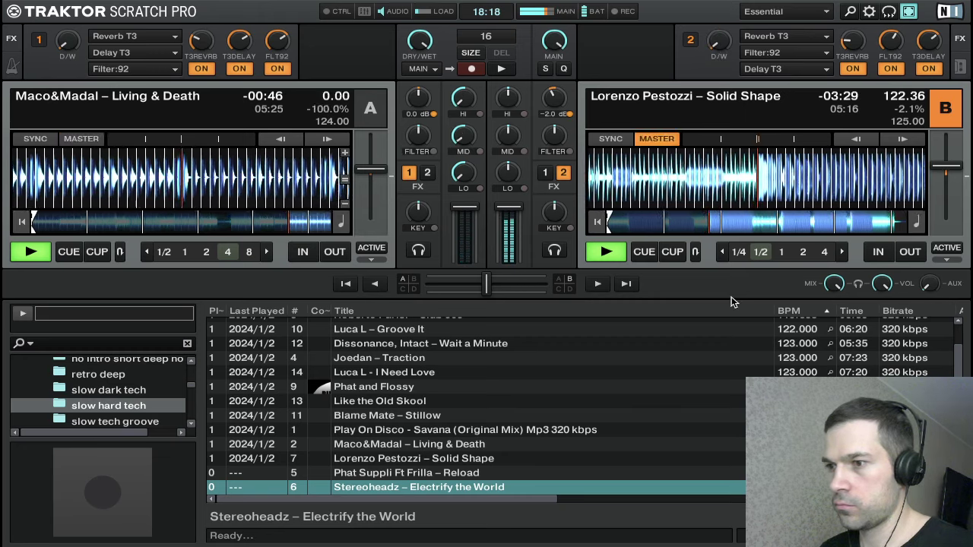
drag(464, 207, 464, 260)
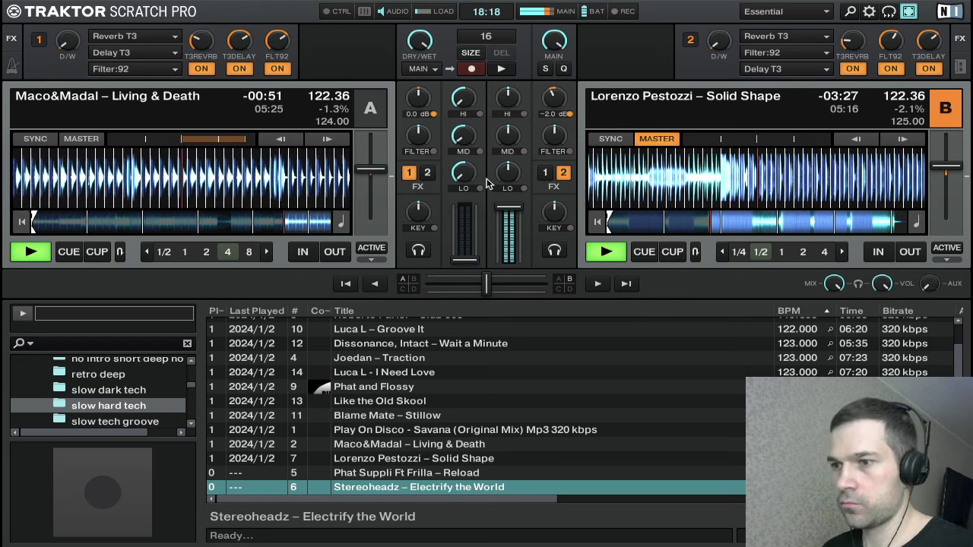
key(q)
drag(469, 148, 471, 139)
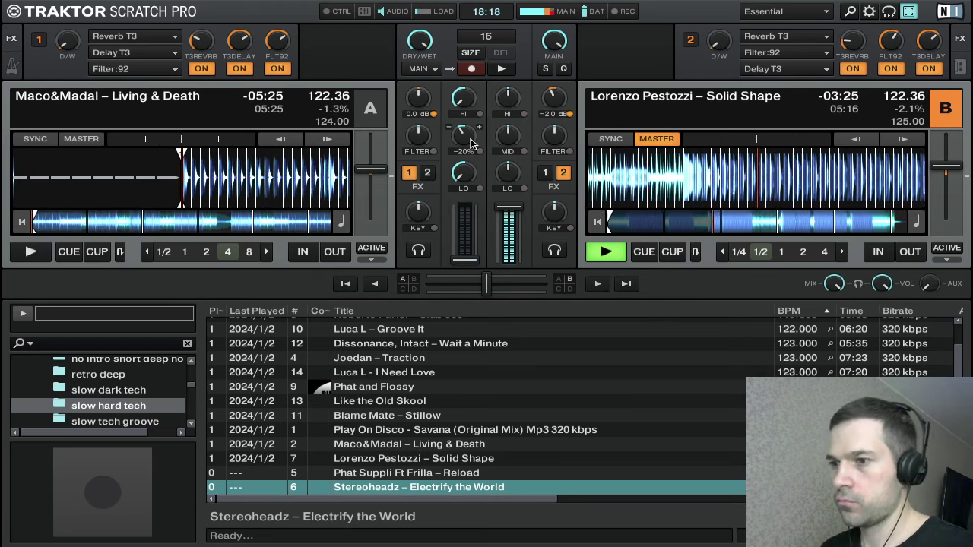
- Load Phat Suppli Ft Frilla – Reload onto deck A and move the playlist selection to Electrify the World
key(Tab)
key(Up)
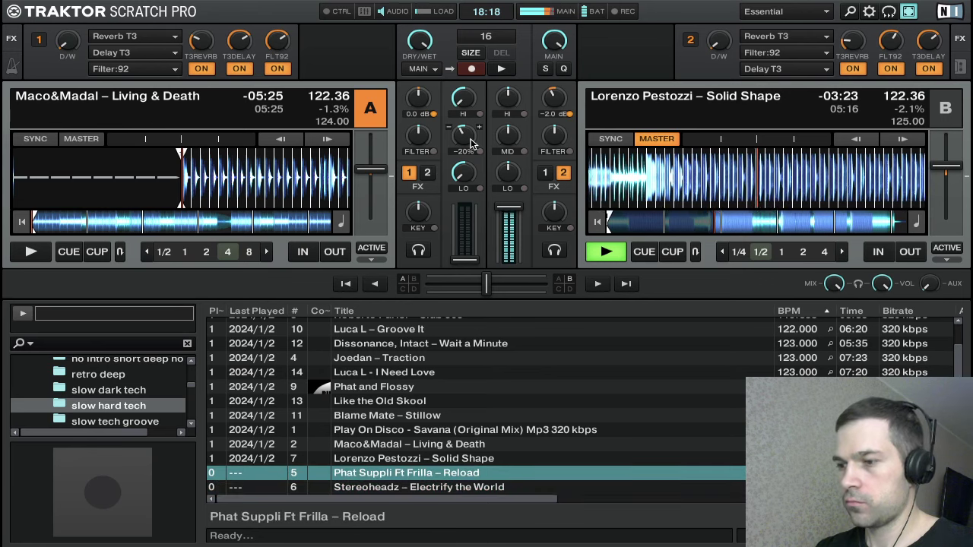
key(ctrl+Left)
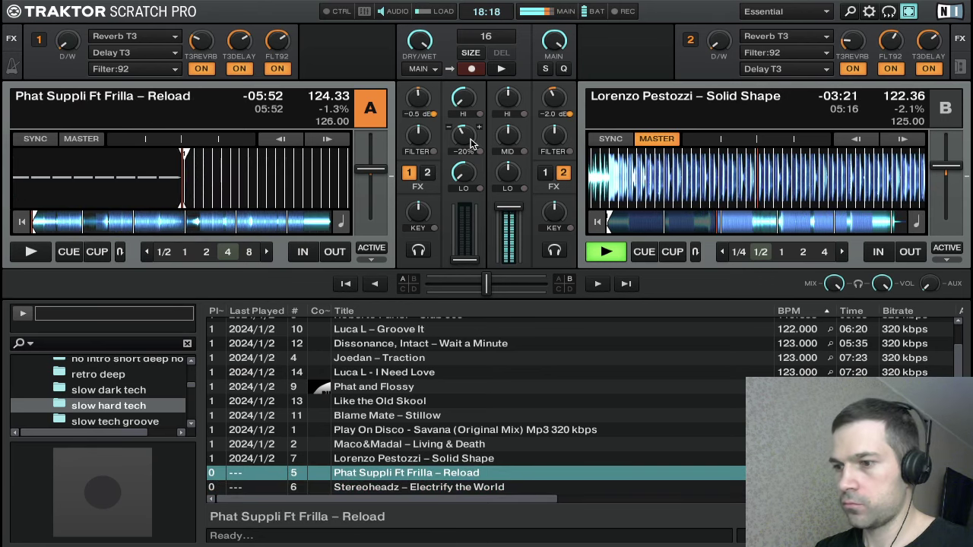
key(Down)
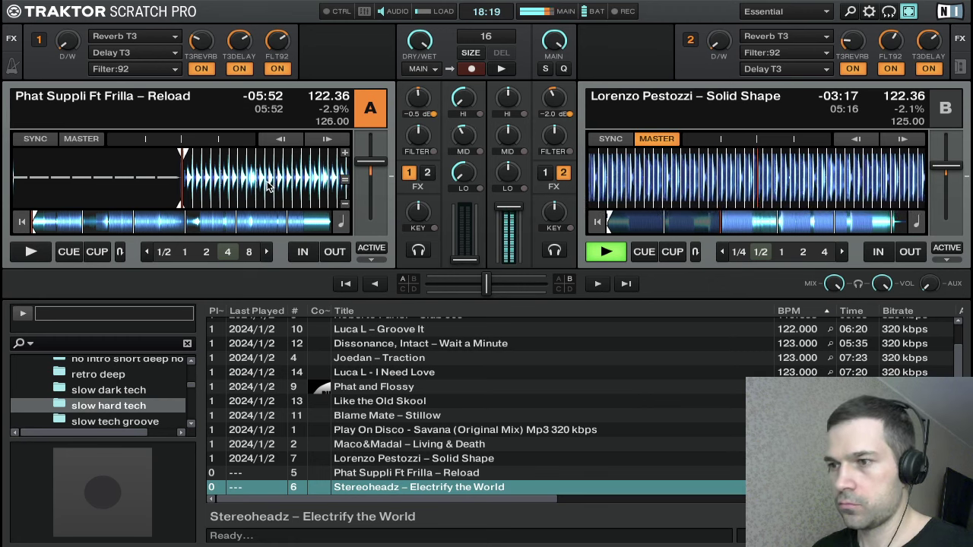
- Set deck A's gain to 0.0 dB, cue up Reload and start it playing
key(c)
key(c)
key(c)
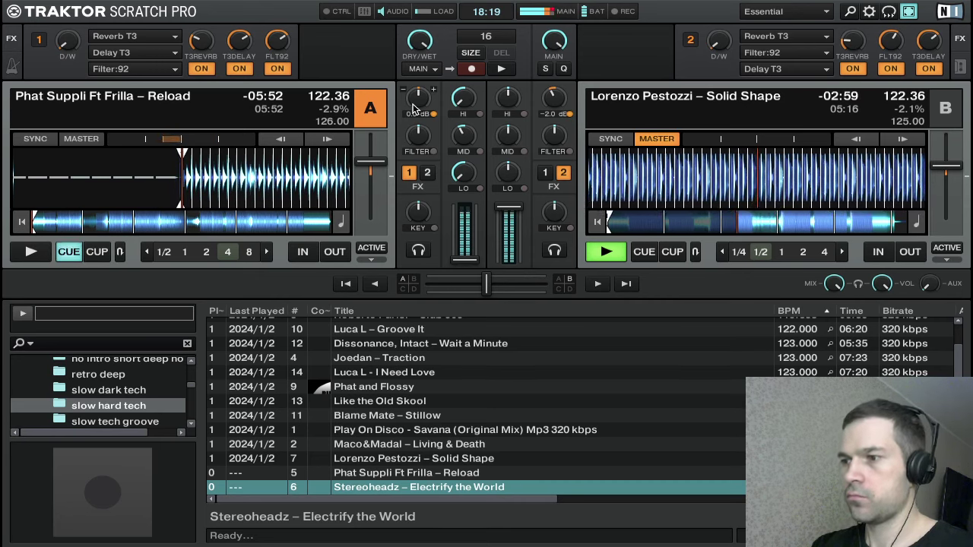
key(space)
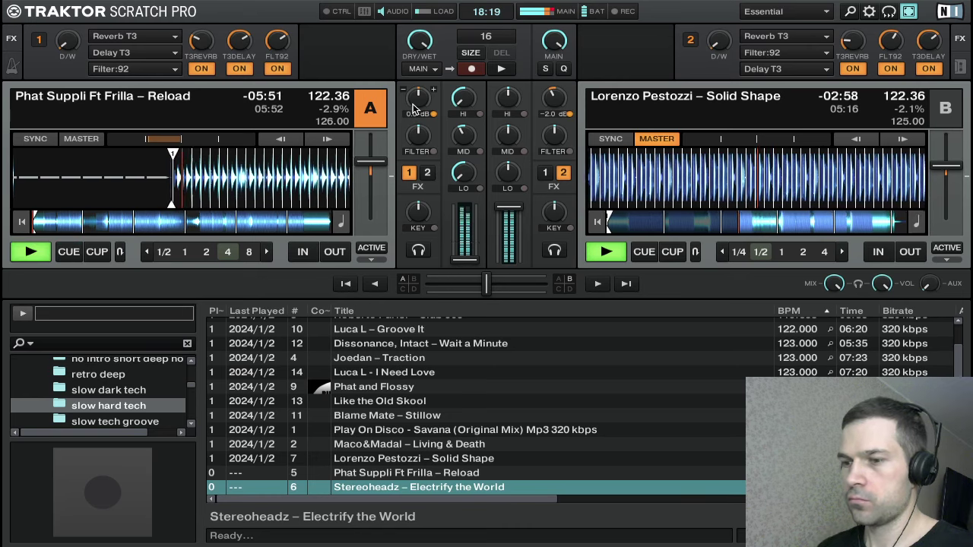
- Open deck A's channel fader fully and sweep effect unit 2's dry/wet mix on deck B up to 40% and back to fully dry
double_click(468, 260)
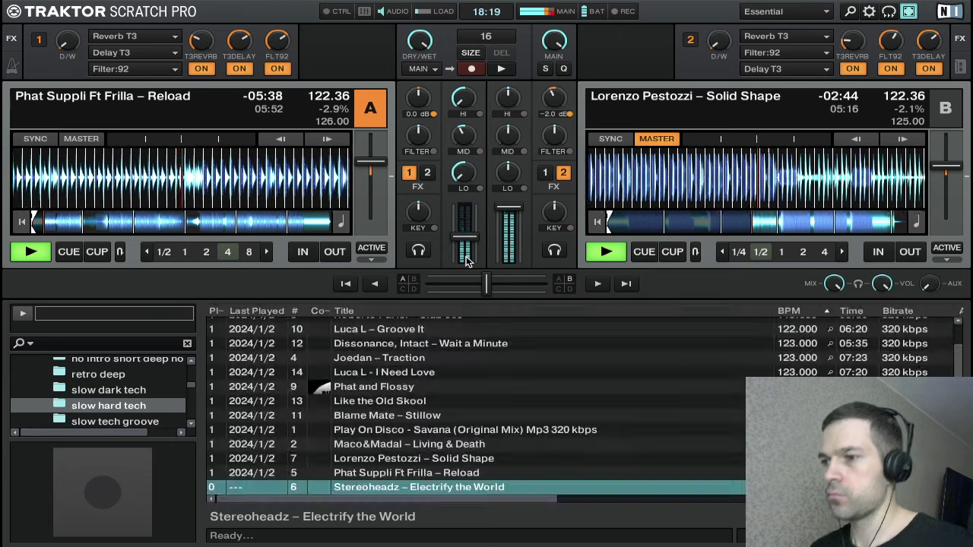
double_click(472, 239)
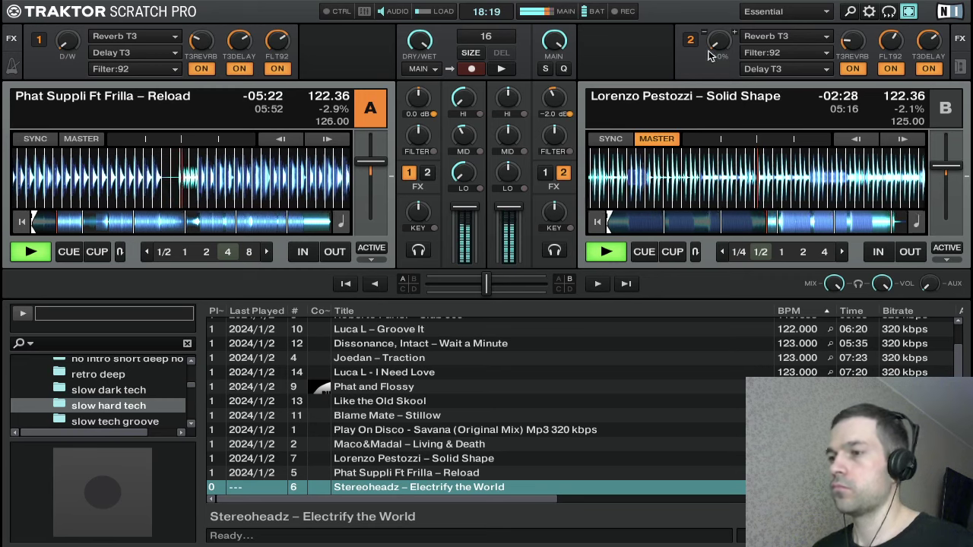
mouse_move(719, 42)
mouse_down()
mouse_move(720, 16)
mouse_move(719, 45)
mouse_up()
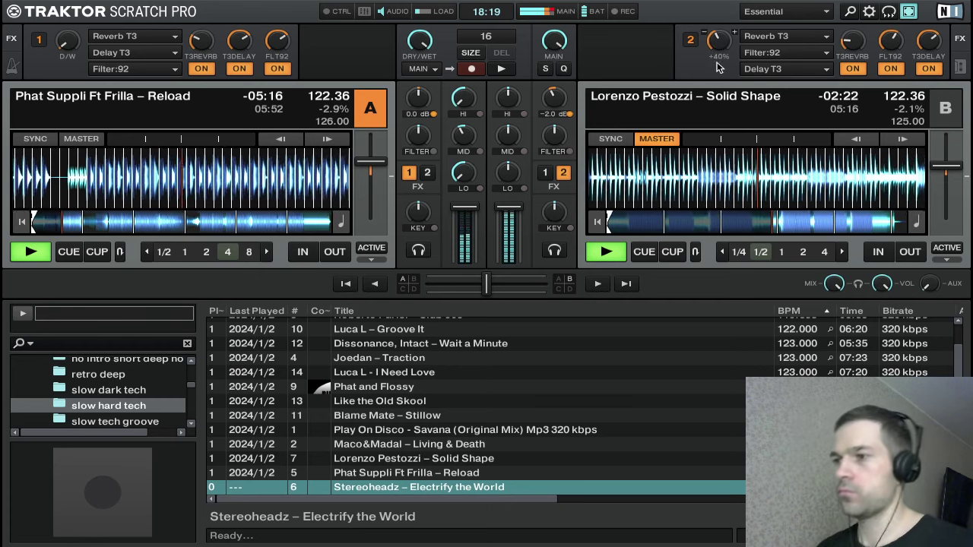
mouse_move(717, 56)
mouse_down()
mouse_move(717, 37)
mouse_move(717, 45)
mouse_up()
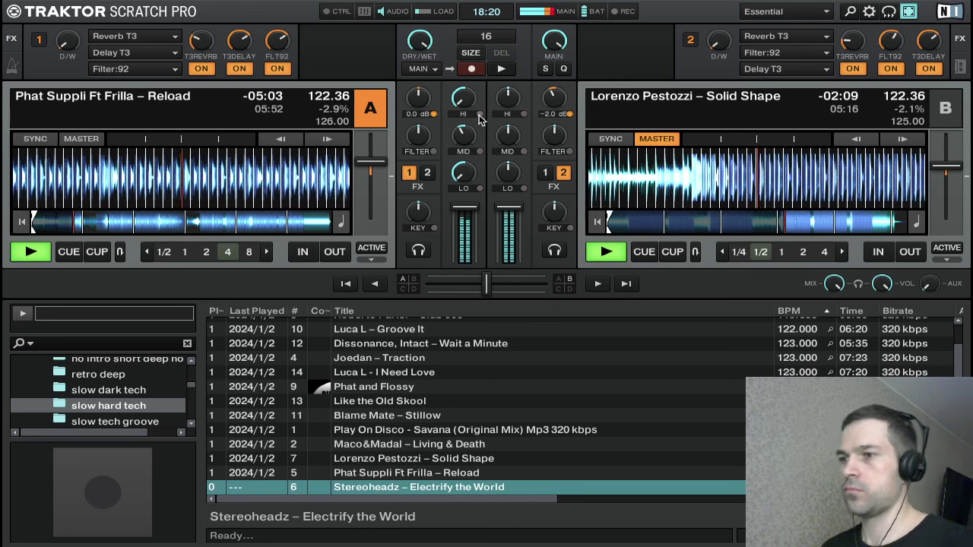
- Bring deck A's high EQ up to 0%, and dip its mid EQ to -55% before raising it to -28%
drag(463, 99, 447, 102)
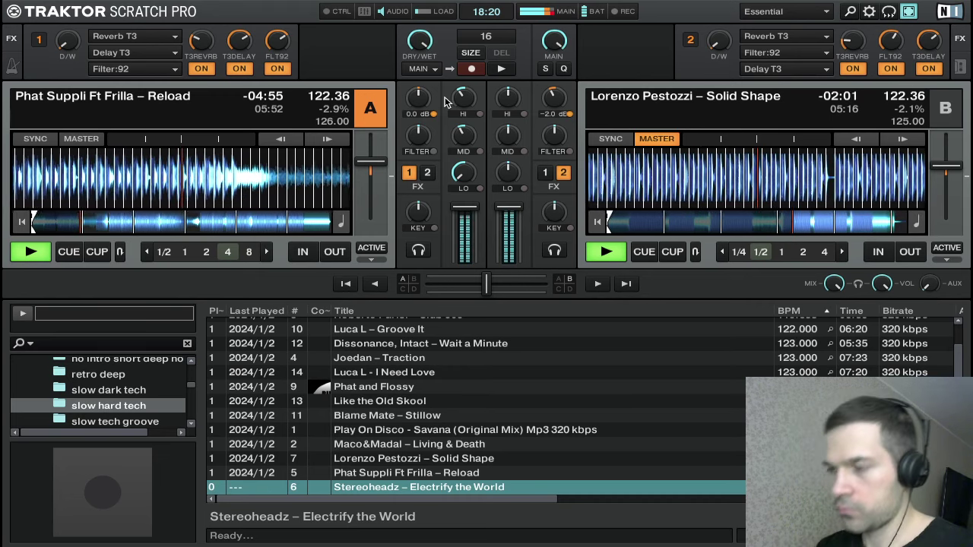
mouse_move(462, 92)
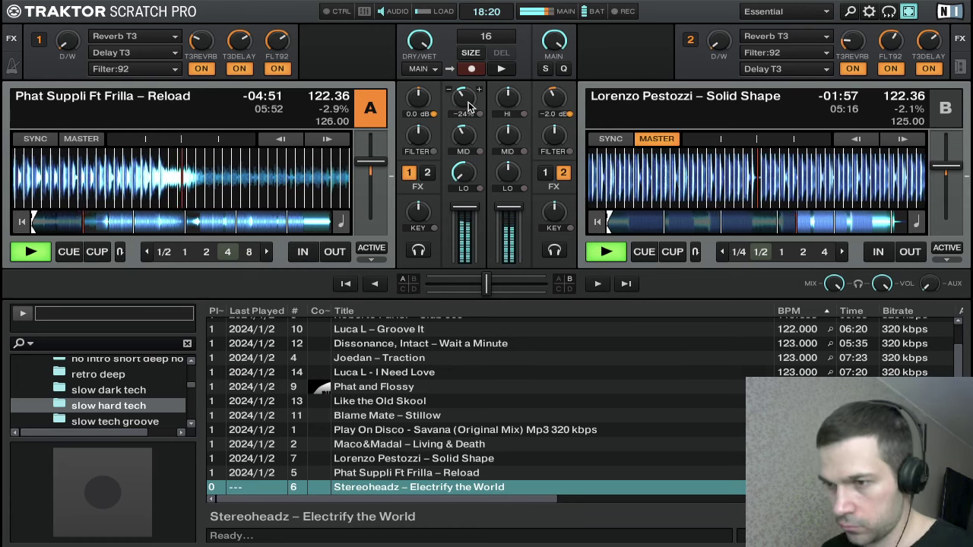
drag(469, 106, 462, 97)
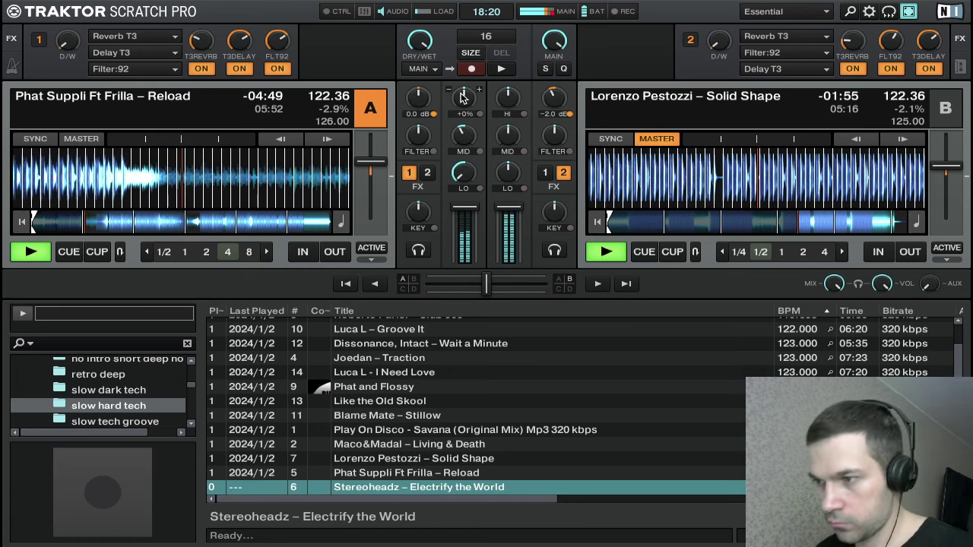
drag(463, 130, 465, 135)
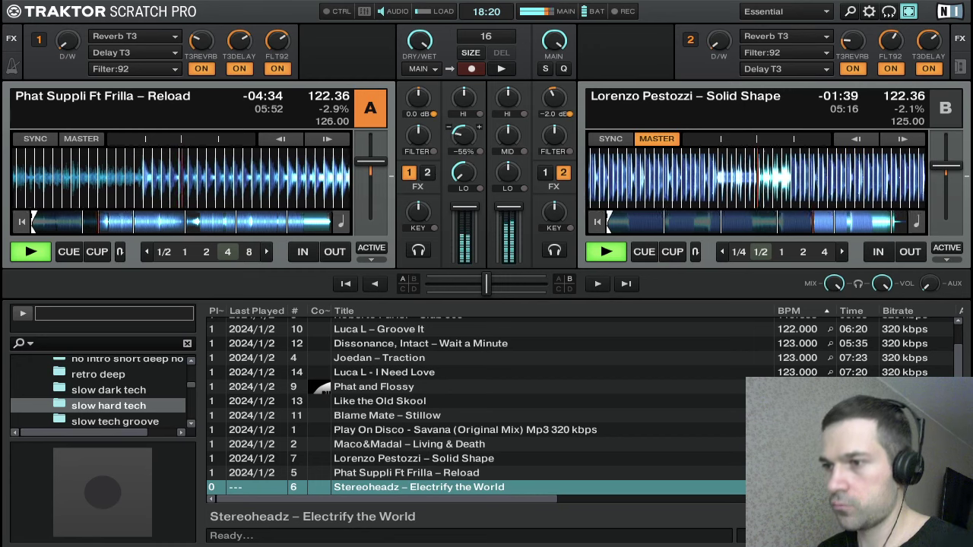
drag(465, 142, 466, 130)
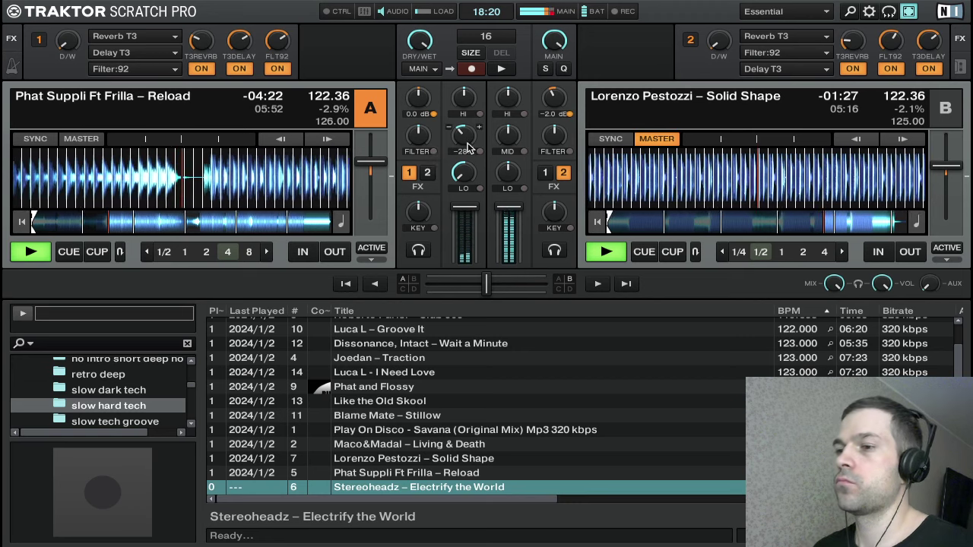
- Swap the bass between the decks by restoring deck A's low EQ to 0% and cutting deck B's to -100%
double_click(470, 174)
scroll(514, 175, down, 10)
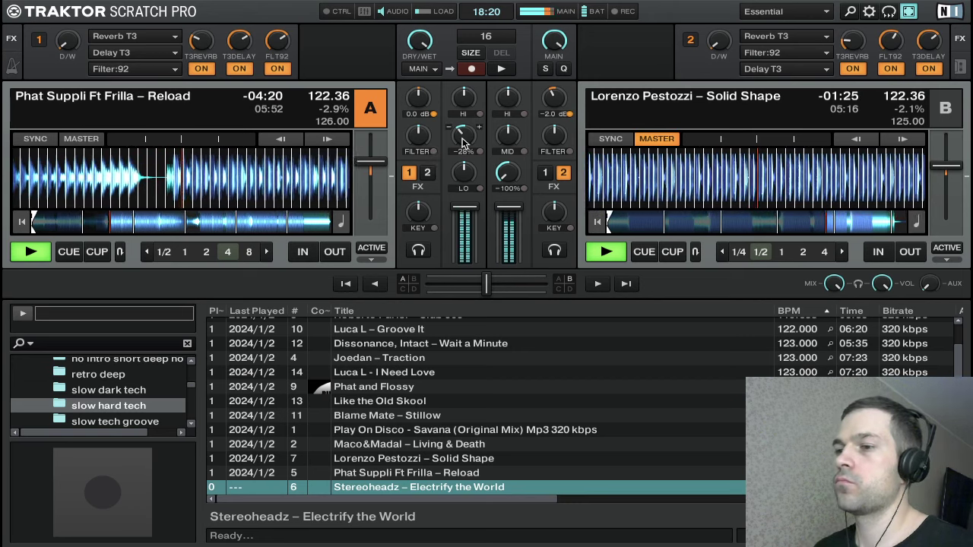
- Gradually lower deck B's mid and high EQs until Solid Shape is faded out, with deck A's mid EQ restored to neutral
drag(508, 135, 508, 150)
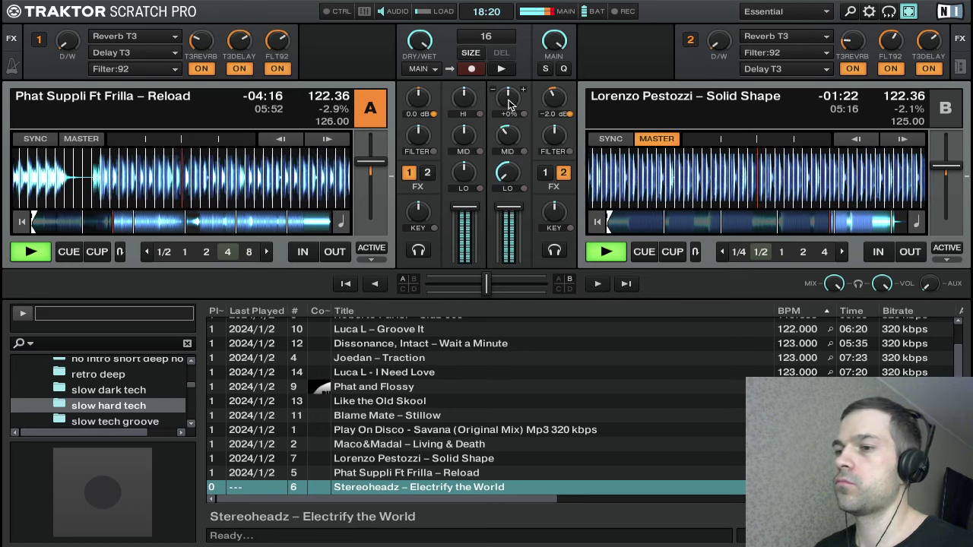
drag(508, 99, 508, 109)
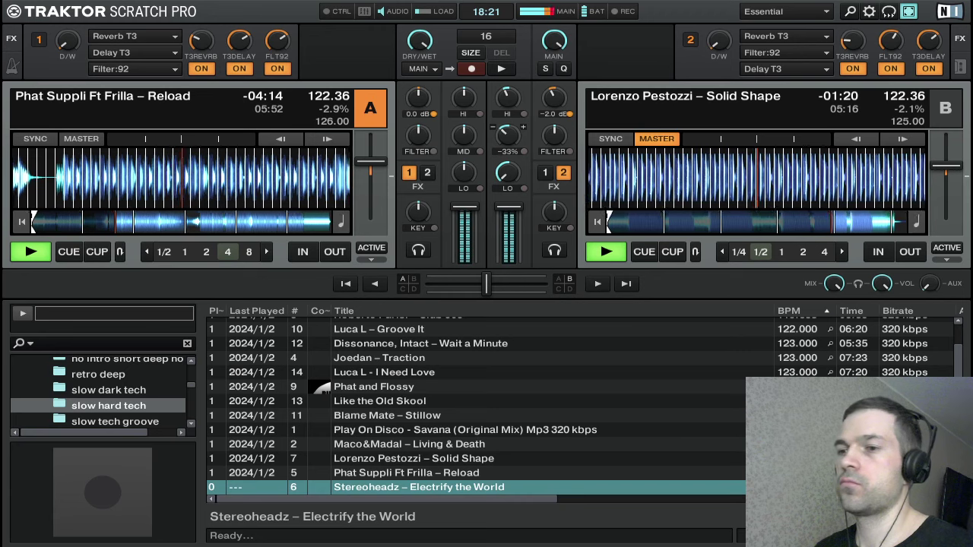
scroll(514, 103, down, 3)
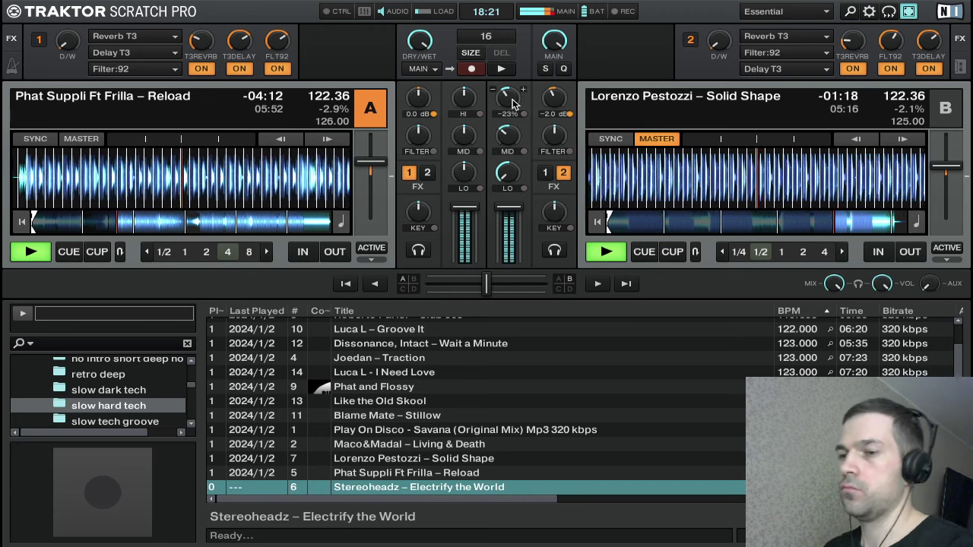
drag(508, 137, 508, 146)
drag(507, 104, 505, 152)
drag(509, 105, 513, 126)
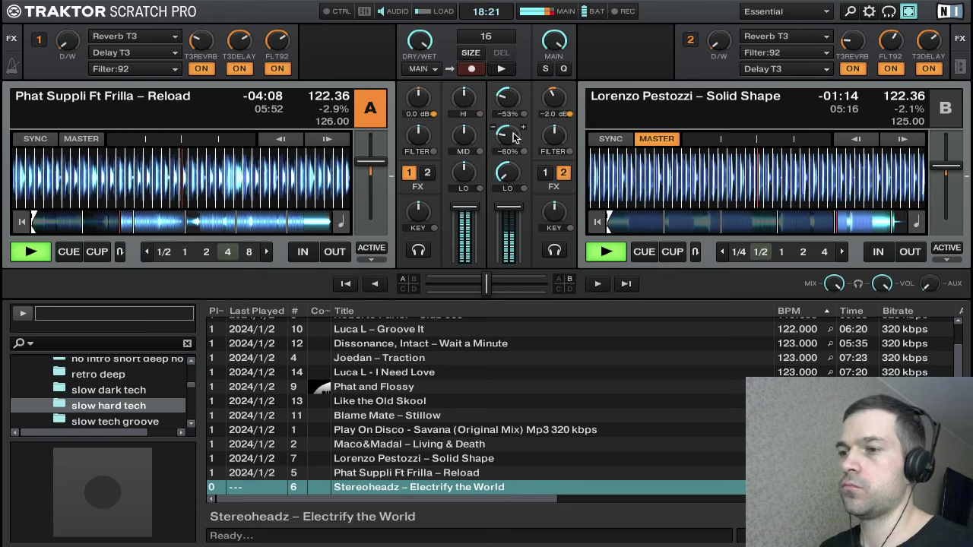
scroll(506, 98, down, 5)
scroll(502, 173, down, 10)
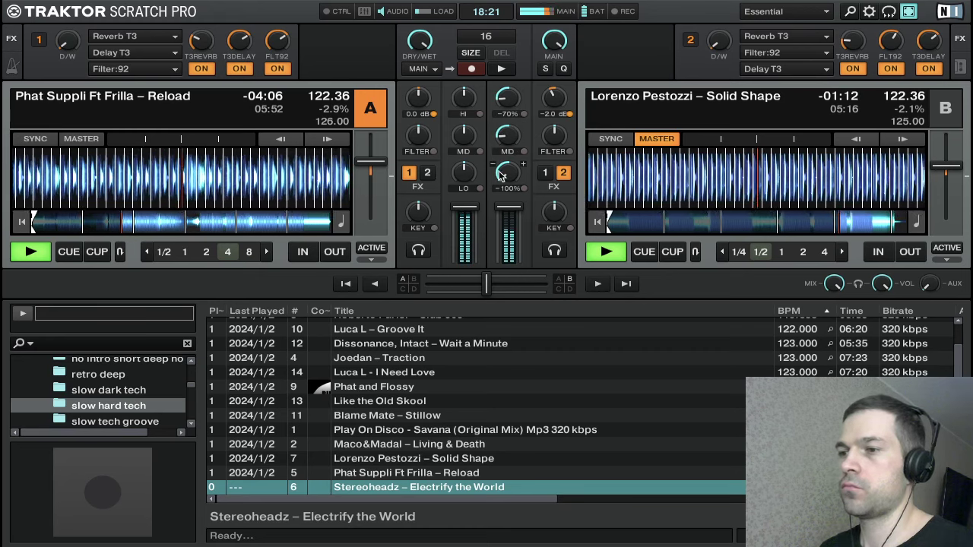
scroll(508, 136, down, 10)
scroll(504, 98, down, 2)
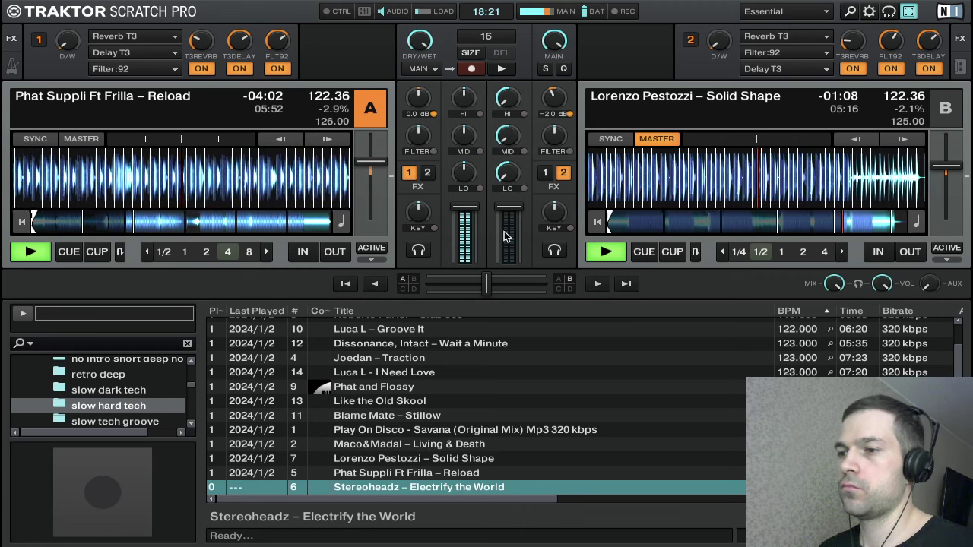
- Close deck B's channel fader, return its stopped track to the start and set its mid EQ to -38%
scroll(508, 228, down, 10)
key(ctrl+Right)
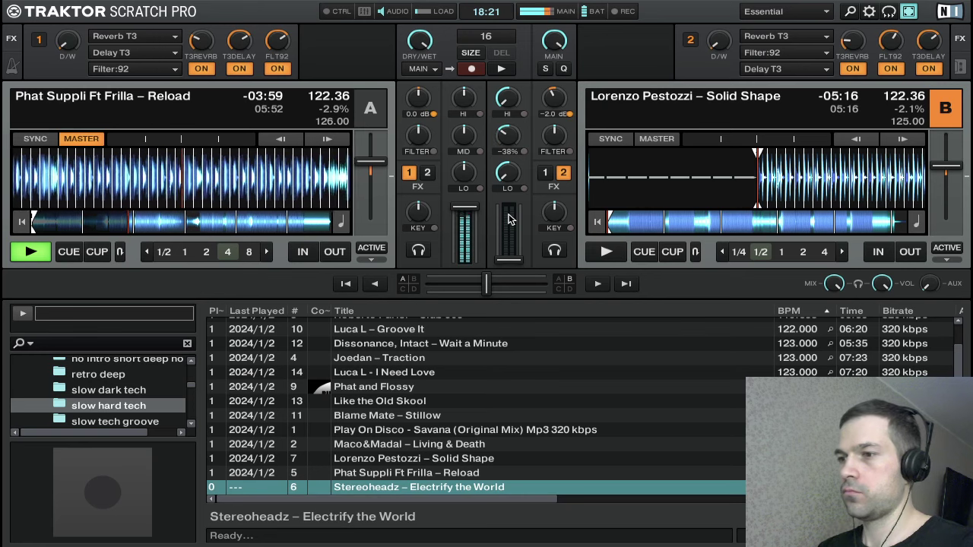
- Load Stereoheadz – Electrify the World from the playlist onto deck B
key(Up)
key(Up)
key(Up)
key(Up)
key(Down)
key(Down)
key(Down)
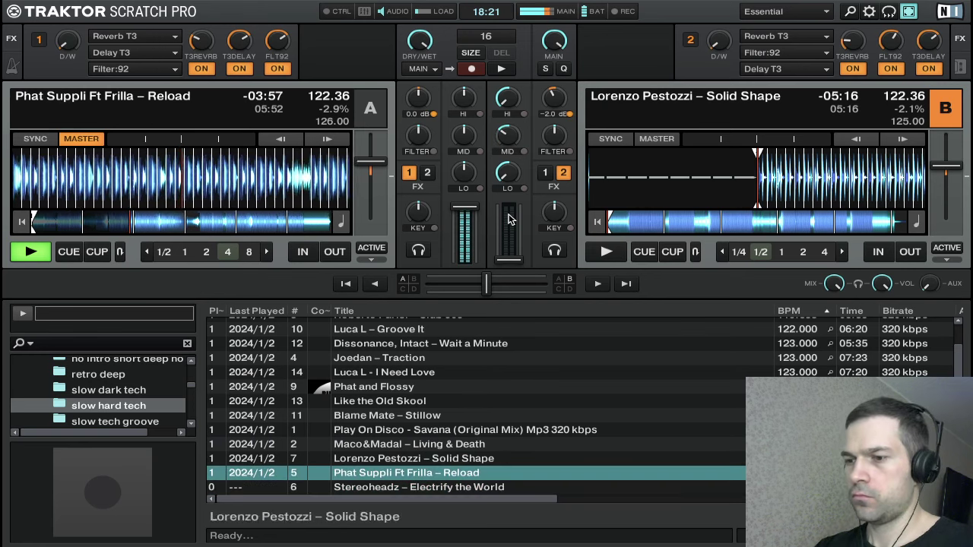
key(Down)
key(ctrl+Right)
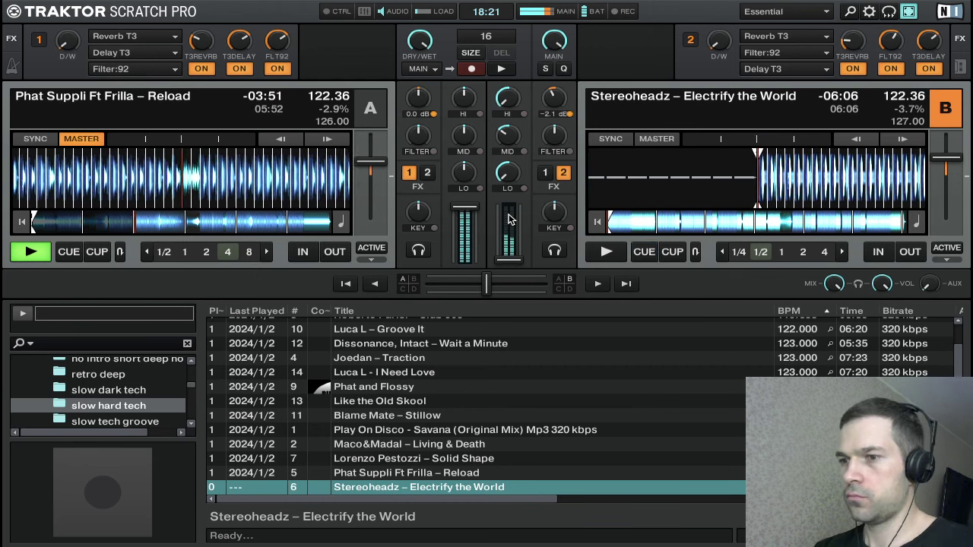
- Cue and start Electrify the World on deck B with its gain at 0.0 dB and its channel fader open
double_click(554, 97)
key(k)
key(k)
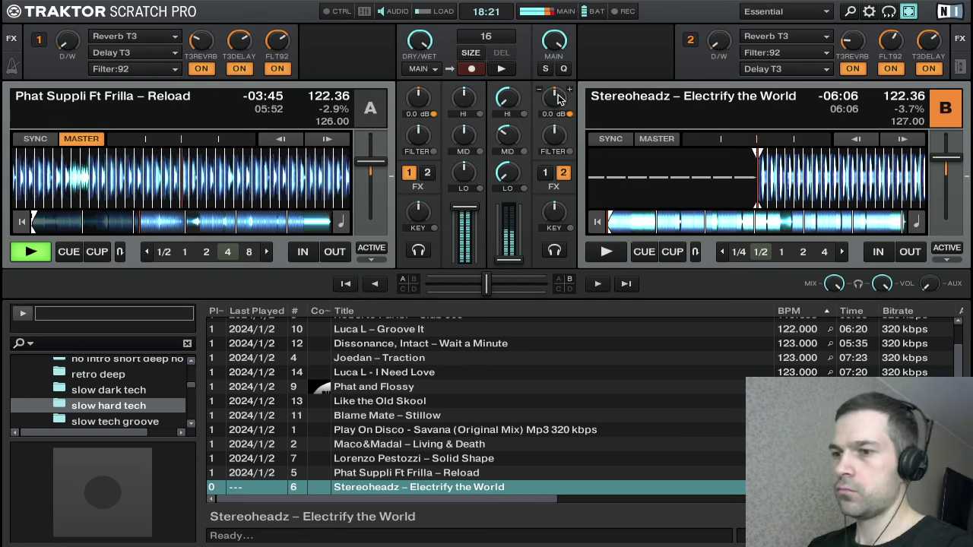
key(k)
key(k)
key(k)
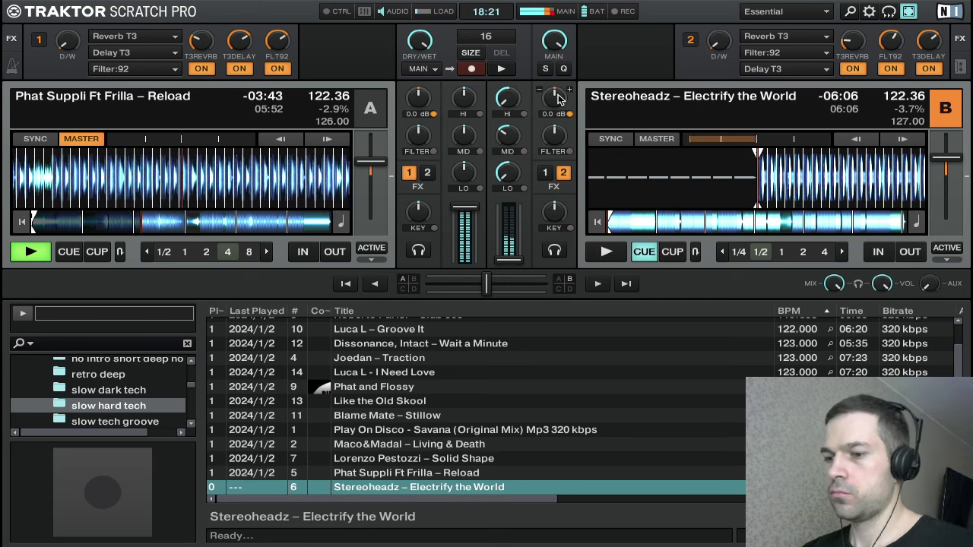
key(j)
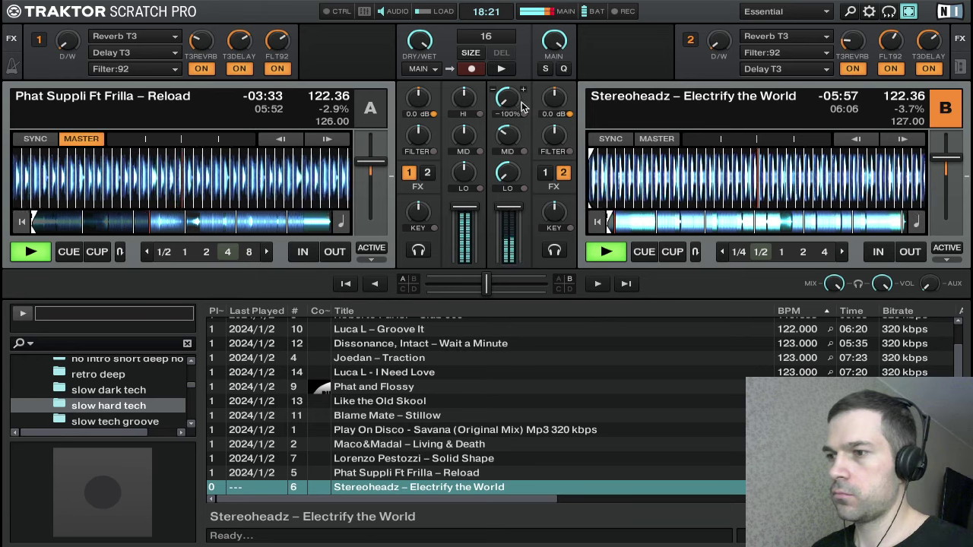
- Sweep deck B's high EQ up to 0%, and fully cut both its high and mid EQs
drag(520, 102, 520, 70)
drag(507, 107, 514, 106)
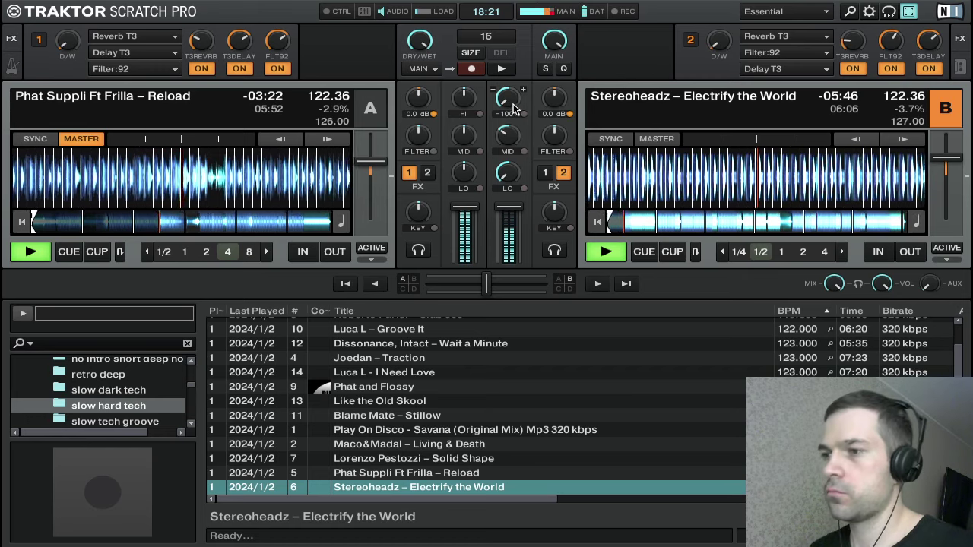
drag(513, 106, 514, 71)
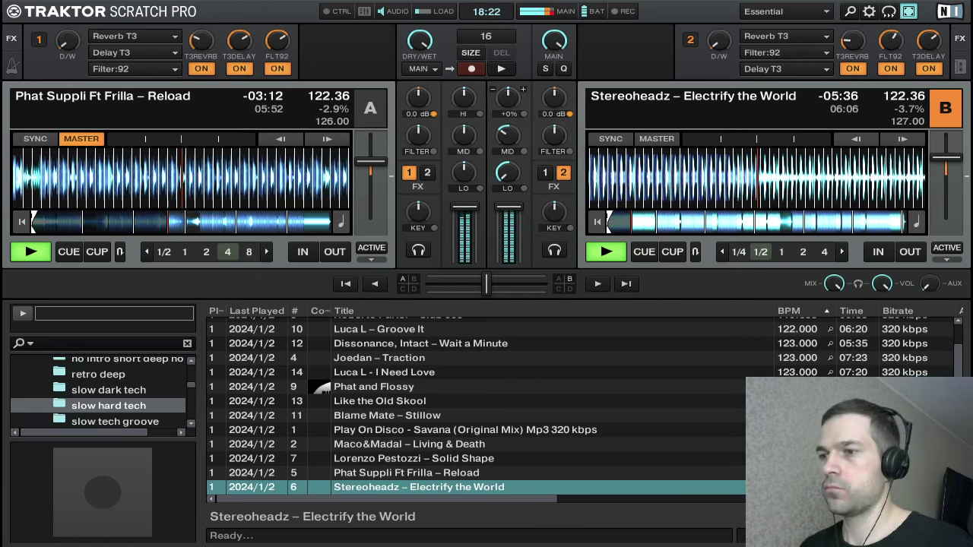
drag(507, 96, 504, 155)
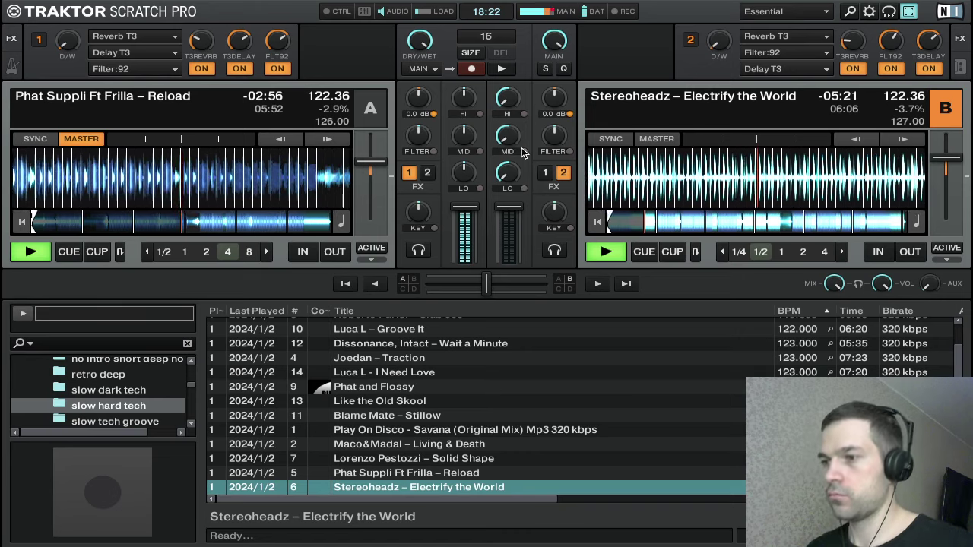
- Restore deck B's mid, high and low EQs to 0% and close its channel fader
scroll(507, 138, up, 8)
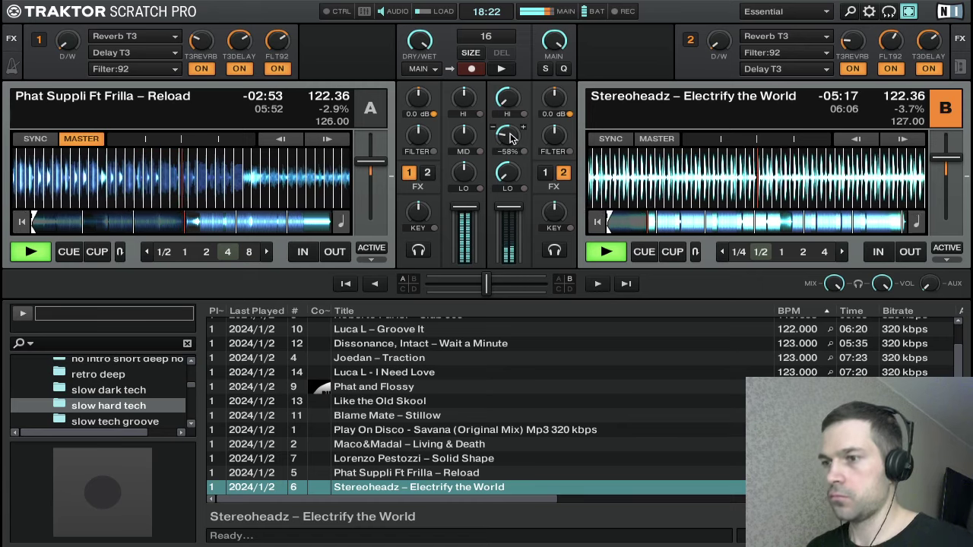
drag(509, 104, 509, 97)
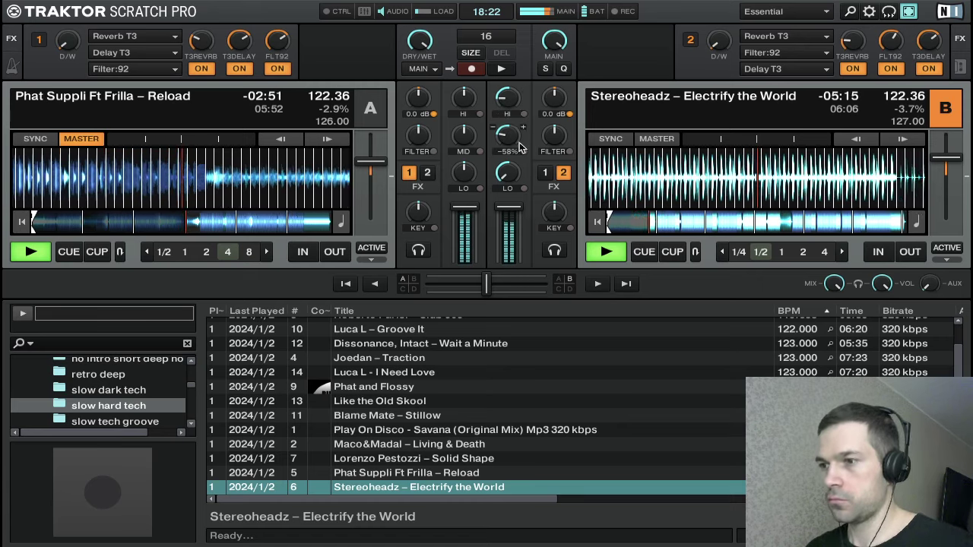
scroll(508, 182, down, 10)
scroll(509, 181, up, 10)
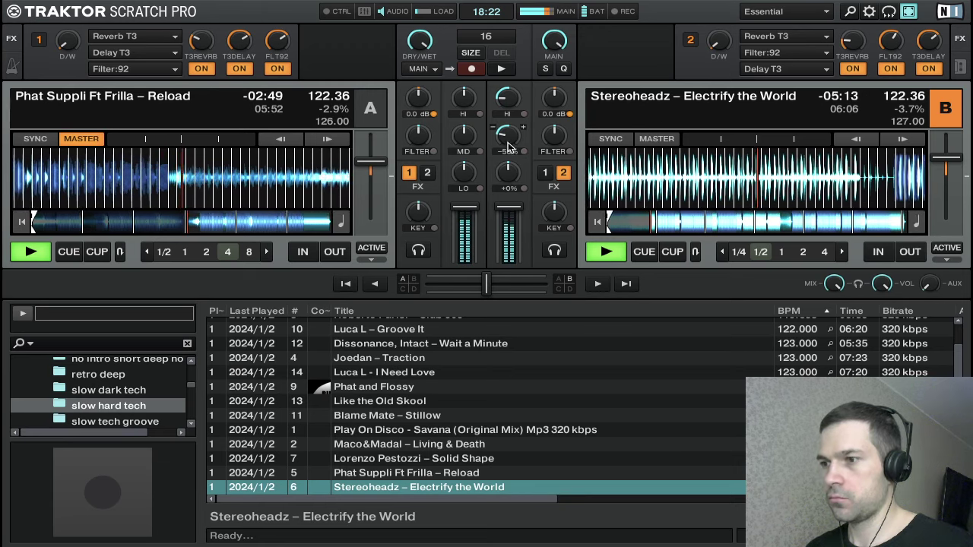
scroll(508, 137, up, 6)
scroll(511, 104, up, 10)
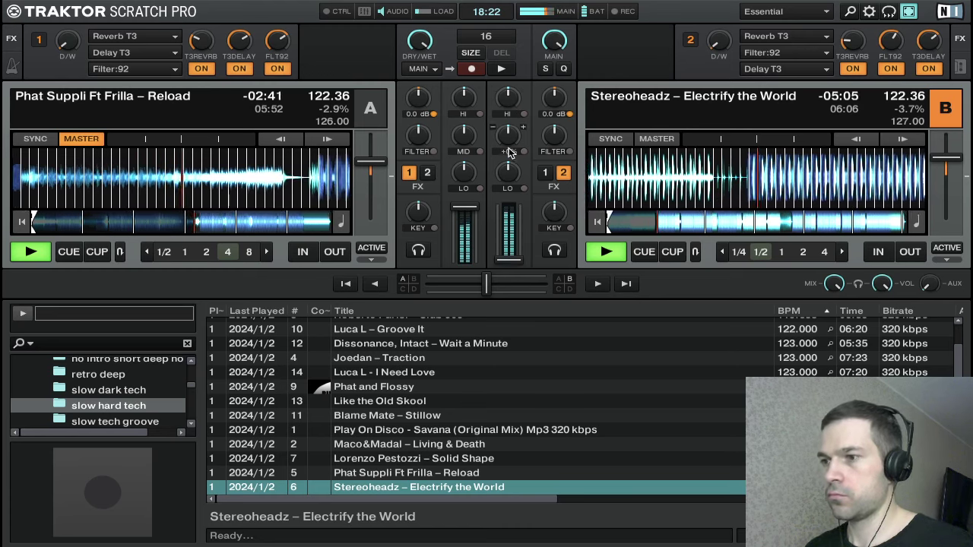
- Cut deck B's low, high and mid EQs, with its channel fader briefly opened and closed again
scroll(508, 174, down, 10)
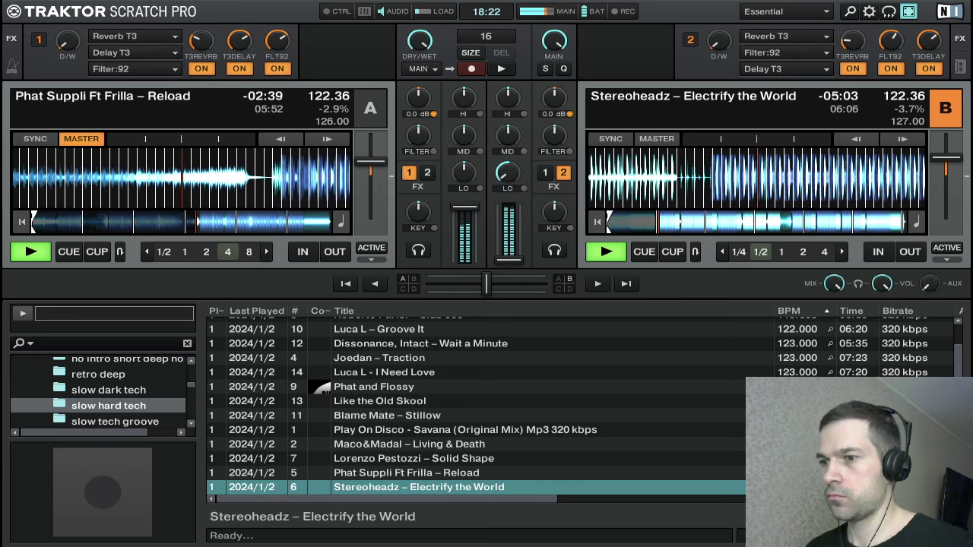
drag(508, 260, 508, 207)
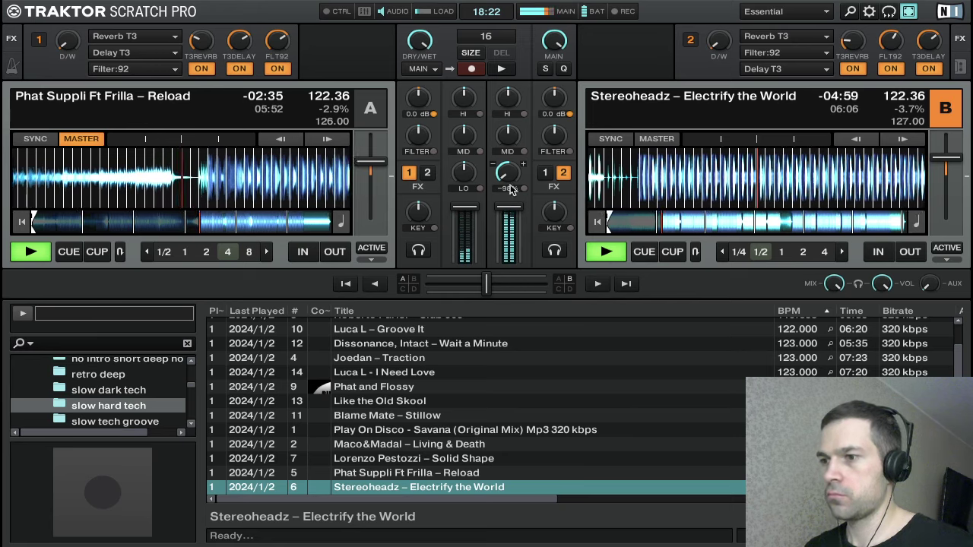
drag(512, 209, 511, 261)
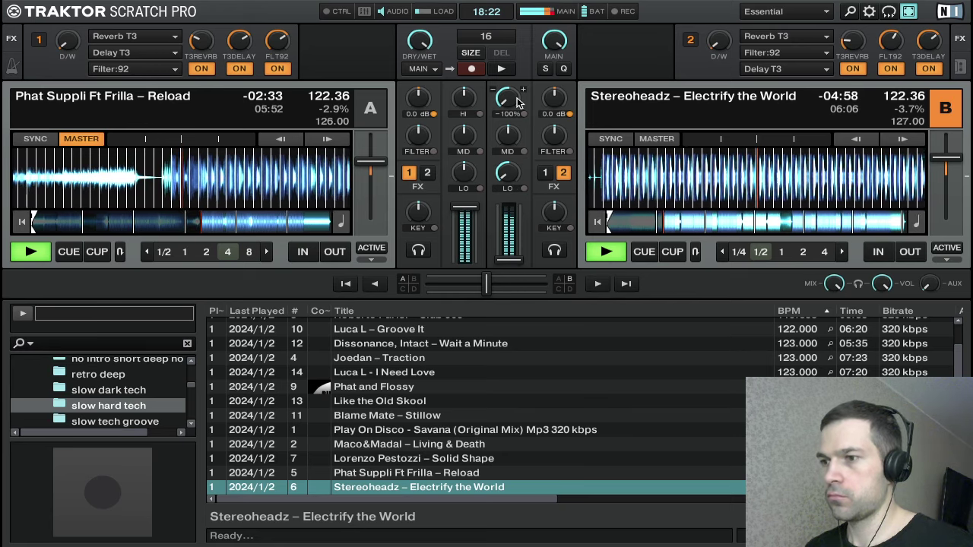
drag(520, 125, 517, 137)
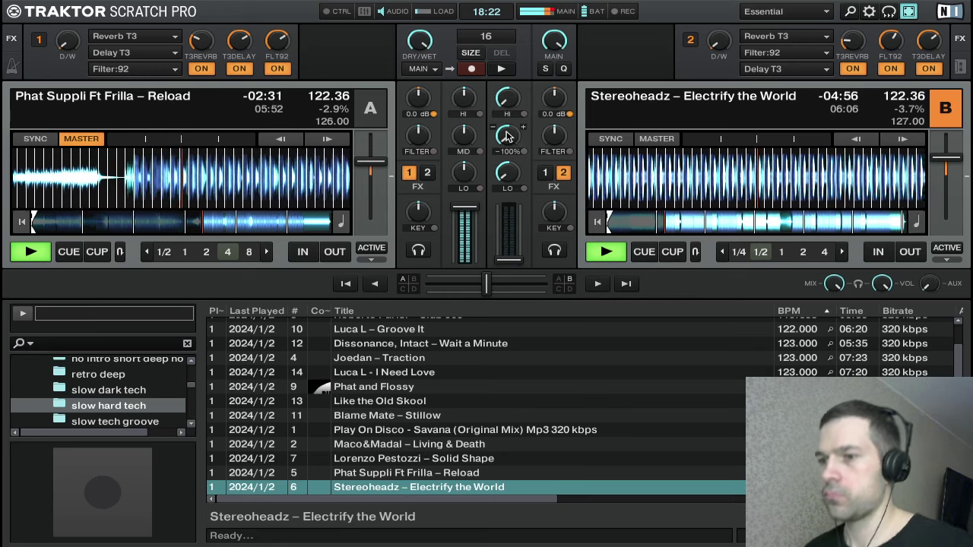
- Open deck B's channel fader and partly restore its mid EQ to about -44% and its high EQ to -36%
drag(509, 262, 510, 208)
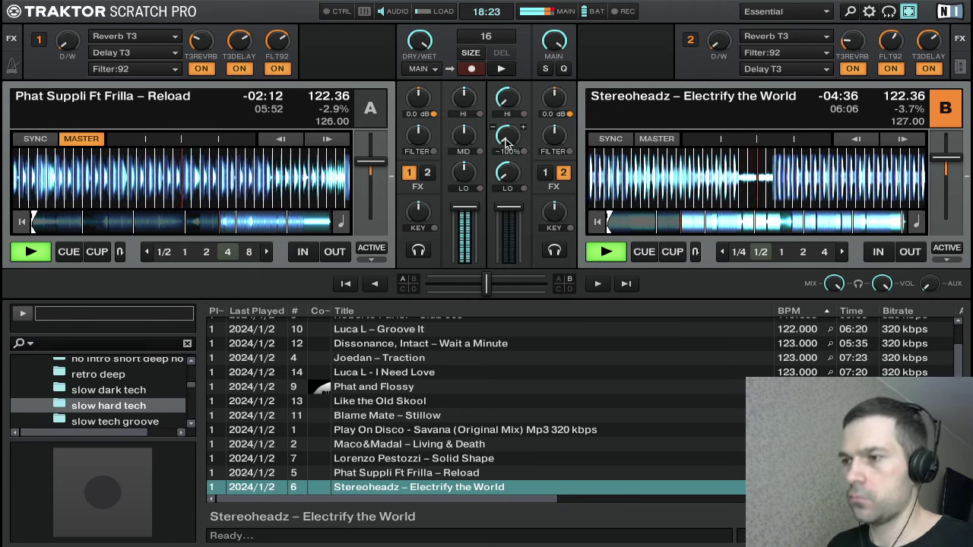
scroll(508, 142, up, 5)
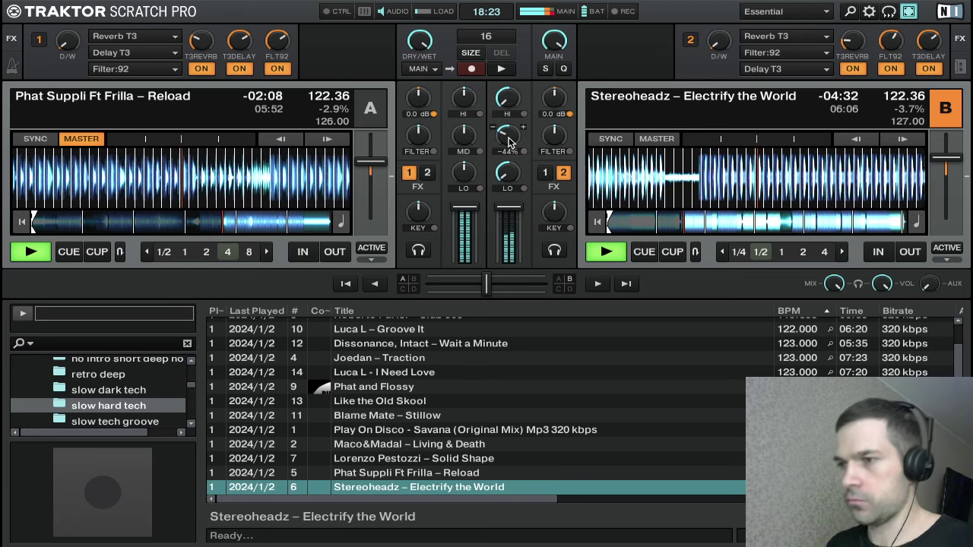
scroll(509, 102, up, 6)
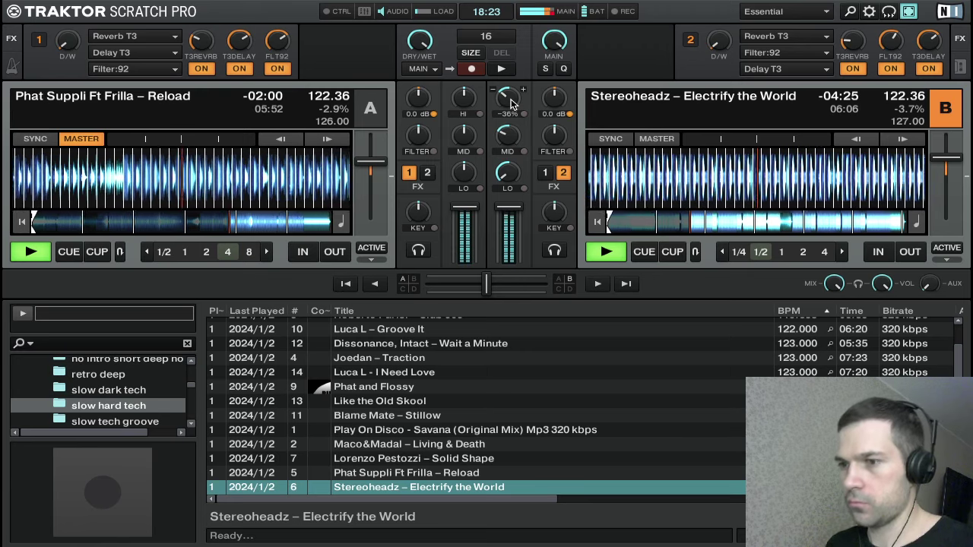
scroll(549, 428, up, 2)
scroll(559, 428, down, 2)
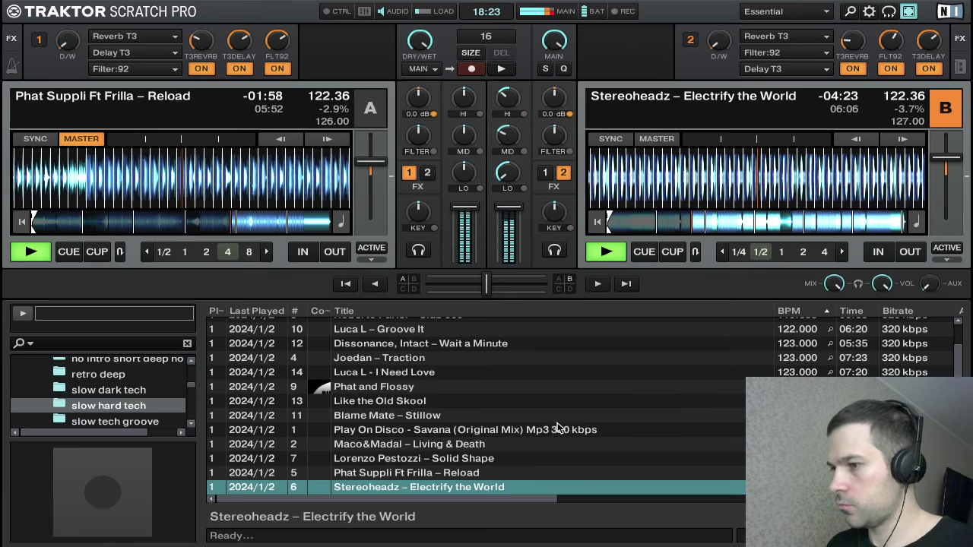
- Raise deck B's high and mid EQs gradually through about -28% and -29% up to 0%
scroll(514, 142, up, 3)
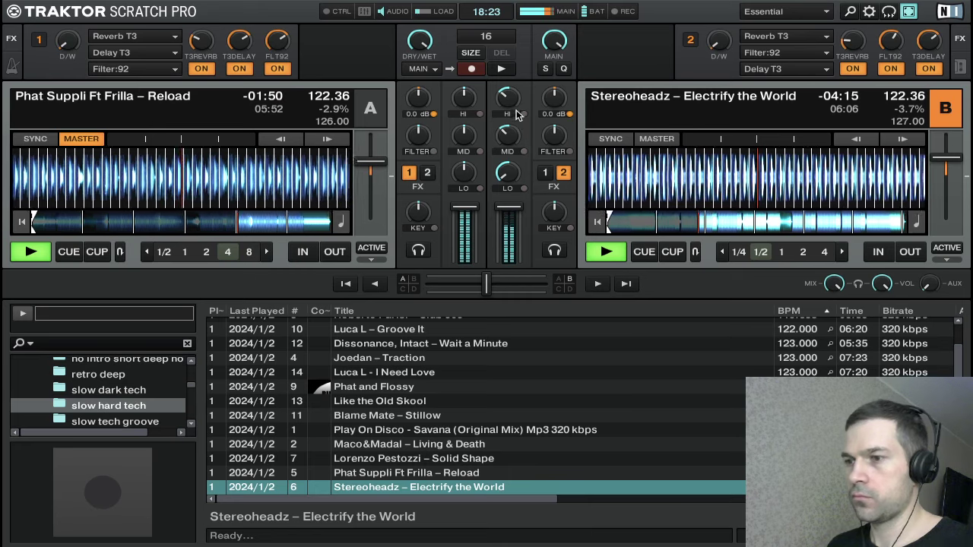
drag(517, 101, 517, 95)
drag(513, 128, 513, 124)
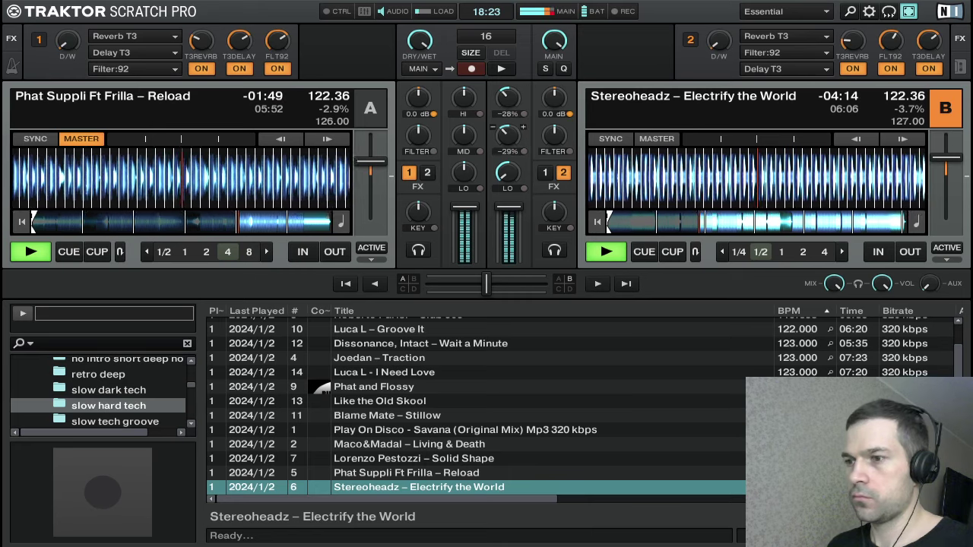
double_click(513, 138)
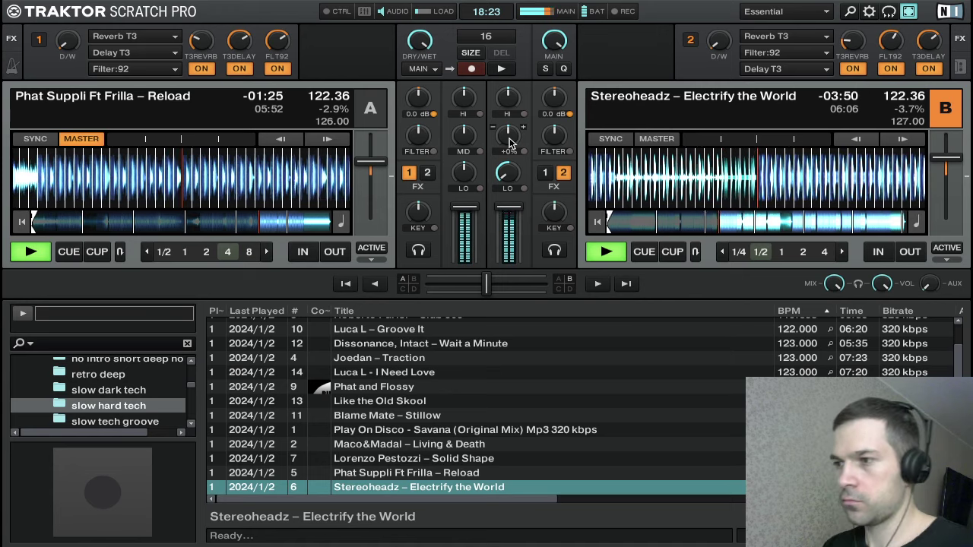
- Swap the bass by cutting deck A's low EQ and restoring deck B's to 0%, reducing deck A's highs and lowering its mids to -23%
drag(508, 173, 507, 213)
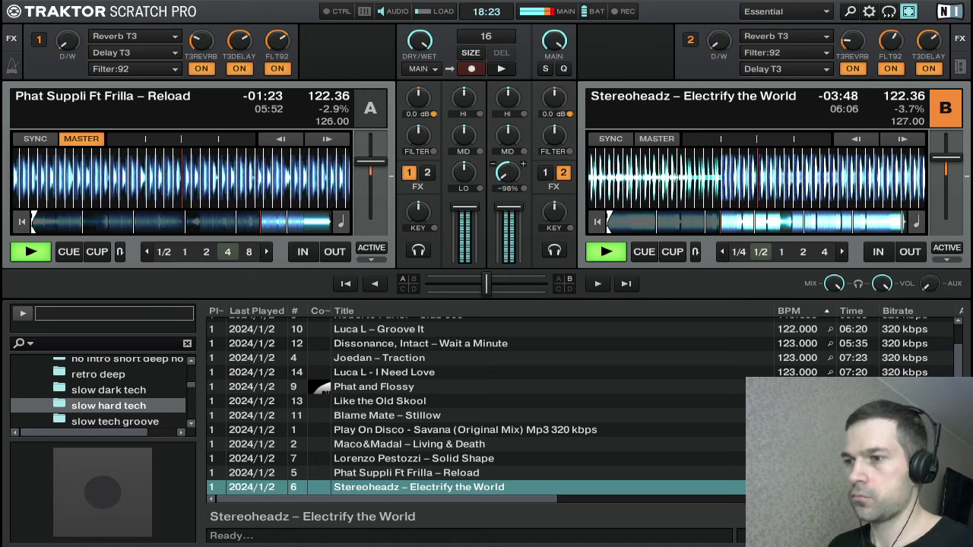
drag(511, 178, 504, 175)
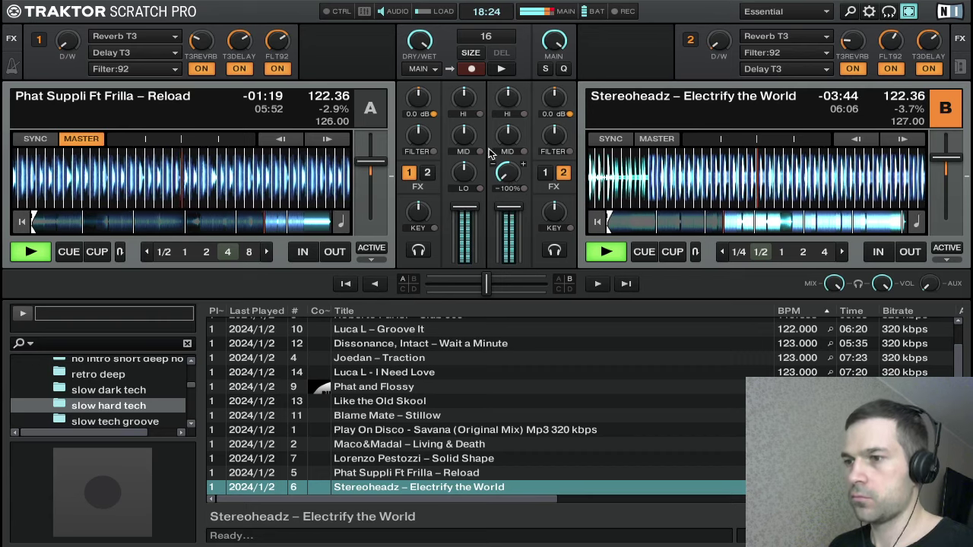
drag(462, 131, 463, 137)
mouse_move(460, 99)
mouse_down()
mouse_move(469, 131)
mouse_move(466, 101)
mouse_up()
mouse_move(465, 166)
mouse_down()
mouse_move(466, 177)
mouse_move(511, 181)
mouse_move(510, 153)
mouse_move(462, 188)
mouse_move(464, 162)
mouse_up()
double_click(510, 173)
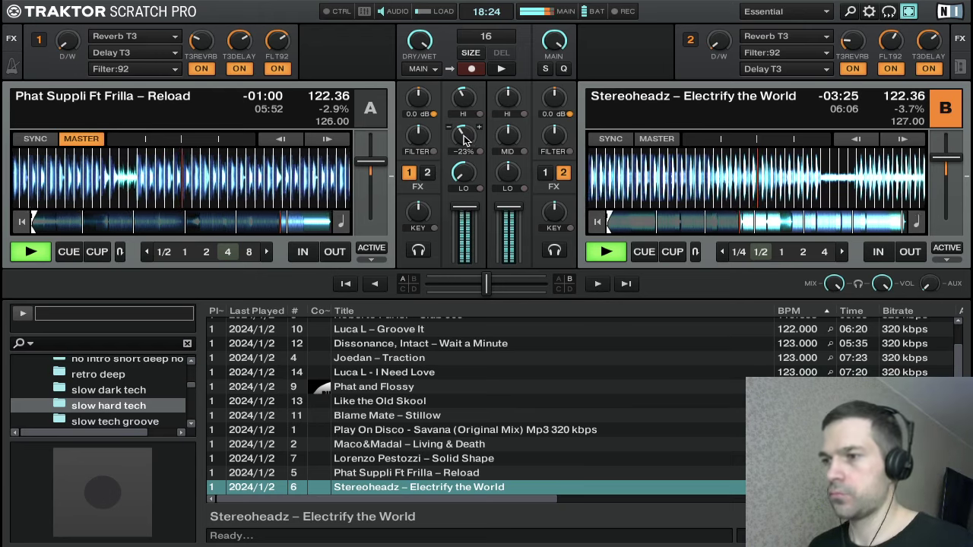
- Fade out deck A by cutting its high EQ and closing its channel fader, and return Reload to its starting cue, stopped
mouse_move(463, 96)
mouse_down()
mouse_move(465, 137)
mouse_move(467, 122)
mouse_move(451, 109)
mouse_up()
drag(460, 206, 460, 260)
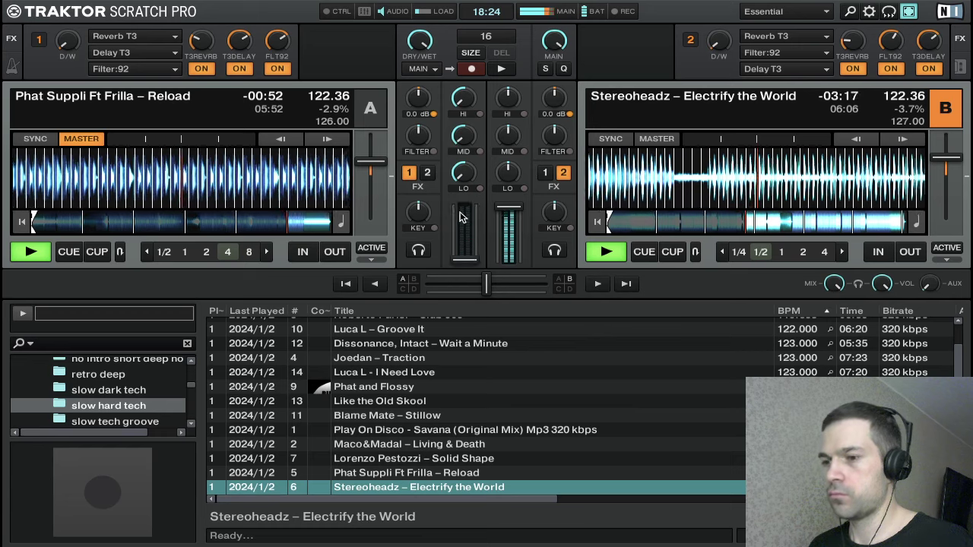
key(Tab)
key(c)
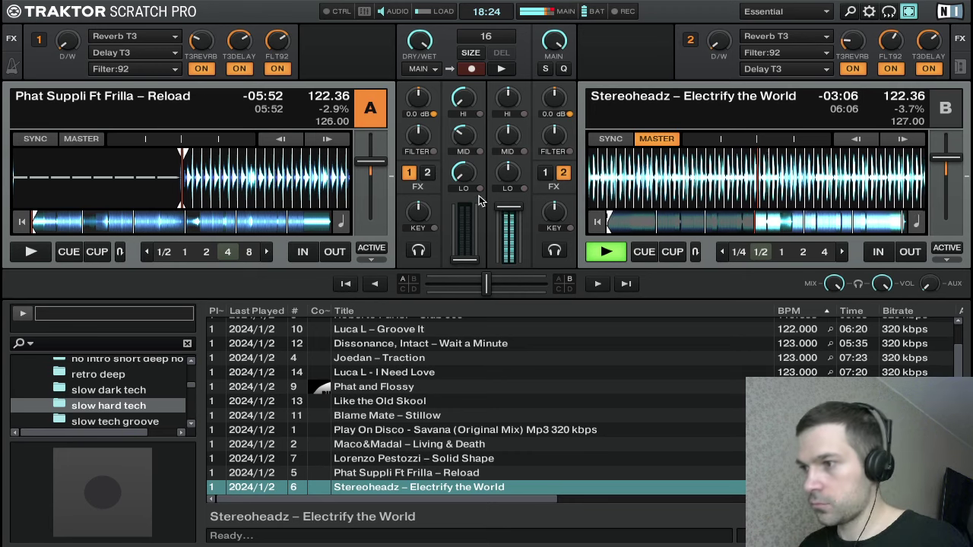
- Ride effect unit 2's dry/wet amount and deck B's low EQ during Electrify the World, returning both to 0%
mouse_move(726, 39)
mouse_down()
mouse_move(726, 1)
mouse_move(727, 39)
mouse_up()
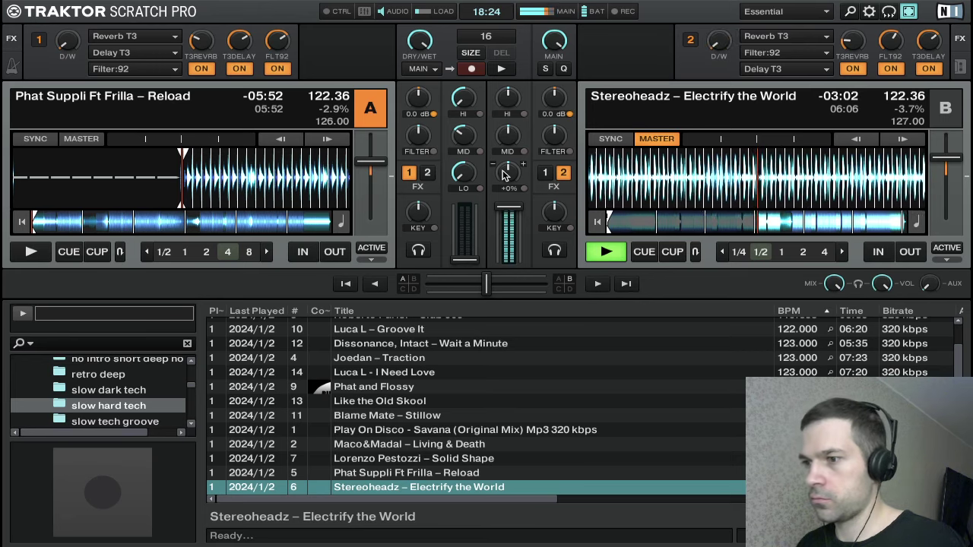
mouse_move(508, 175)
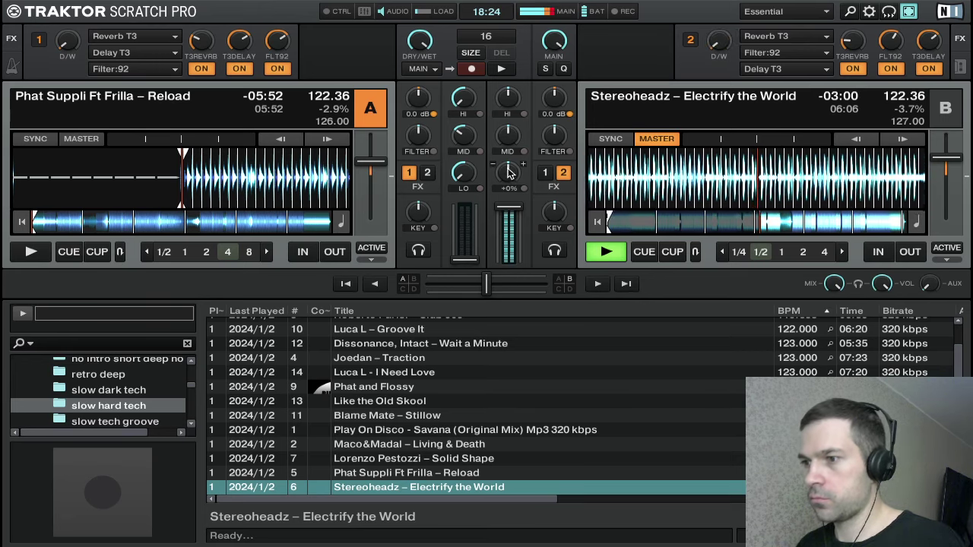
drag(718, 47, 718, 19)
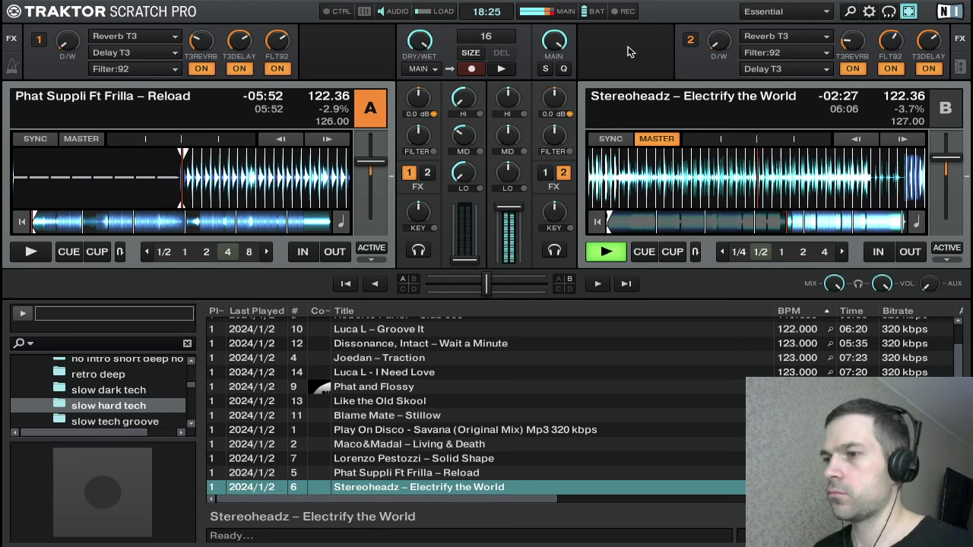
drag(508, 172, 508, 168)
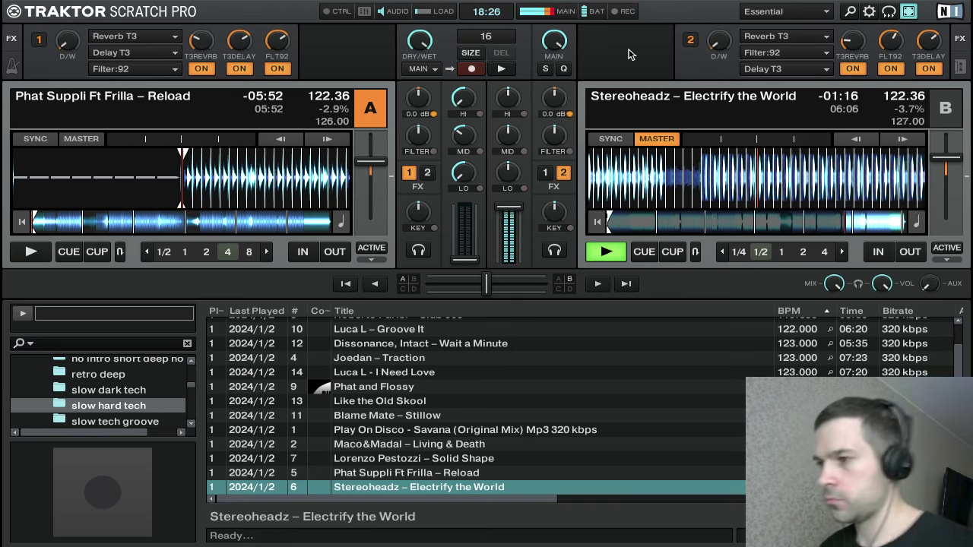
scroll(622, 387, up, 2)
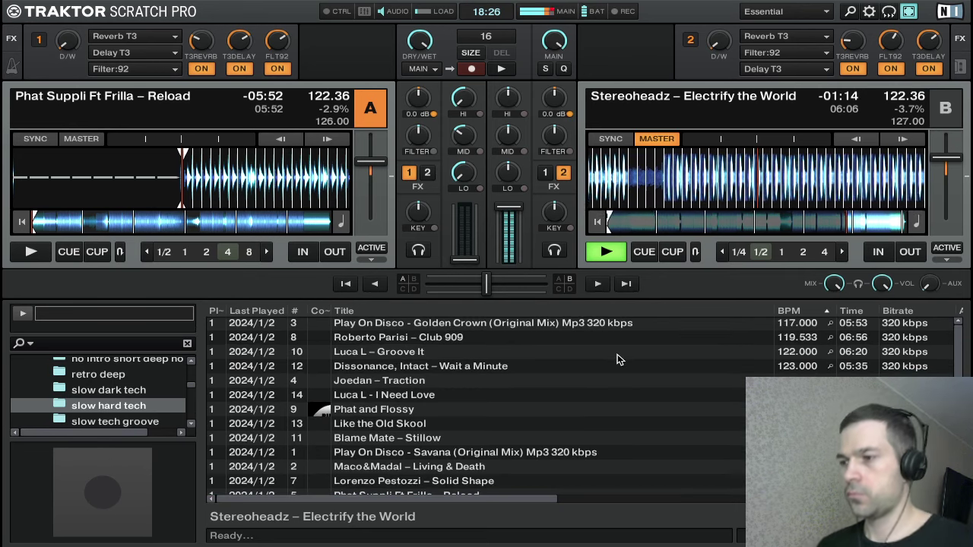
scroll(618, 362, down, 2)
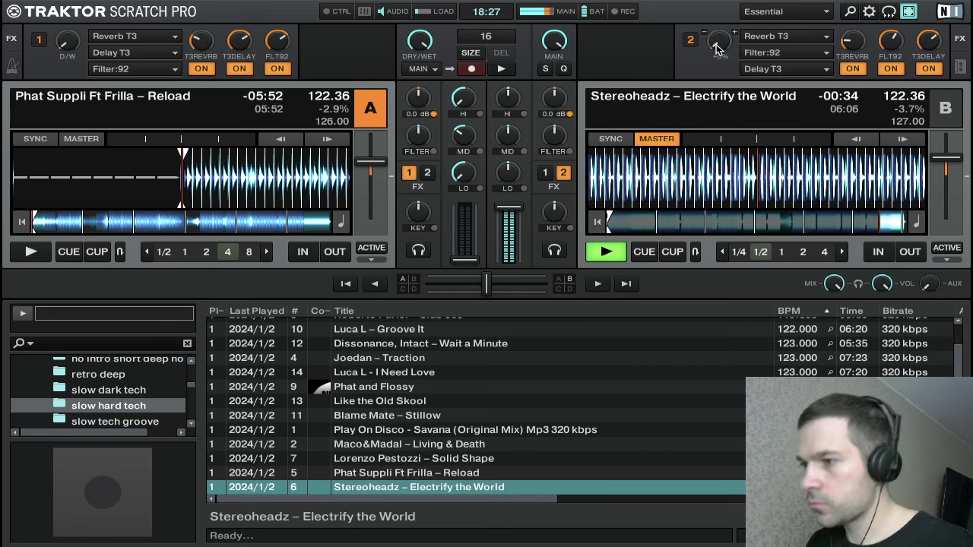
mouse_move(718, 43)
mouse_down()
mouse_move(719, 19)
mouse_move(717, 47)
mouse_up()
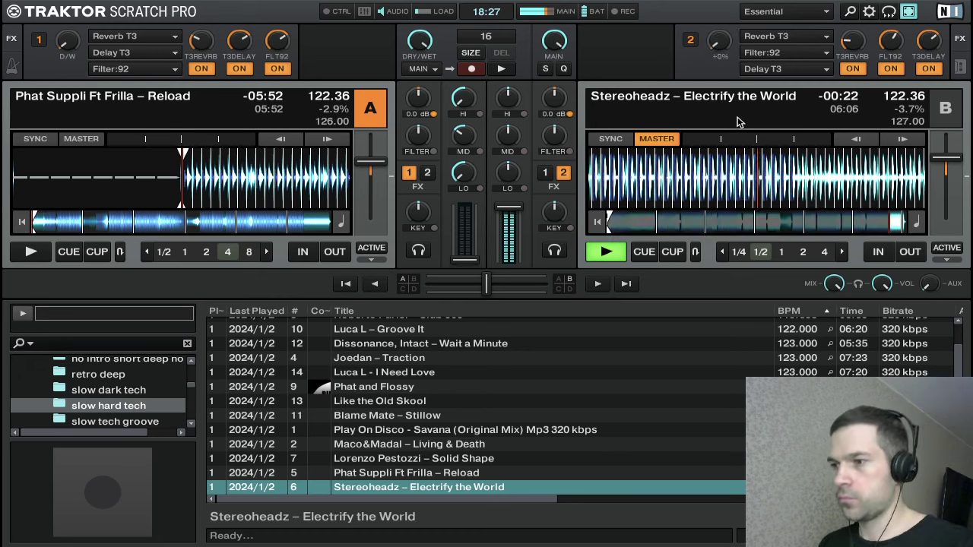
- Trigger and release short loops of 1/2 to 4 beats on deck B's outro, and sweep effect unit 2's dry/wet to 100%
click(761, 254)
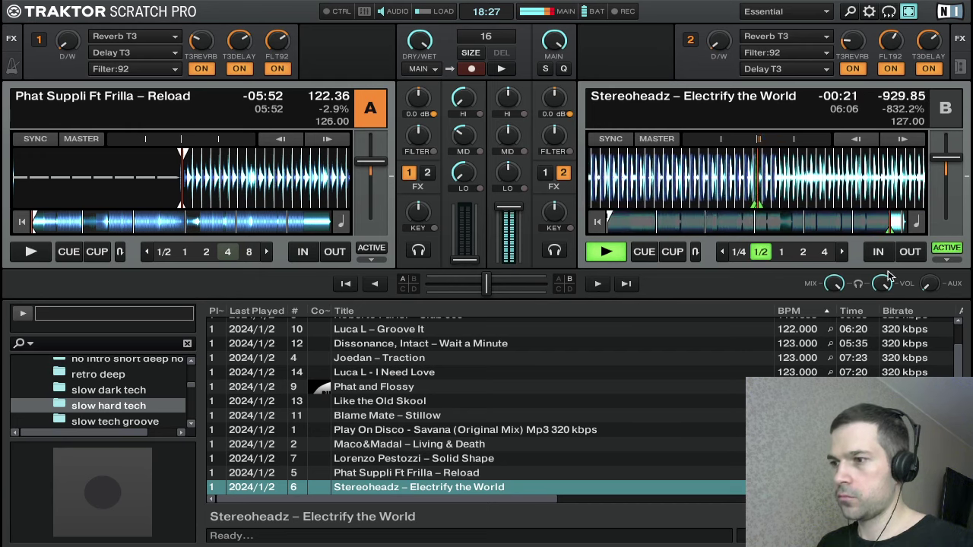
click(764, 253)
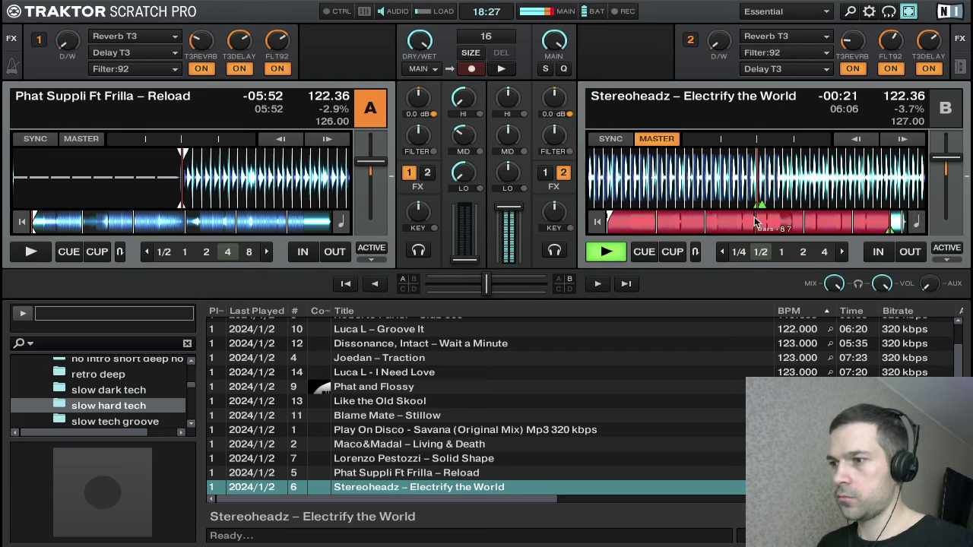
click(782, 253)
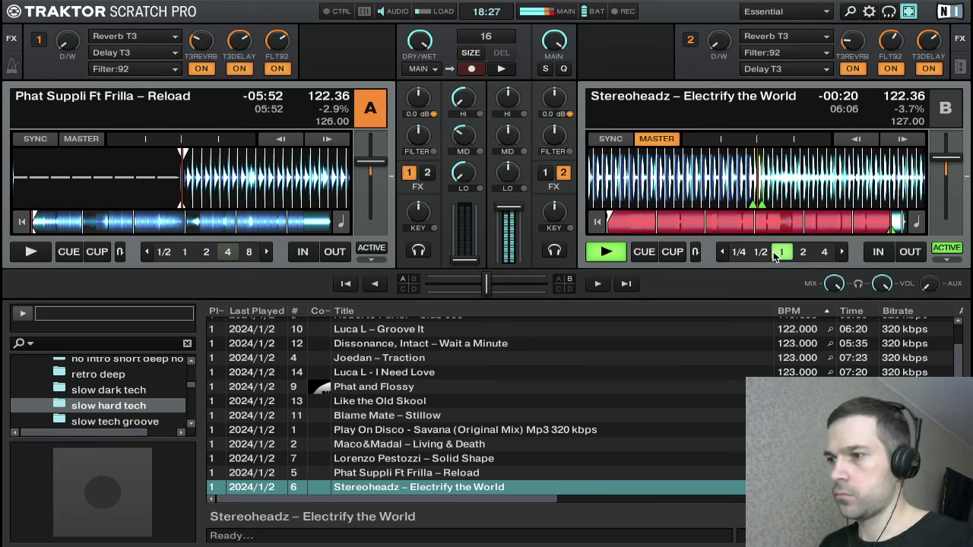
click(800, 252)
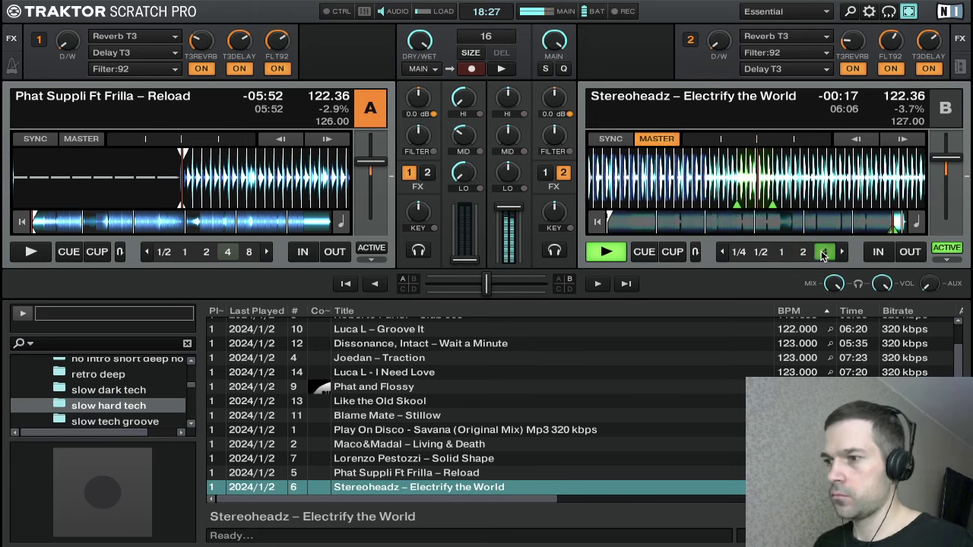
click(822, 252)
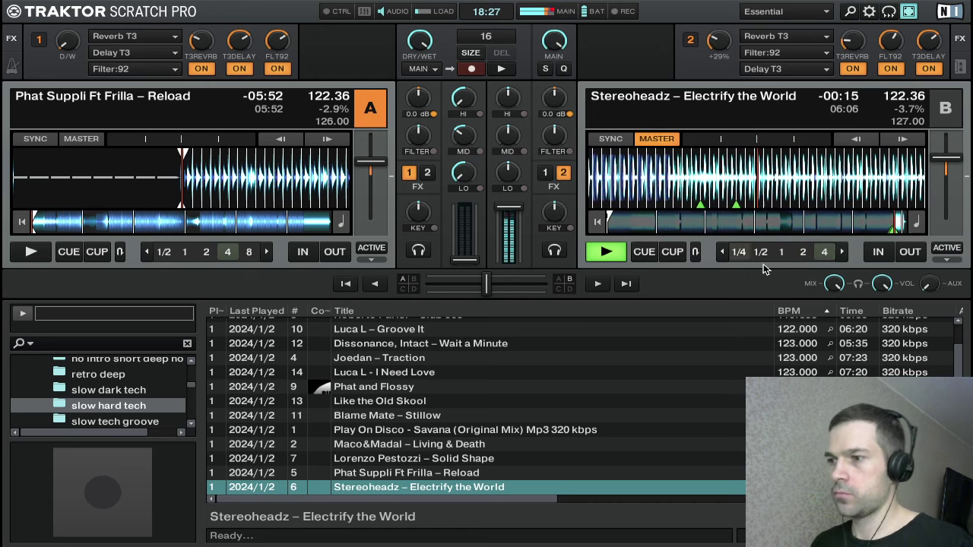
click(784, 252)
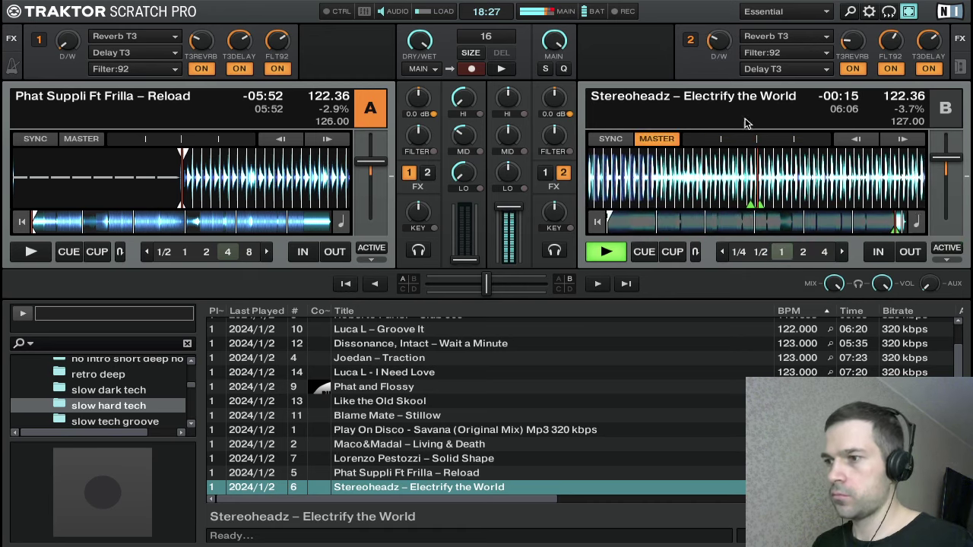
drag(726, 45, 726, 19)
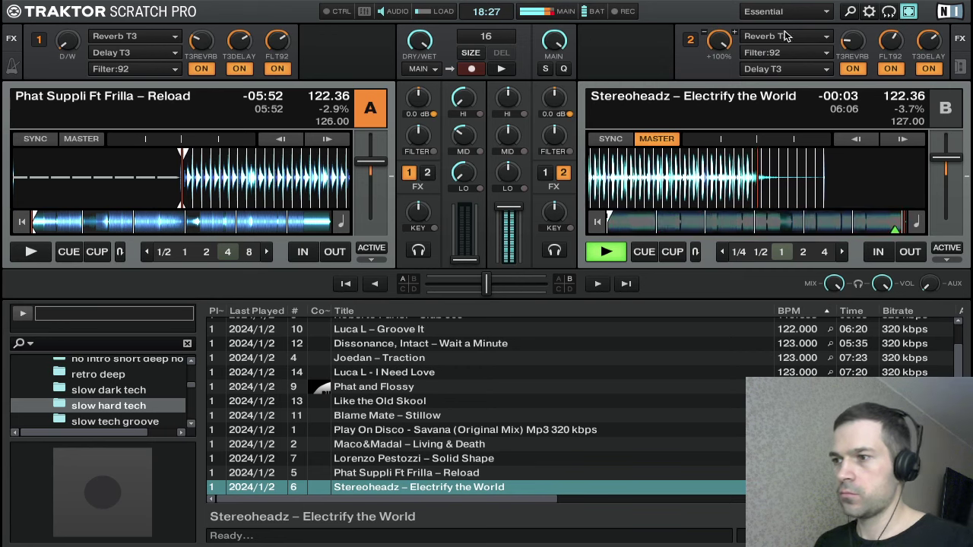